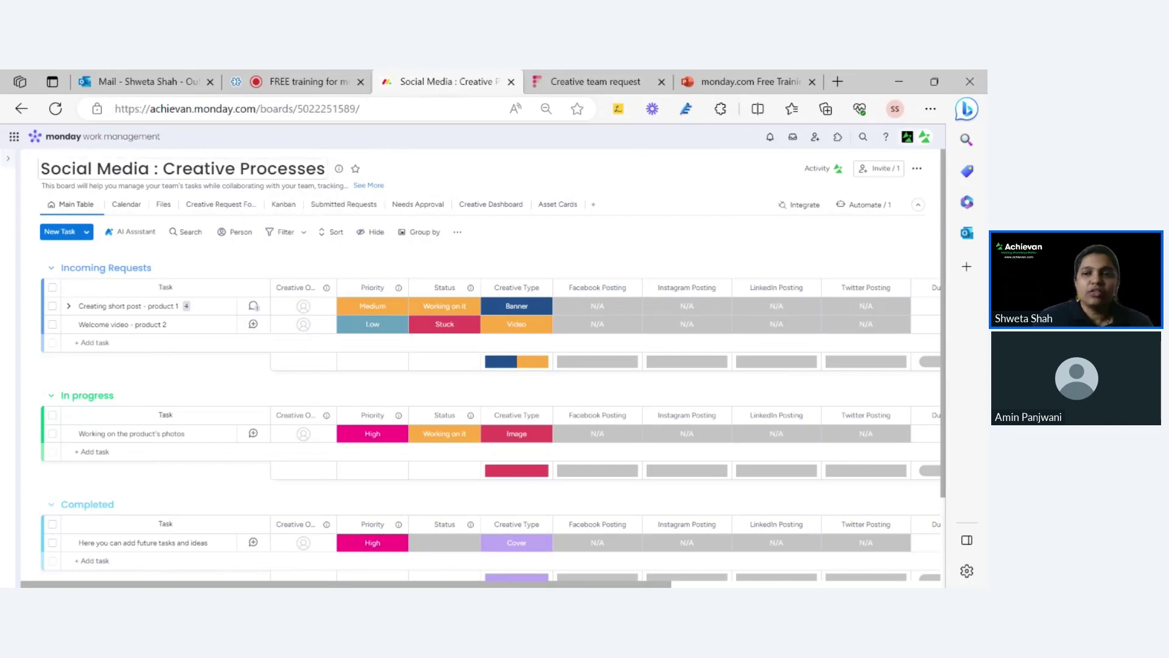
Open the board's Creative Request Form view and review its questions from the request title to the files field
{"action": "mouse_move", "coordinate": [5, 201]}
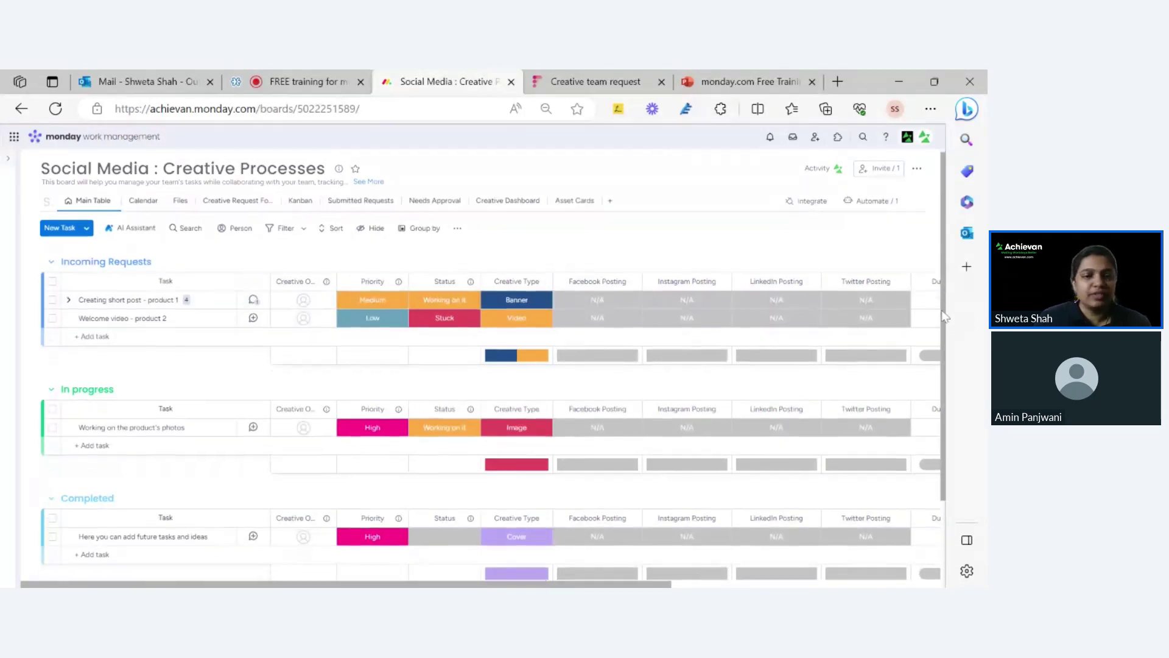
{"action": "scroll", "coordinate": [945, 308], "scroll_direction": "down", "scroll_amount": 2}
{"action": "scroll", "coordinate": [944, 308], "scroll_direction": "up", "scroll_amount": 2}
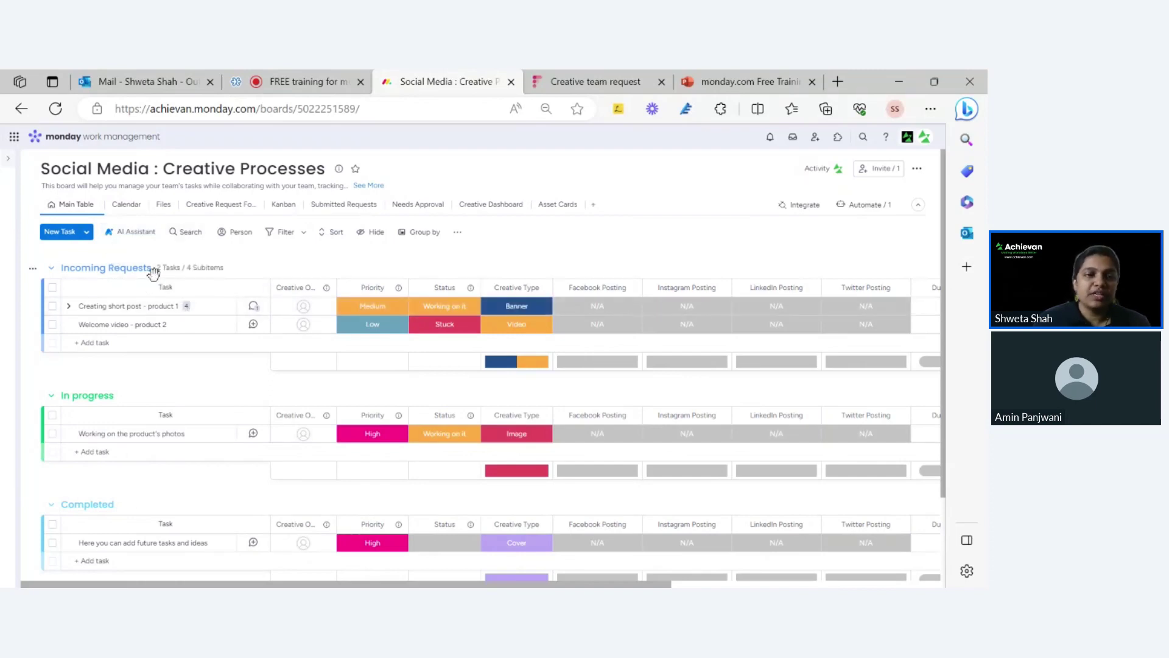
{"action": "left_click", "coordinate": [228, 210]}
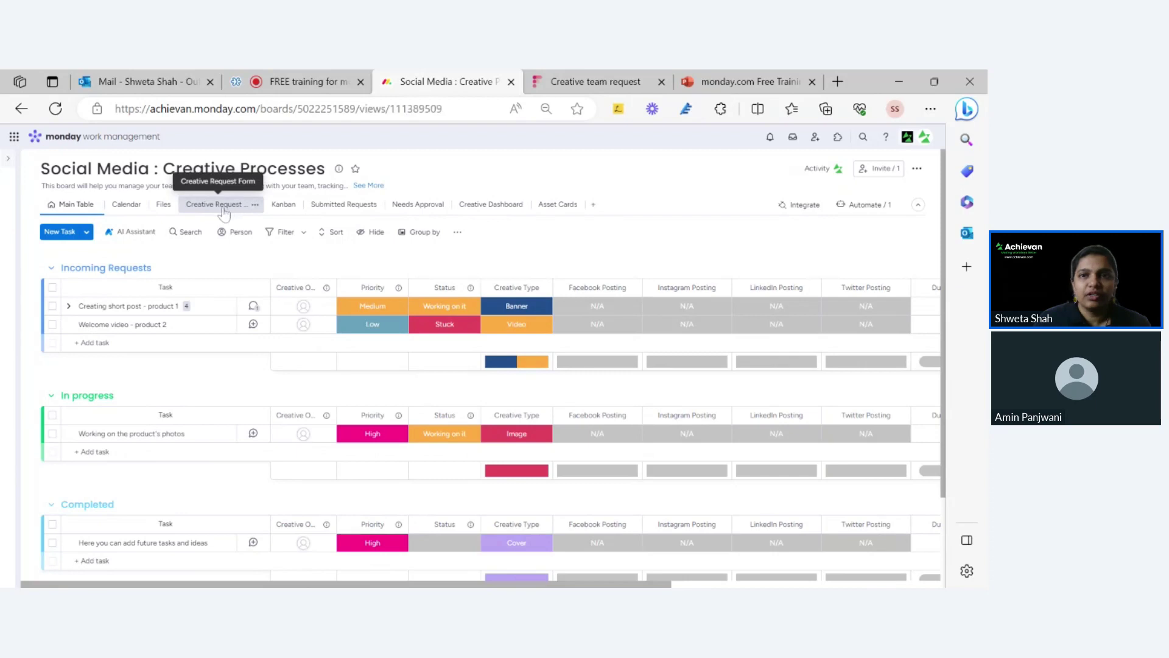
{"action": "scroll", "coordinate": [397, 267], "scroll_direction": "down", "scroll_amount": 5}
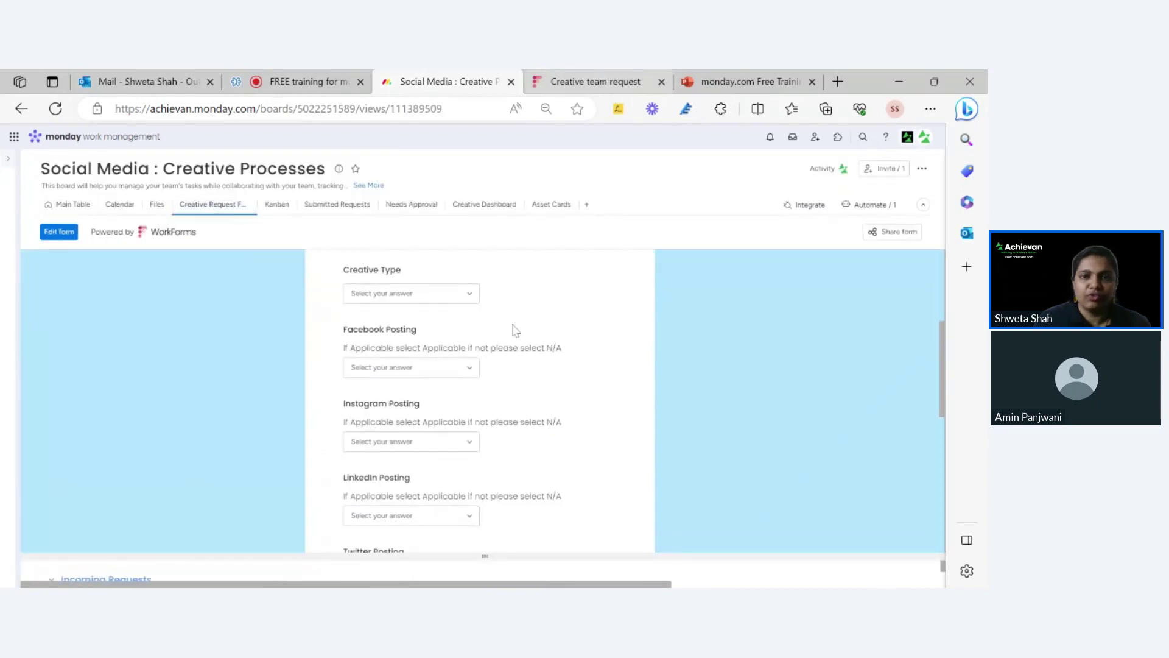
{"action": "scroll", "coordinate": [404, 399], "scroll_direction": "down", "scroll_amount": 7}
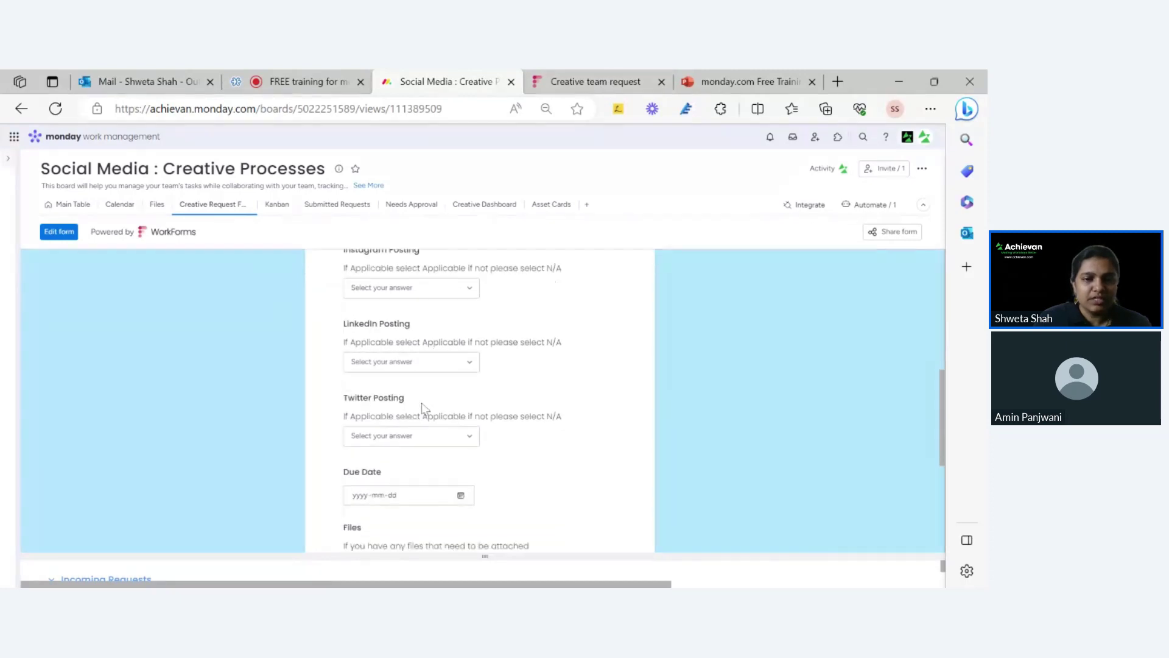
{"action": "scroll", "coordinate": [420, 344], "scroll_direction": "up", "scroll_amount": 12}
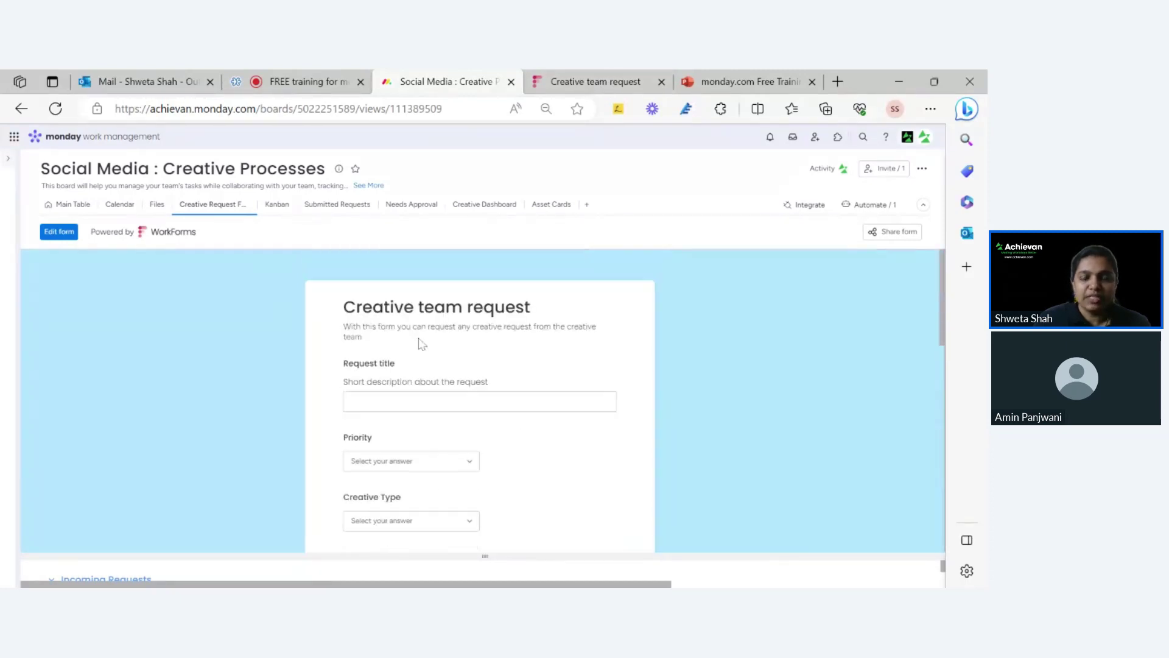
Return to the main table and examine its columns from the creative owner through to the final asset
{"action": "left_click", "coordinate": [62, 207]}
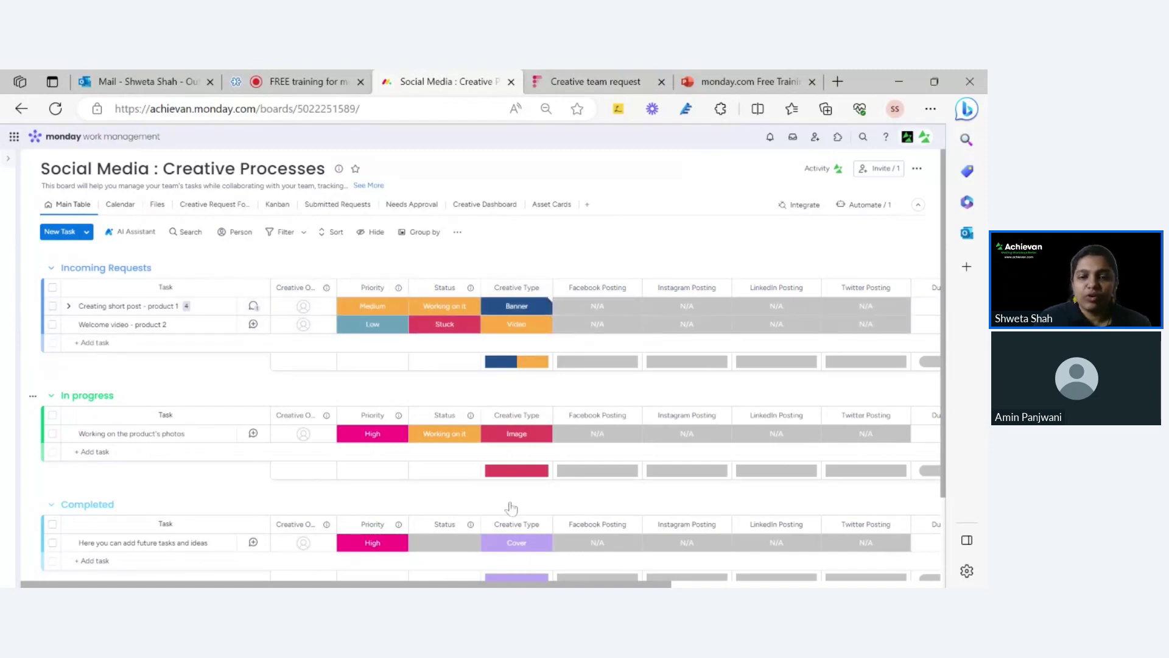
{"action": "left_click_drag", "start_coordinate": [563, 584], "coordinate": [677, 585]}
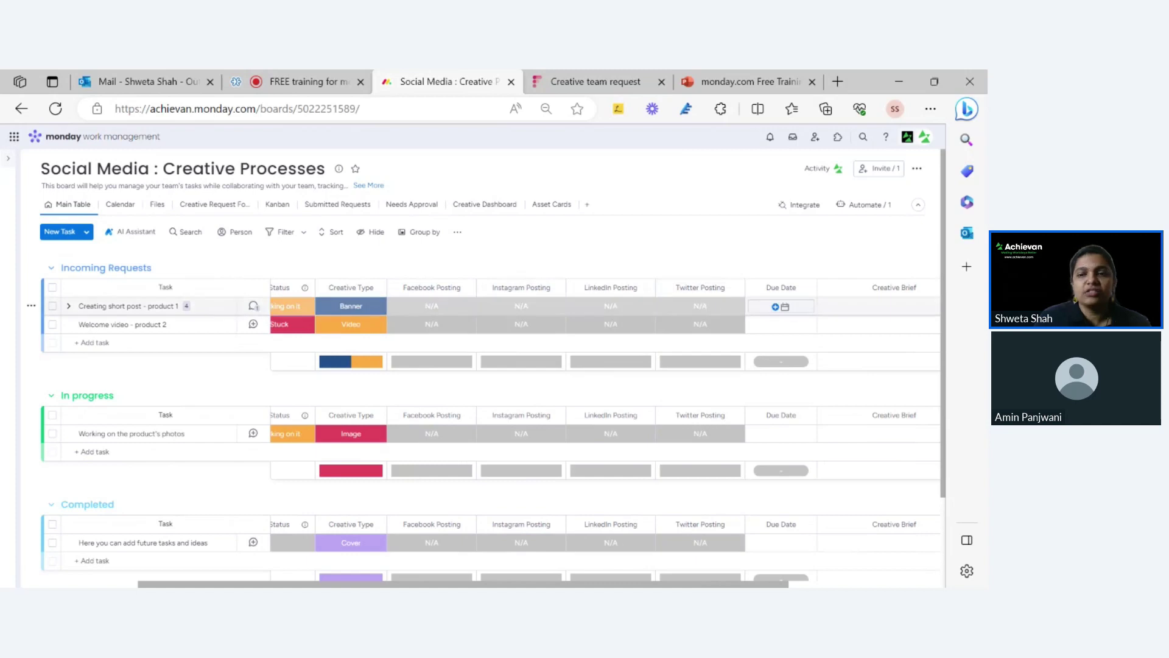
{"action": "scroll", "coordinate": [780, 307], "scroll_direction": "right", "scroll_amount": 5}
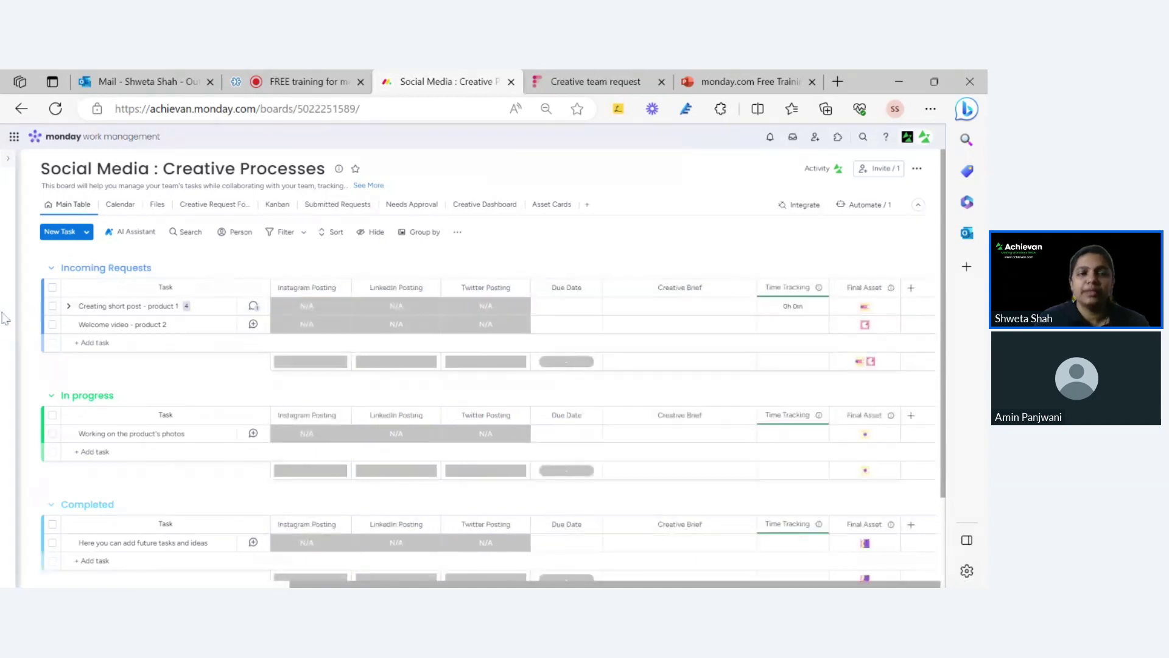
{"action": "mouse_move", "coordinate": [5, 318]}
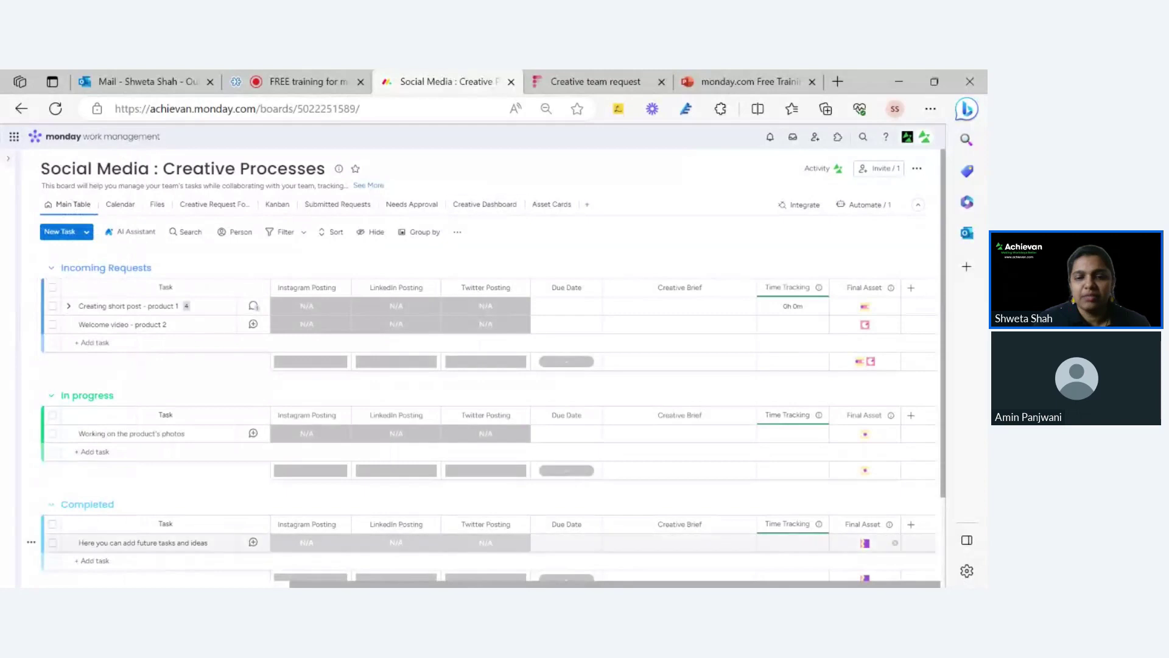
{"action": "scroll", "coordinate": [598, 434], "scroll_direction": "left", "scroll_amount": 1}
{"action": "scroll", "coordinate": [598, 434], "scroll_direction": "left", "scroll_amount": 5}
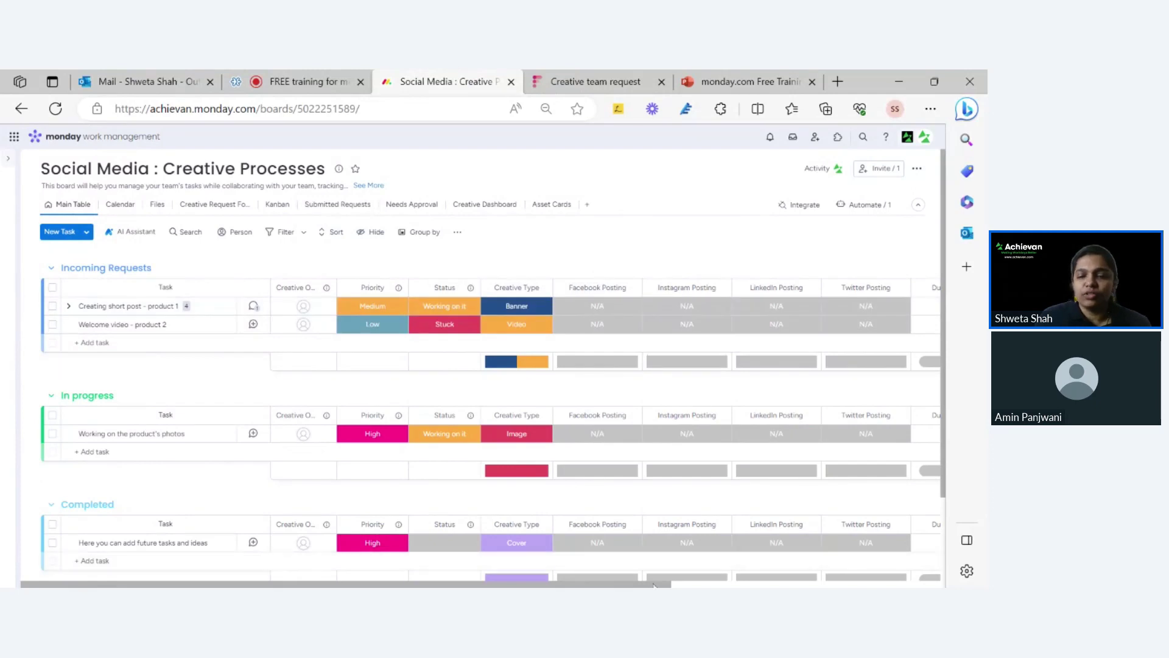
{"action": "scroll", "coordinate": [653, 585], "scroll_direction": "right", "scroll_amount": 5}
{"action": "scroll", "coordinate": [654, 585], "scroll_direction": "left", "scroll_amount": 5}
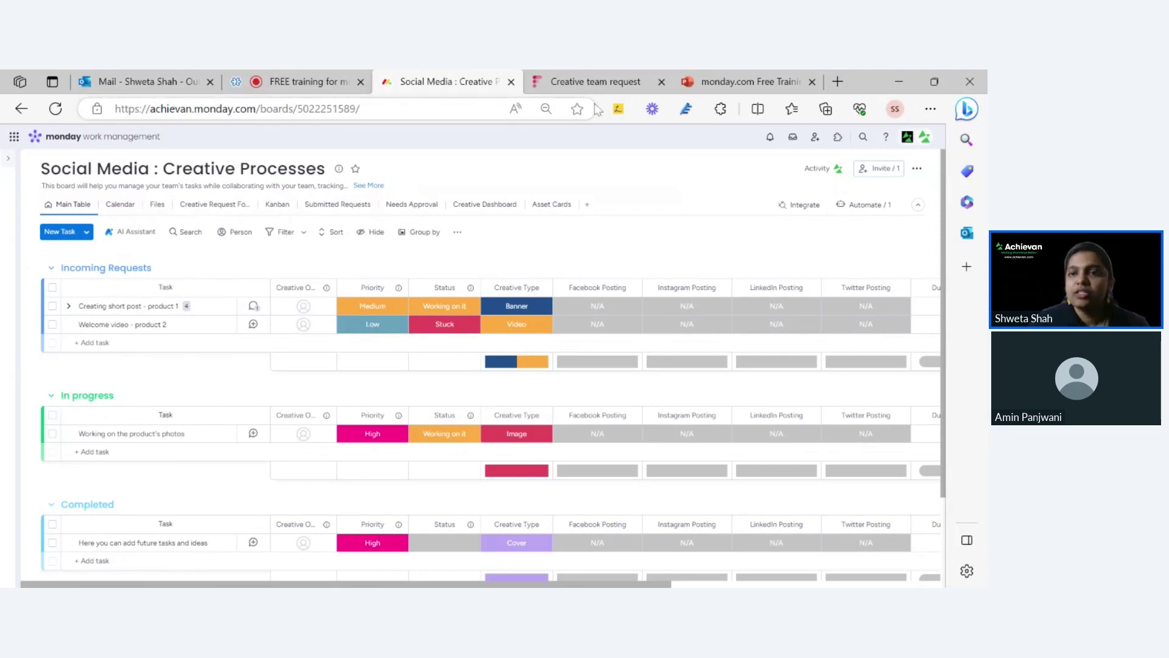
Check the public Creative team request form and the sharing options of the board's Creative Request Form
{"action": "left_click", "coordinate": [606, 84]}
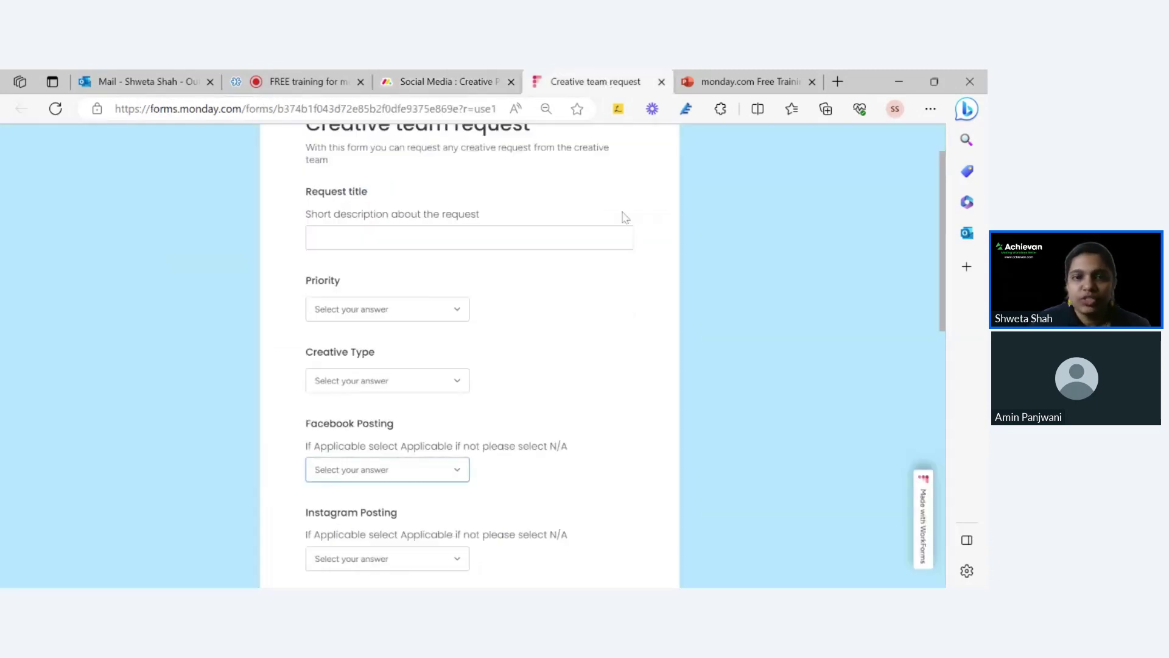
{"action": "left_click", "coordinate": [418, 79]}
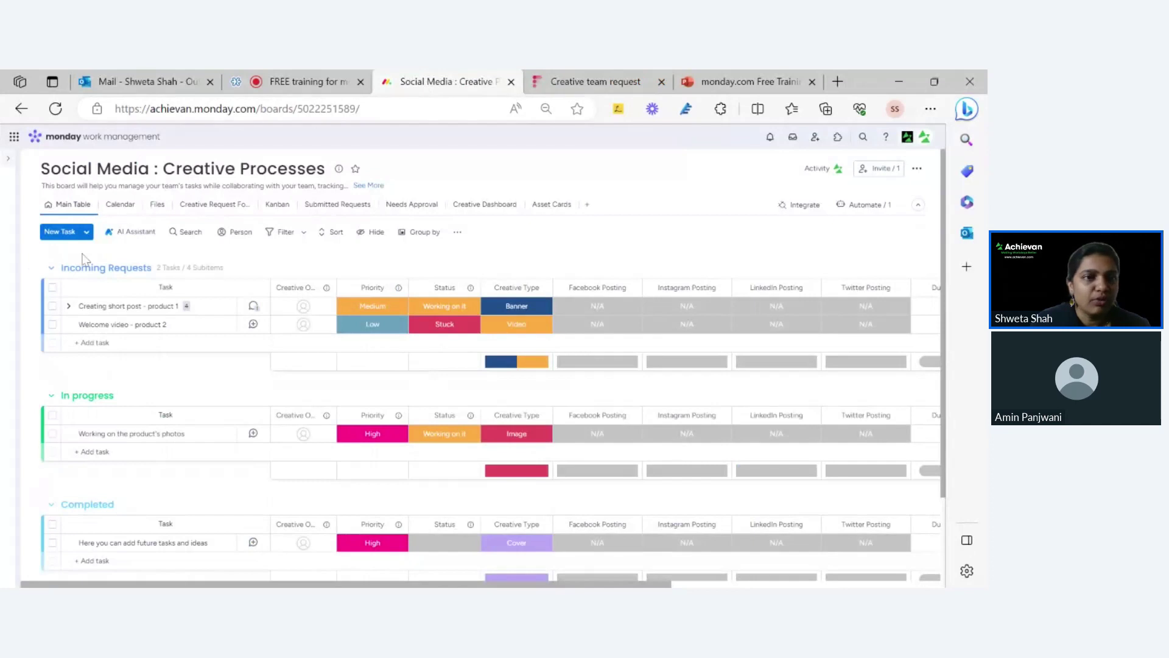
{"action": "left_click", "coordinate": [244, 209]}
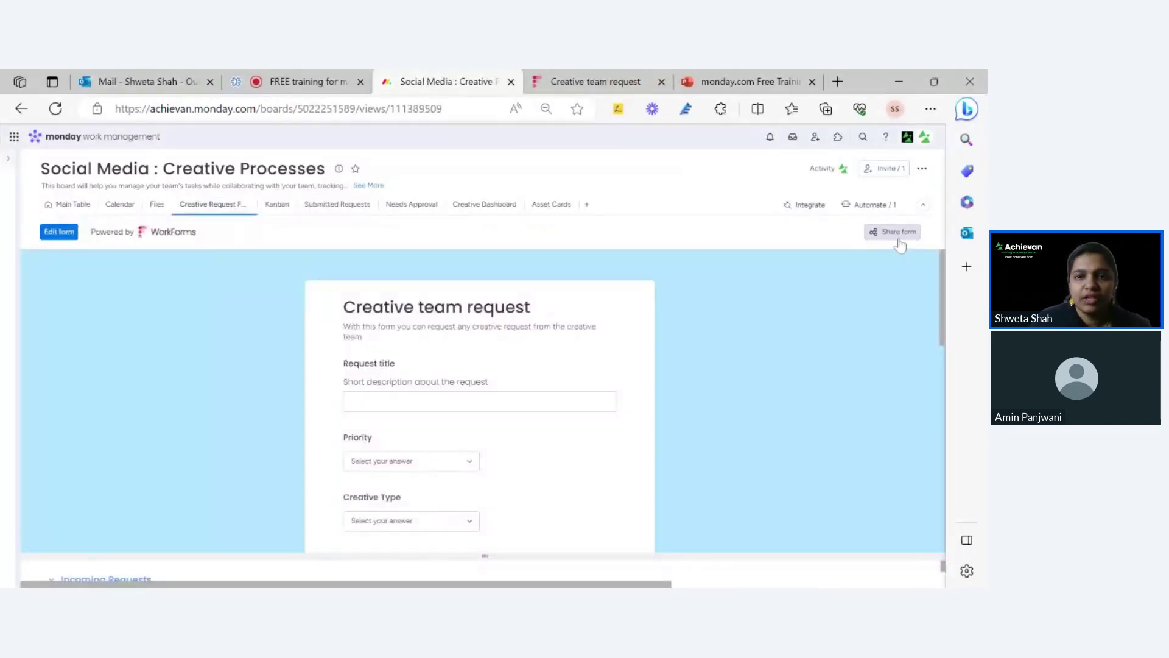
{"action": "left_click", "coordinate": [899, 240]}
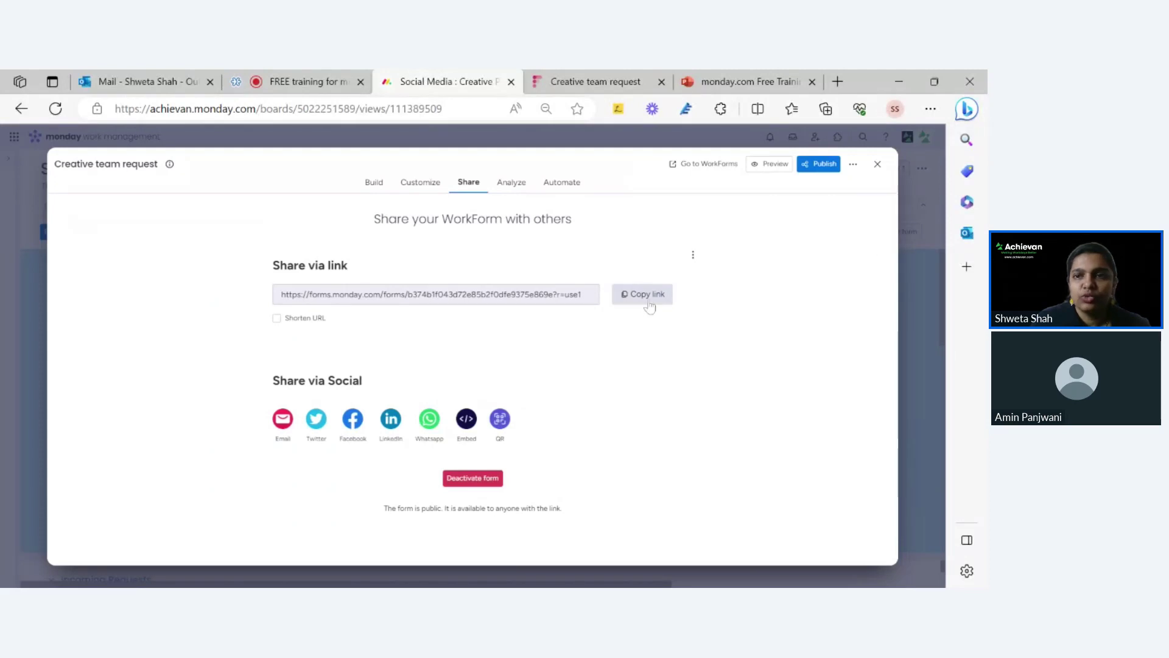
{"action": "left_click", "coordinate": [877, 164]}
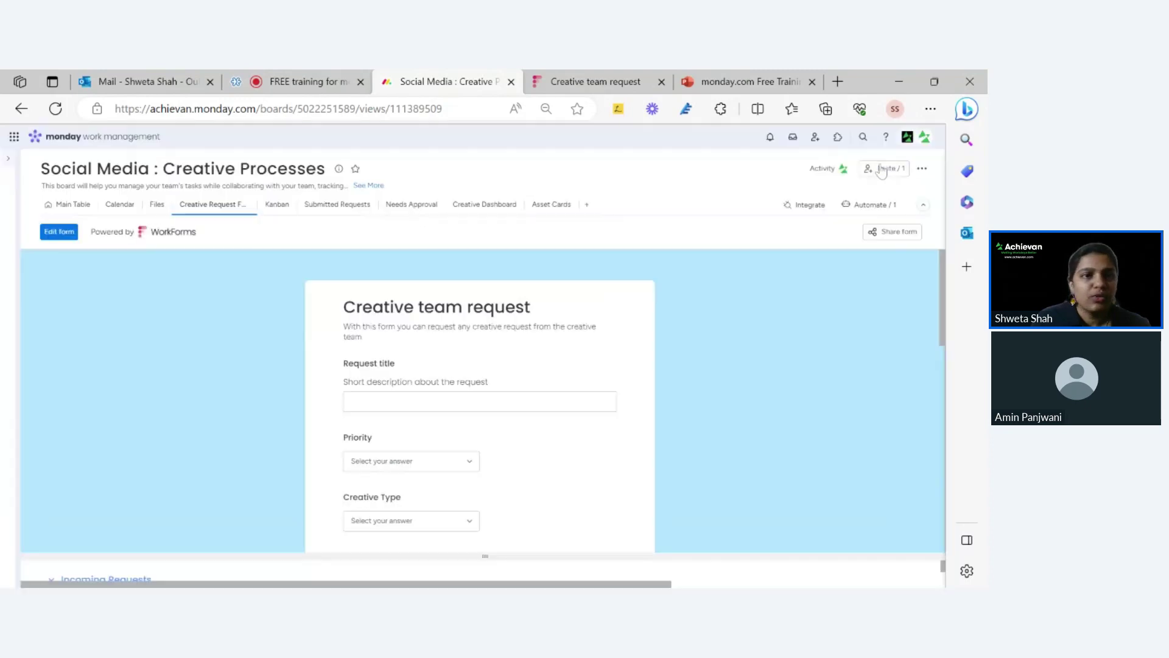
Add a new Form view to the board from the main table, keeping the default view name
{"action": "left_click", "coordinate": [48, 207]}
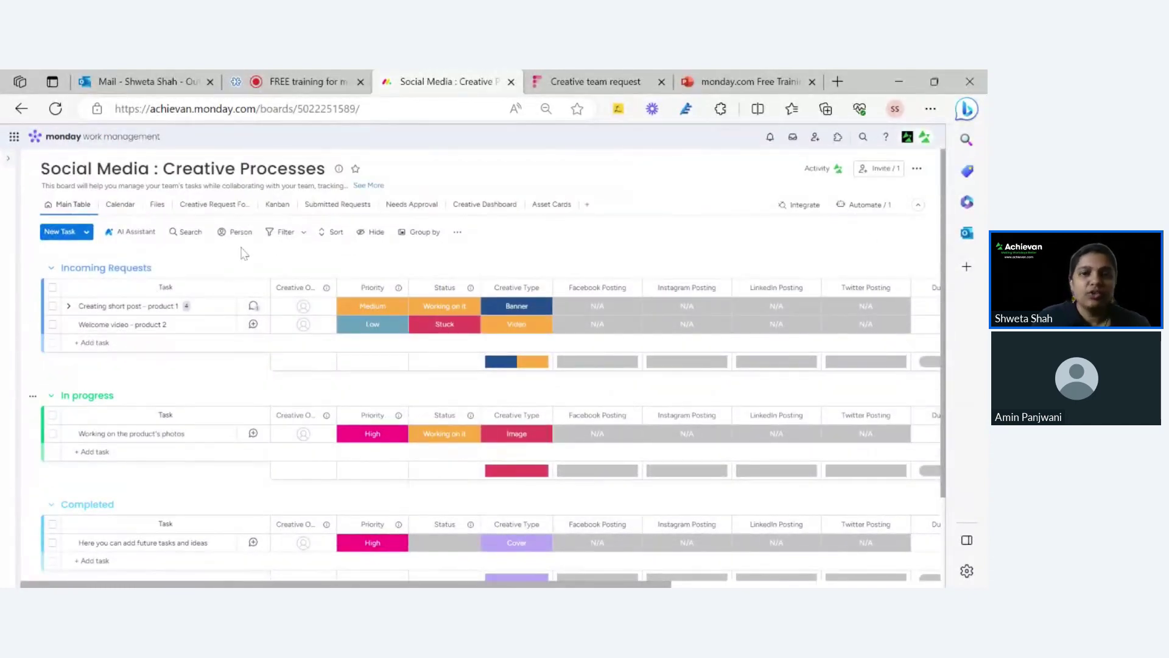
{"action": "left_click", "coordinate": [587, 204]}
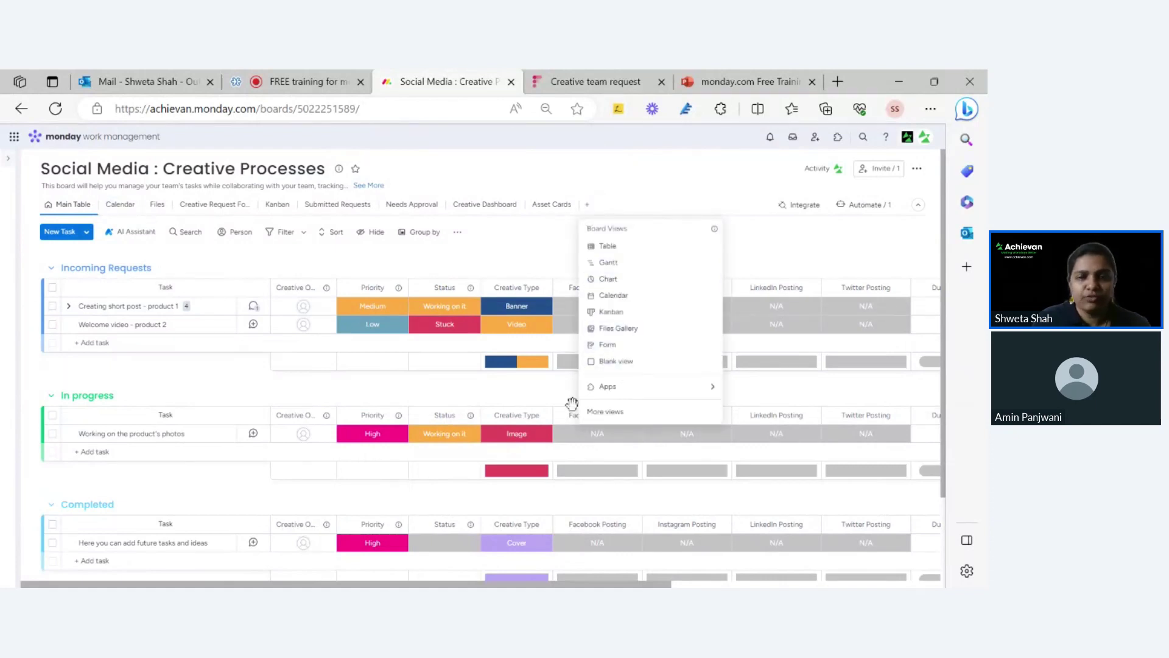
{"action": "left_click", "coordinate": [643, 349]}
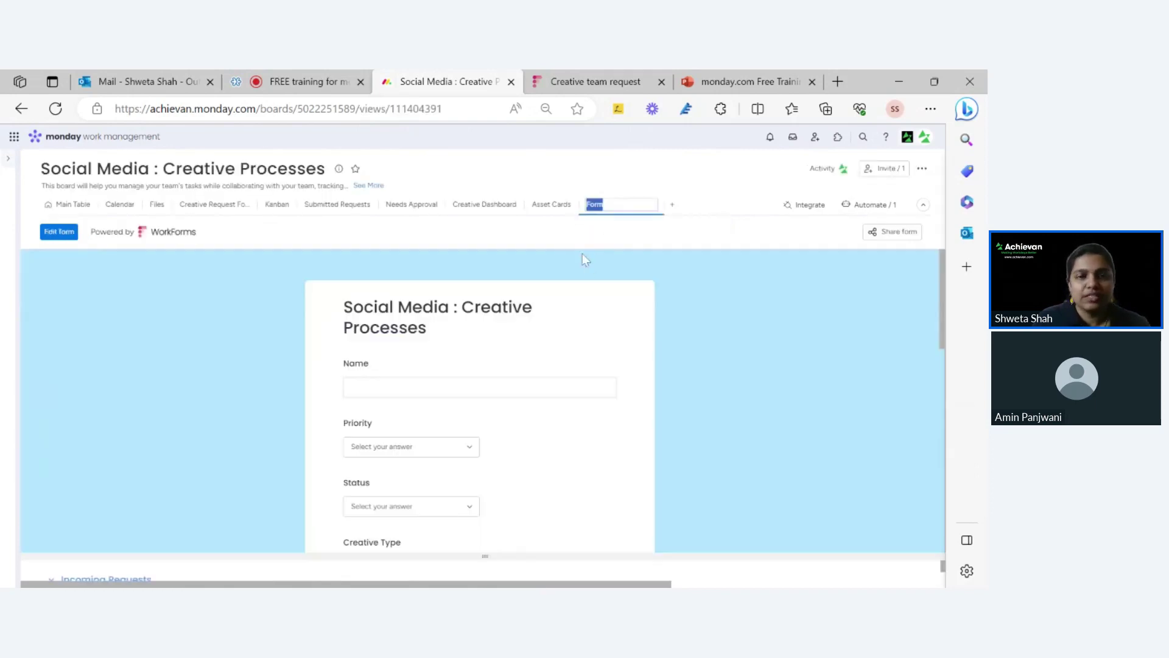
{"action": "left_click", "coordinate": [611, 227]}
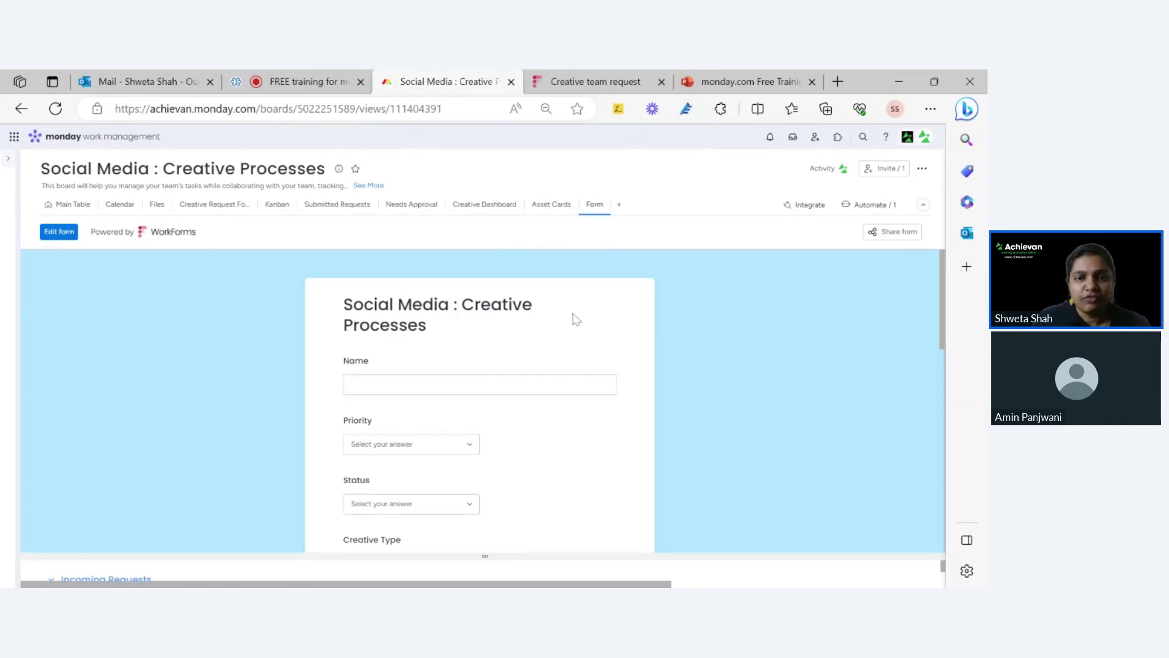
Open the new form for editing and hide its Status question from the people filling it in
{"action": "scroll", "coordinate": [574, 318], "scroll_direction": "down", "scroll_amount": 2}
{"action": "scroll", "coordinate": [573, 325], "scroll_direction": "down", "scroll_amount": 5}
{"action": "scroll", "coordinate": [396, 412], "scroll_direction": "up", "scroll_amount": 8}
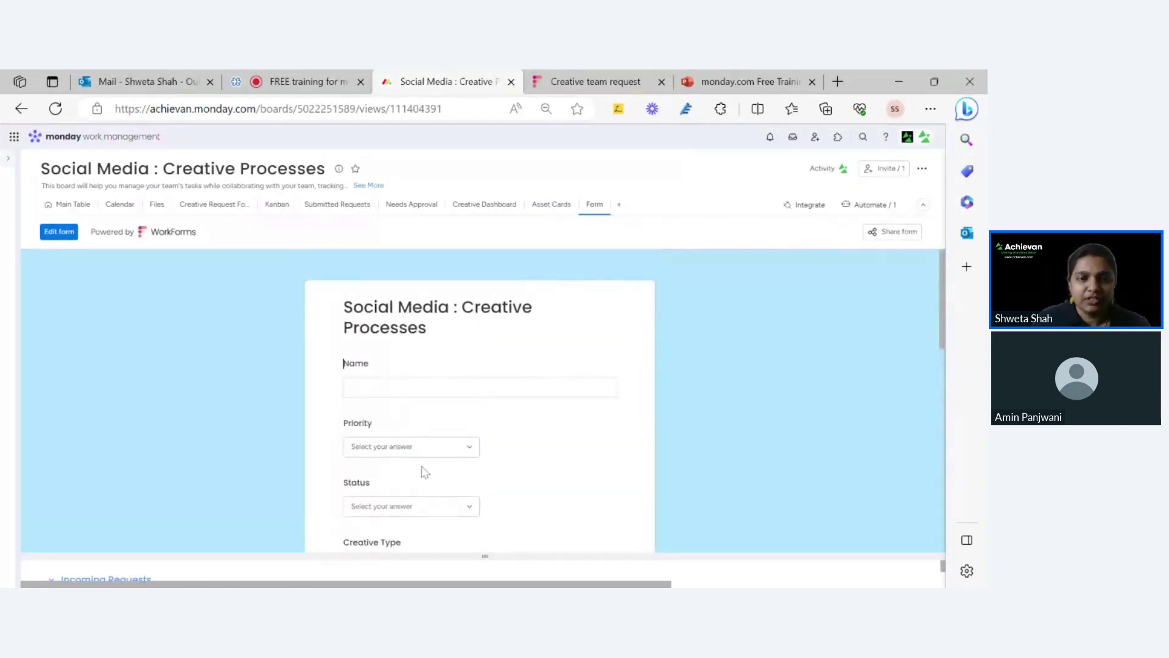
{"action": "scroll", "coordinate": [422, 469], "scroll_direction": "down", "scroll_amount": 5}
{"action": "scroll", "coordinate": [425, 462], "scroll_direction": "down", "scroll_amount": 1}
{"action": "scroll", "coordinate": [426, 457], "scroll_direction": "up", "scroll_amount": 6}
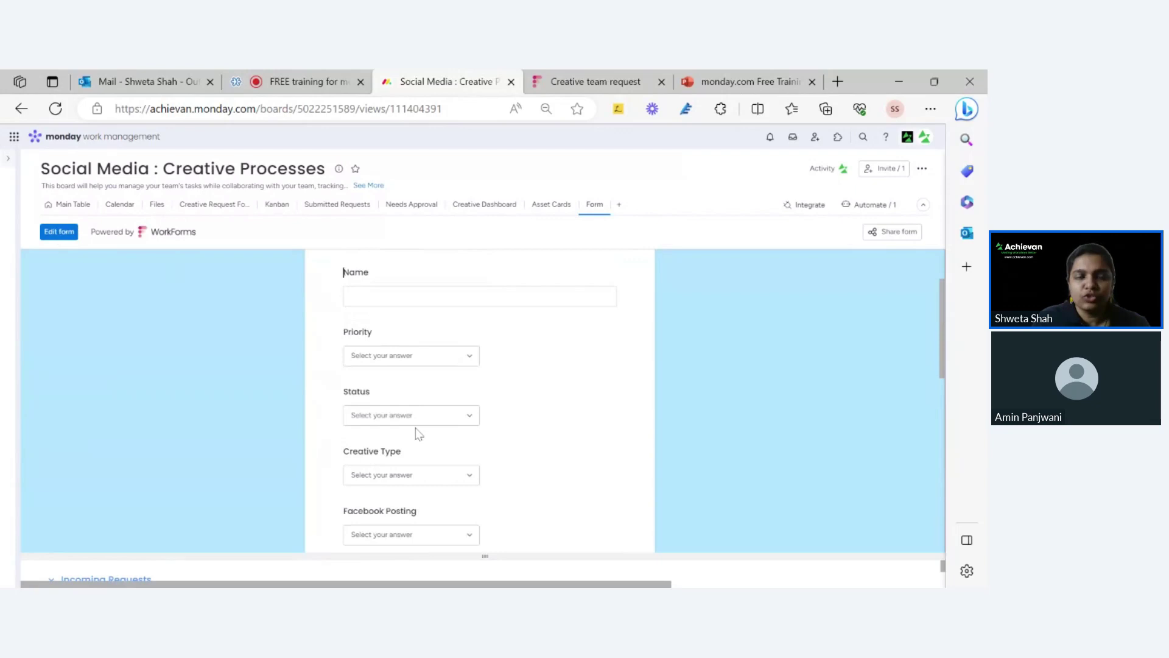
{"action": "left_click", "coordinate": [59, 232]}
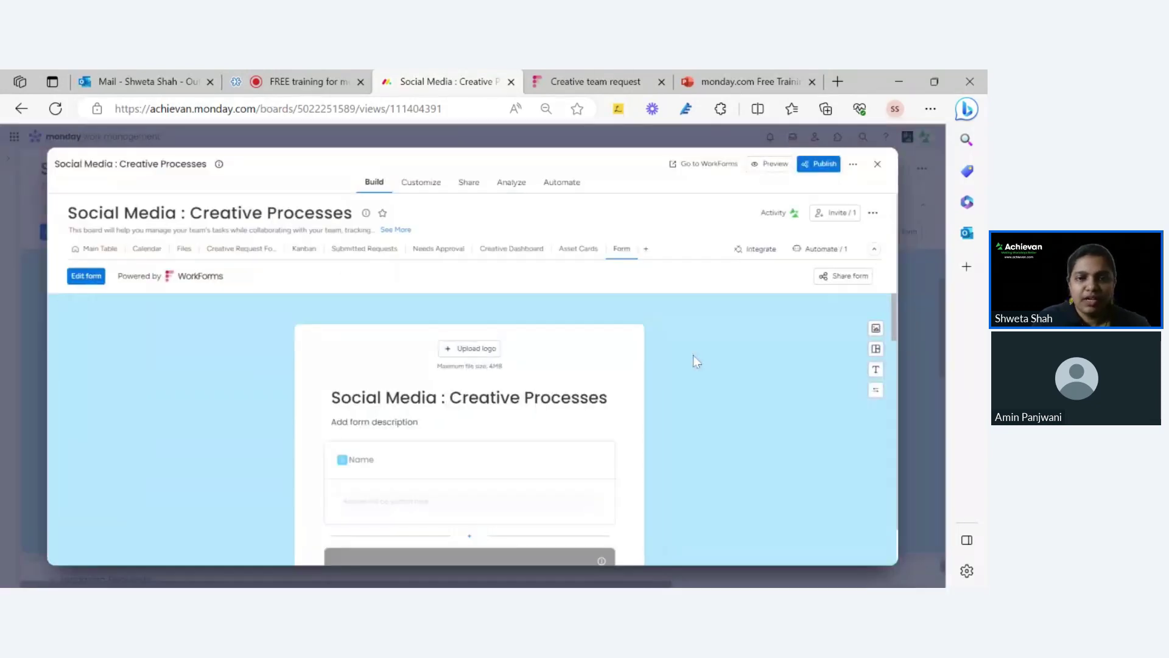
{"action": "scroll", "coordinate": [579, 426], "scroll_direction": "down", "scroll_amount": 5}
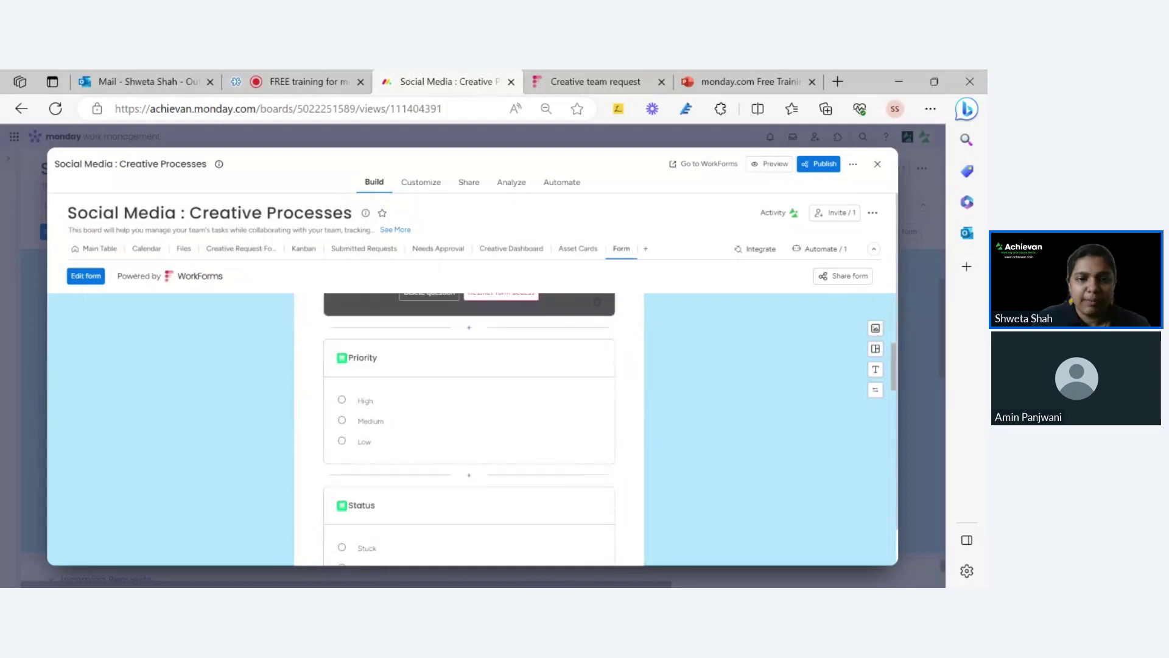
{"action": "scroll", "coordinate": [525, 454], "scroll_direction": "down", "scroll_amount": 3}
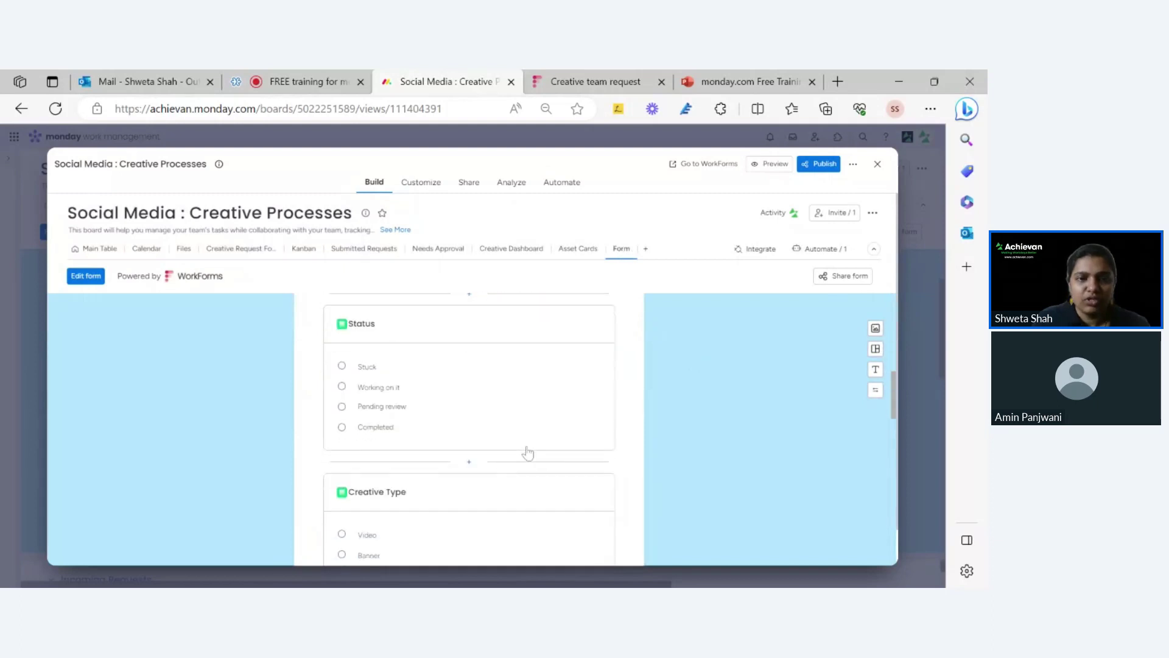
{"action": "left_click", "coordinate": [425, 326]}
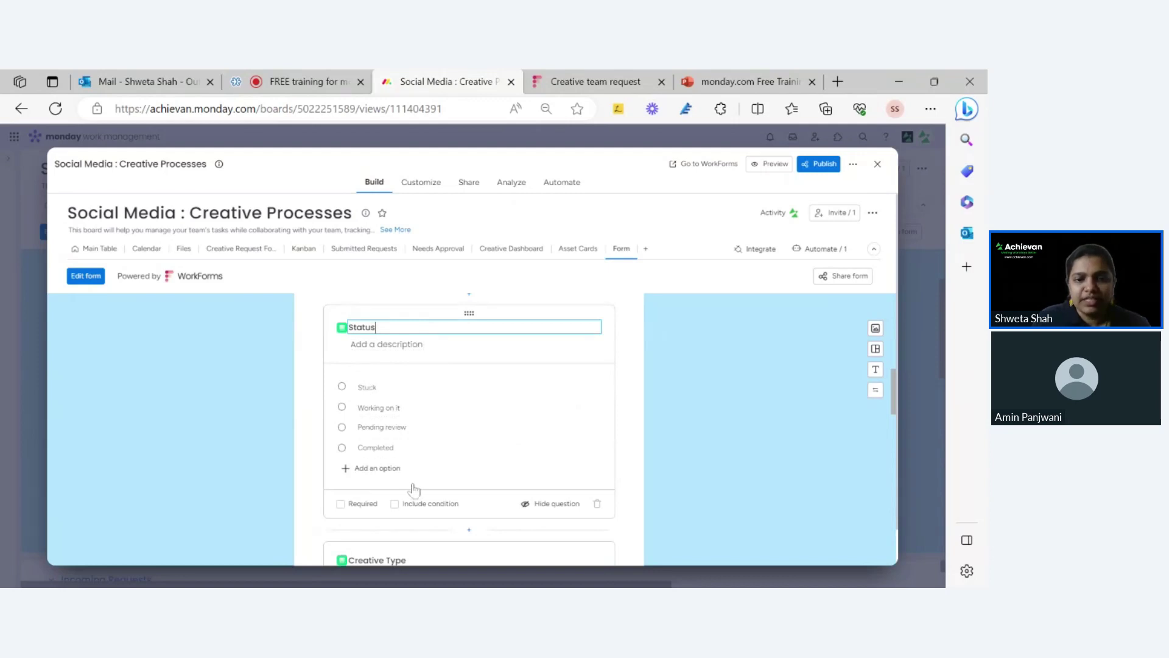
{"action": "left_click", "coordinate": [559, 510]}
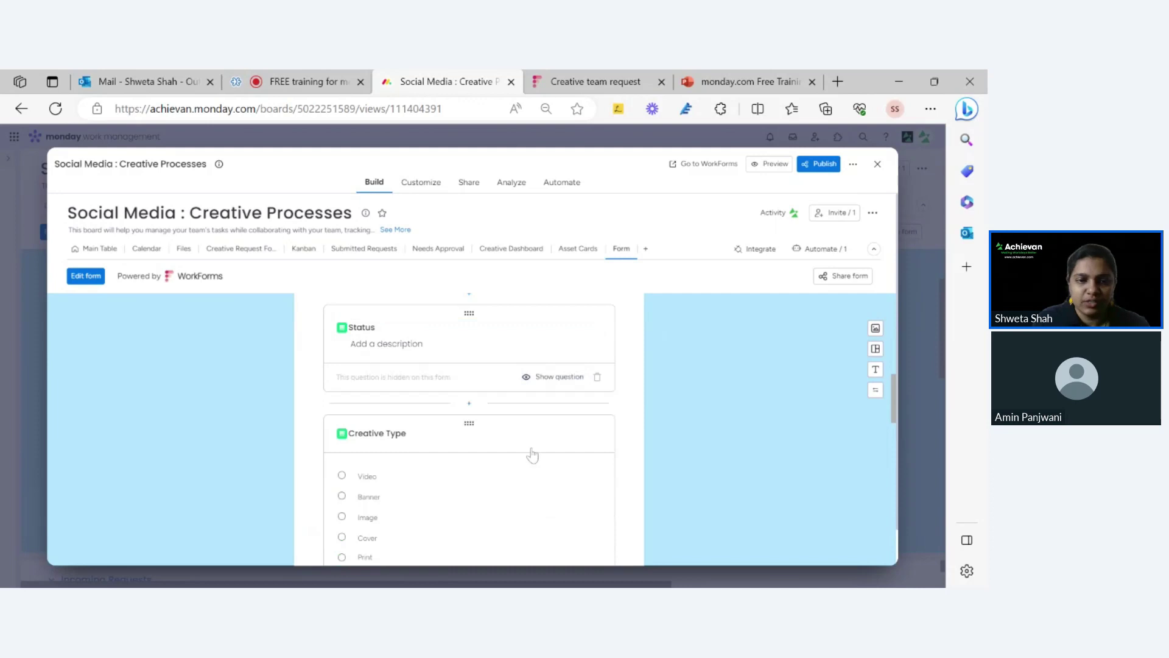
Look through the other questions in the form builder, including Priority, Creative Type, Facebook Posting and Instagram Posting
{"action": "scroll", "coordinate": [531, 456], "scroll_direction": "down", "scroll_amount": 3}
{"action": "scroll", "coordinate": [531, 455], "scroll_direction": "down", "scroll_amount": 2}
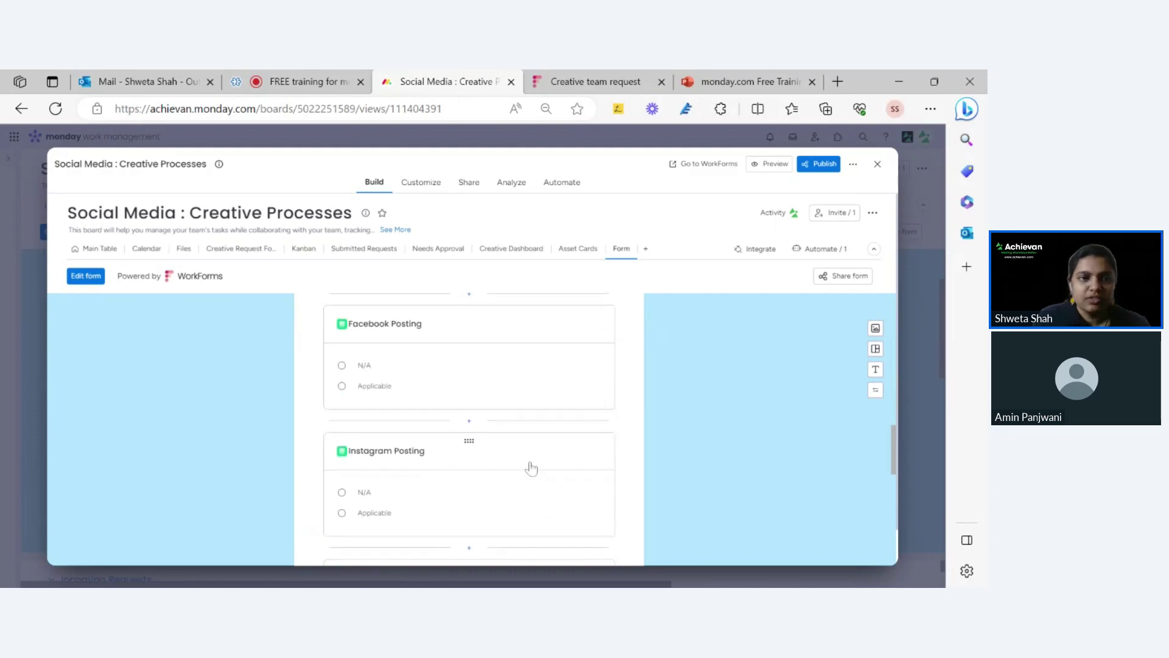
{"action": "scroll", "coordinate": [532, 466], "scroll_direction": "up", "scroll_amount": 5}
{"action": "scroll", "coordinate": [469, 426], "scroll_direction": "up", "scroll_amount": 4}
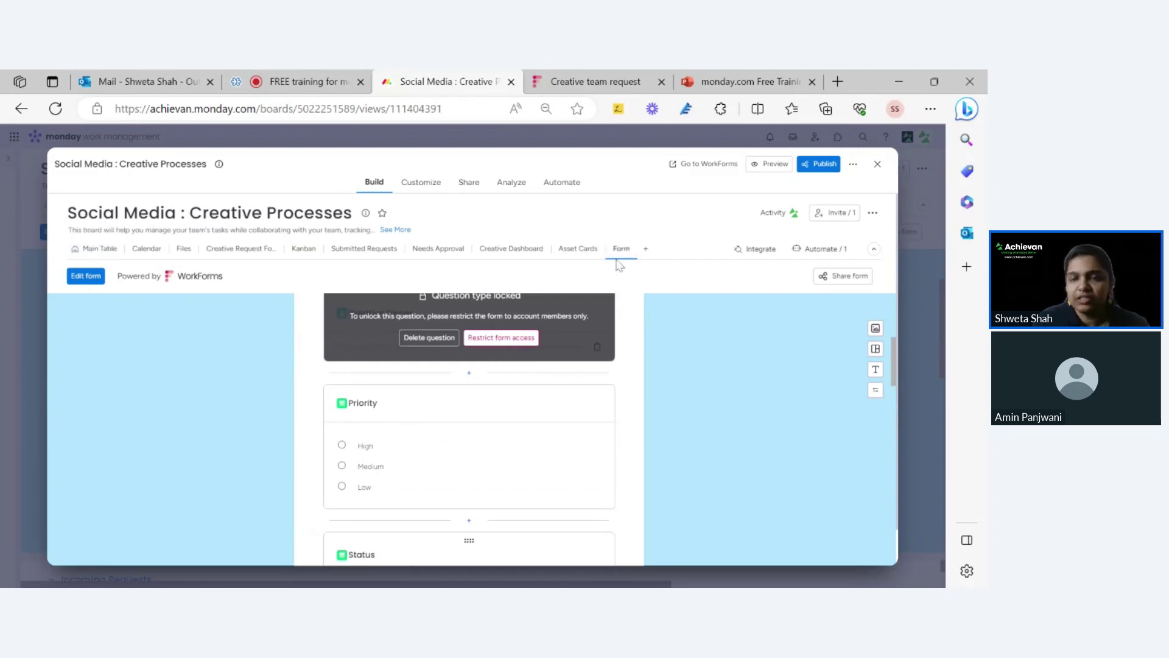
{"action": "scroll", "coordinate": [488, 439], "scroll_direction": "down", "scroll_amount": 2}
{"action": "scroll", "coordinate": [486, 438], "scroll_direction": "up", "scroll_amount": 2}
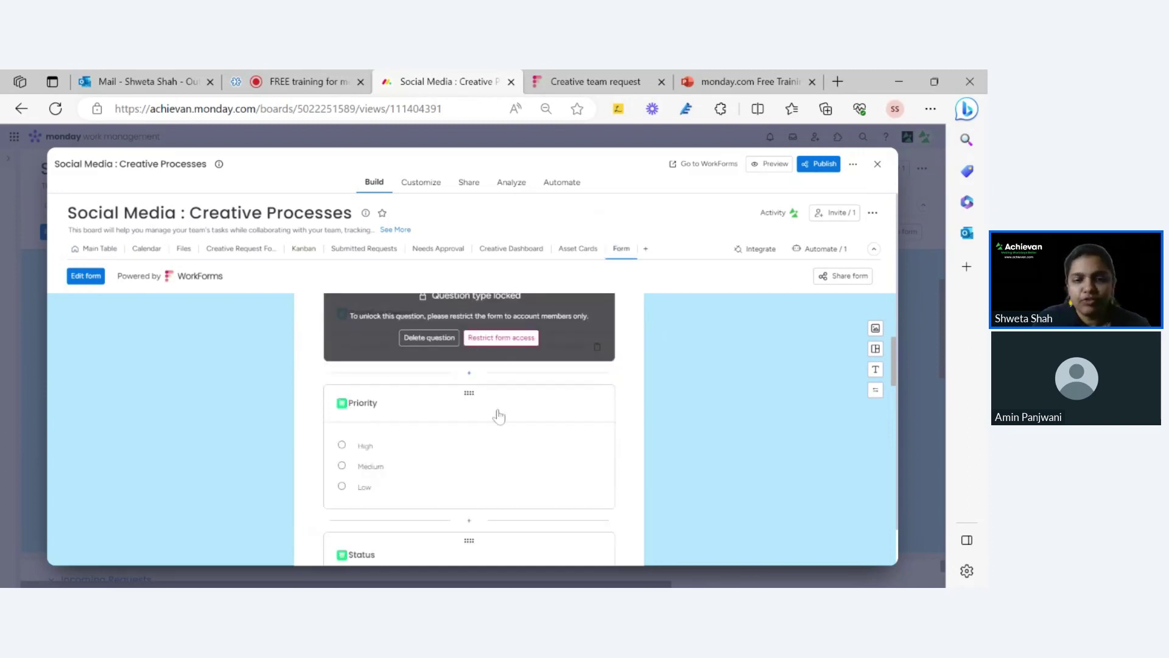
{"action": "scroll", "coordinate": [498, 416], "scroll_direction": "down", "scroll_amount": 3}
{"action": "scroll", "coordinate": [515, 436], "scroll_direction": "down", "scroll_amount": 1}
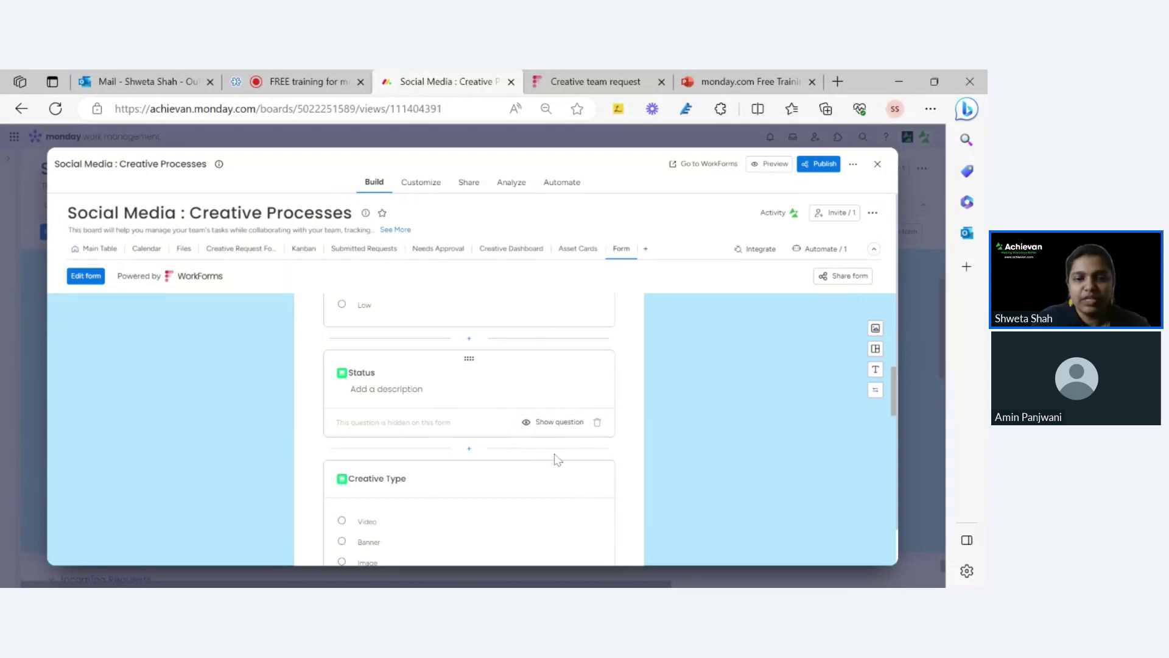
{"action": "scroll", "coordinate": [548, 430], "scroll_direction": "down", "scroll_amount": 3}
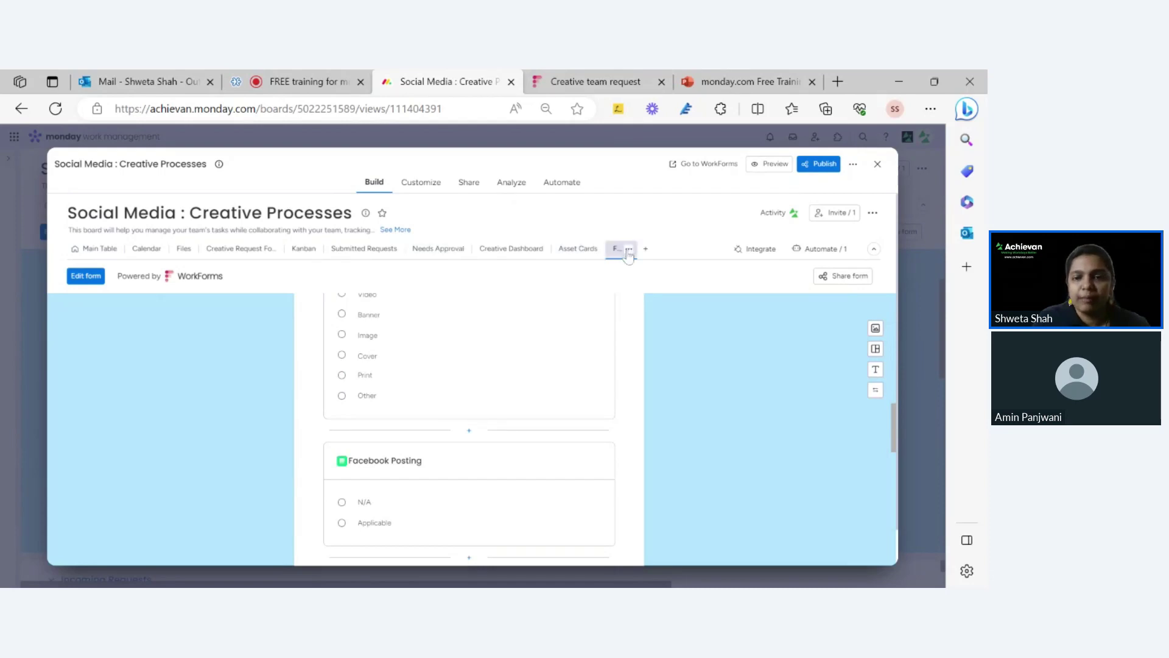
Delete the newly added Form view from the board
{"action": "left_click", "coordinate": [628, 251]}
{"action": "left_click", "coordinate": [668, 370]}
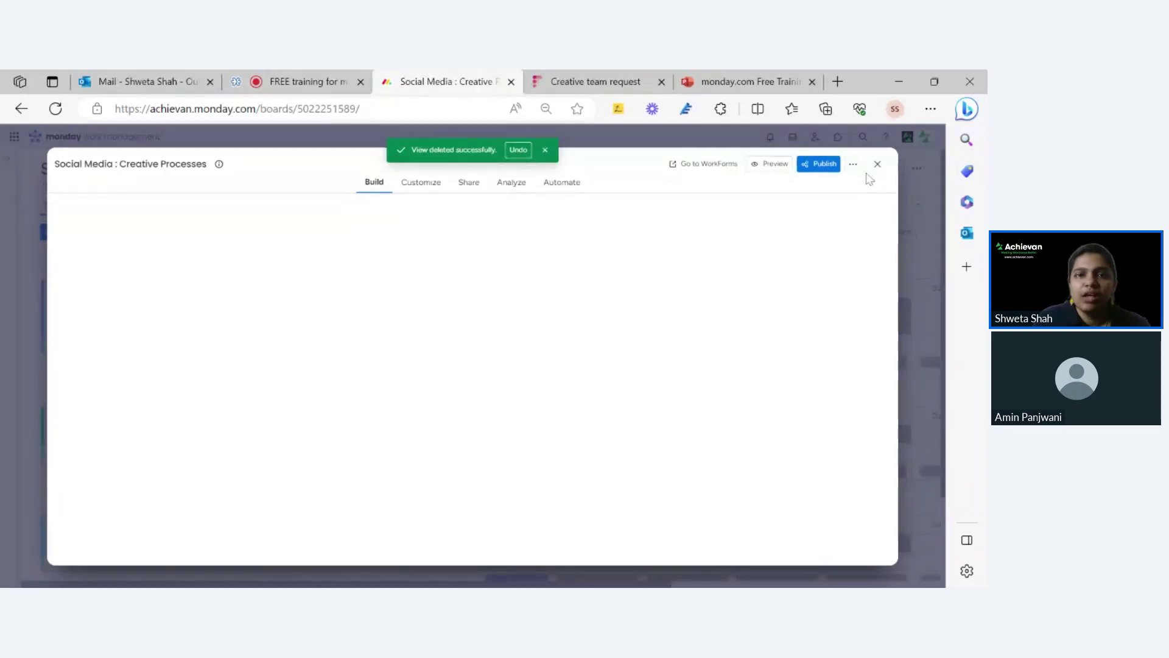
Look through the published Creative team request form, including the answer options of the Creative Type question
{"action": "key", "text": "ctrl+Tab"}
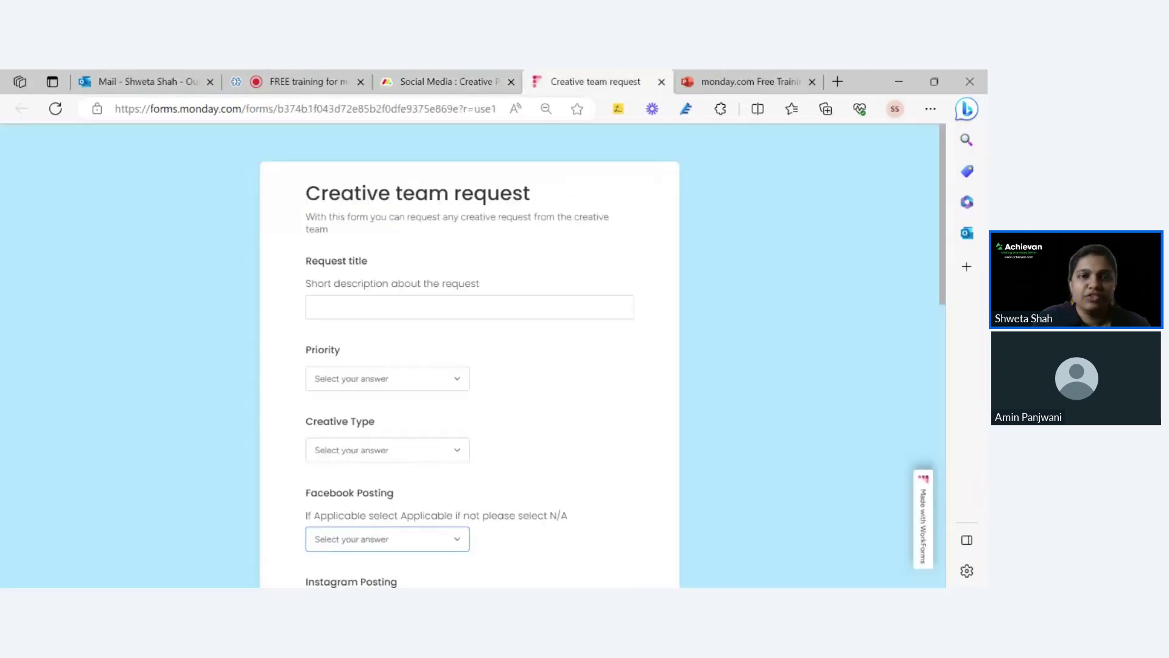
{"action": "scroll", "coordinate": [529, 250], "scroll_direction": "down", "scroll_amount": 1}
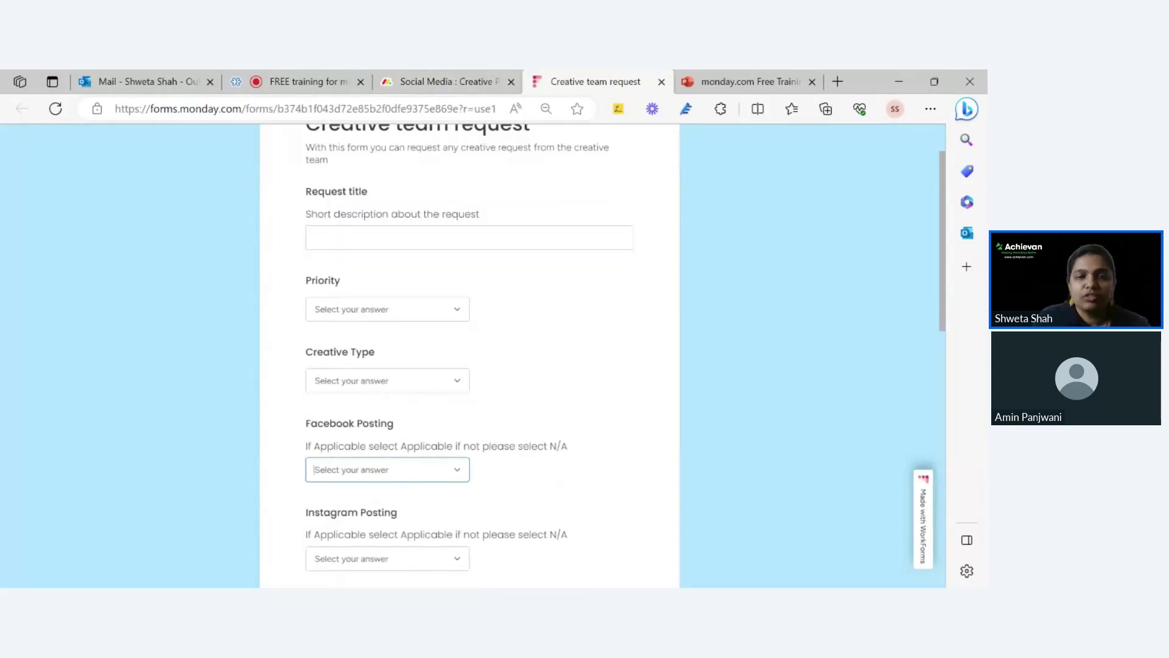
{"action": "left_click_drag", "start_coordinate": [340, 213], "coordinate": [505, 224]}
{"action": "scroll", "coordinate": [368, 253], "scroll_direction": "down", "scroll_amount": 1}
{"action": "left_click", "coordinate": [399, 313]}
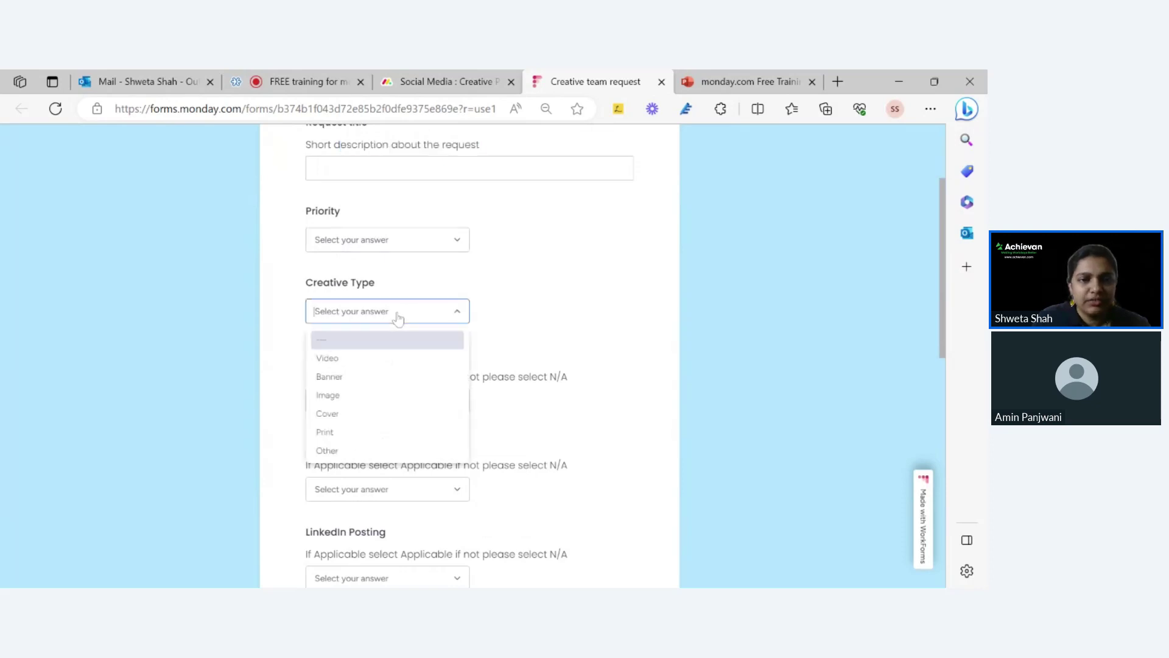
{"action": "left_click", "coordinate": [621, 328]}
{"action": "scroll", "coordinate": [554, 364], "scroll_direction": "up", "scroll_amount": 2}
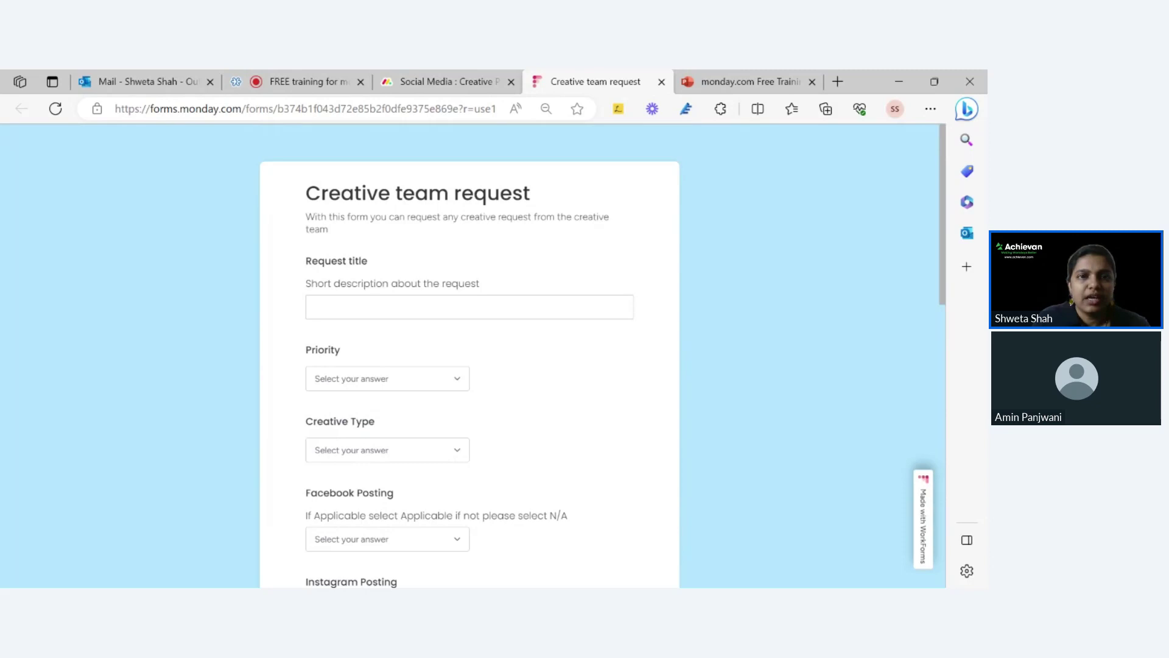
Copy the first incoming task's name from the board and use it to enter the request title "Creating short post - product 2" in the form
{"action": "key", "text": "ctrl+shift+Tab"}
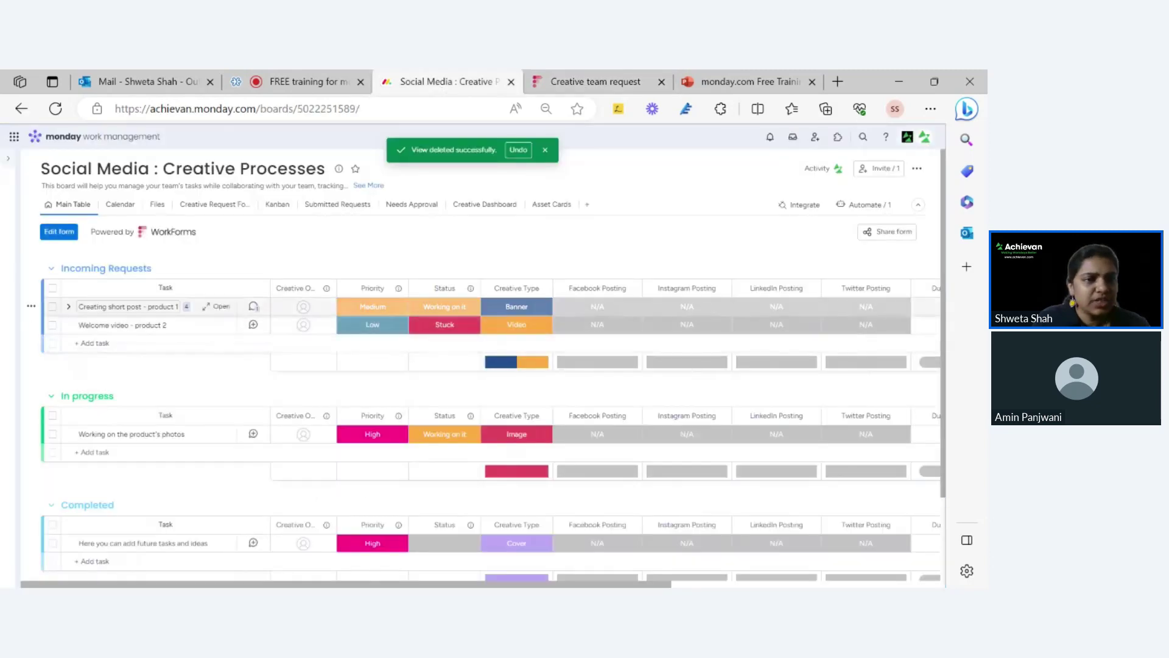
{"action": "left_click", "coordinate": [128, 306]}
{"action": "key", "text": "ctrl+c"}
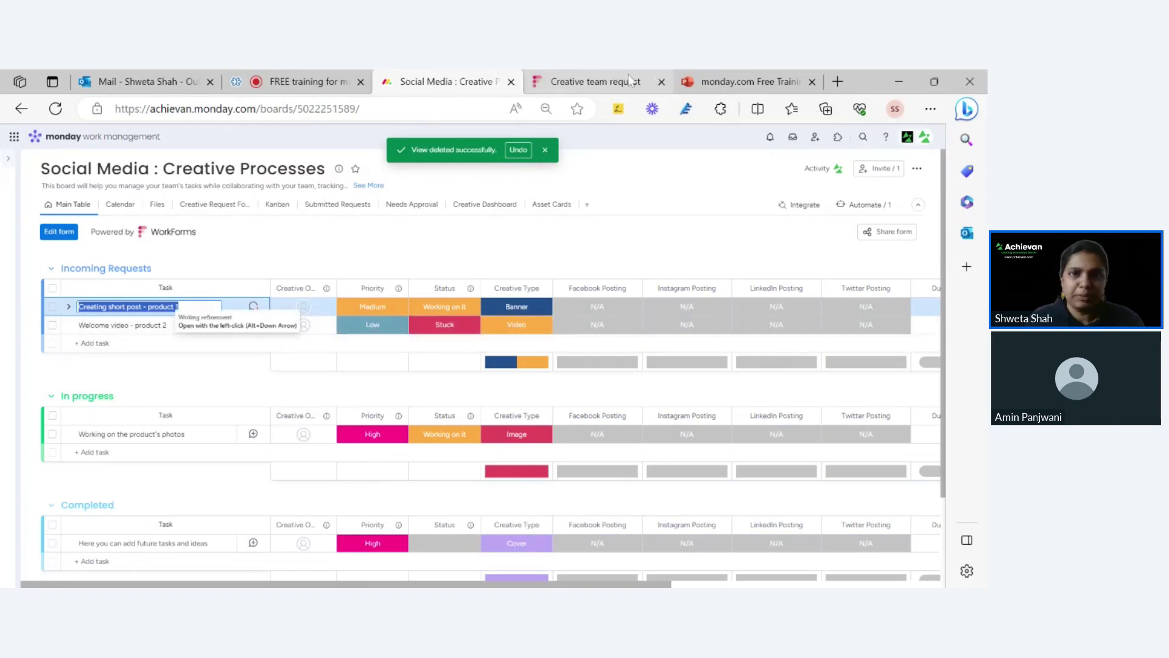
{"action": "left_click", "coordinate": [588, 81]}
{"action": "left_click", "coordinate": [369, 307]}
{"action": "key", "text": "ctrl+v"}
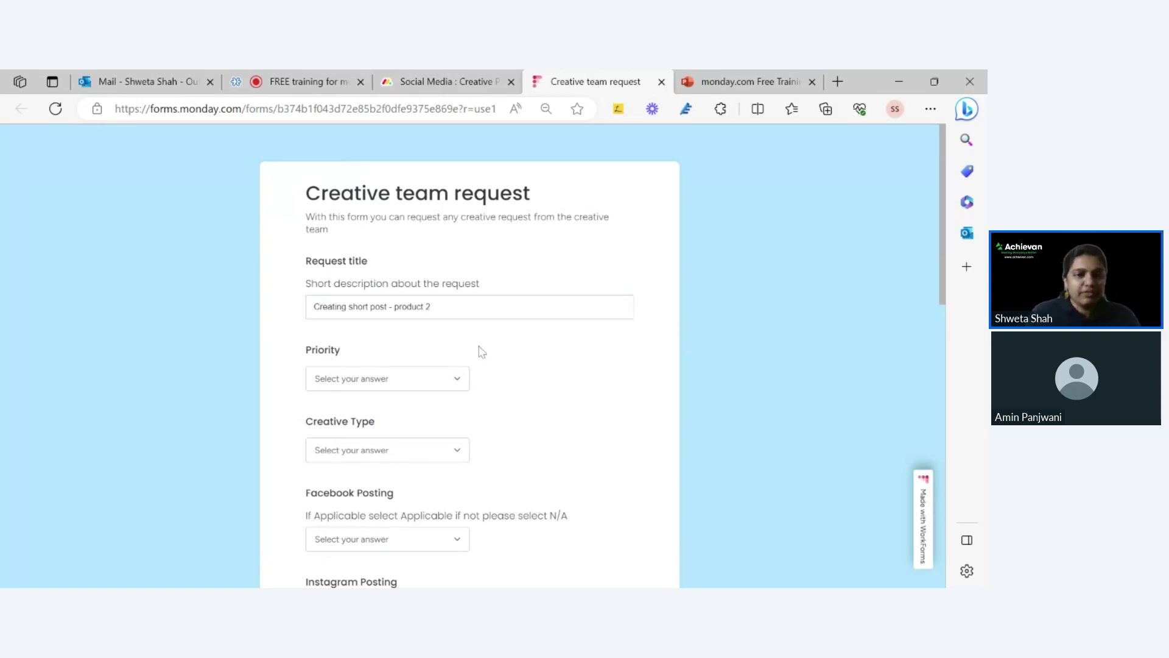
Set the request's Priority to High and its Creative Type to Video
{"action": "left_click", "coordinate": [432, 386]}
{"action": "left_click", "coordinate": [401, 425]}
{"action": "scroll", "coordinate": [397, 435], "scroll_direction": "down", "scroll_amount": 2}
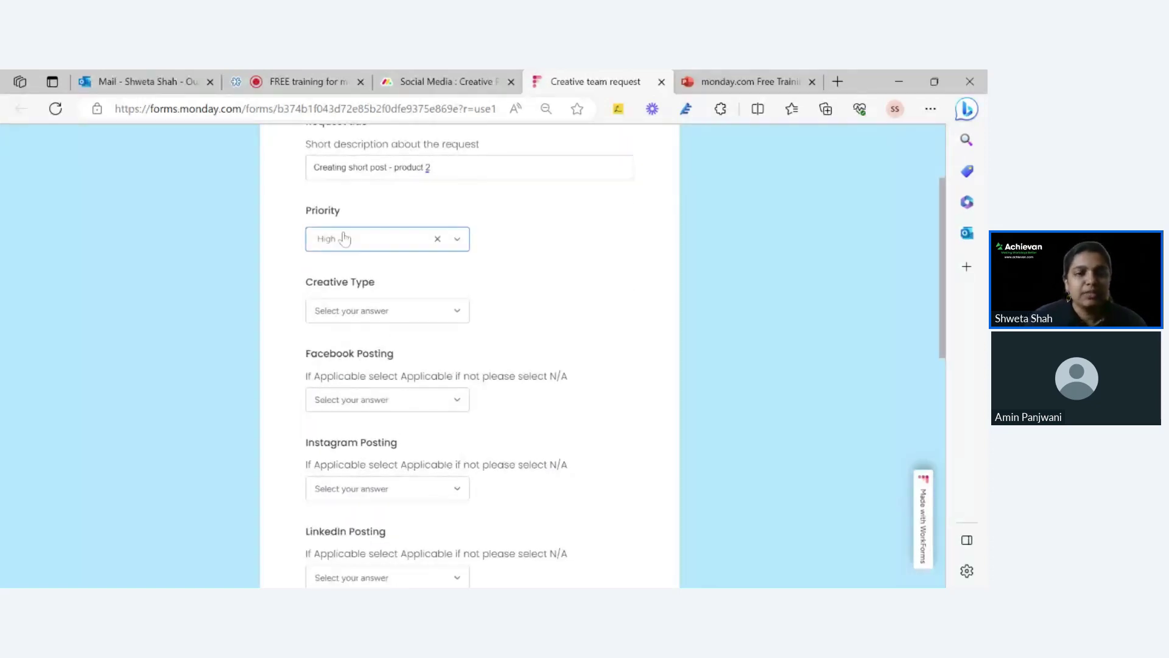
{"action": "left_click", "coordinate": [374, 310]}
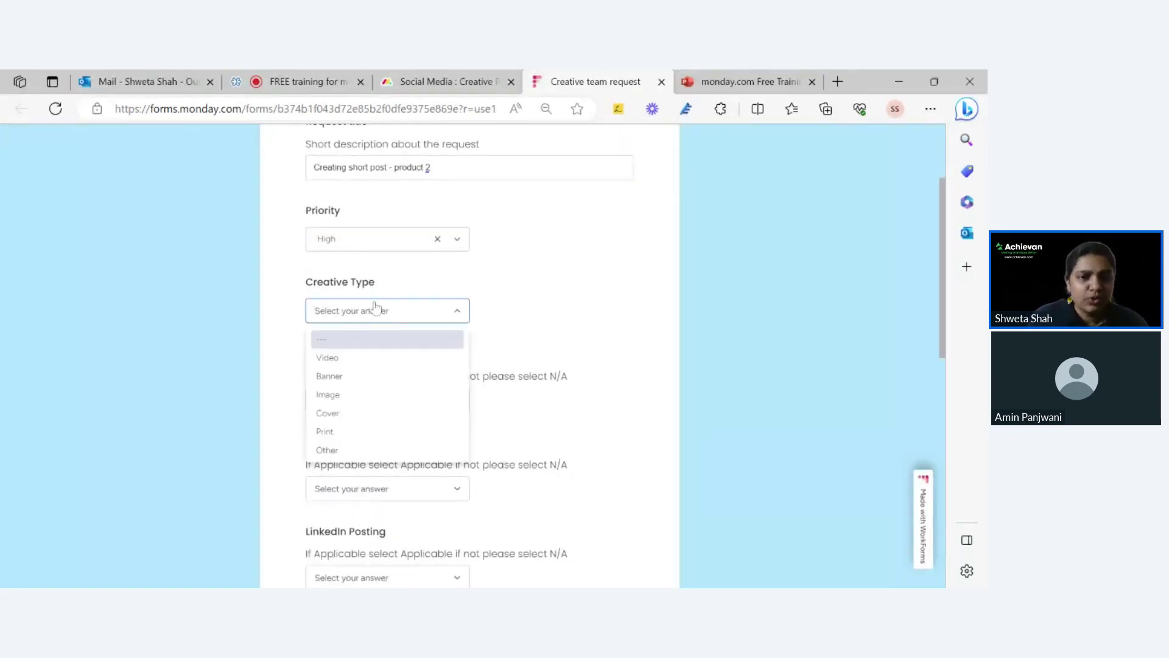
{"action": "left_click", "coordinate": [356, 363]}
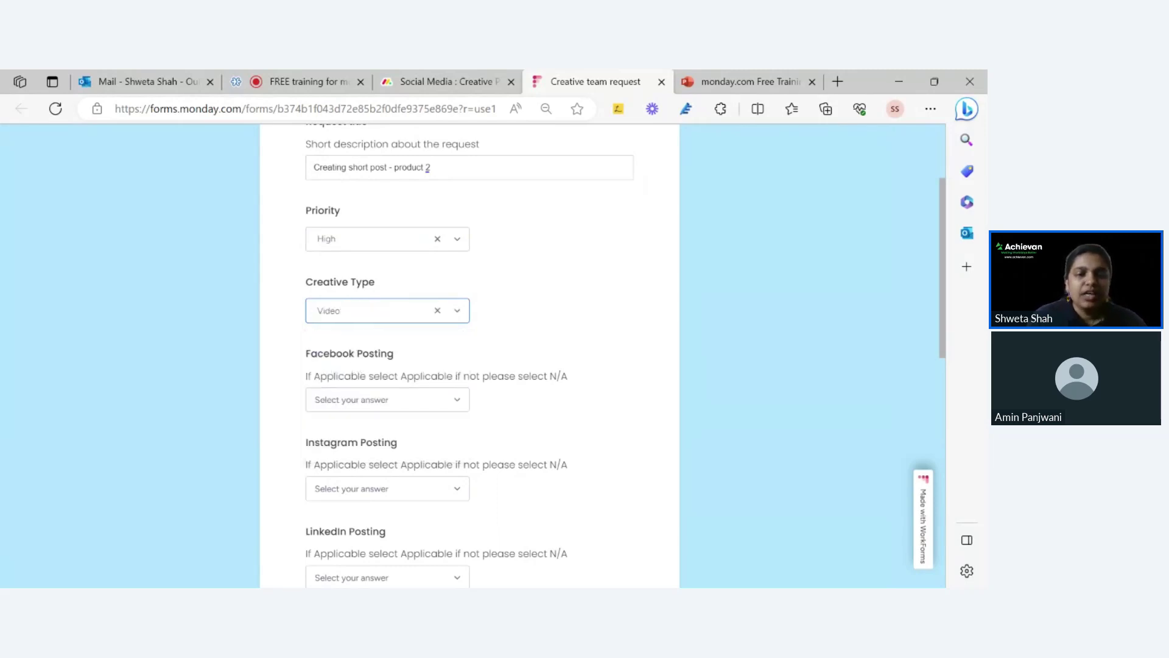
Answer both the Facebook Posting and Instagram Posting questions with Applicable
{"action": "scroll", "coordinate": [408, 305], "scroll_direction": "up", "scroll_amount": 1}
{"action": "scroll", "coordinate": [408, 274], "scroll_direction": "down", "scroll_amount": 3}
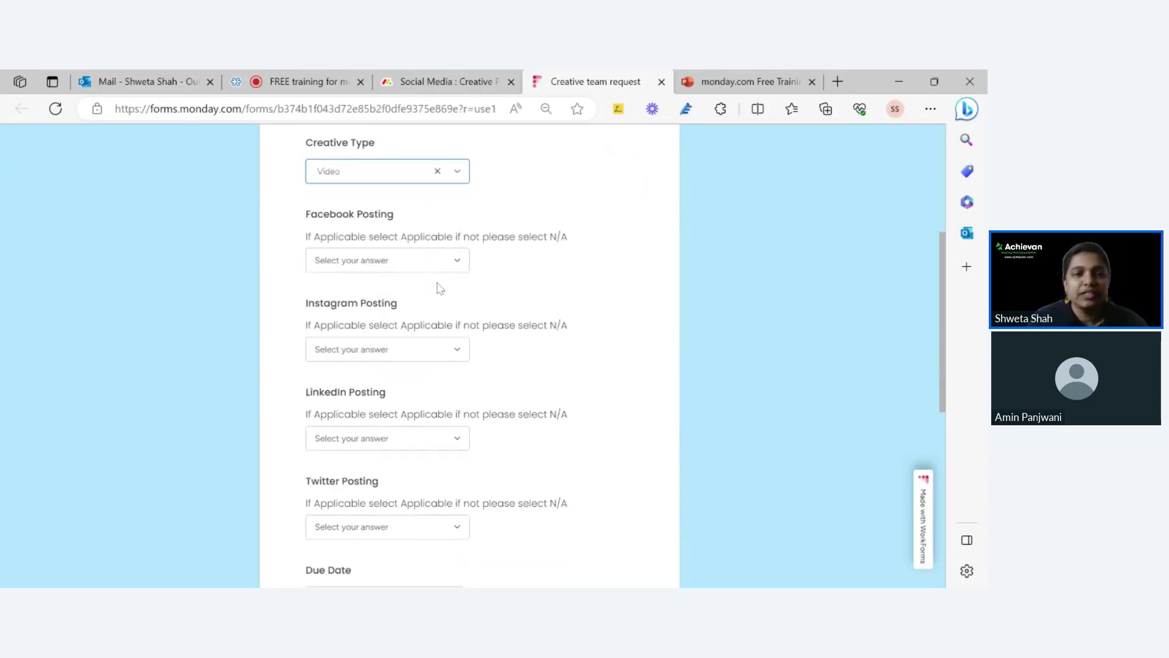
{"action": "left_click", "coordinate": [369, 267]}
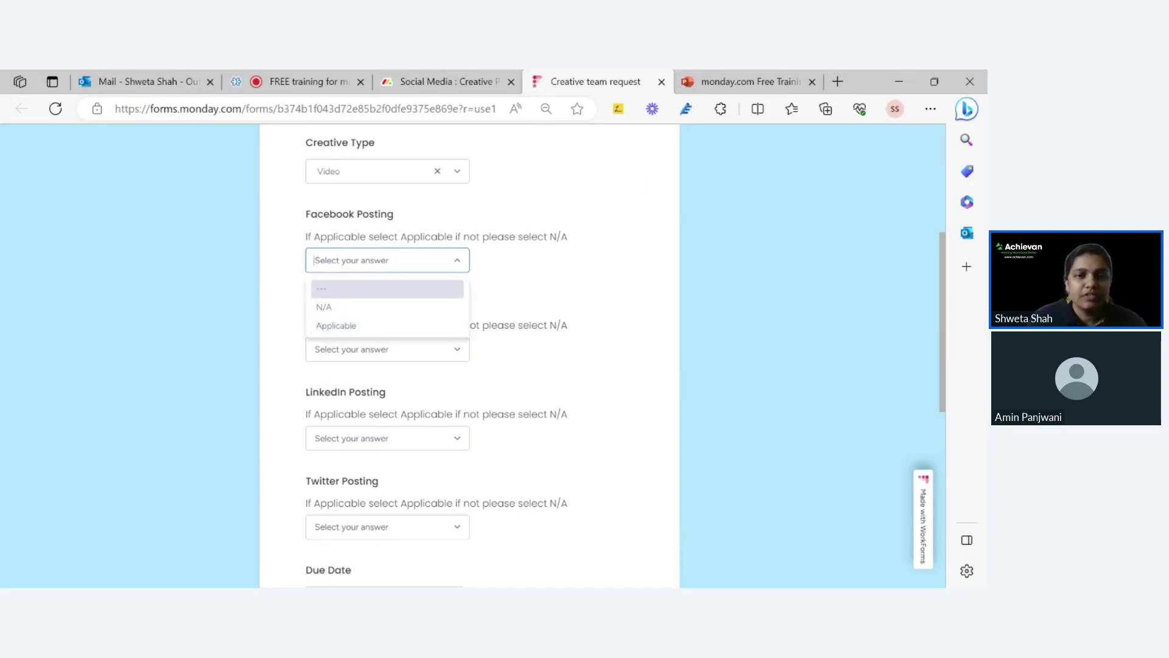
{"action": "left_click", "coordinate": [377, 268]}
{"action": "left_click", "coordinate": [377, 266]}
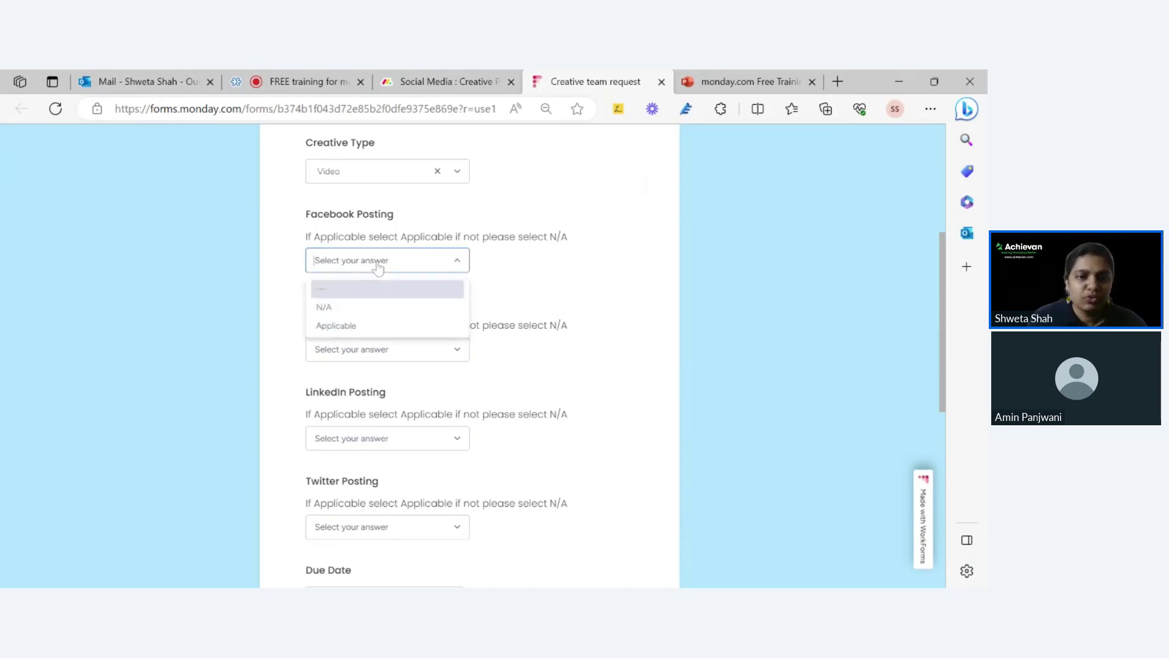
{"action": "left_click", "coordinate": [335, 325]}
{"action": "left_click", "coordinate": [372, 353]}
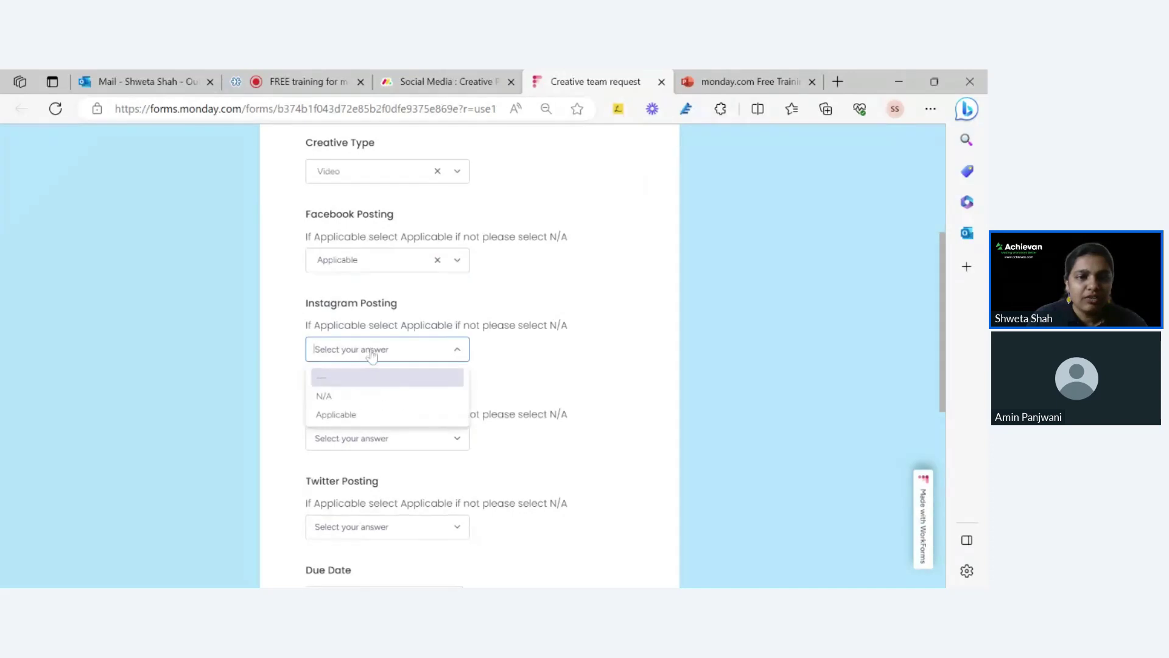
{"action": "left_click", "coordinate": [362, 415]}
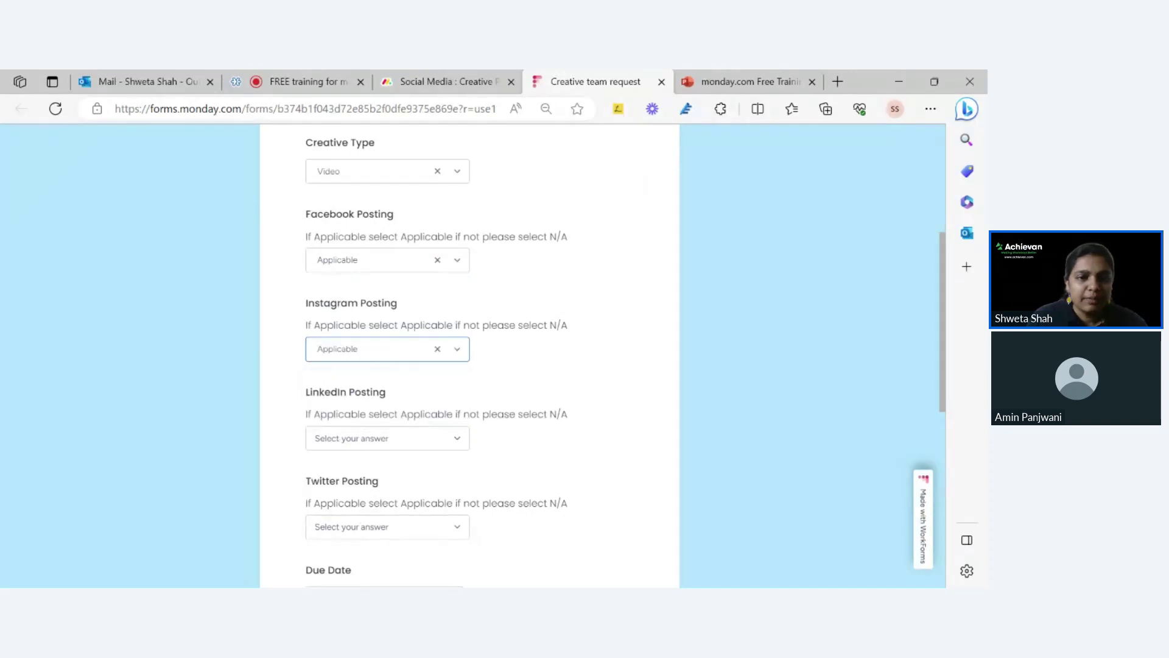
Answer LinkedIn Posting with Applicable and Twitter Posting with N/A
{"action": "left_click", "coordinate": [359, 445]}
{"action": "left_click", "coordinate": [363, 504]}
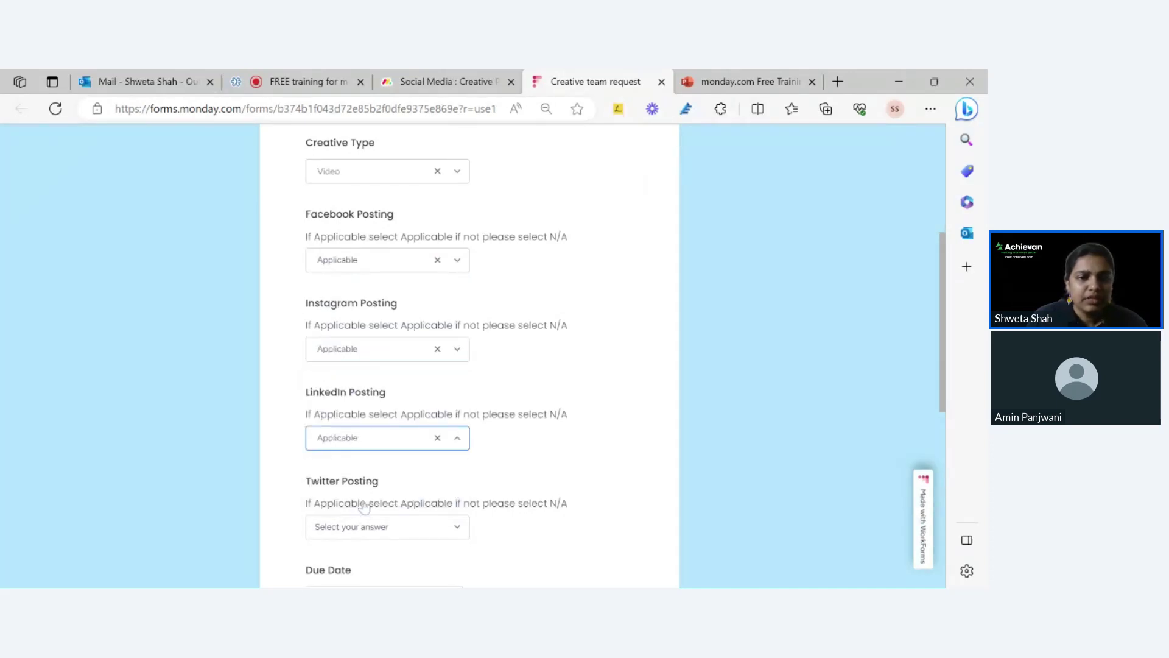
{"action": "scroll", "coordinate": [379, 316], "scroll_direction": "down", "scroll_amount": 3}
{"action": "left_click", "coordinate": [374, 323]}
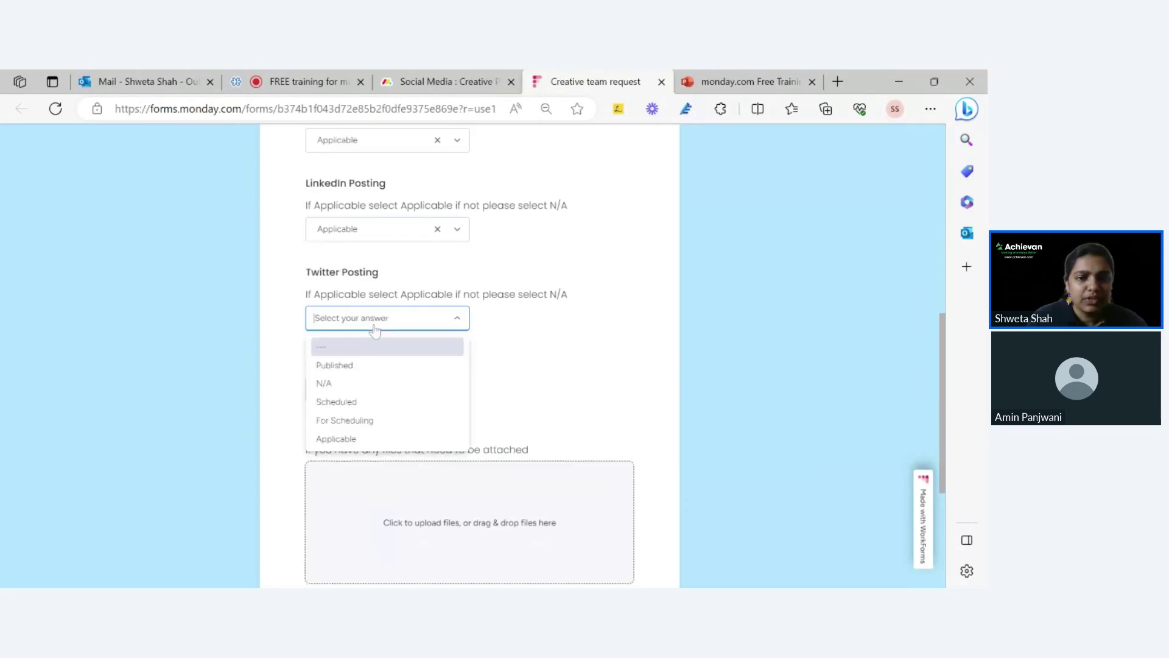
{"action": "left_click", "coordinate": [348, 383]}
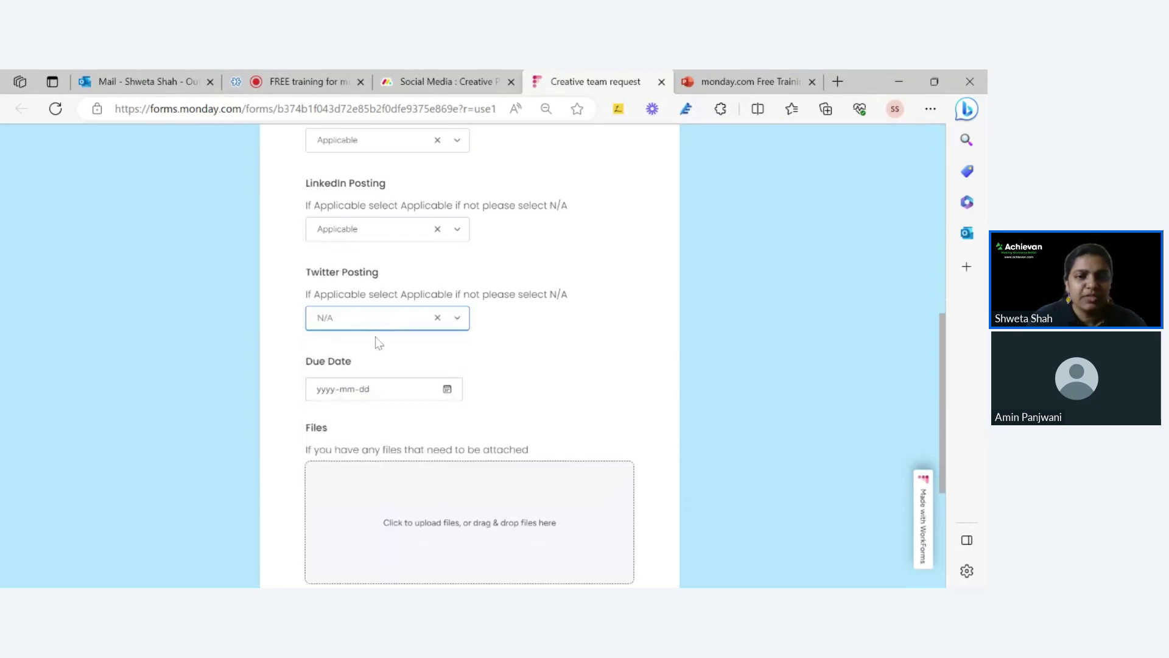
Set the due date to 2023-09-11 and submit the request form with the Files and Brief fields left empty
{"action": "left_click", "coordinate": [447, 394]}
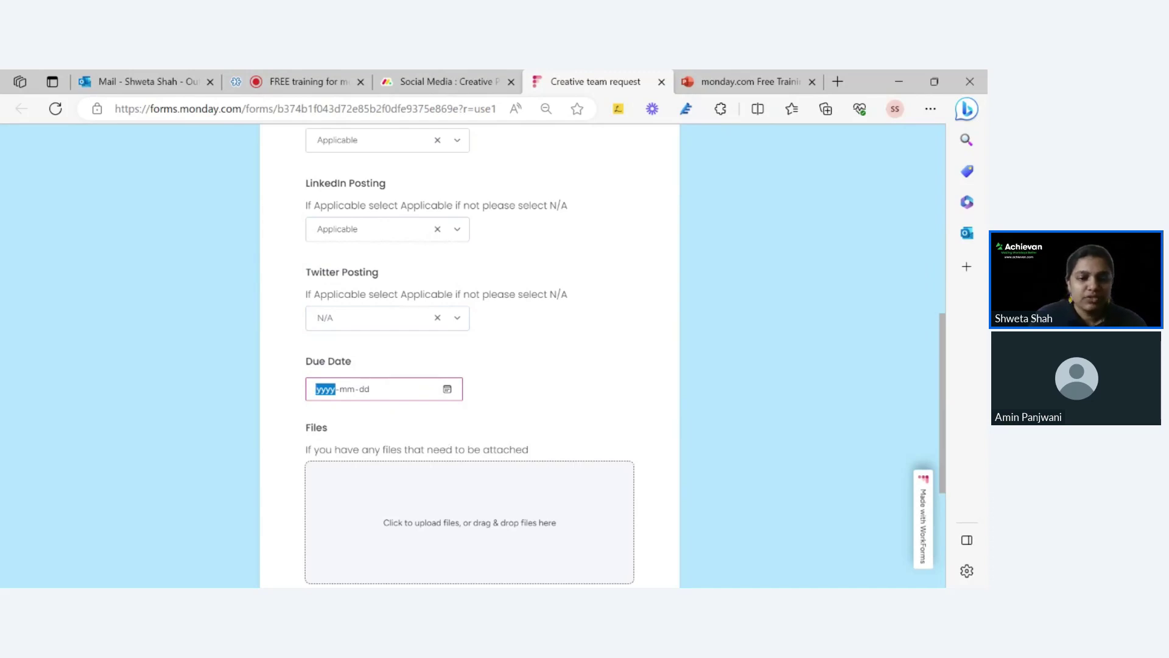
{"action": "type", "text": "2023-09-21"}
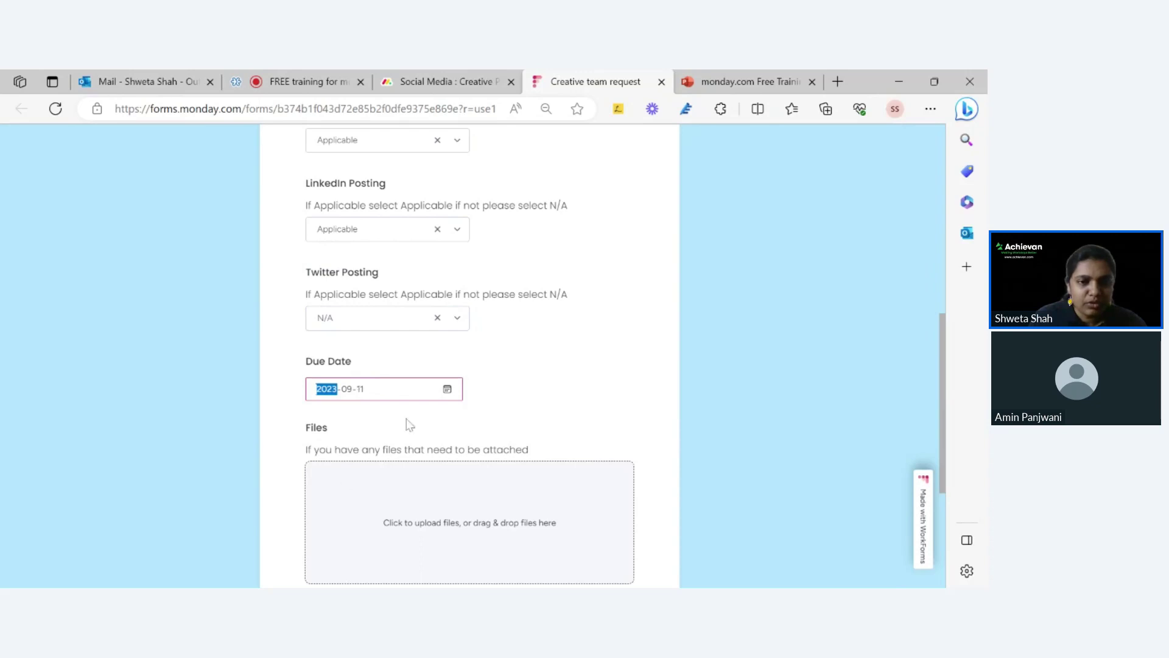
{"action": "left_click", "coordinate": [466, 414]}
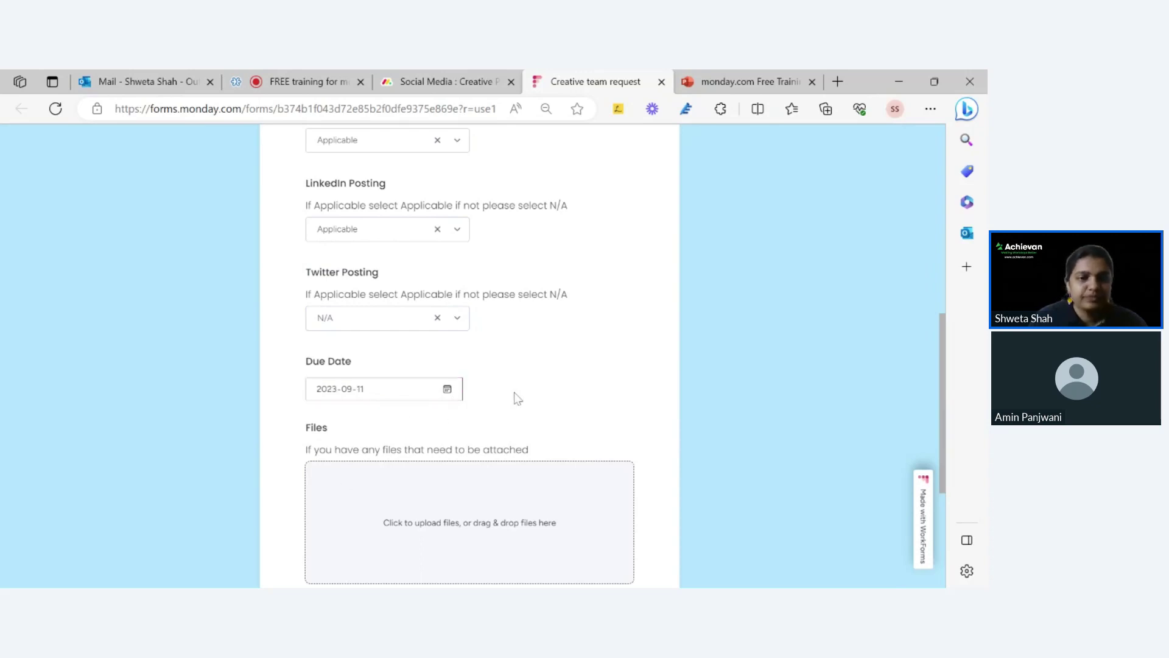
{"action": "scroll", "coordinate": [506, 382], "scroll_direction": "down", "scroll_amount": 4}
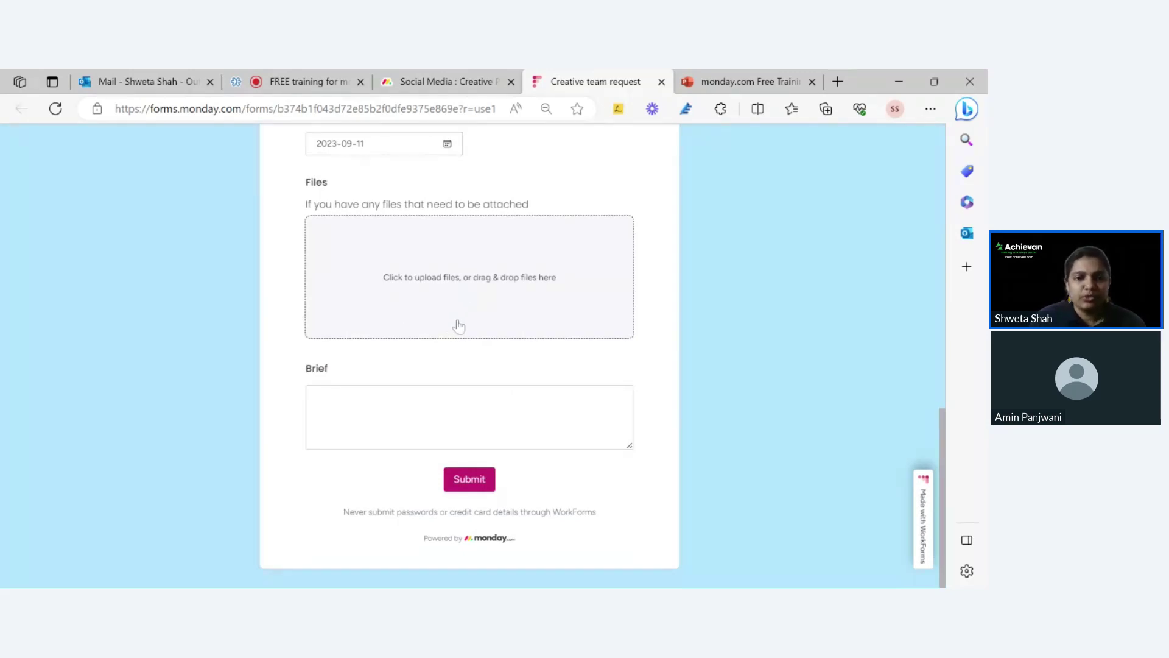
{"action": "left_click", "coordinate": [486, 434]}
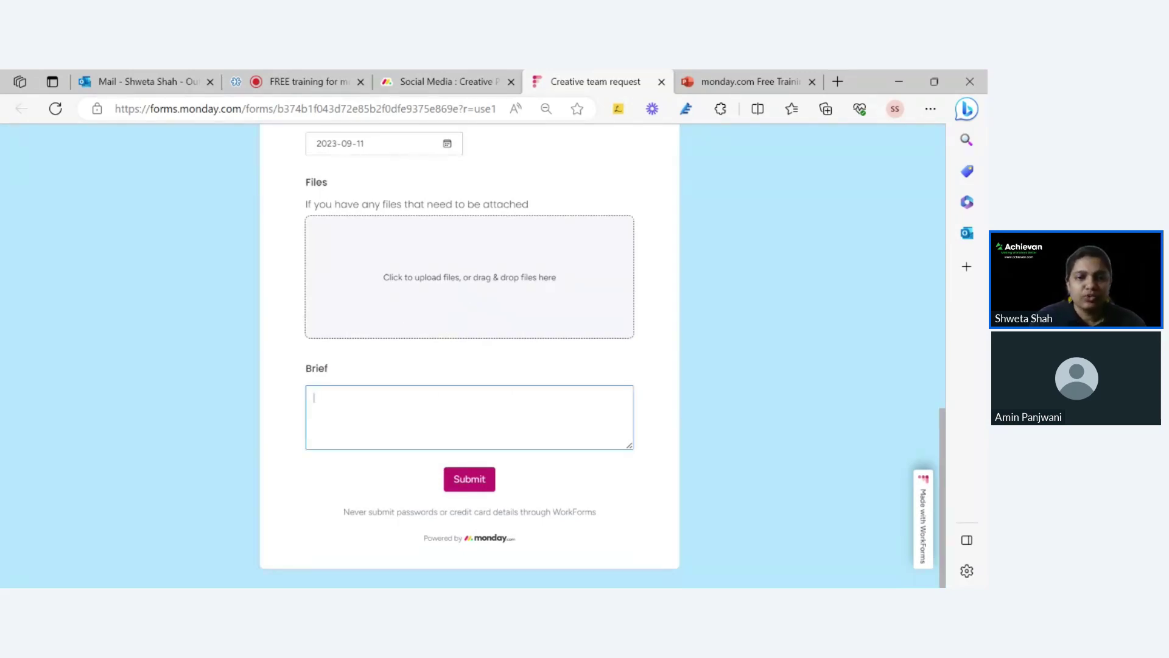
{"action": "left_click", "coordinate": [483, 485]}
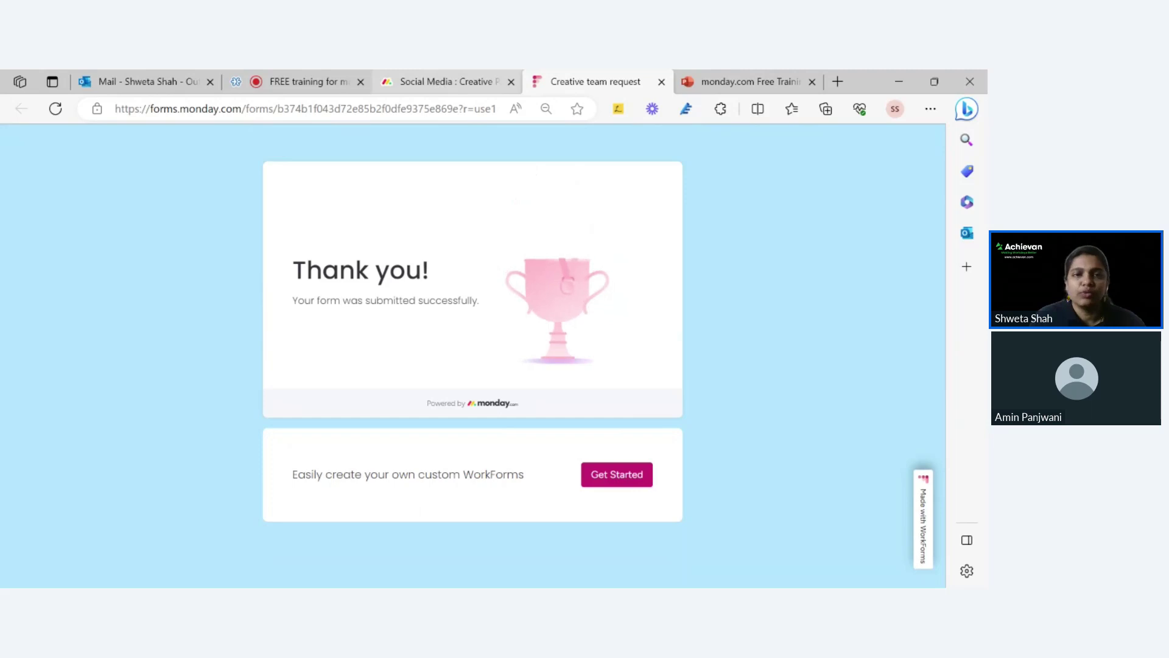
Return to the Social Media : Creative Processes board and review the submitted request's row across all columns through Final Asset
{"action": "left_click", "coordinate": [461, 74]}
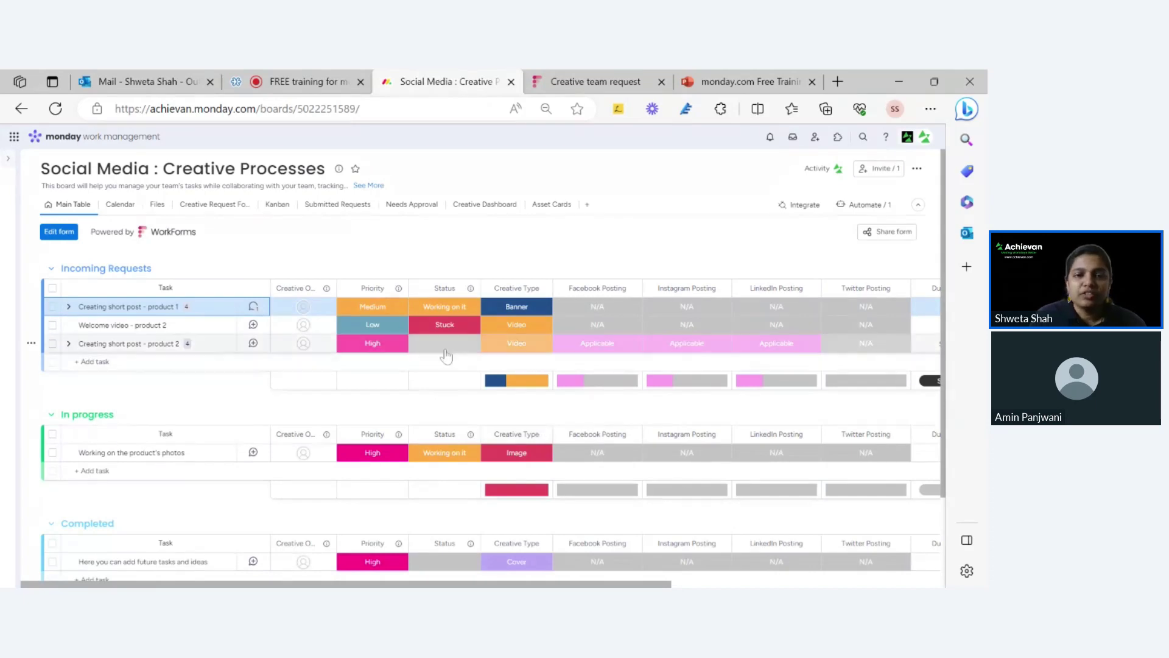
{"action": "left_click_drag", "start_coordinate": [467, 582], "coordinate": [541, 586]}
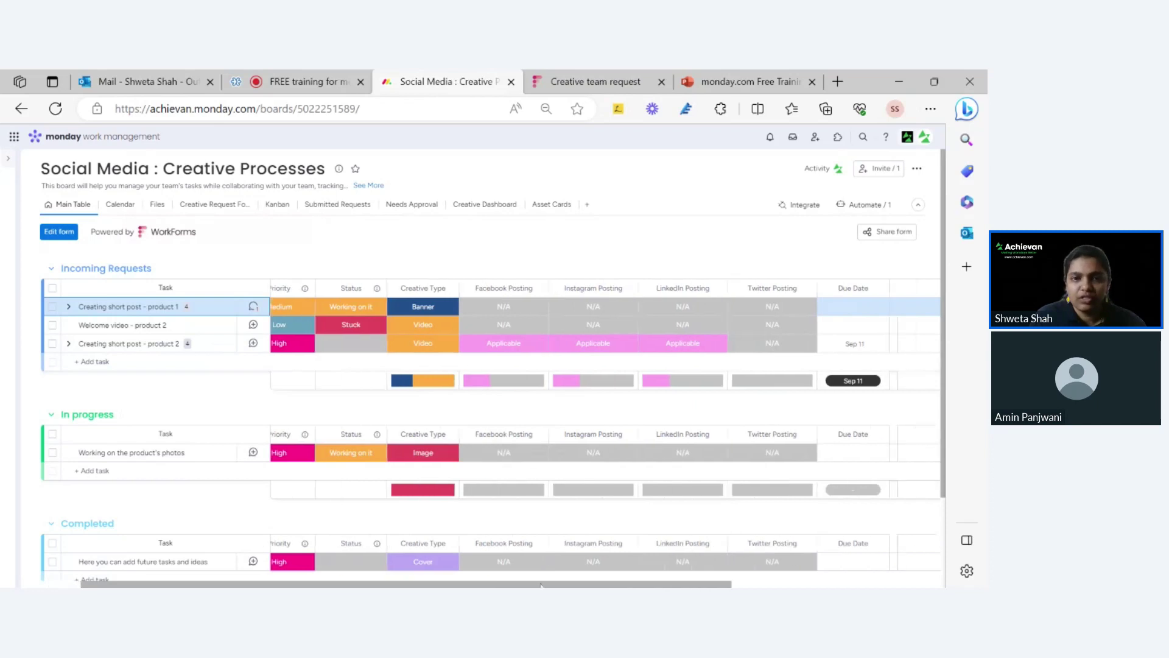
{"action": "scroll", "coordinate": [594, 571], "scroll_direction": "left", "scroll_amount": 3}
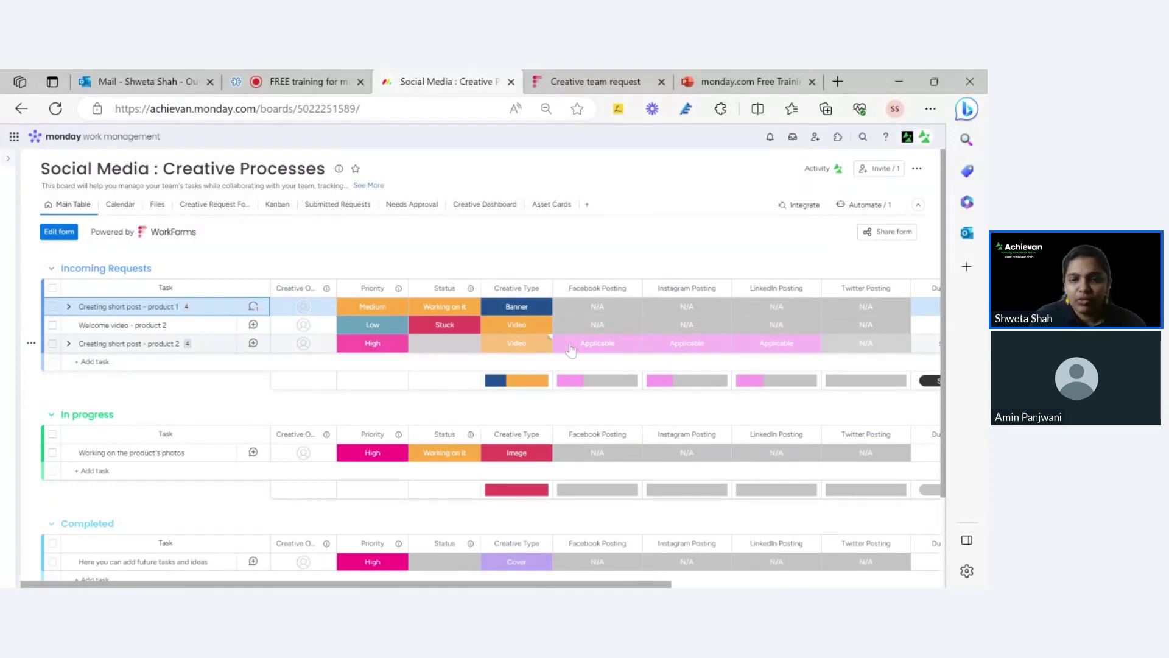
{"action": "scroll", "coordinate": [281, 423], "scroll_direction": "right", "scroll_amount": 3}
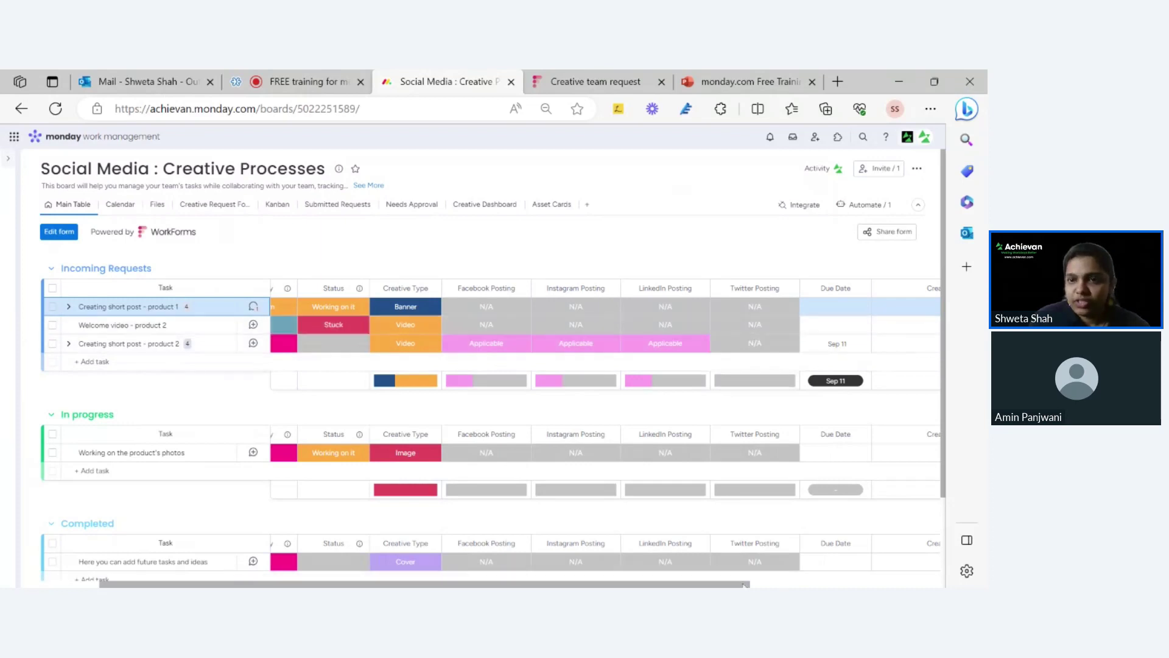
{"action": "left_click_drag", "start_coordinate": [744, 584], "coordinate": [927, 584]}
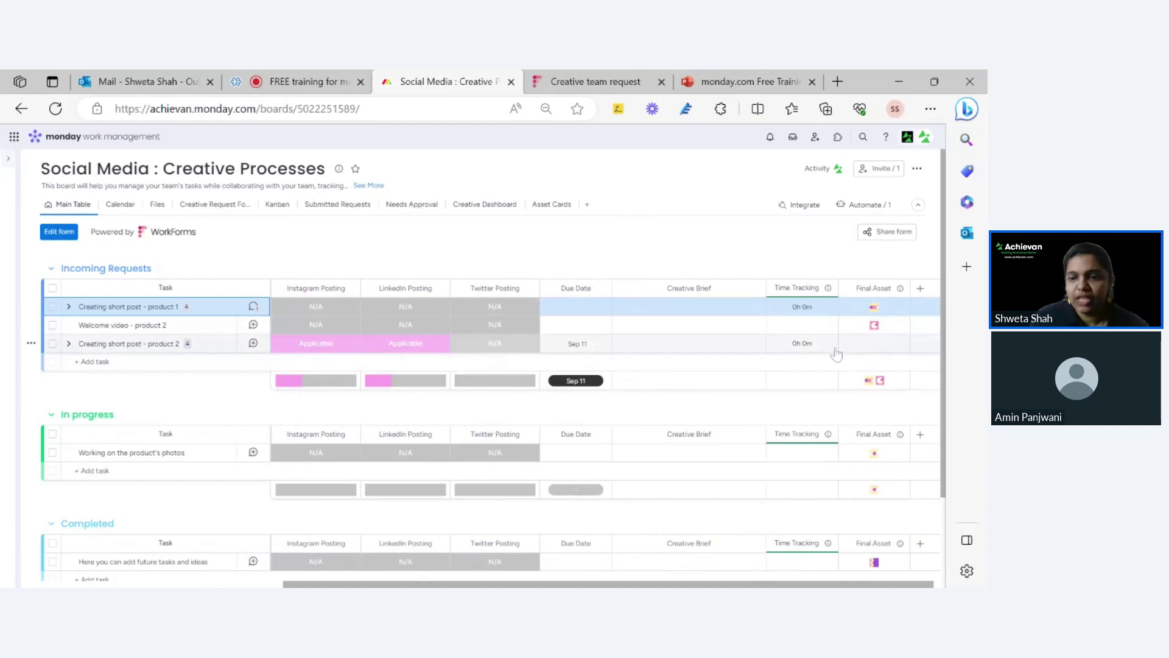
{"action": "left_click_drag", "start_coordinate": [799, 584], "coordinate": [537, 584]}
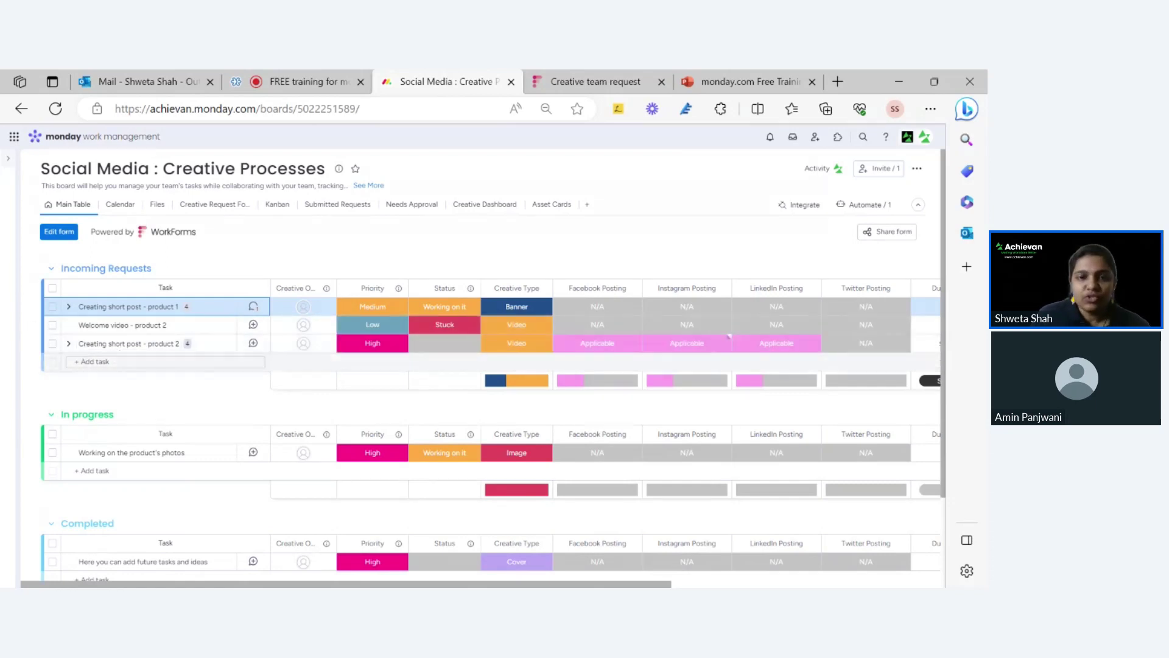
Check the submitted request's Status options, and expand its subitems to view the Task Status options of Brainstorm
{"action": "left_click", "coordinate": [463, 344]}
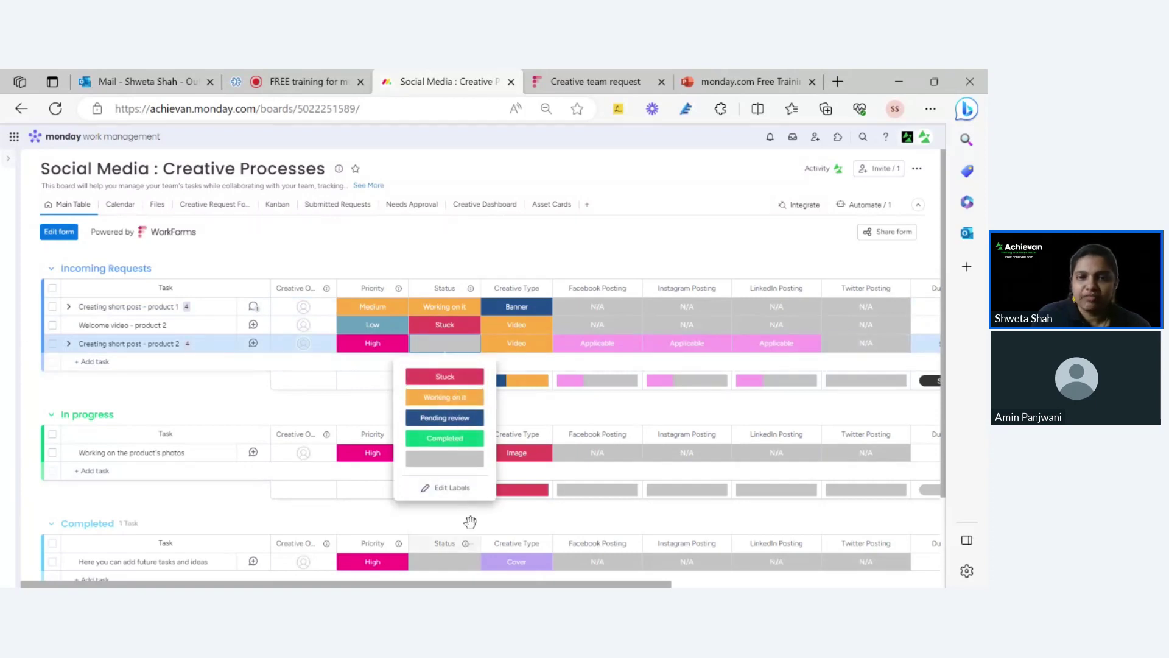
{"action": "left_click", "coordinate": [554, 261]}
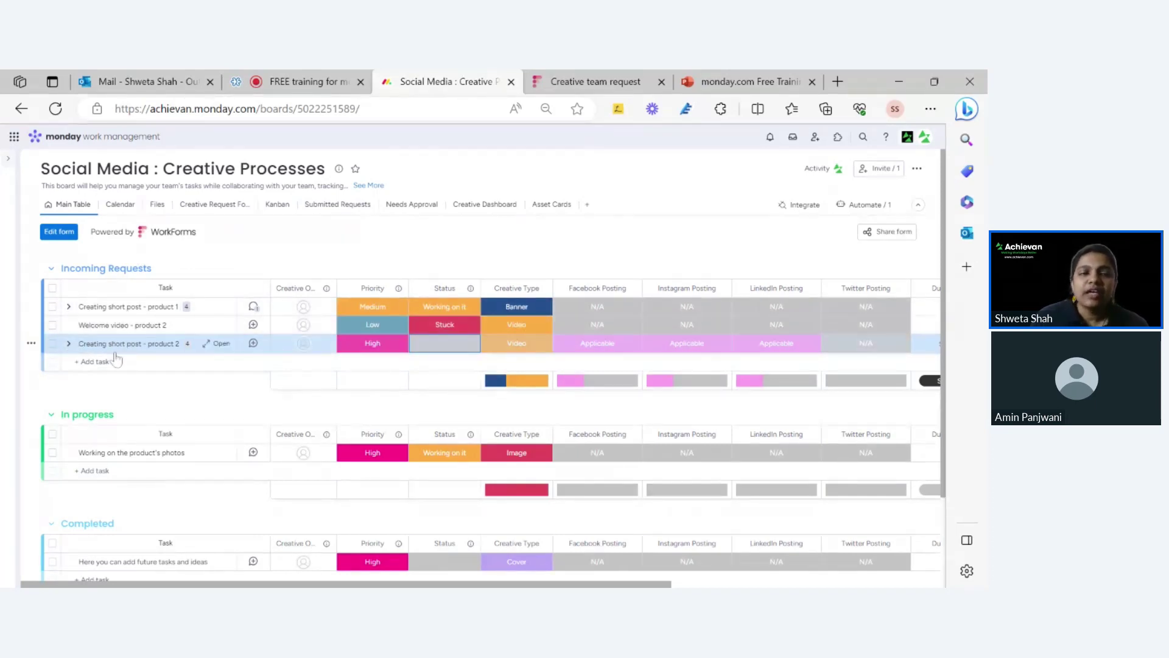
{"action": "left_click", "coordinate": [69, 344]}
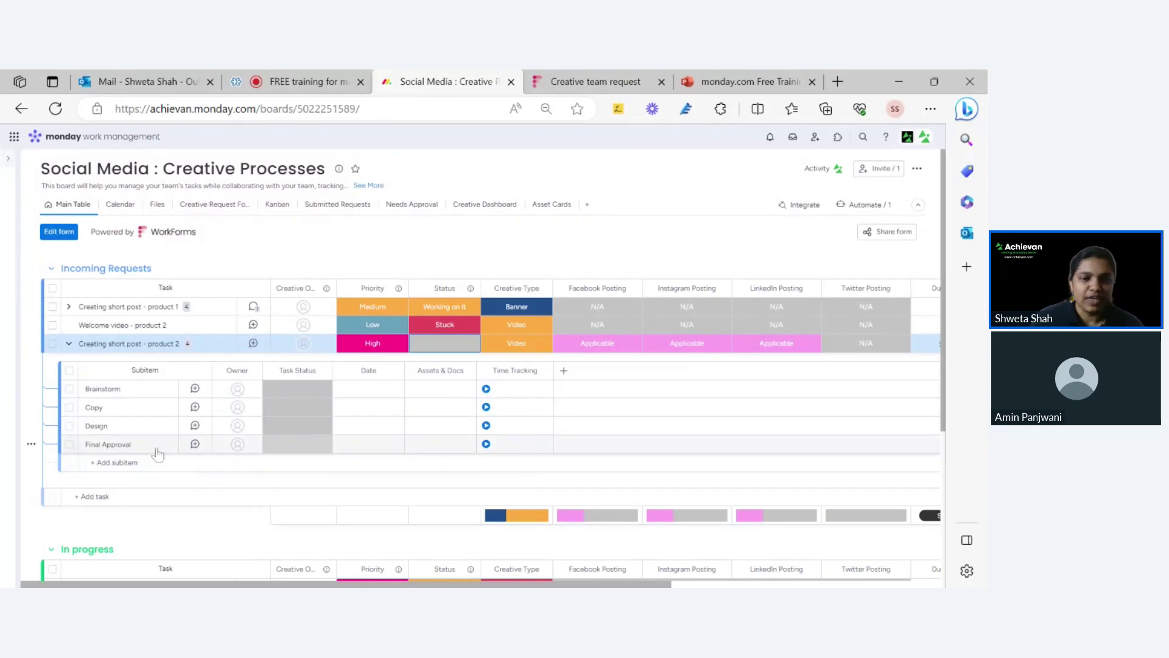
{"action": "left_click", "coordinate": [297, 388]}
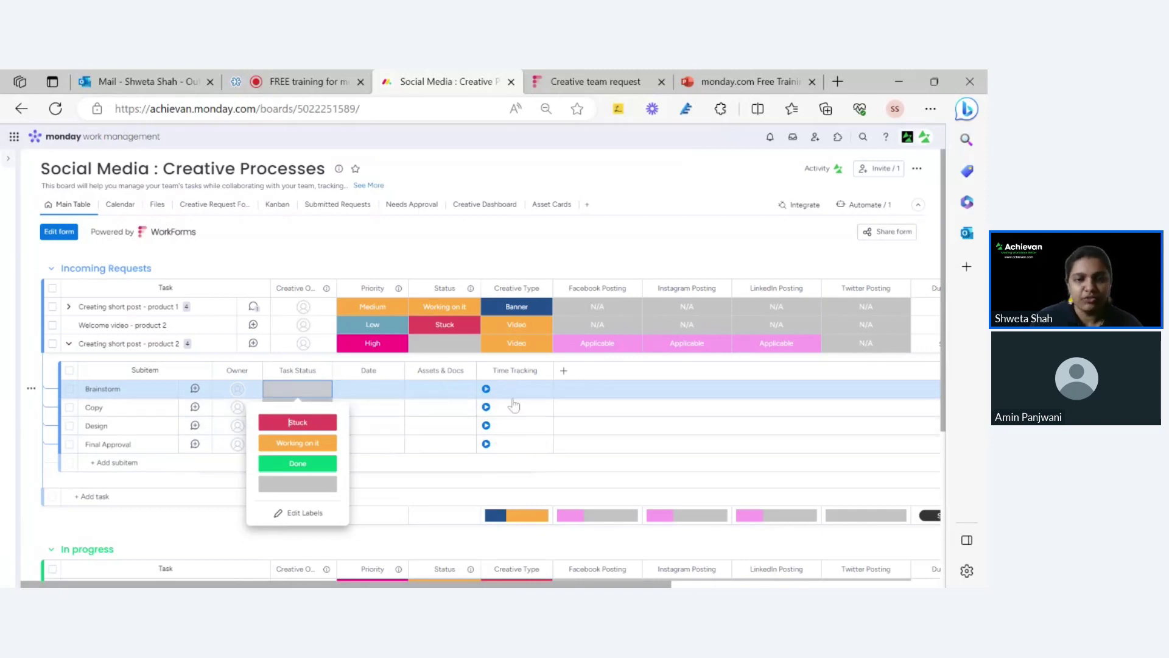
{"action": "left_click", "coordinate": [557, 265]}
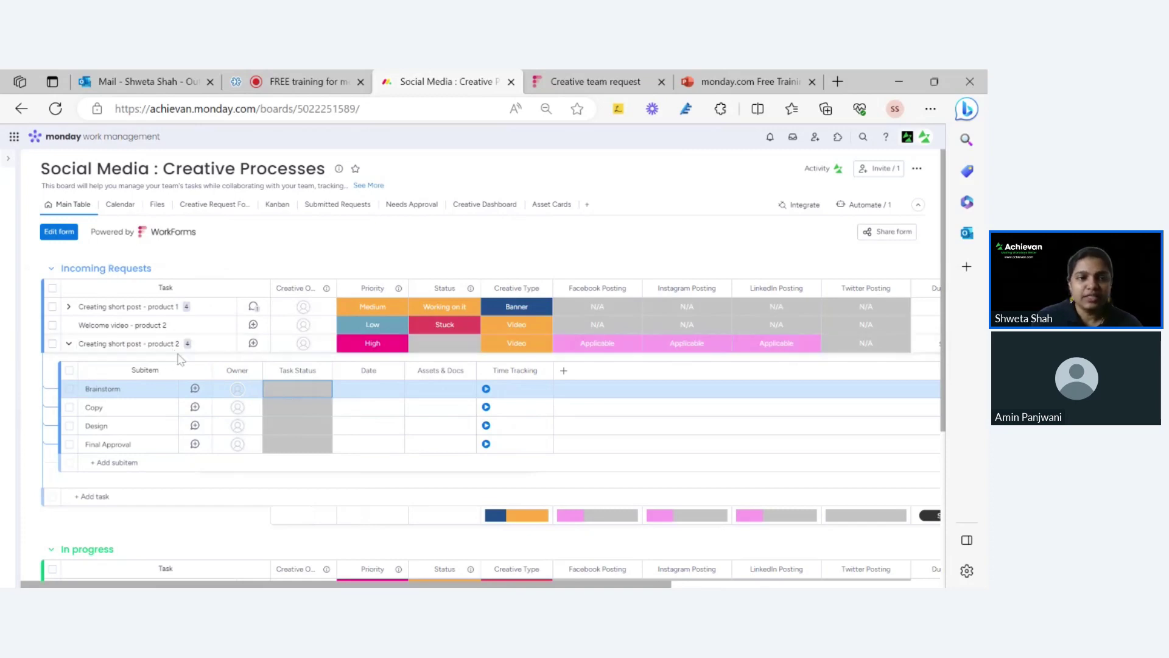
Collapse and re-expand the subitems of Creating short post - product 2, and open the board's automations
{"action": "left_click", "coordinate": [68, 344]}
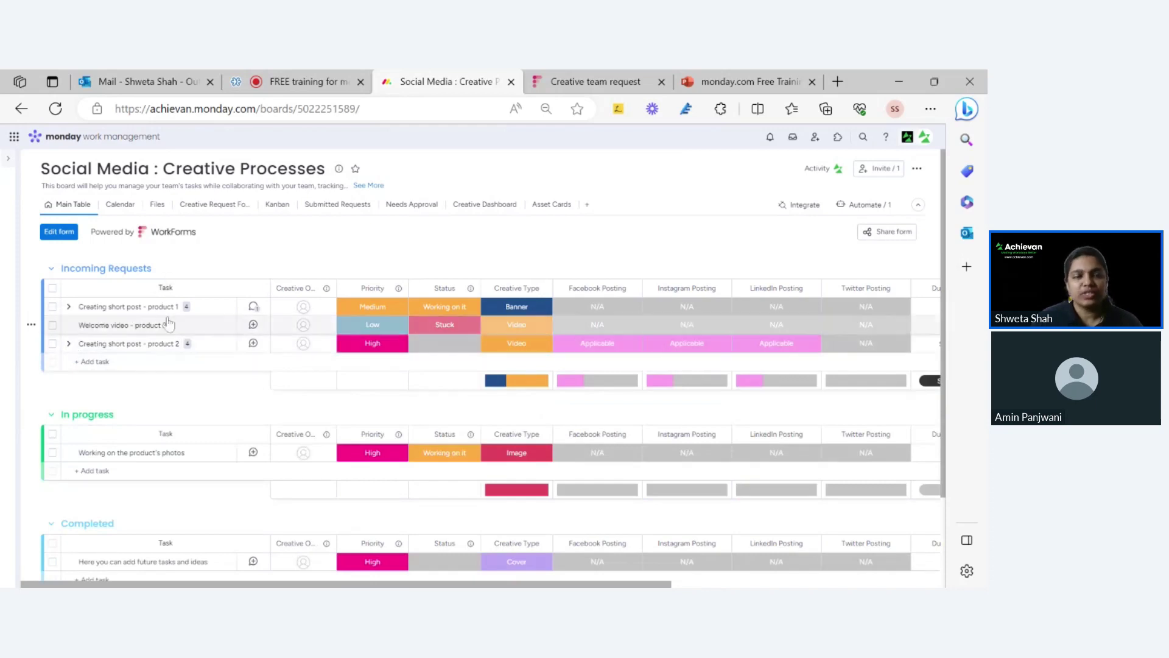
{"action": "left_click", "coordinate": [69, 343]}
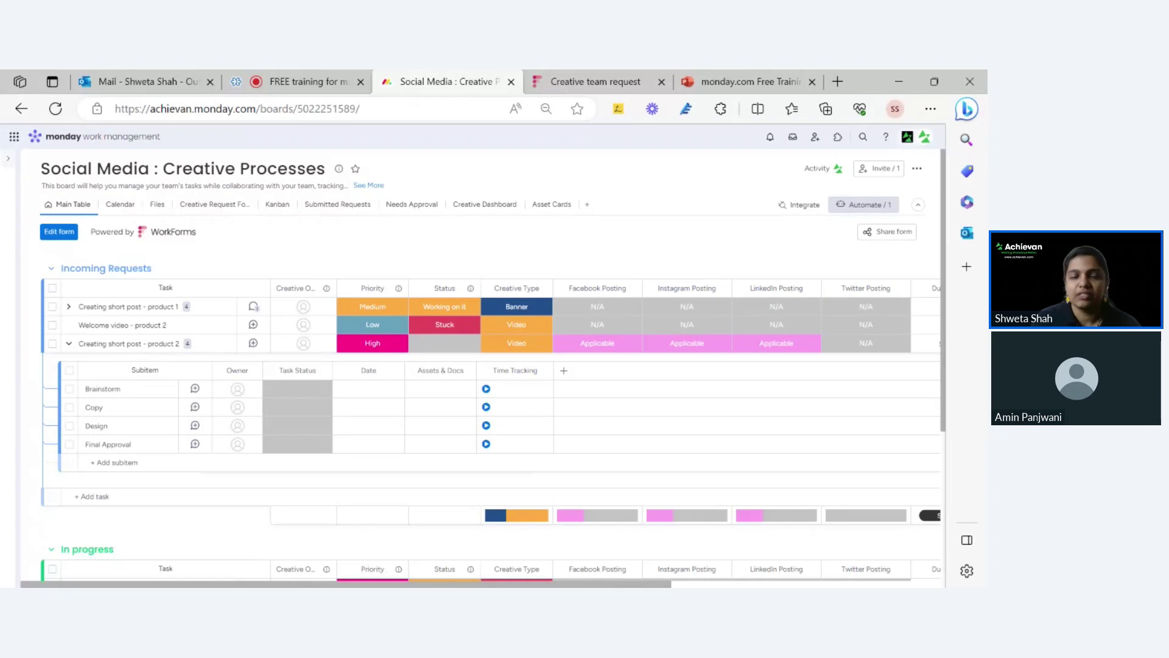
{"action": "left_click", "coordinate": [858, 207]}
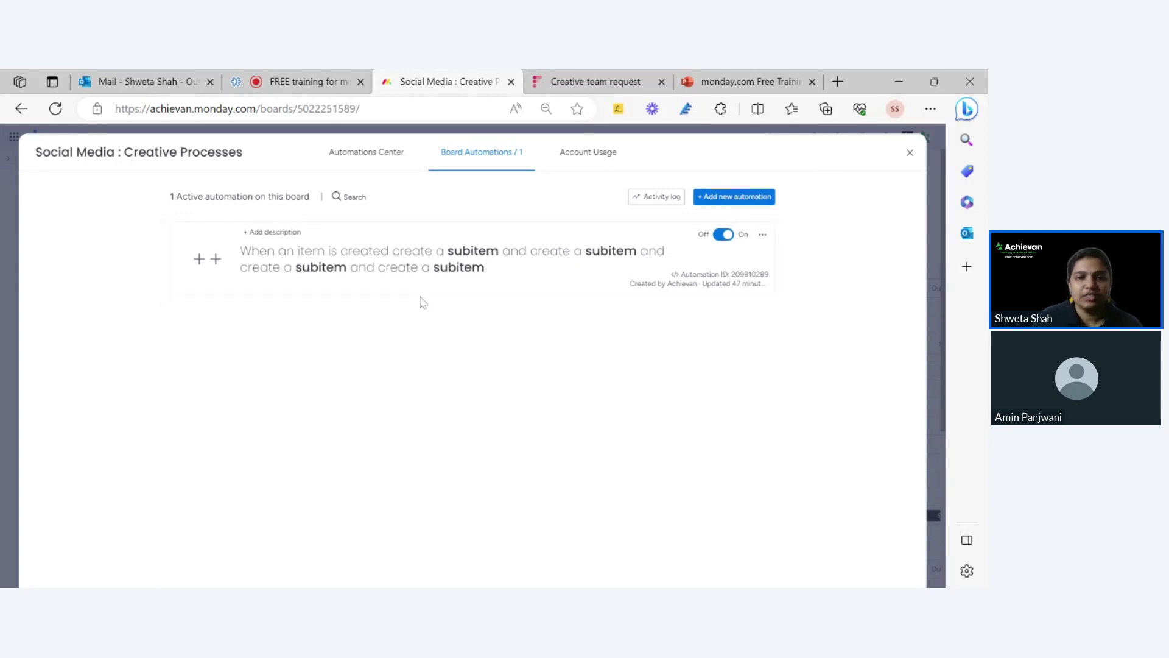
{"action": "left_click", "coordinate": [767, 202]}
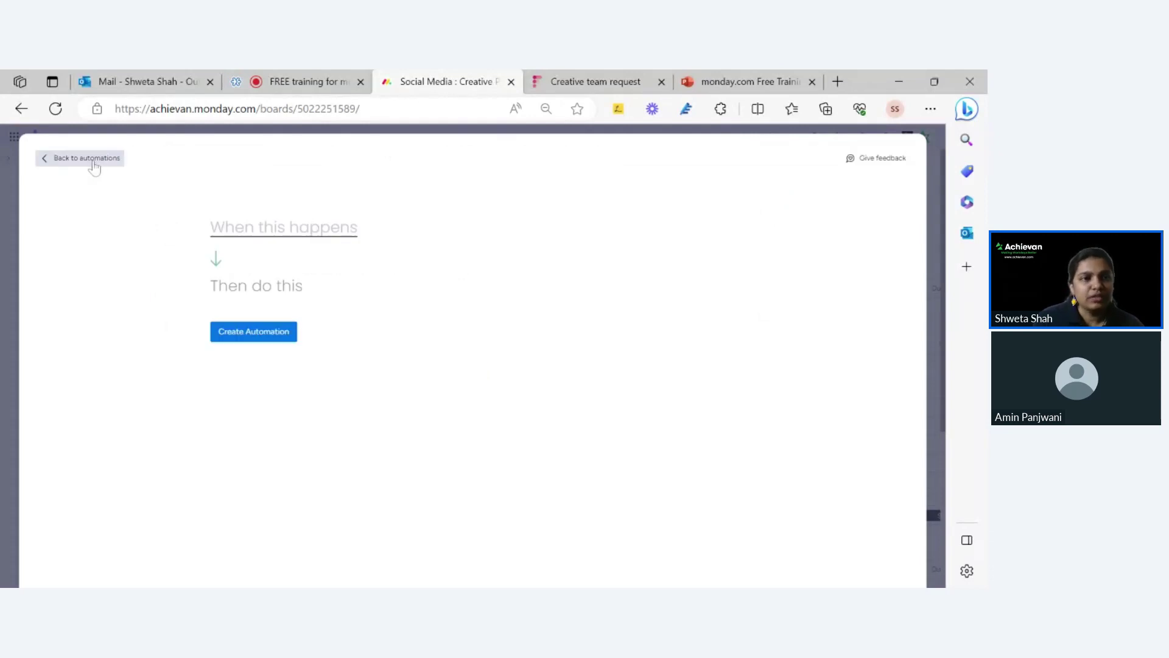
{"action": "left_click", "coordinate": [280, 230]}
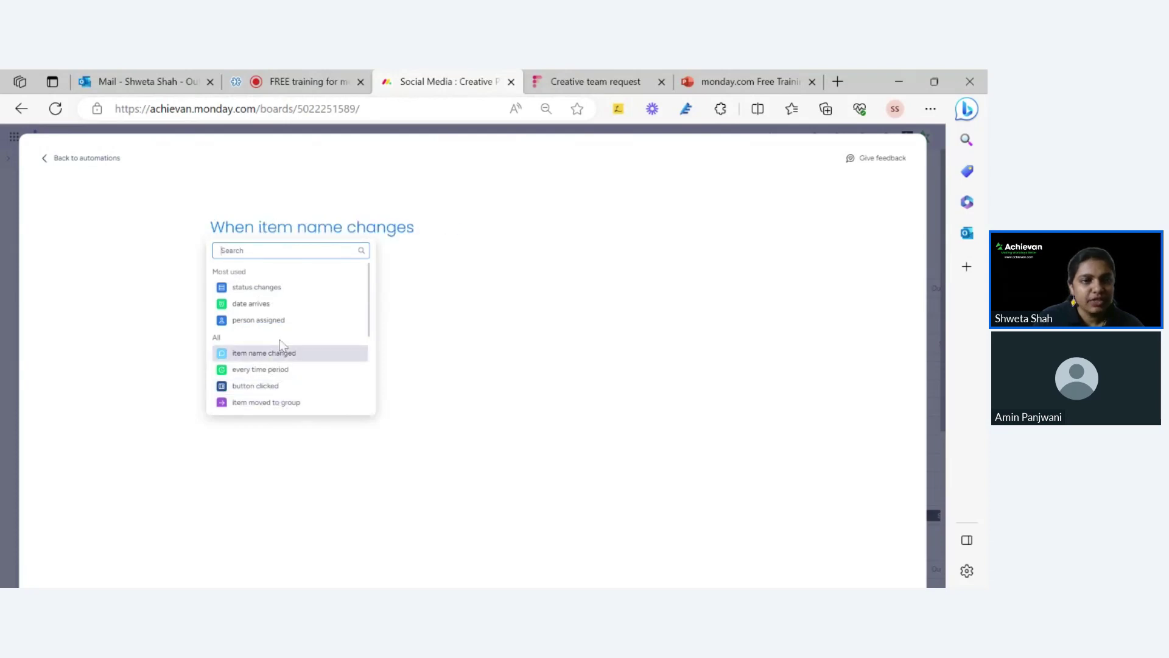
{"action": "scroll", "coordinate": [279, 386], "scroll_direction": "down", "scroll_amount": 2}
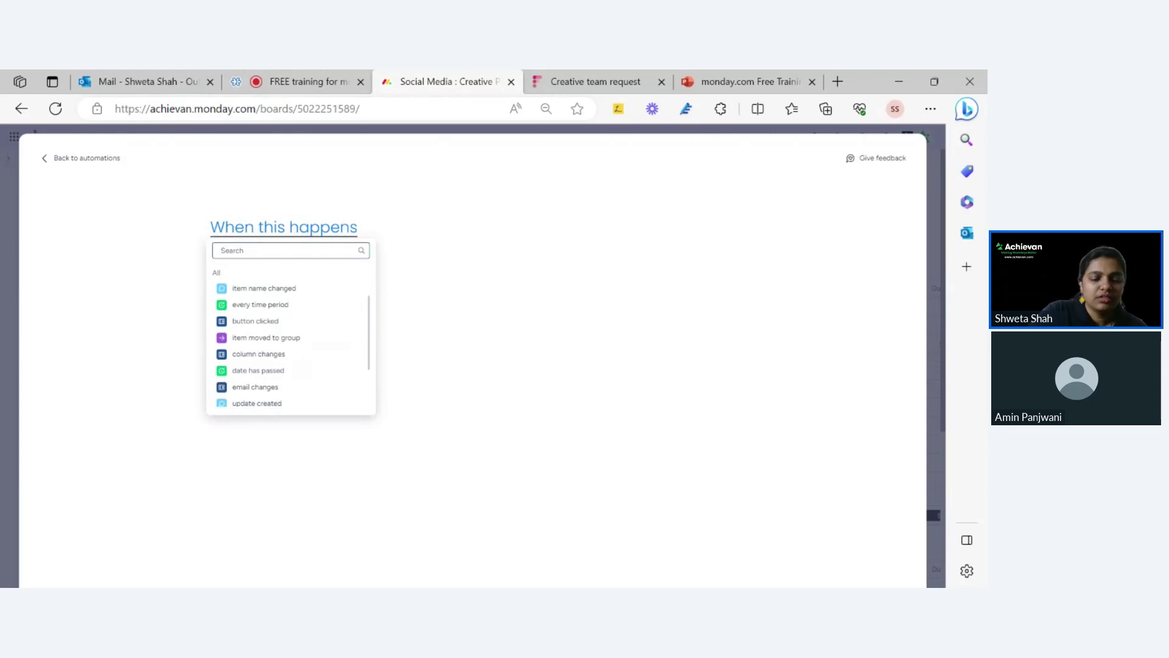
{"action": "type", "text": "cr"}
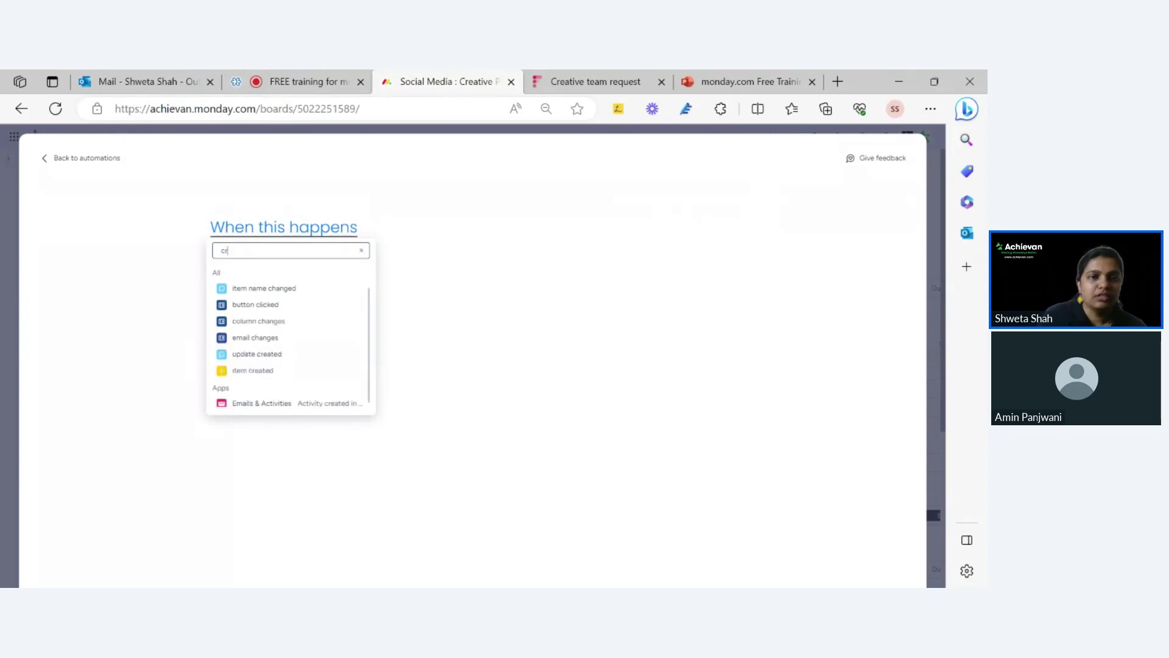
{"action": "left_click", "coordinate": [284, 304]}
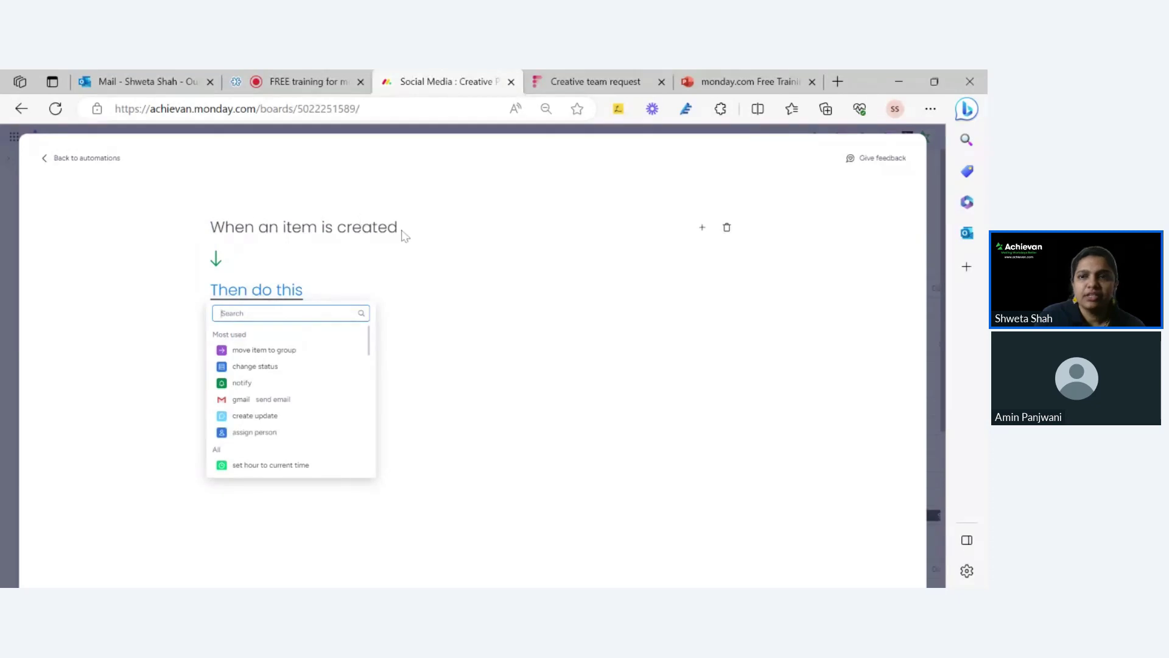
{"action": "left_click", "coordinate": [106, 160]}
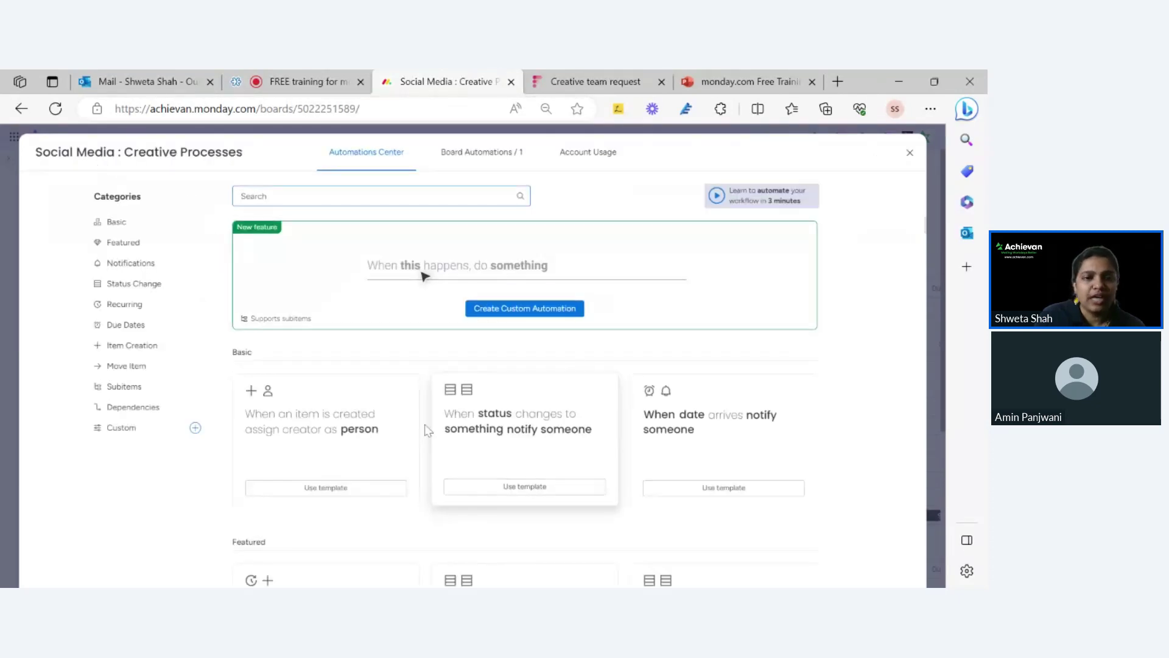
Browse the Status Change and Custom automation templates, and start a custom automation with the trigger "When status changes to something"
{"action": "left_click", "coordinate": [137, 284]}
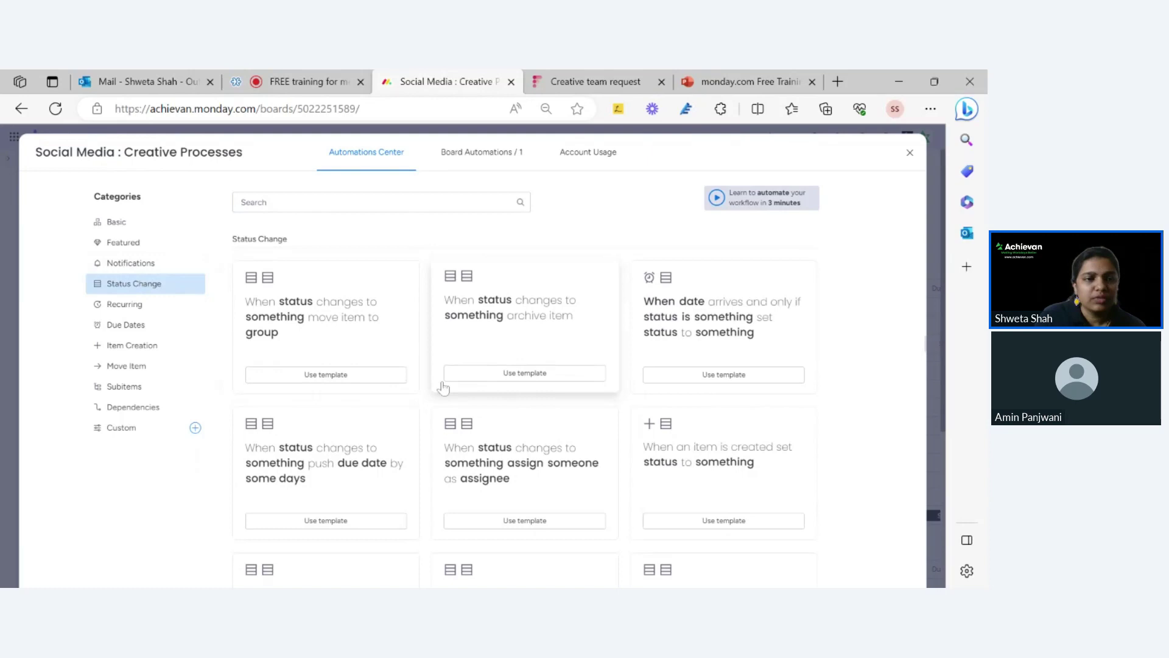
{"action": "left_click", "coordinate": [117, 432]}
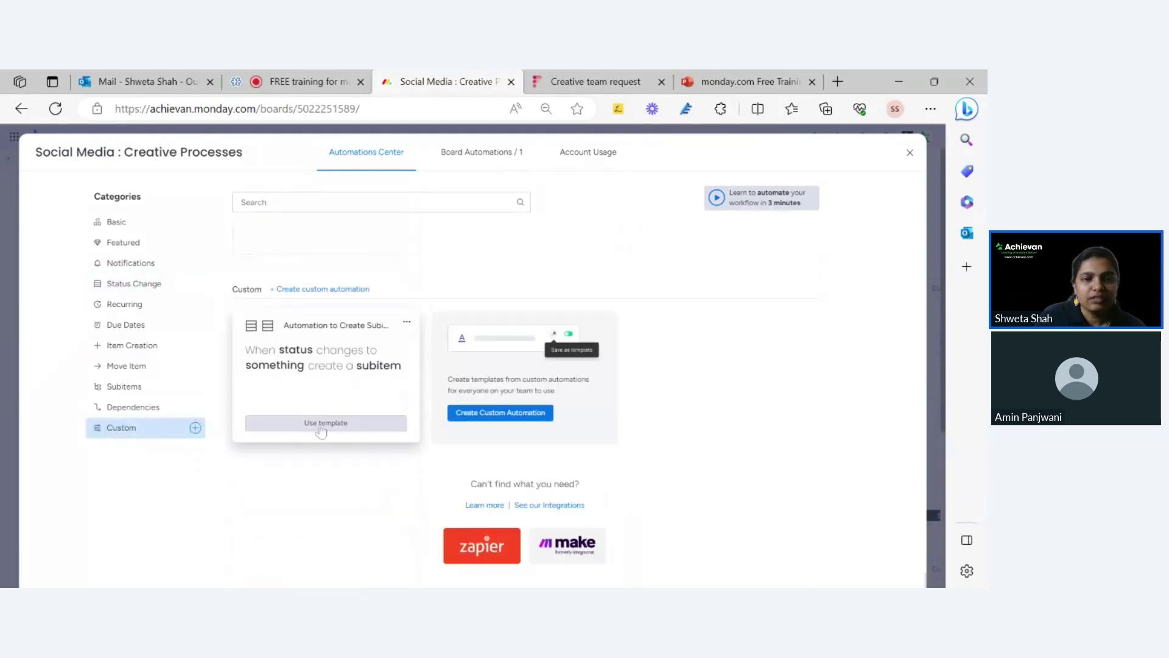
{"action": "left_click", "coordinate": [496, 414]}
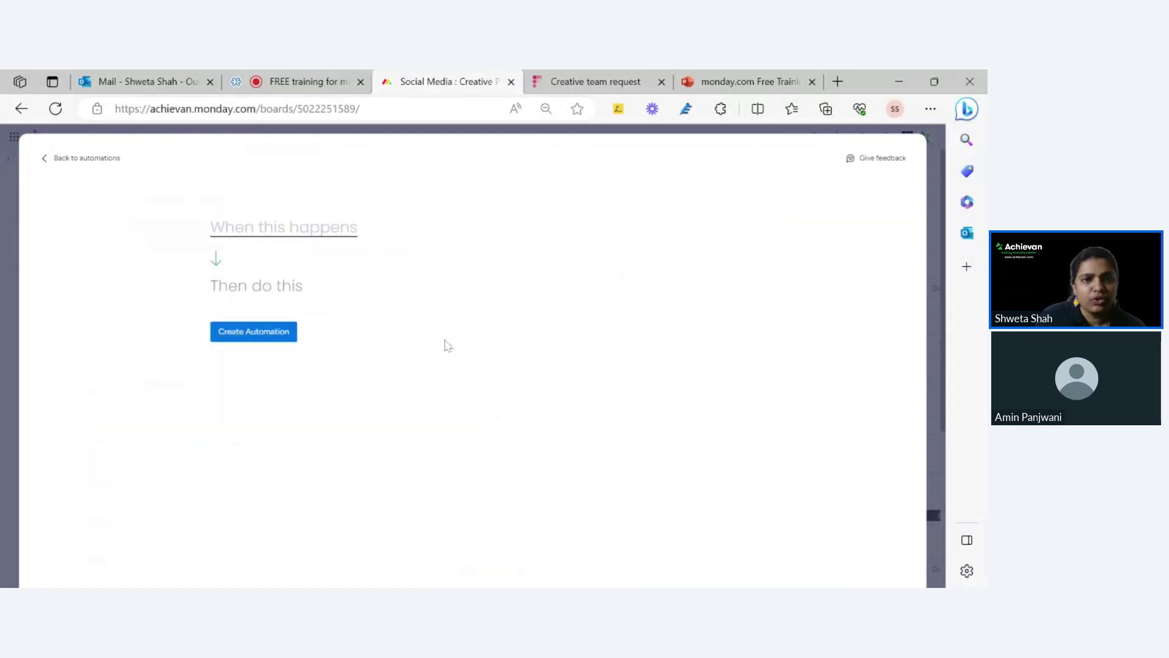
{"action": "left_click", "coordinate": [266, 228]}
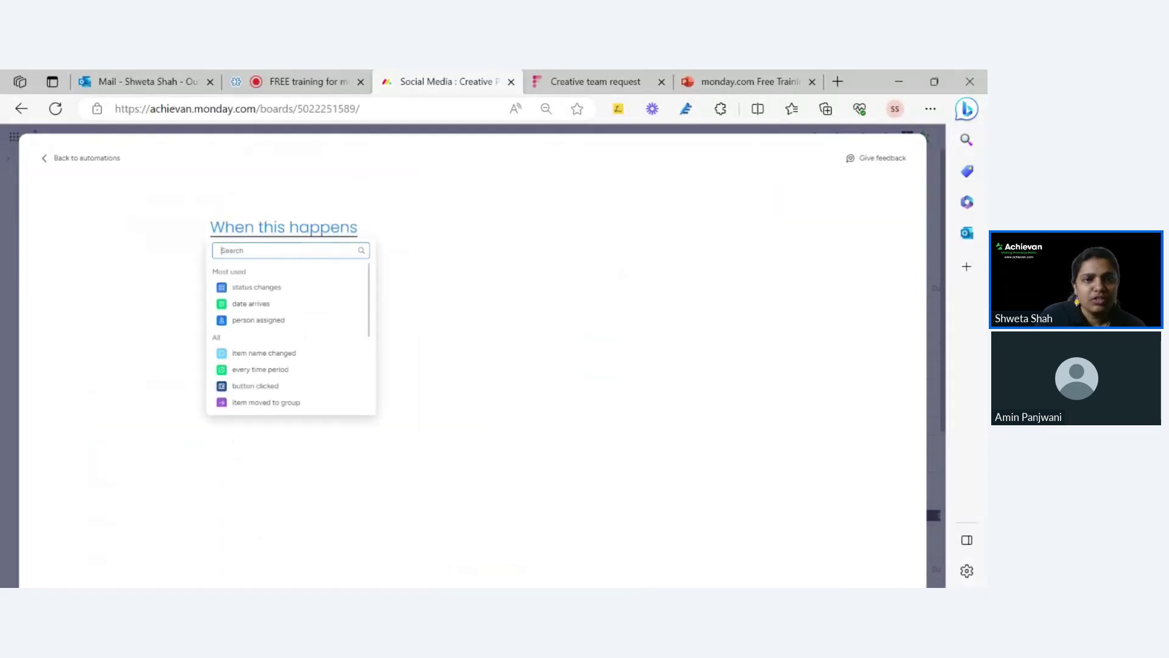
{"action": "left_click", "coordinate": [277, 294]}
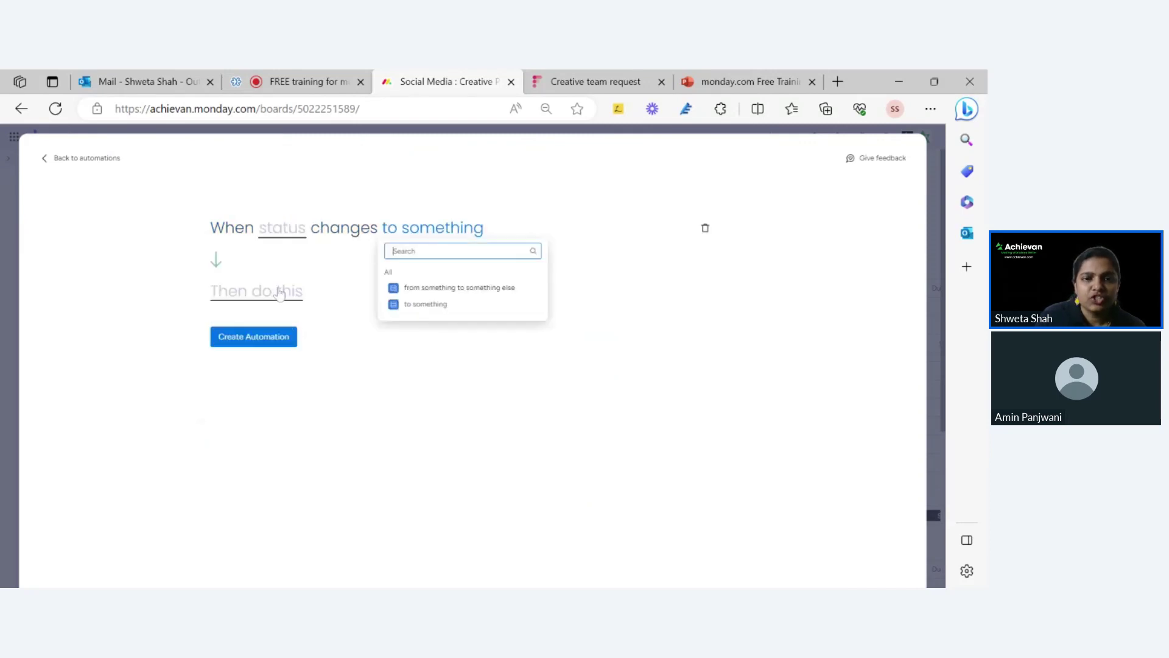
{"action": "left_click", "coordinate": [432, 305]}
Add "create subitem" as the first action of the custom automation
{"action": "left_click", "coordinate": [291, 295]}
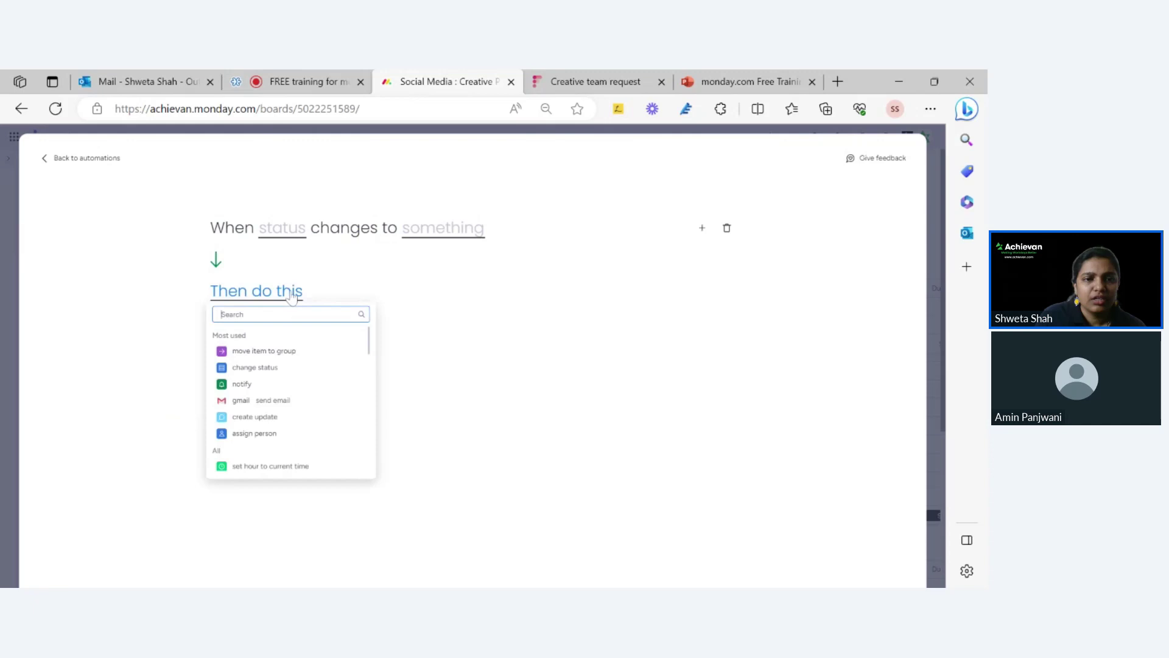
{"action": "left_click", "coordinate": [234, 298]}
{"action": "left_click", "coordinate": [255, 303]}
{"action": "type", "text": "cre"}
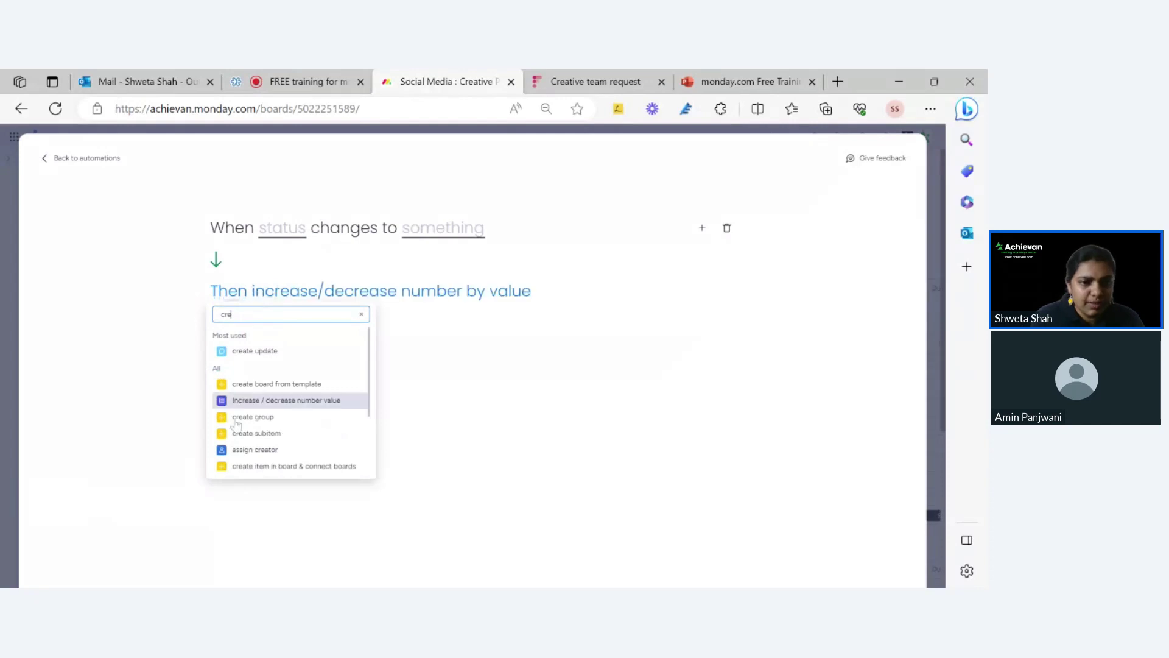
{"action": "left_click", "coordinate": [262, 434]}
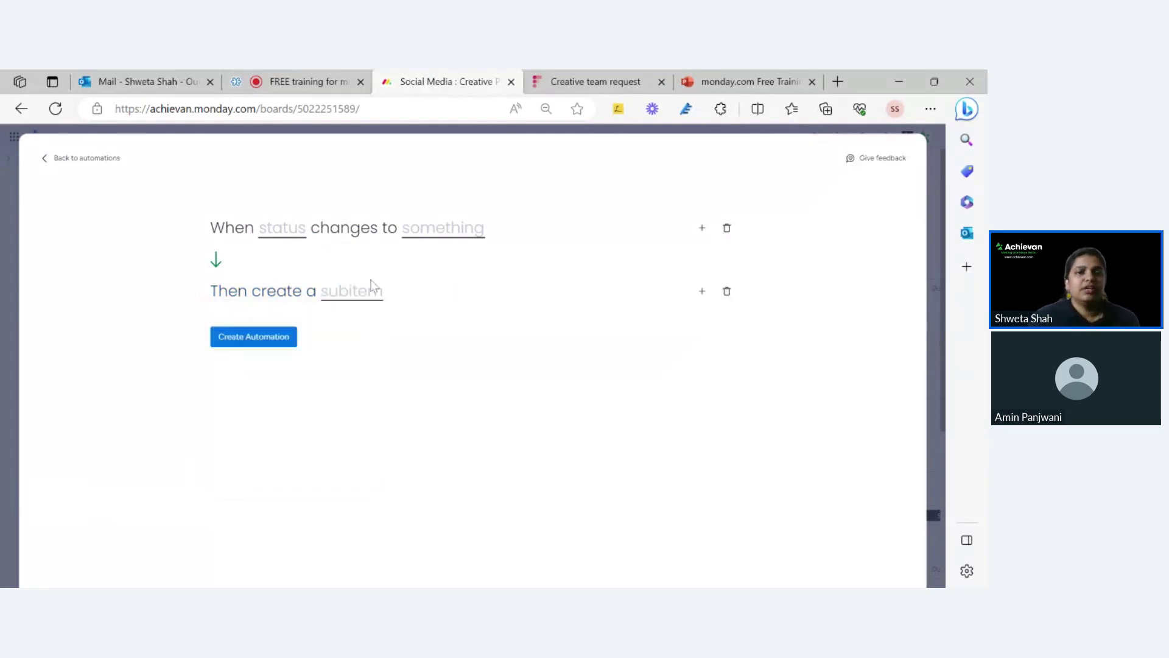
Add three more "create subitem" actions to the automation beneath the first one
{"action": "left_click", "coordinate": [700, 293]}
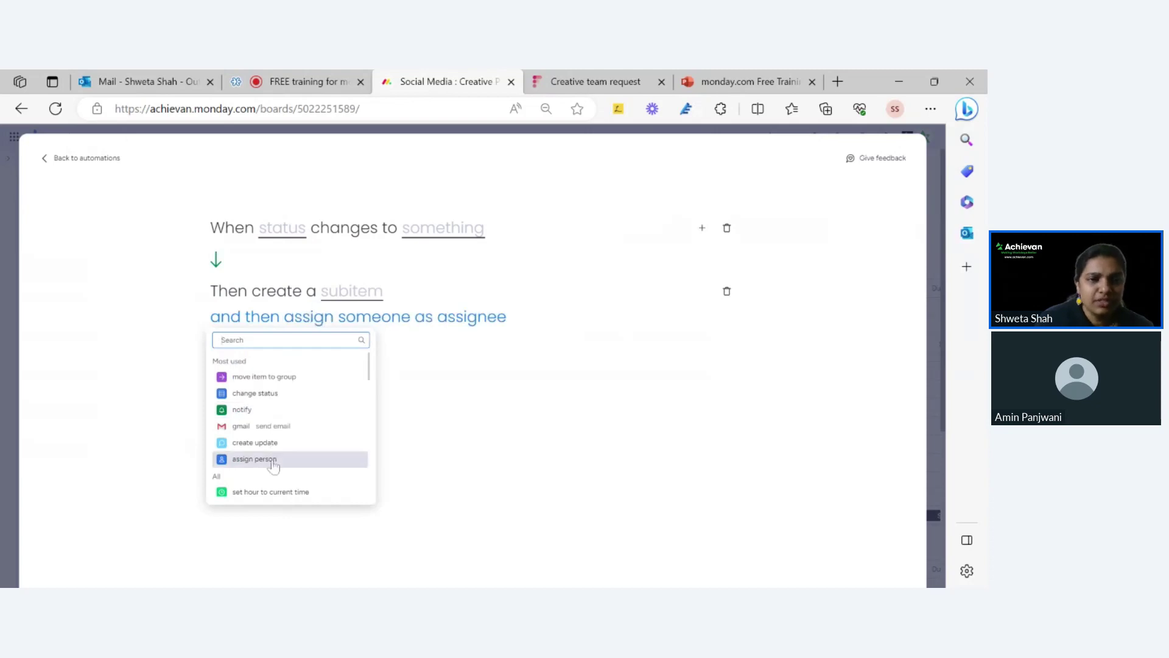
{"action": "type", "text": "cre"}
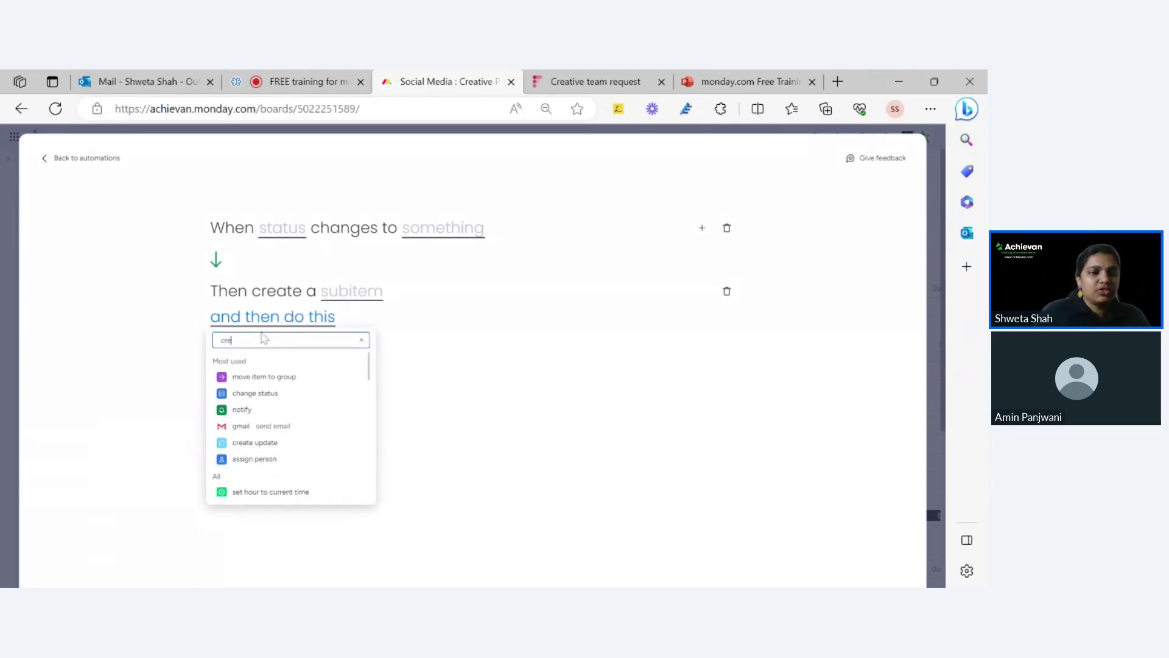
{"action": "type", "text": "r"}
{"action": "left_click", "coordinate": [280, 460]}
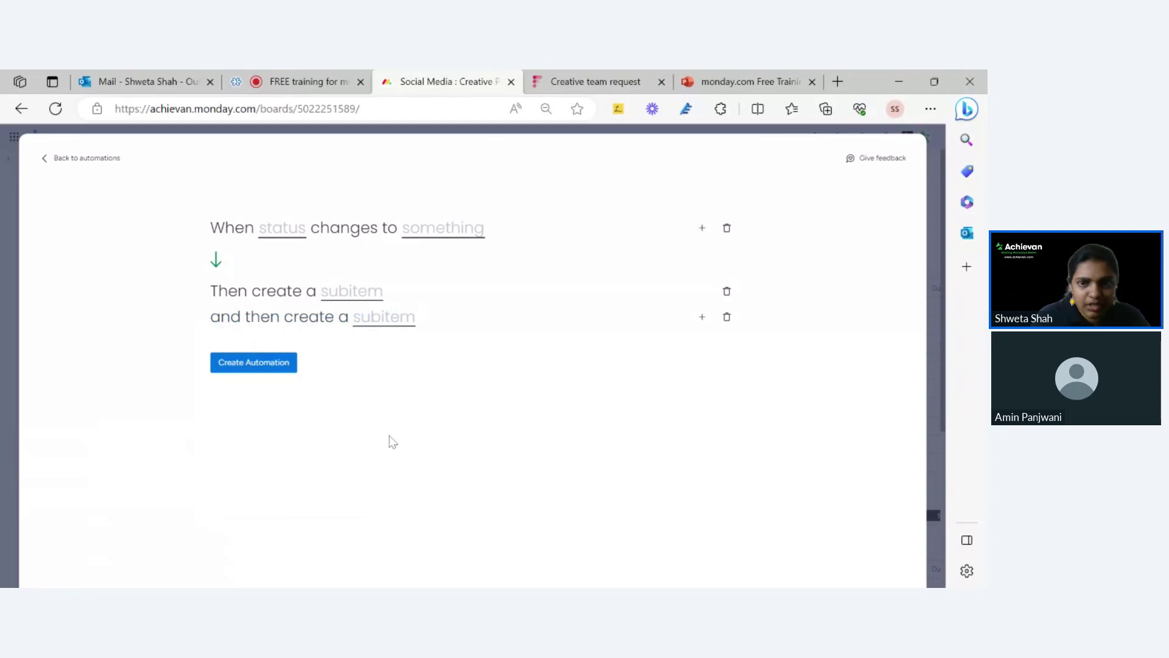
{"action": "left_click", "coordinate": [701, 318]}
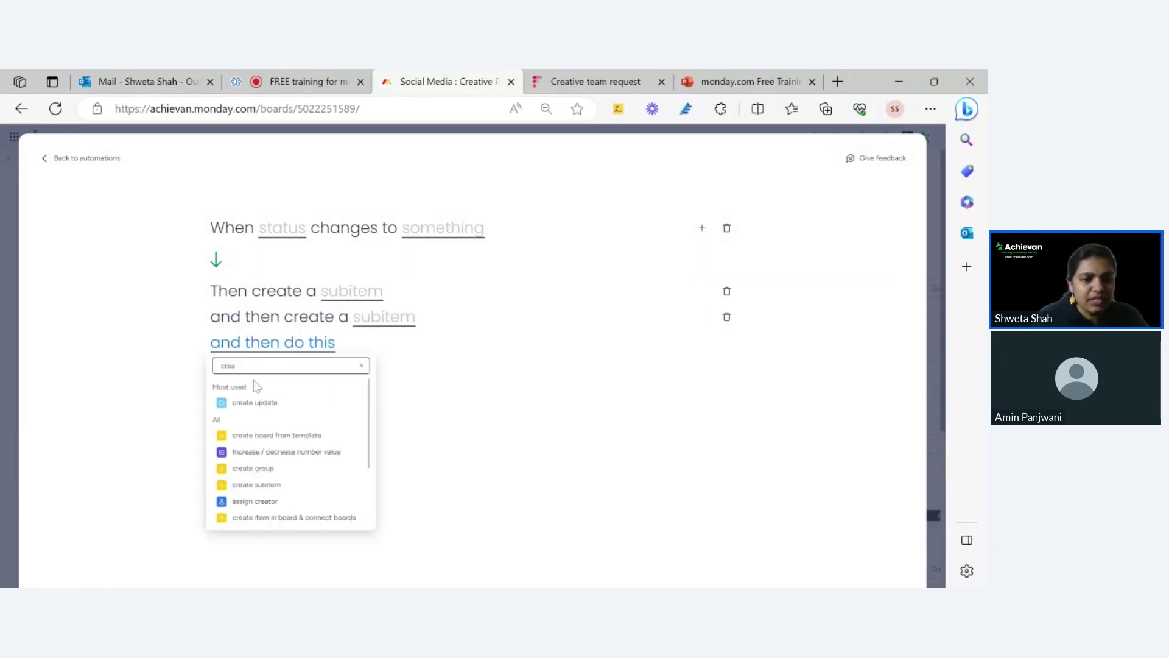
{"action": "left_click", "coordinate": [287, 487]}
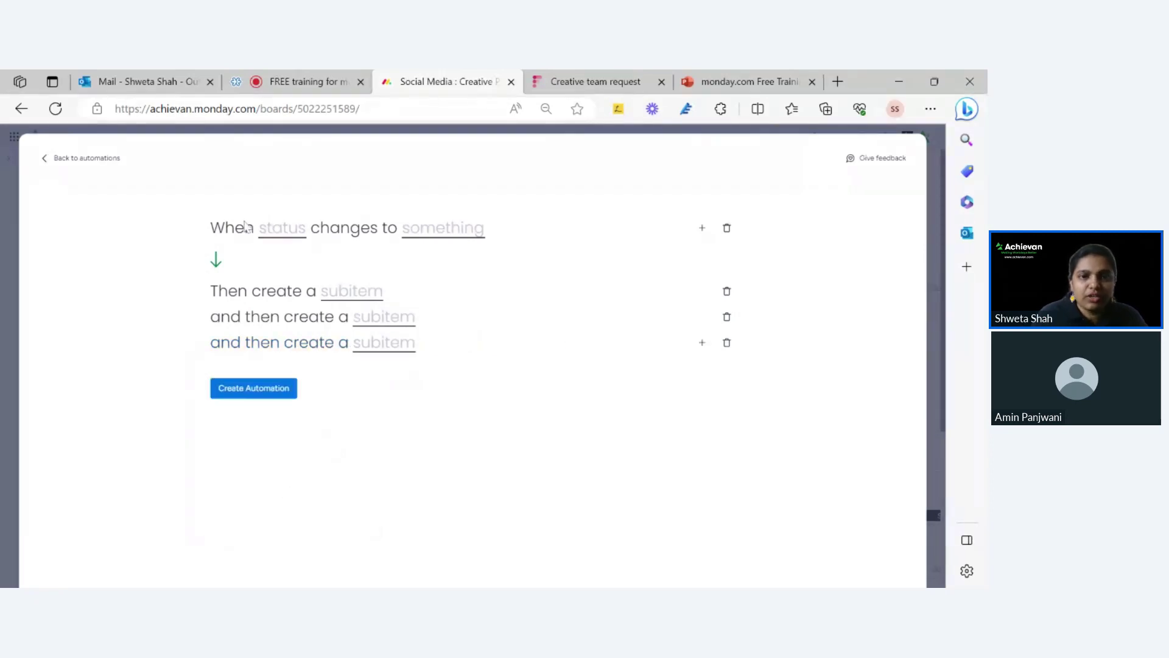
{"action": "left_click", "coordinate": [700, 343]}
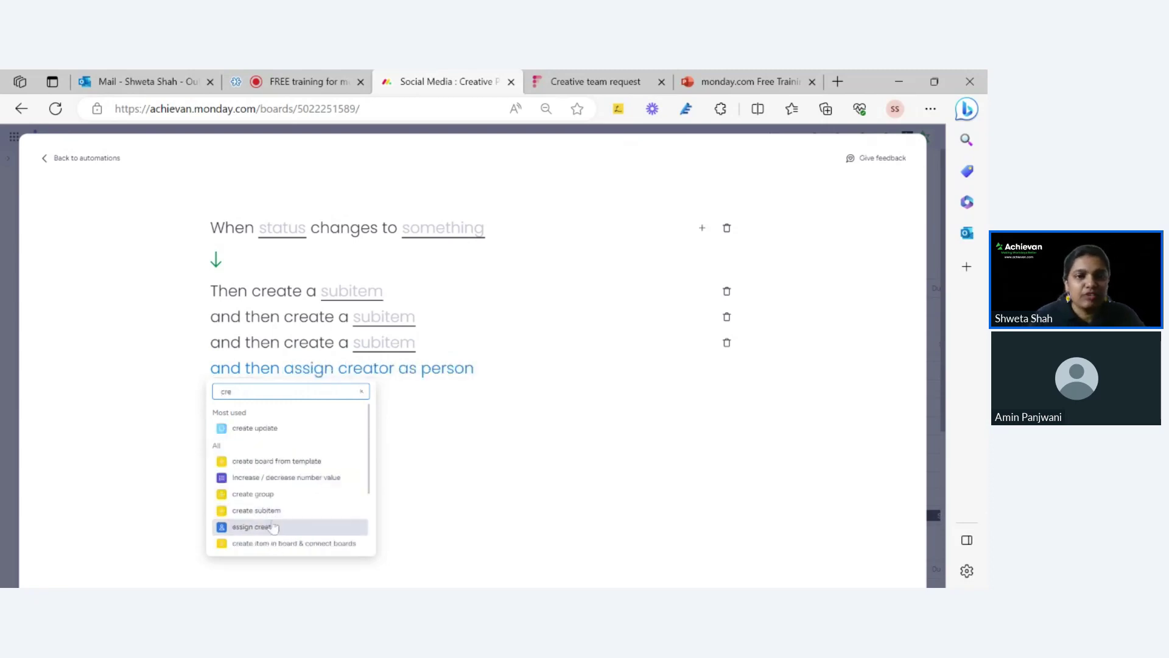
{"action": "left_click", "coordinate": [268, 511]}
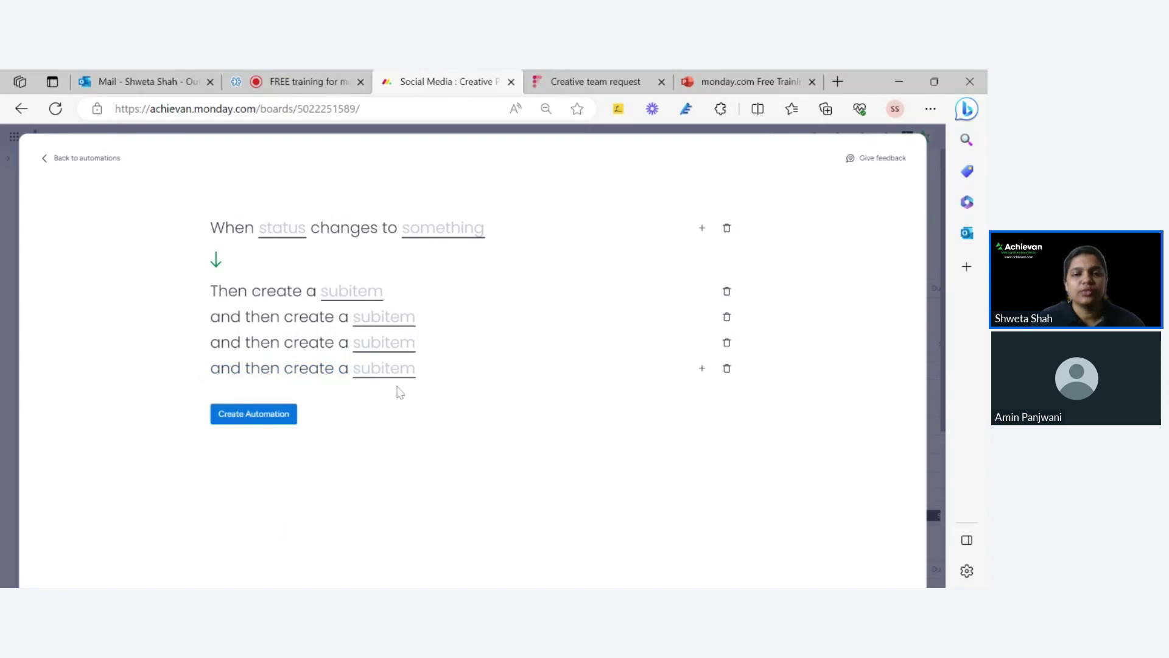
Look through the options for a further action and for an "and only if" condition without adding either
{"action": "left_click", "coordinate": [702, 368]}
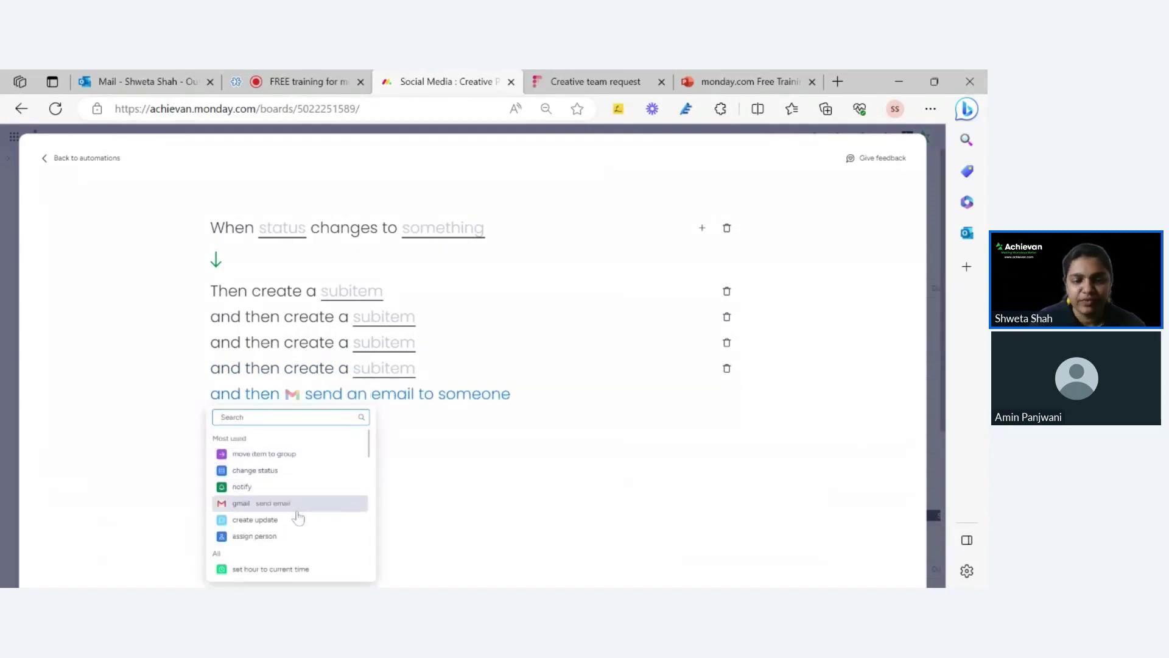
{"action": "left_click", "coordinate": [458, 532]}
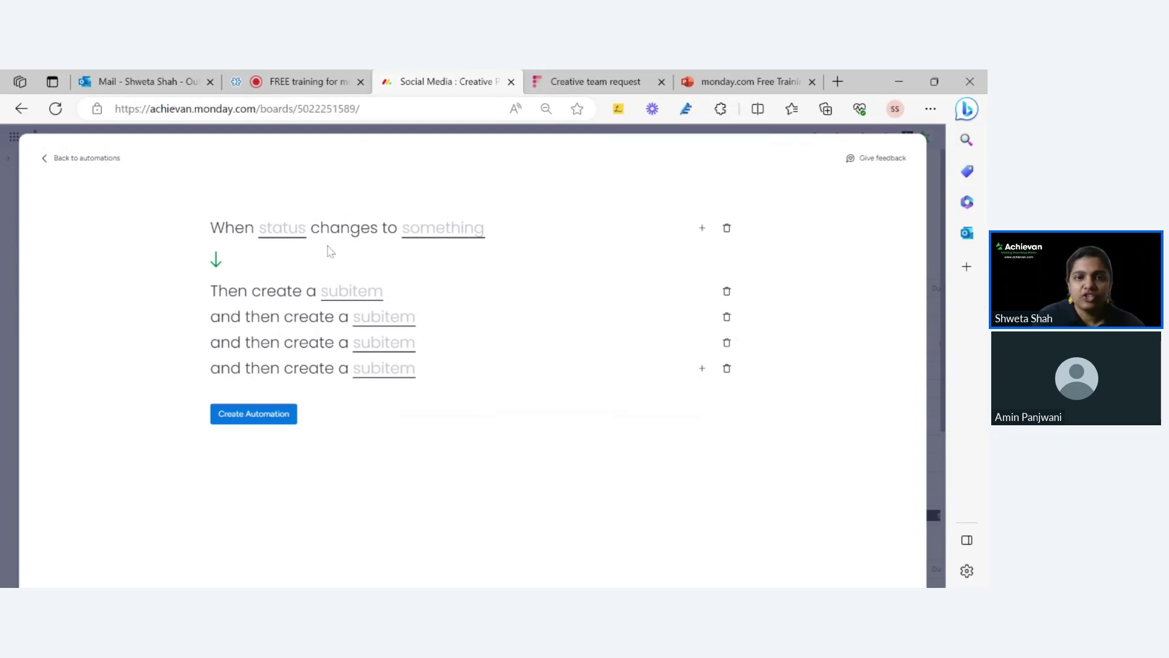
{"action": "left_click", "coordinate": [702, 228]}
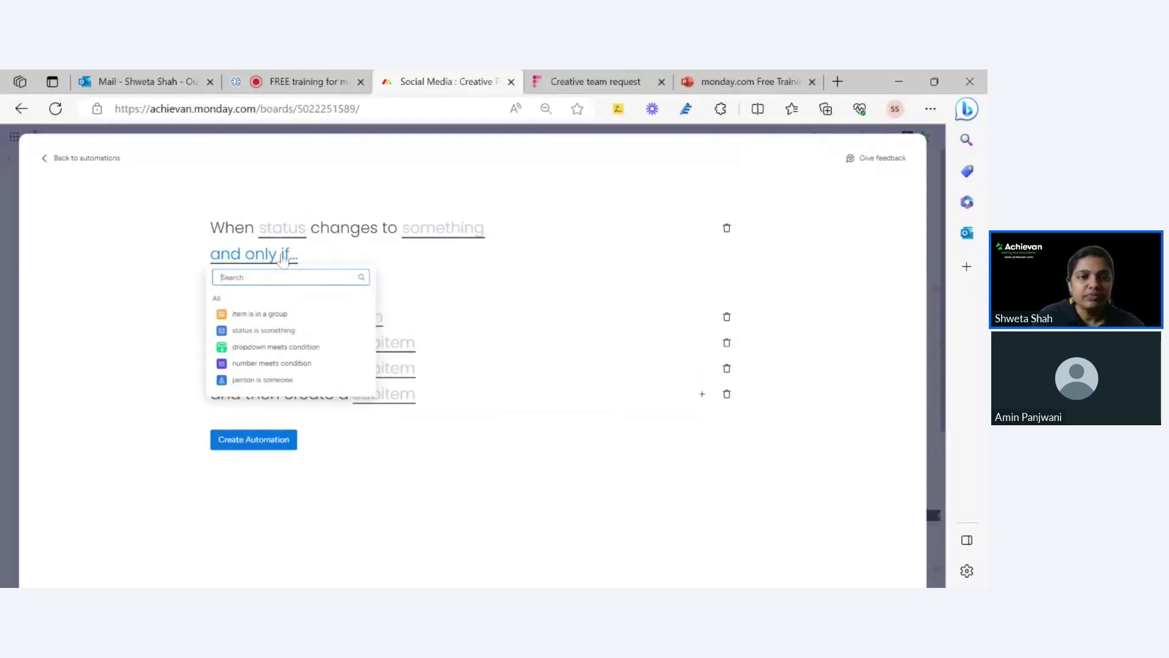
{"action": "left_click", "coordinate": [242, 258]}
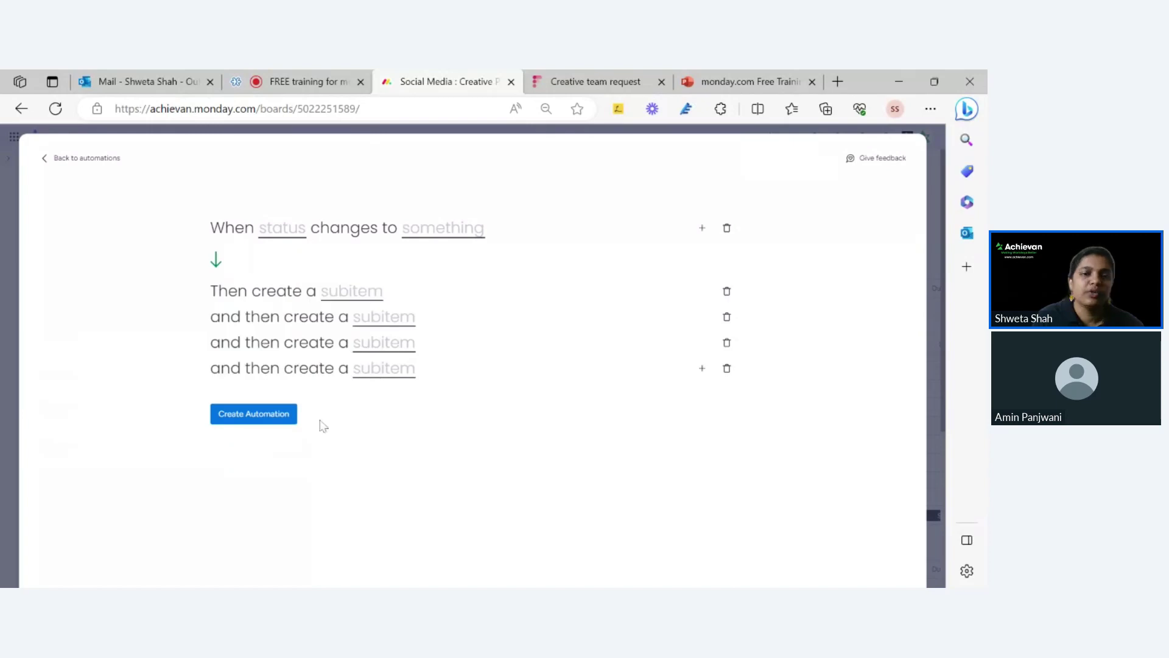
Set the automation's trigger to the Status column changing to Working on it
{"action": "left_click", "coordinate": [291, 235]}
{"action": "left_click", "coordinate": [314, 283]}
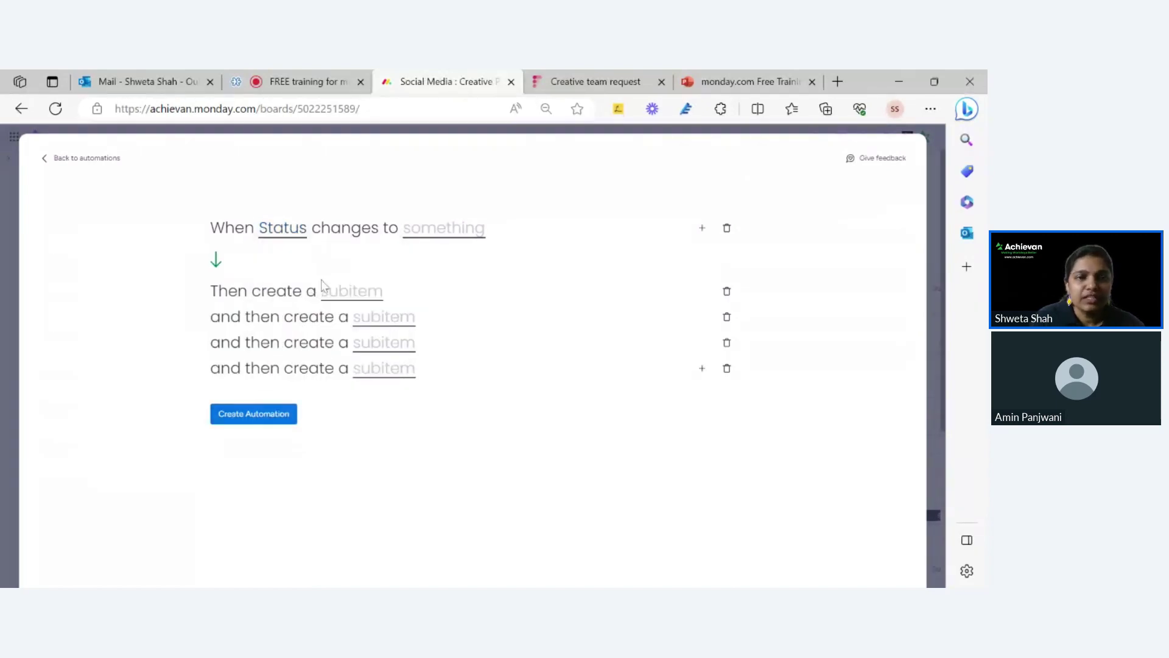
{"action": "left_click", "coordinate": [456, 234]}
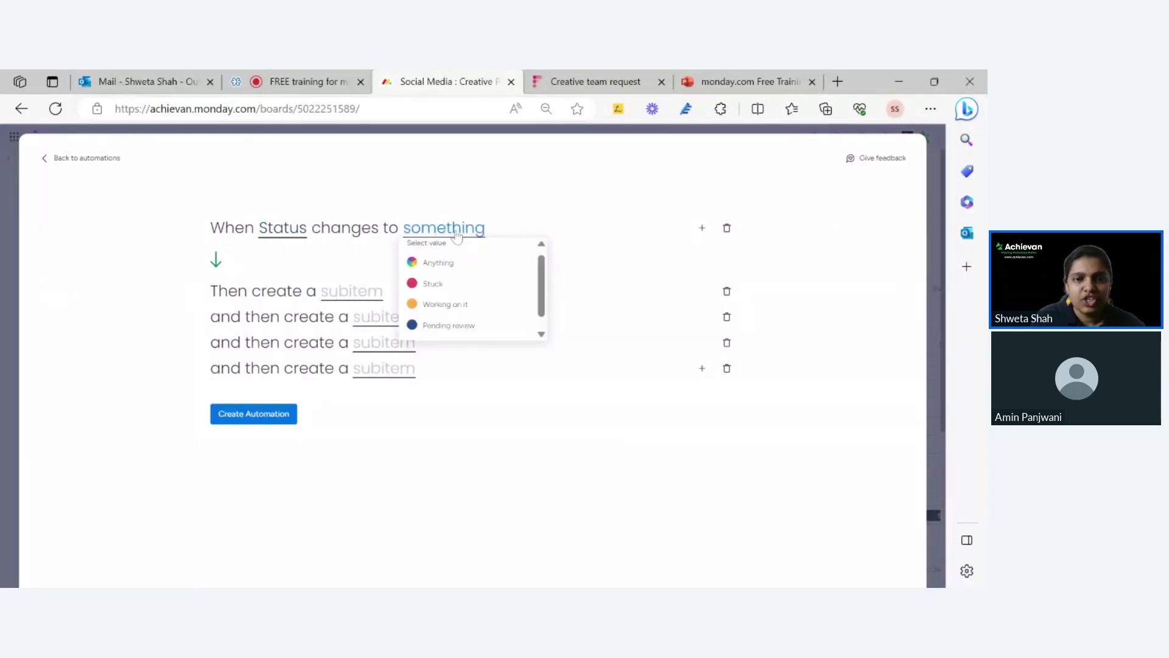
{"action": "left_click", "coordinate": [446, 308]}
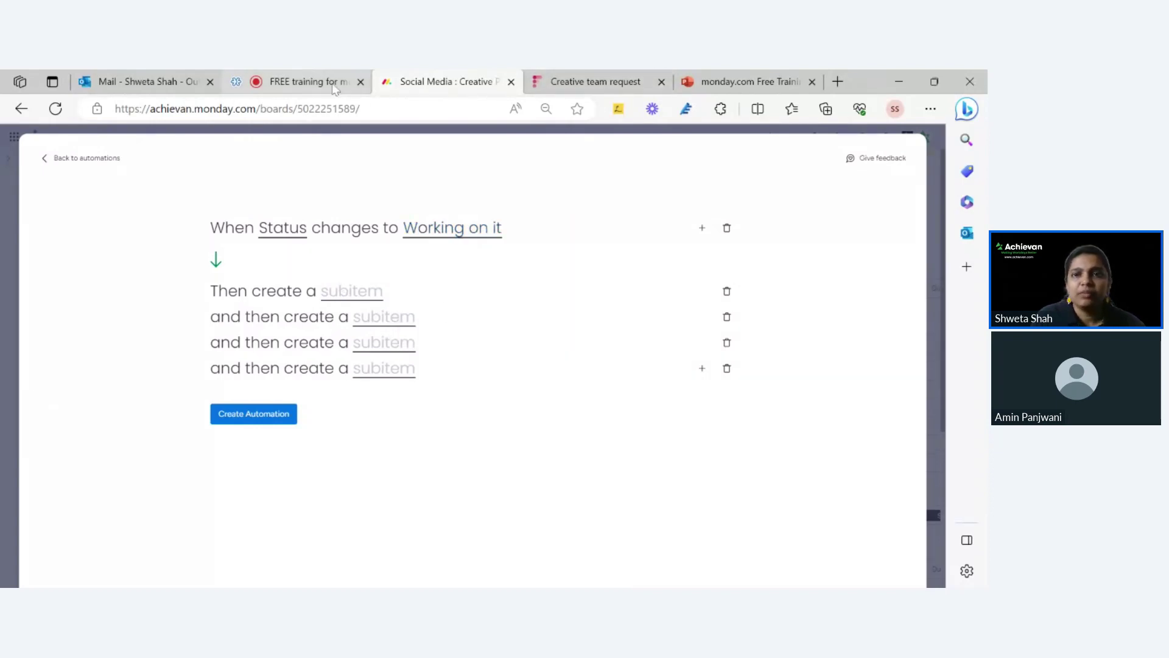
Open the same Social Media : Creative Processes board in a second browser tab, placed beside the request form's tab
{"action": "left_click", "coordinate": [566, 80]}
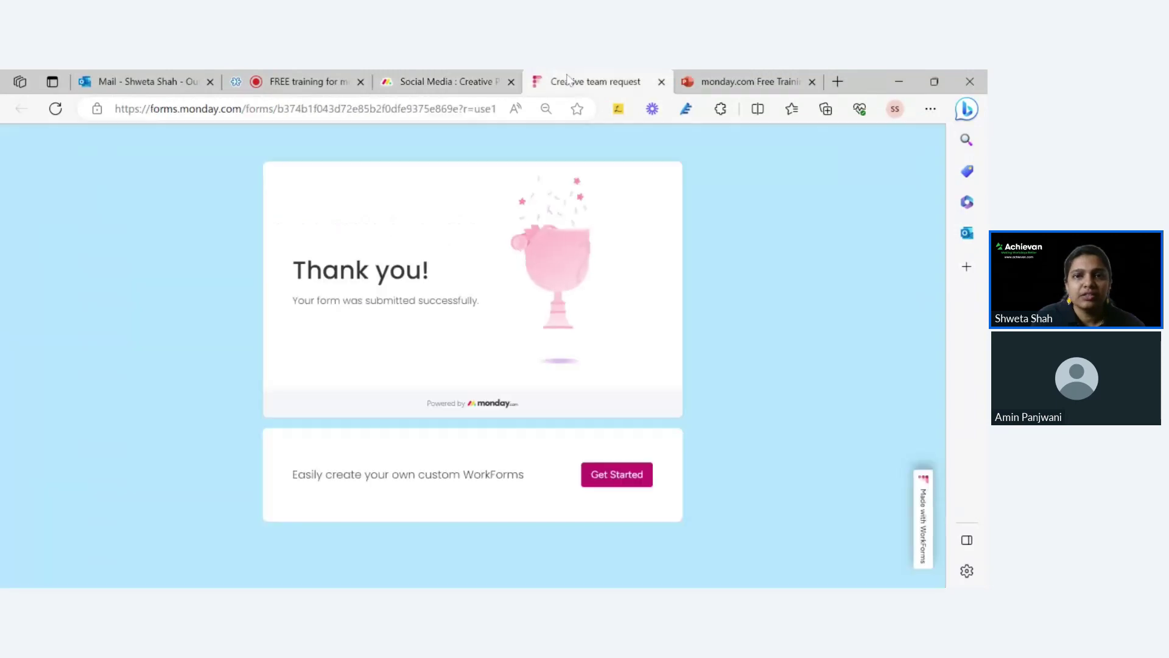
{"action": "key", "text": "ctrl+shift+Tab"}
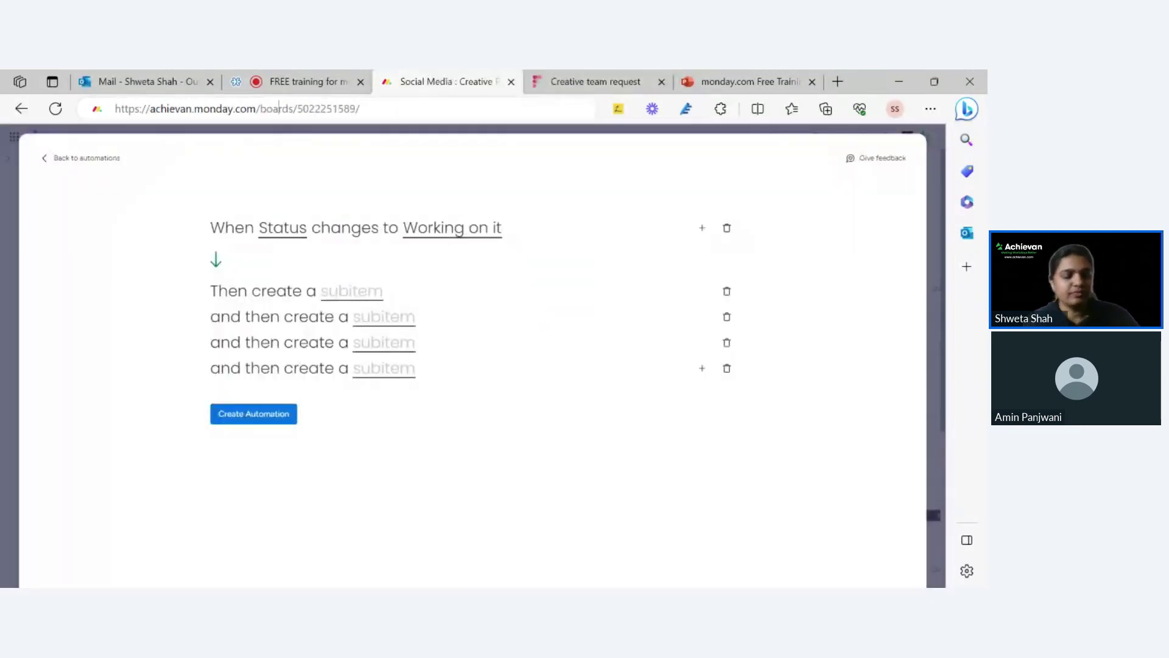
{"action": "key", "text": "ctrl+l"}
{"action": "key", "text": "ctrl+c"}
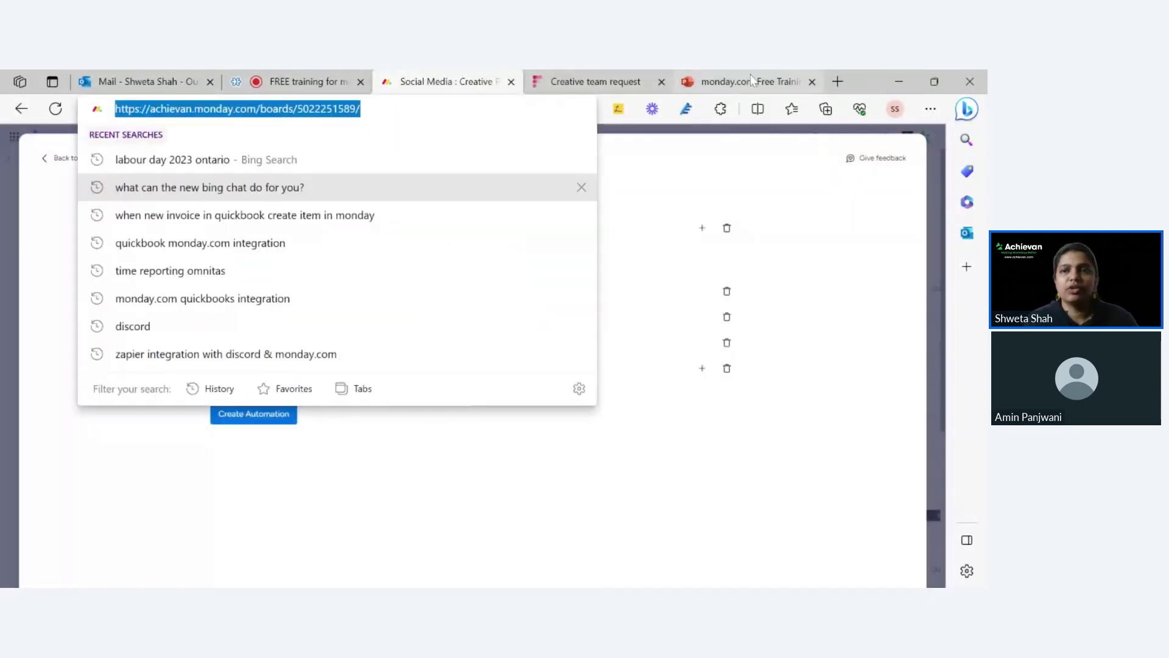
{"action": "left_click", "coordinate": [837, 82]}
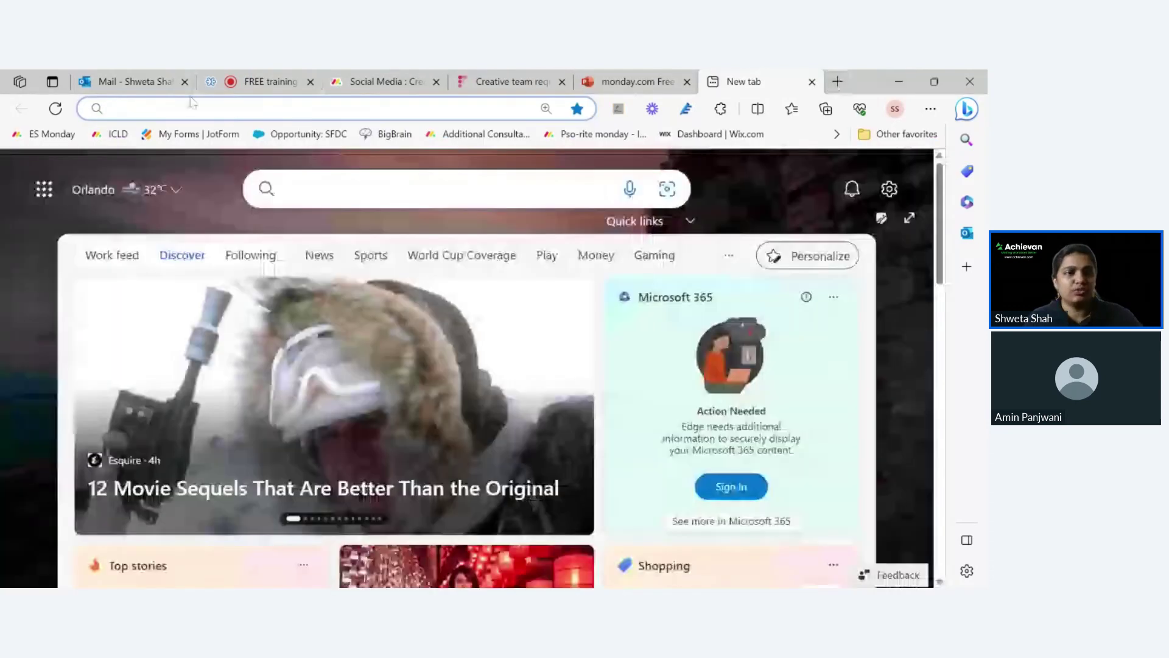
{"action": "key", "text": "ctrl+v"}
{"action": "left_click", "coordinate": [186, 139]}
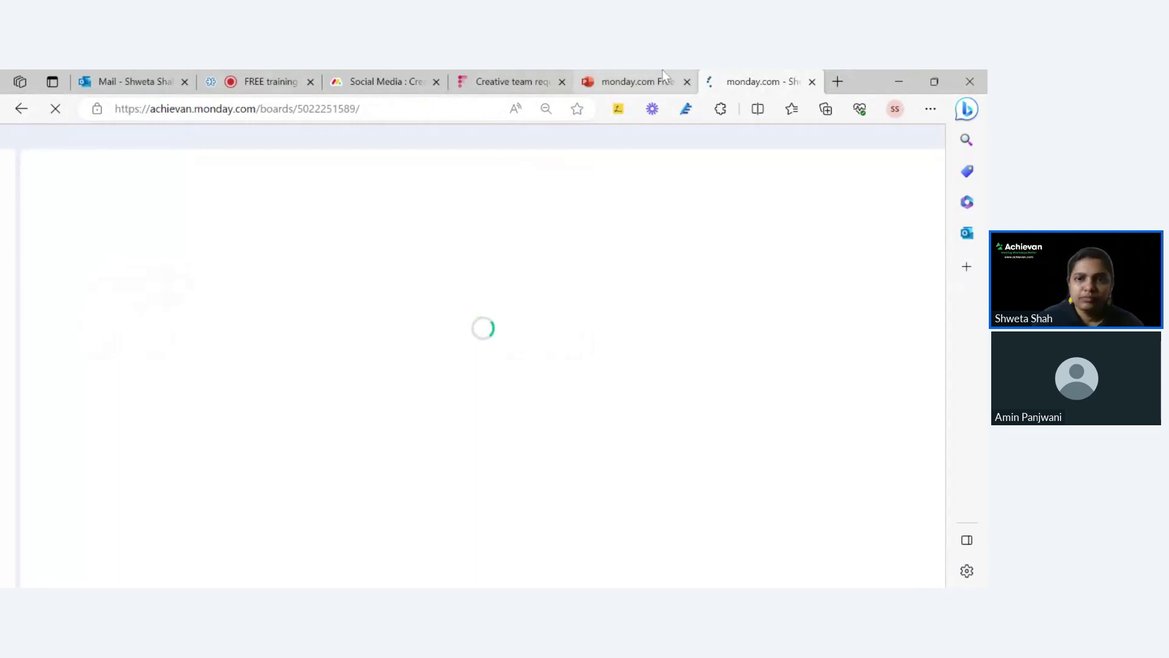
{"action": "left_click_drag", "start_coordinate": [717, 81], "coordinate": [593, 81]}
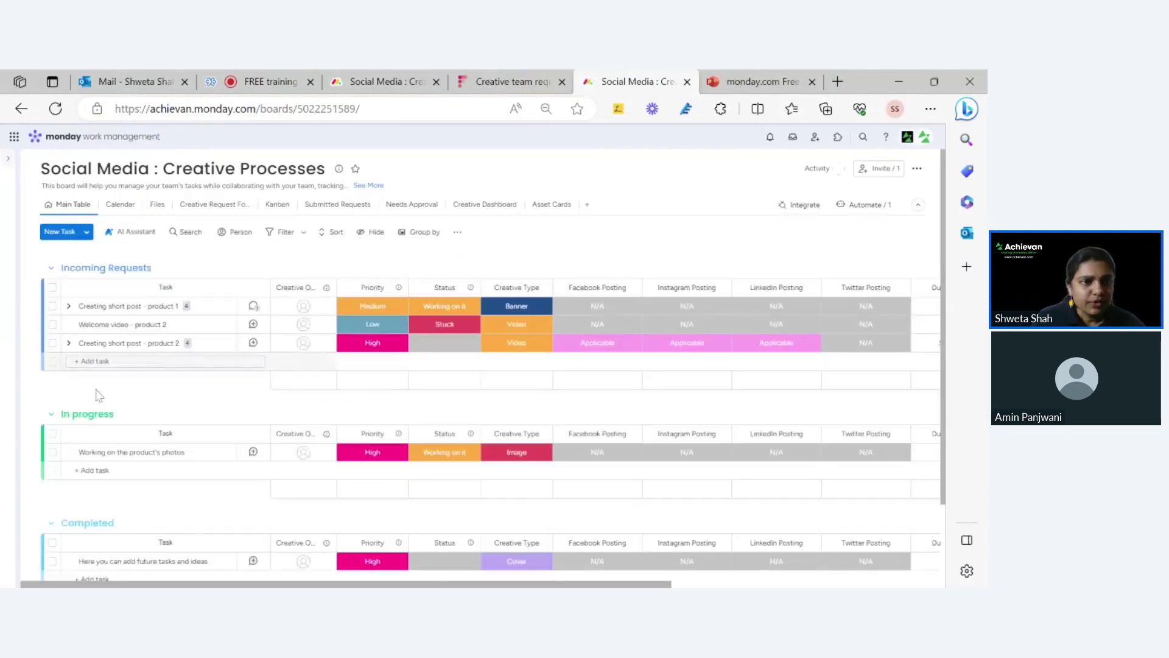
Expand the subitems of "Creating short post - product 2" on the board and copy the subitem name Brainstorm for the automation
{"action": "left_click", "coordinate": [70, 342]}
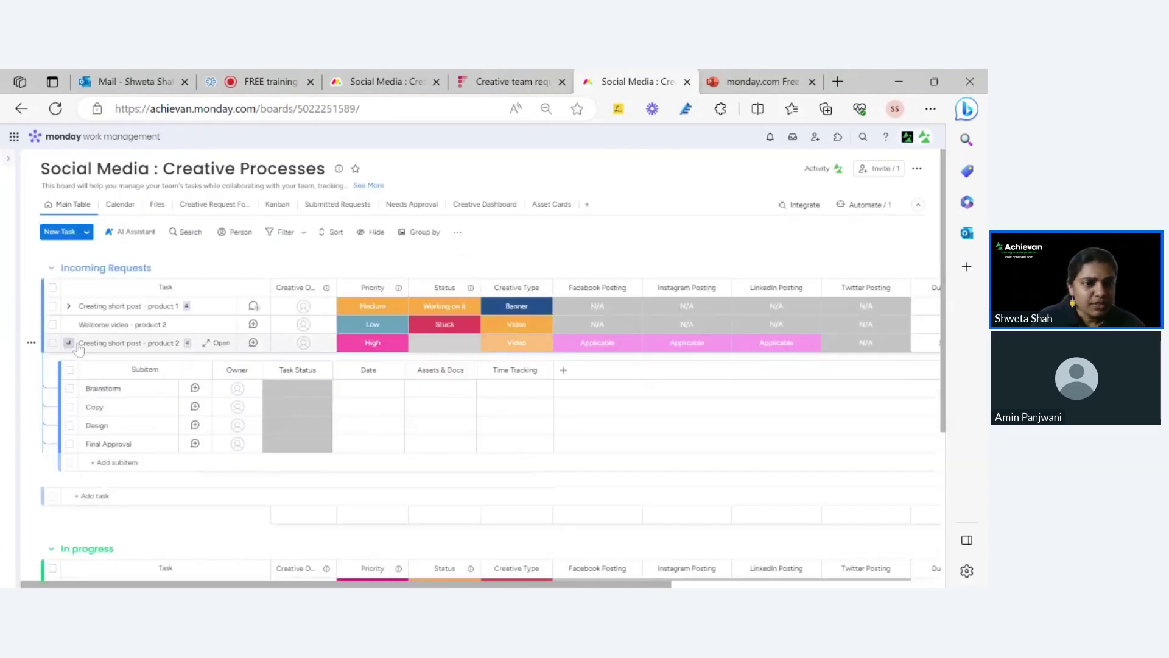
{"action": "left_click", "coordinate": [103, 388]}
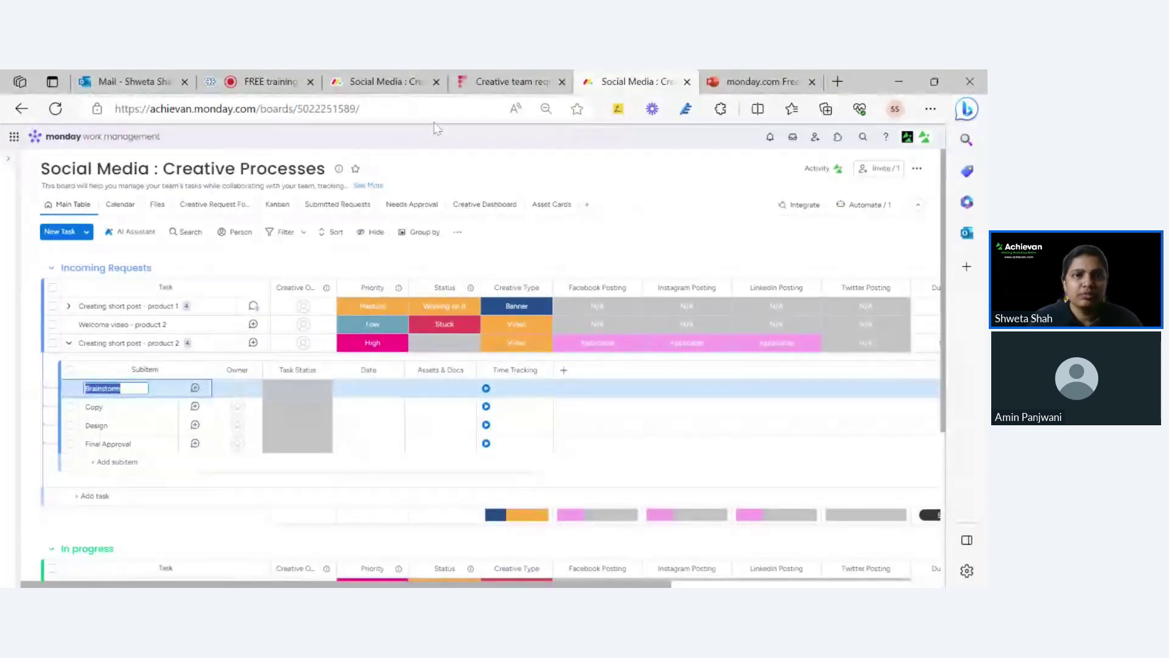
{"action": "left_click", "coordinate": [361, 81]}
Look at the fields that the automation's "create subitem" actions can fill in, leaving the default name in place
{"action": "left_click", "coordinate": [361, 294]}
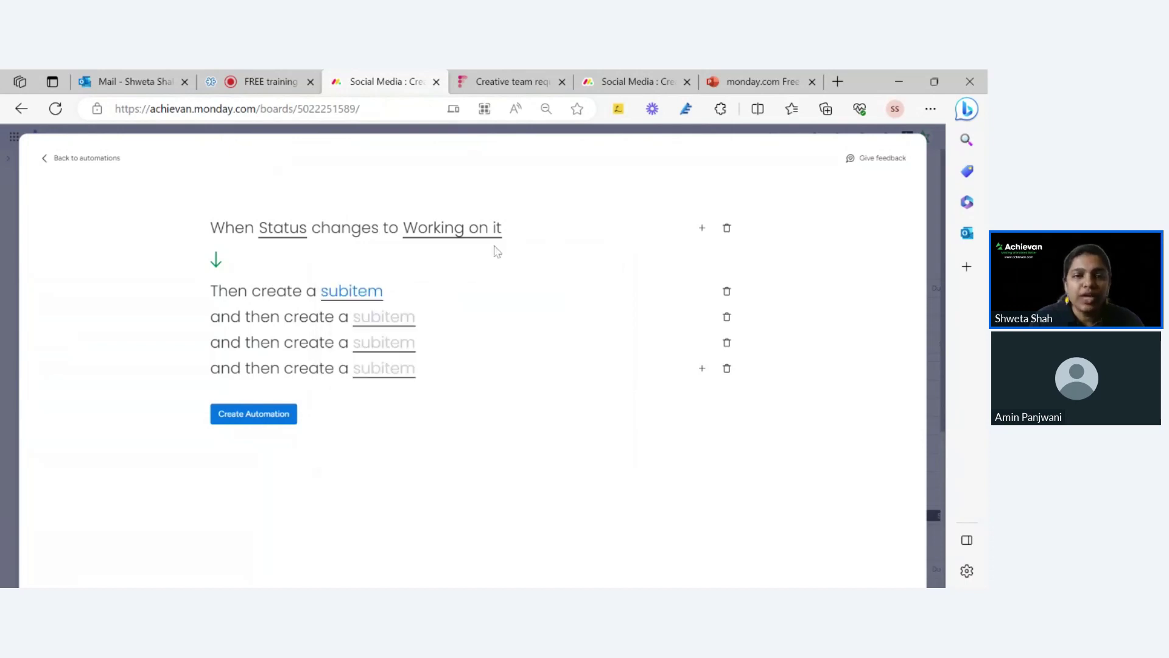
{"action": "mouse_move", "coordinate": [383, 305]}
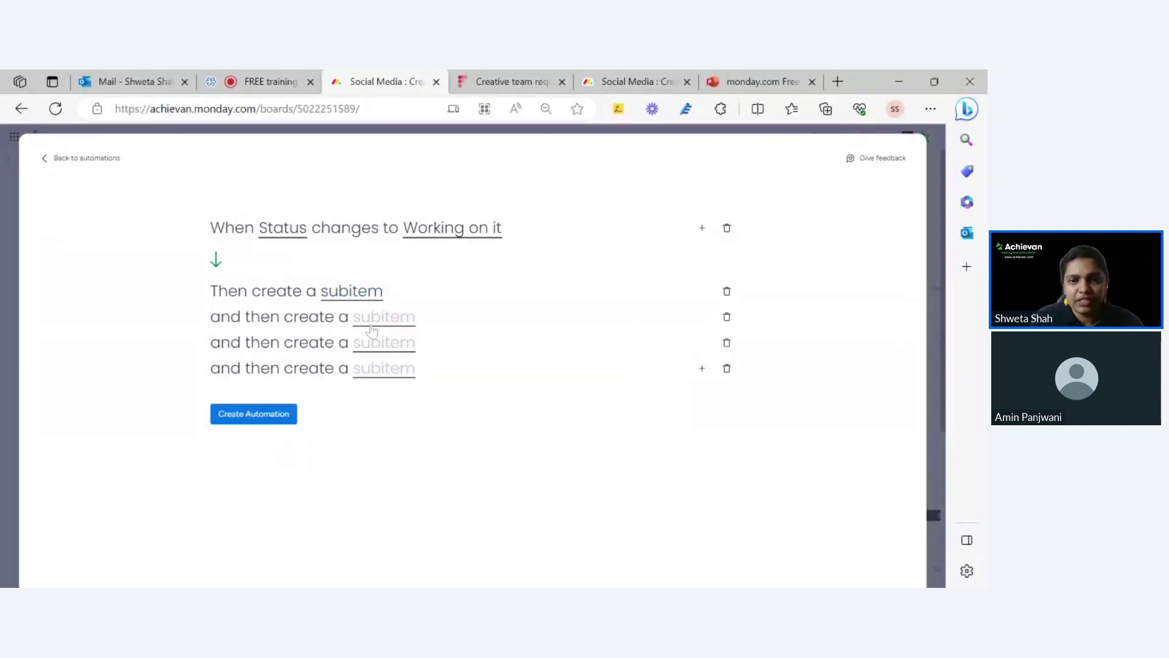
{"action": "left_click", "coordinate": [377, 327]}
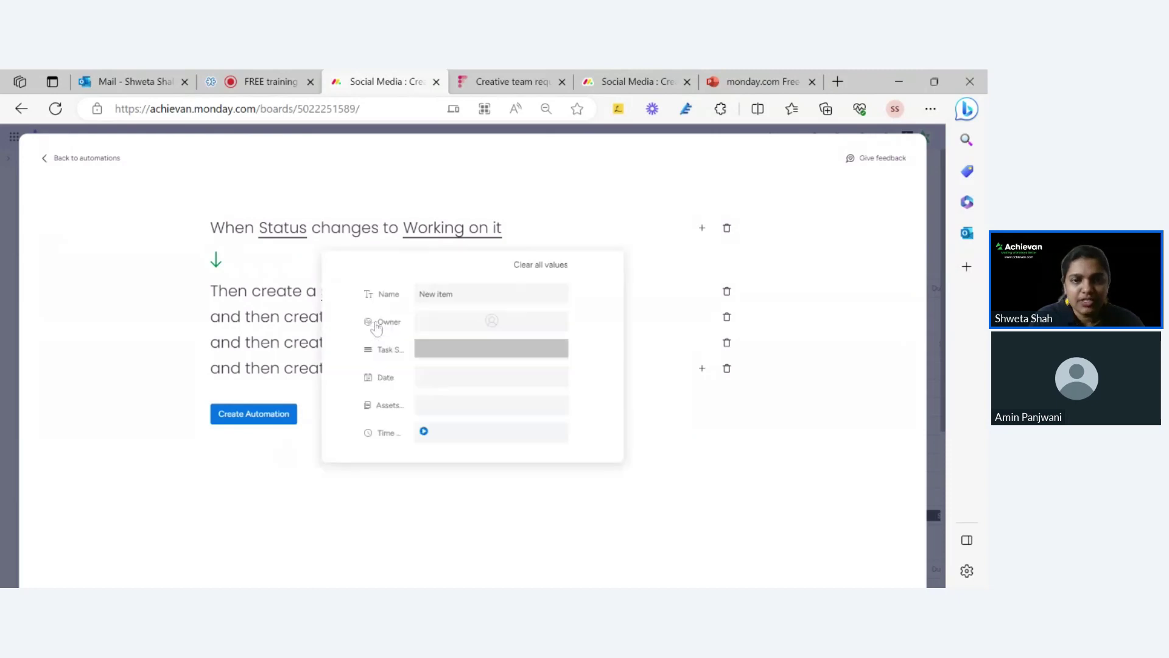
{"action": "left_click", "coordinate": [556, 527]}
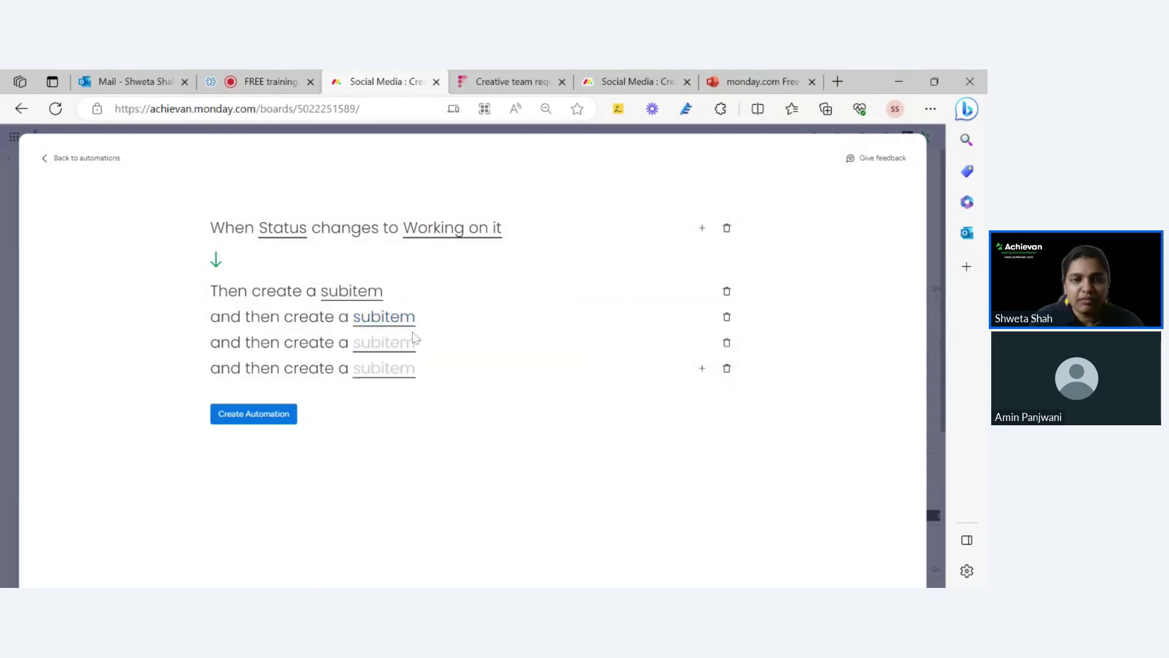
{"action": "left_click", "coordinate": [385, 341]}
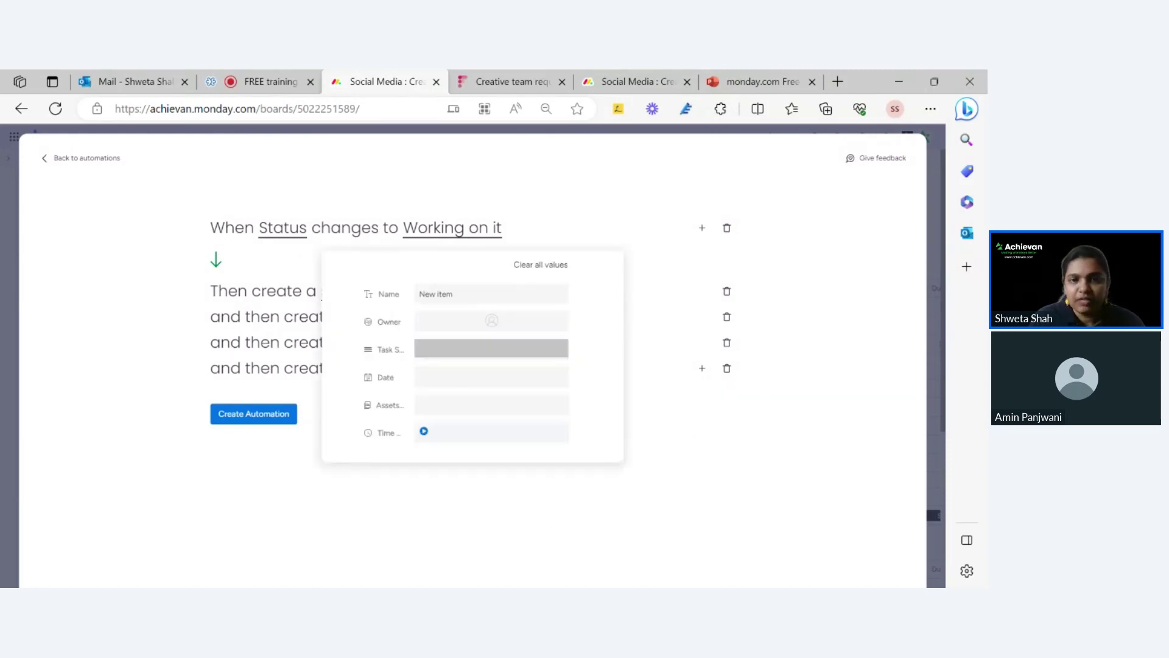
{"action": "left_click", "coordinate": [317, 472]}
Replace the default name of the automation's first subitem with Brainstorm
{"action": "left_click", "coordinate": [369, 316]}
{"action": "left_click", "coordinate": [463, 294]}
{"action": "type", "text": "Brainstorm"}
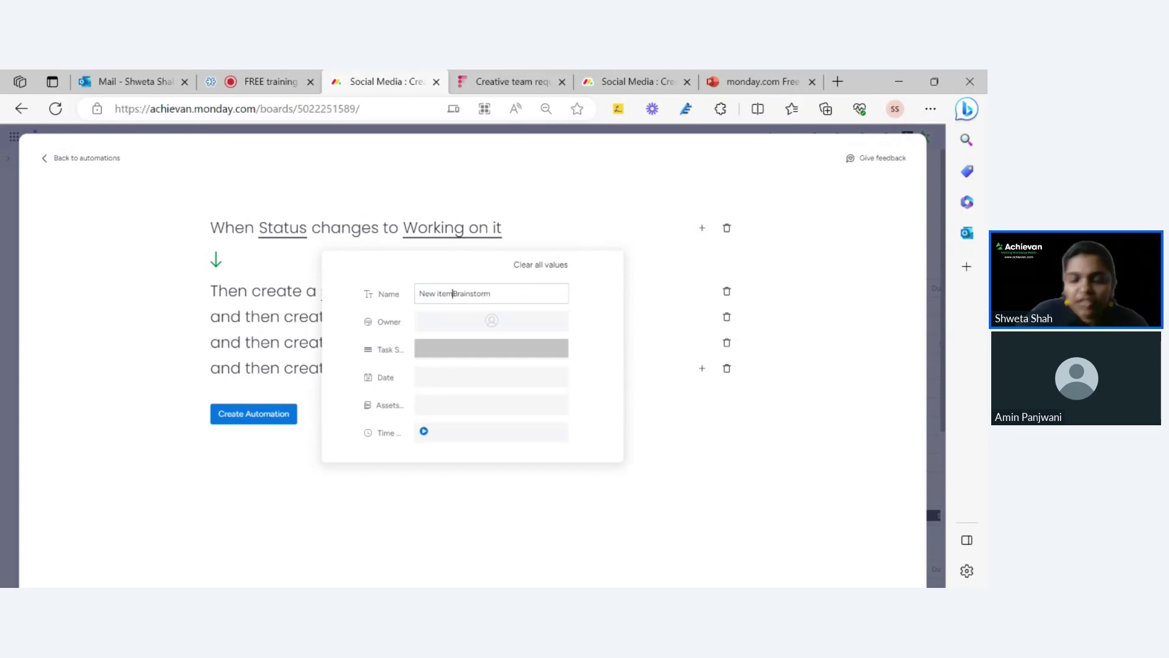
{"action": "key", "text": "BackSpace"}
{"action": "key", "text": "BackSpace"}
{"action": "key", "text": "BackSpace"}
{"action": "key", "text": "BackSpace"}
{"action": "key", "text": "BackSpace"}
{"action": "key", "text": "BackSpace"}
{"action": "key", "text": "BackSpace"}
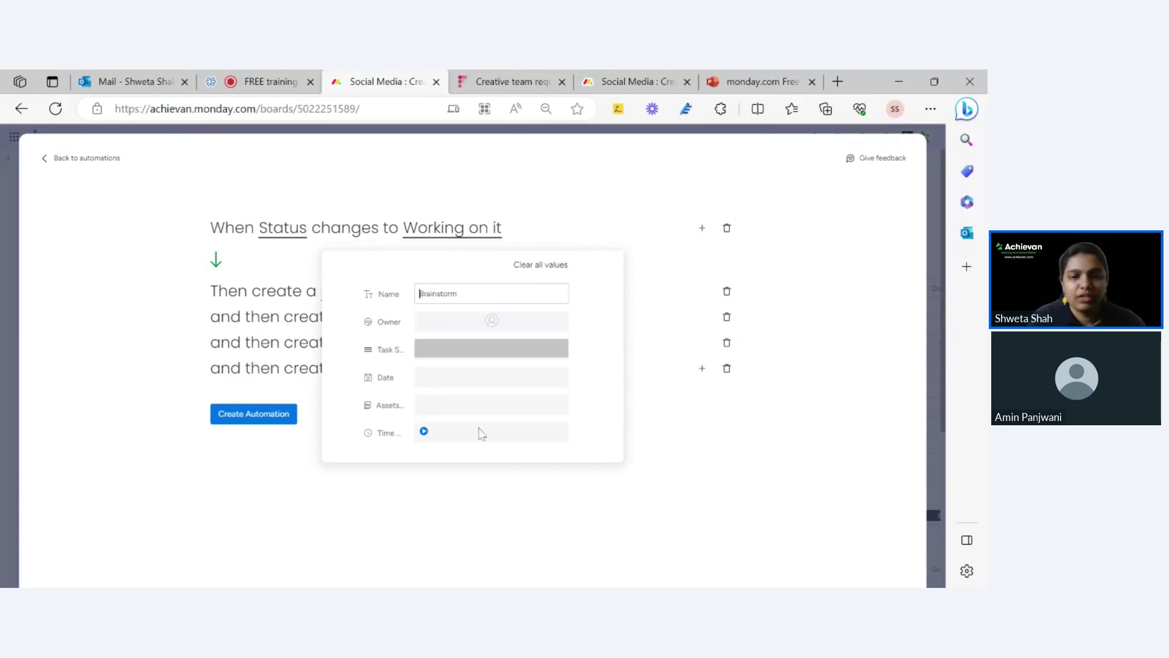
{"action": "left_click", "coordinate": [472, 504]}
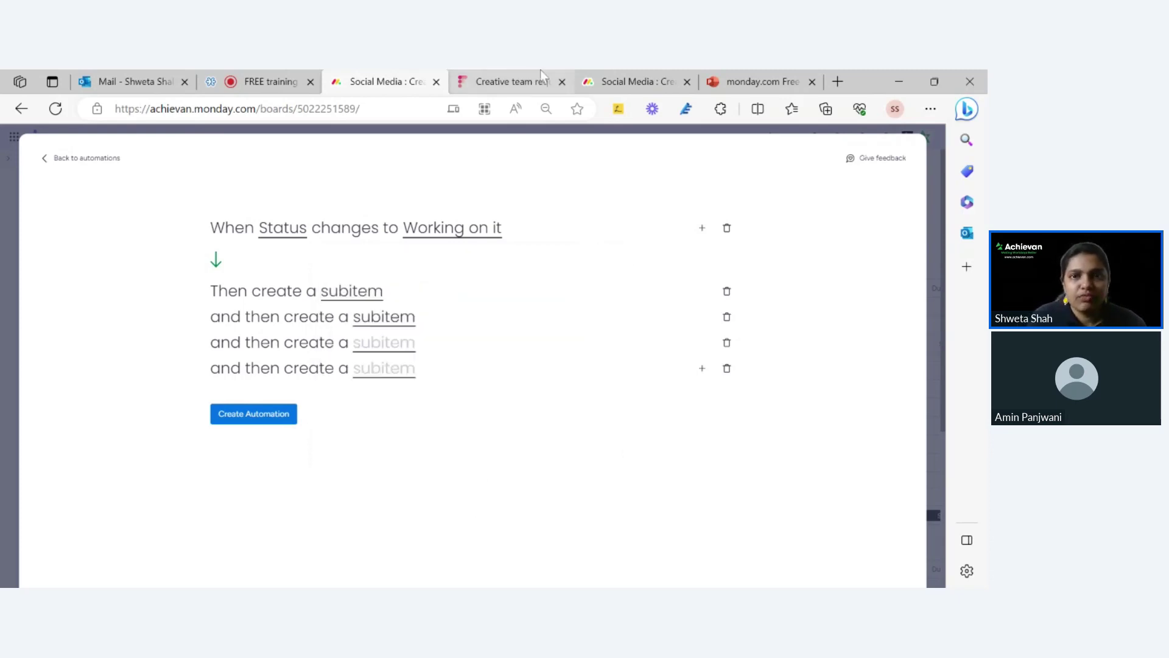
Name the automation's second subitem Copy, taking the name from the board's existing subitem
{"action": "left_click", "coordinate": [623, 80]}
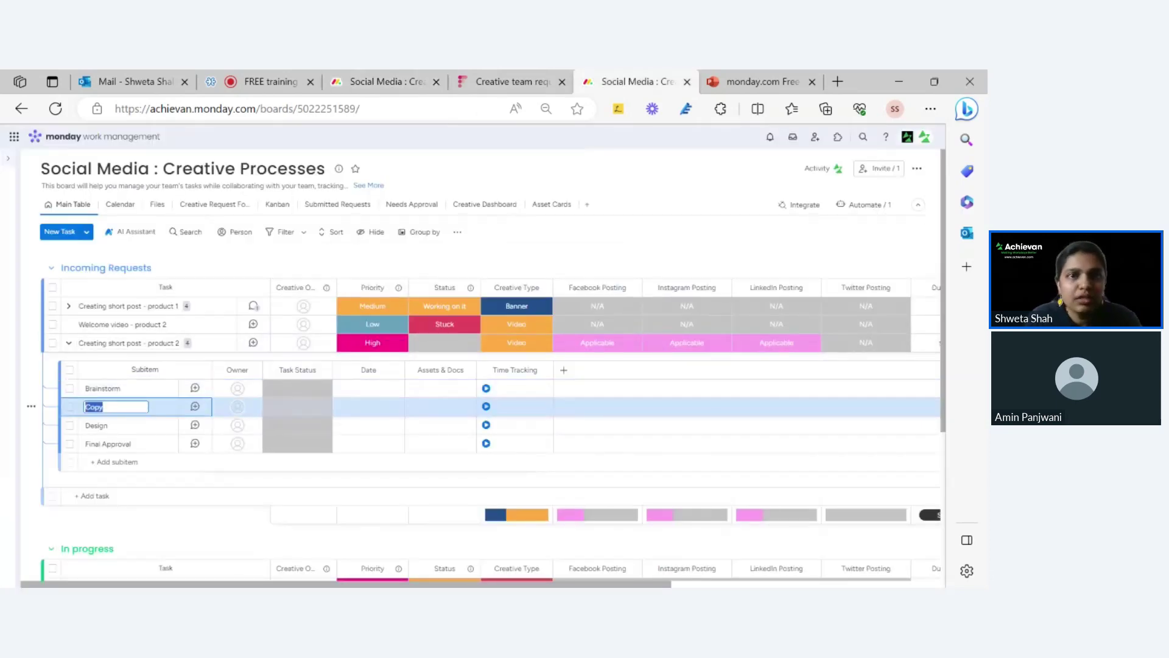
{"action": "left_click", "coordinate": [377, 81]}
{"action": "left_click", "coordinate": [426, 317]}
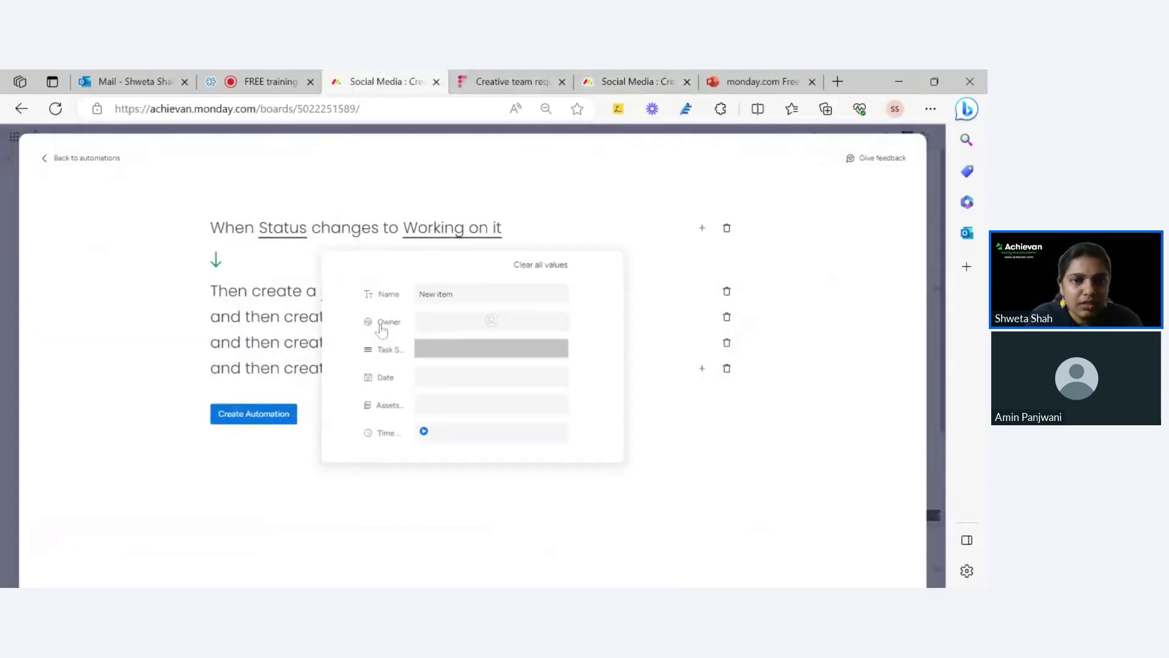
{"action": "left_click", "coordinate": [463, 293]}
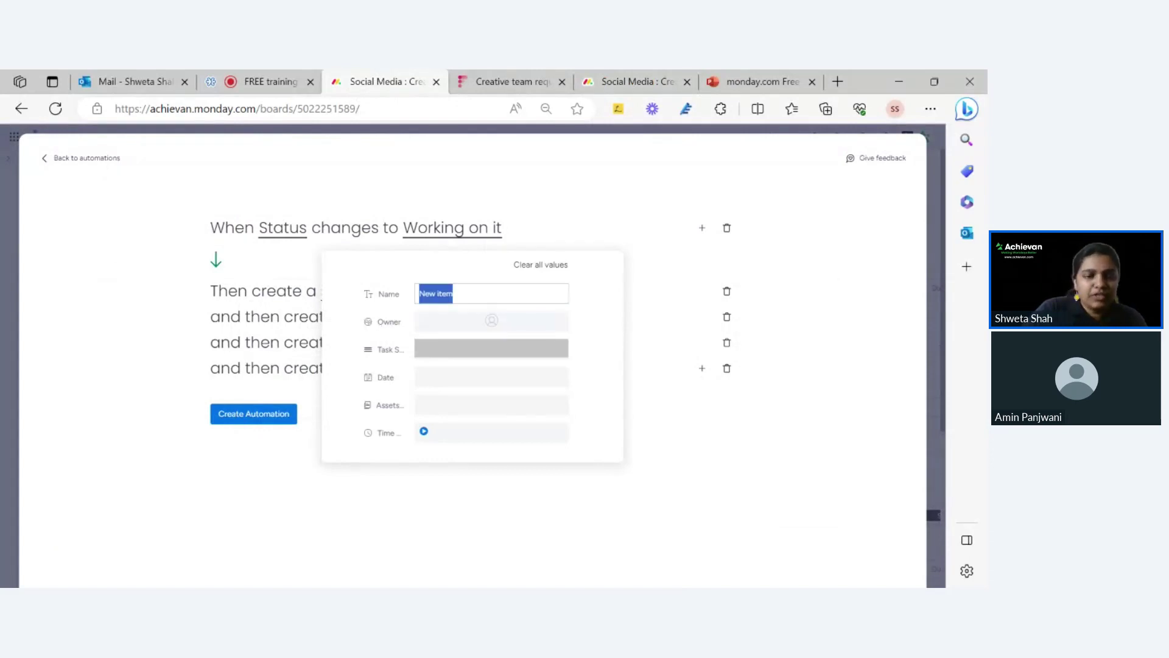
{"action": "key", "text": "BackSpace"}
{"action": "left_click", "coordinate": [457, 499]}
Name the automation's third subitem Design, matching the subitem on the board
{"action": "left_click", "coordinate": [627, 81]}
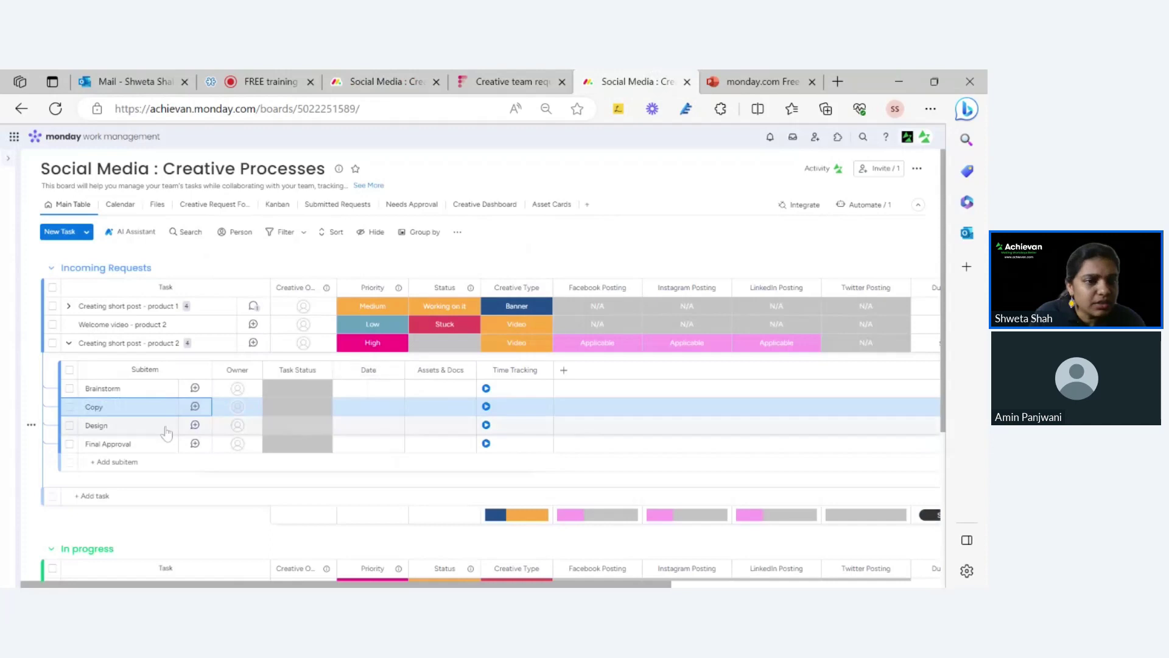
{"action": "left_click", "coordinate": [97, 427]}
{"action": "left_click", "coordinate": [470, 77]}
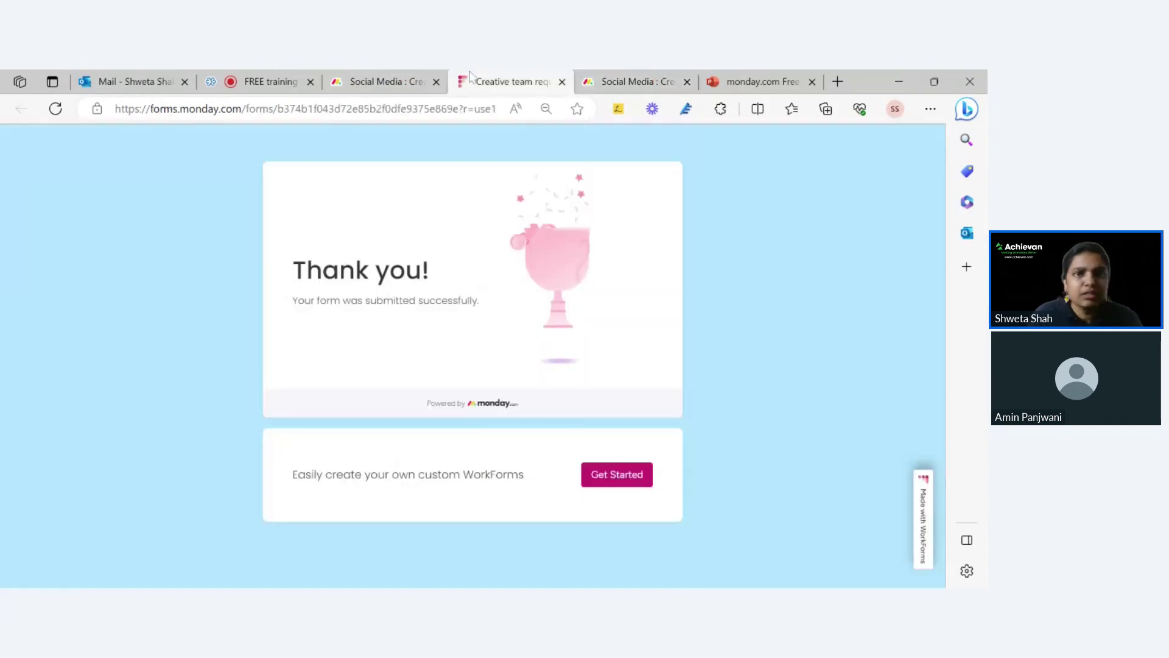
{"action": "left_click", "coordinate": [375, 81]}
{"action": "left_click", "coordinate": [369, 343]}
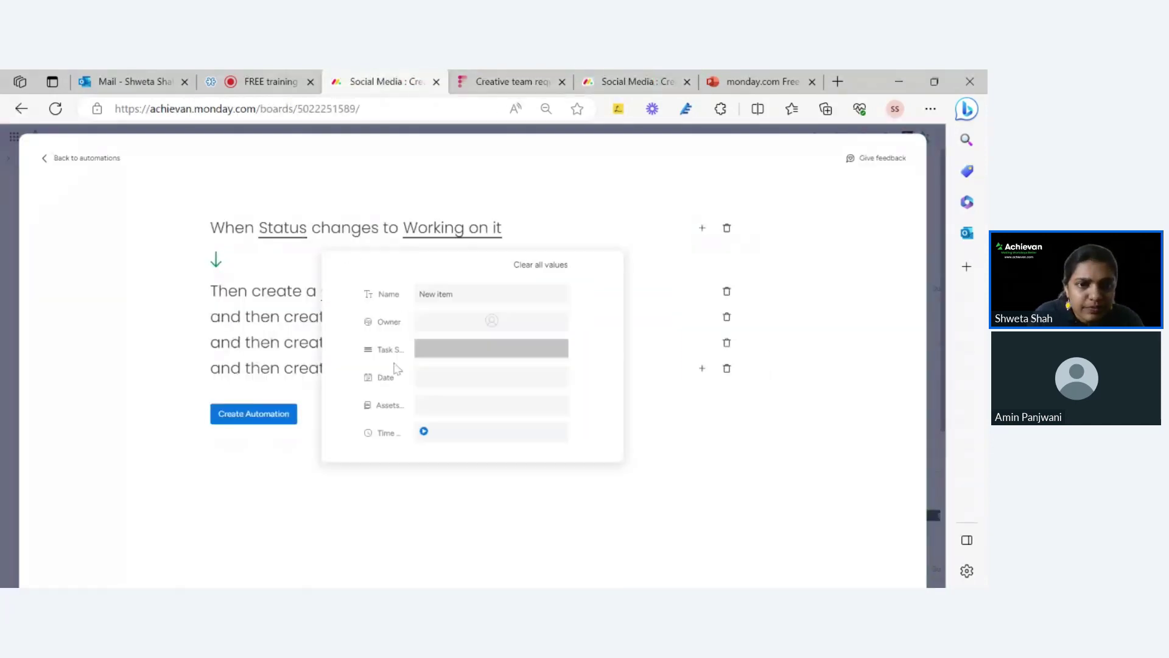
{"action": "left_click", "coordinate": [439, 293]}
{"action": "left_click_drag", "start_coordinate": [454, 293], "coordinate": [419, 294]}
{"action": "type", "text": "Design"}
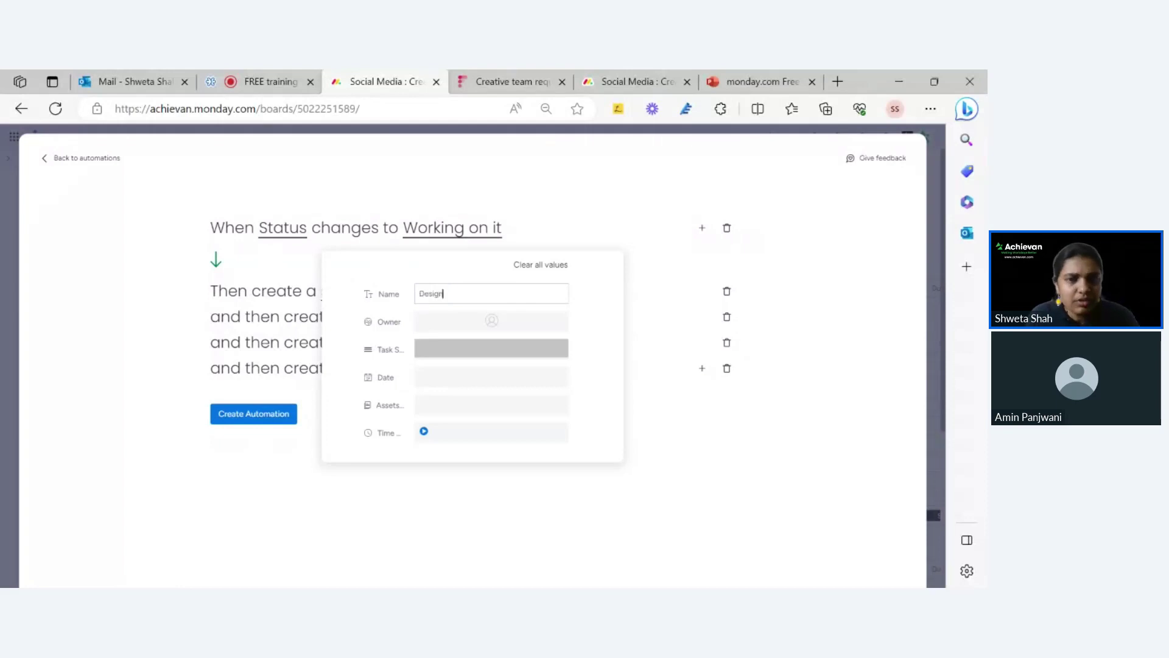
{"action": "left_click", "coordinate": [375, 487]}
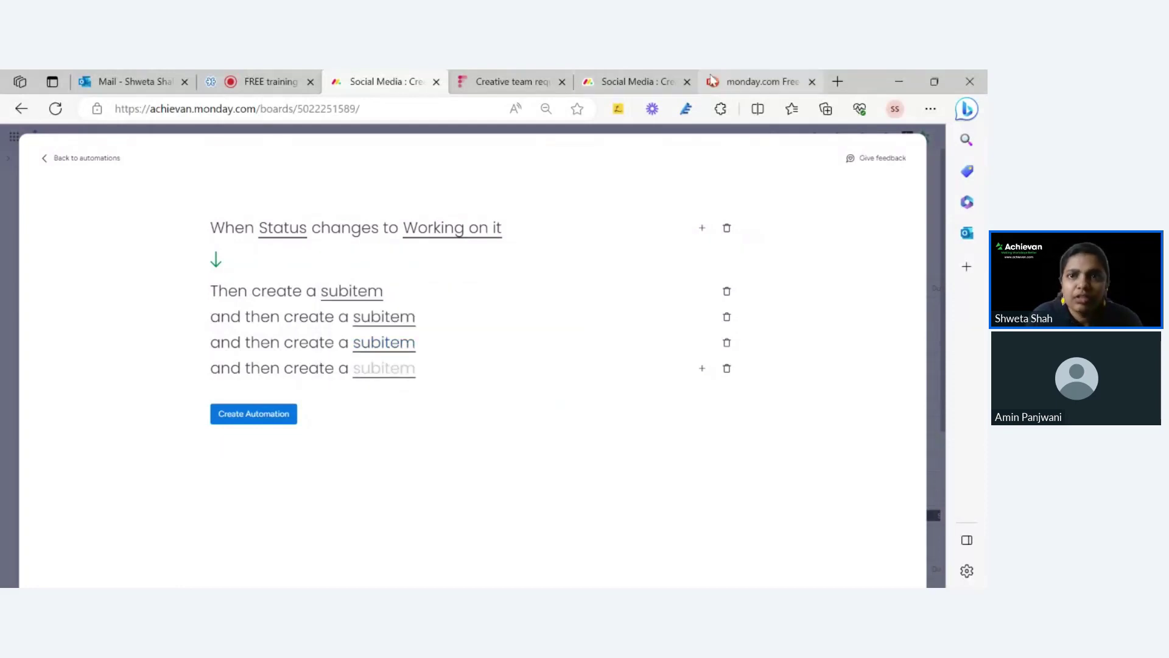
Name the automation's fourth subitem Final Approval, copied from the board, and create the automation
{"action": "left_click", "coordinate": [636, 81]}
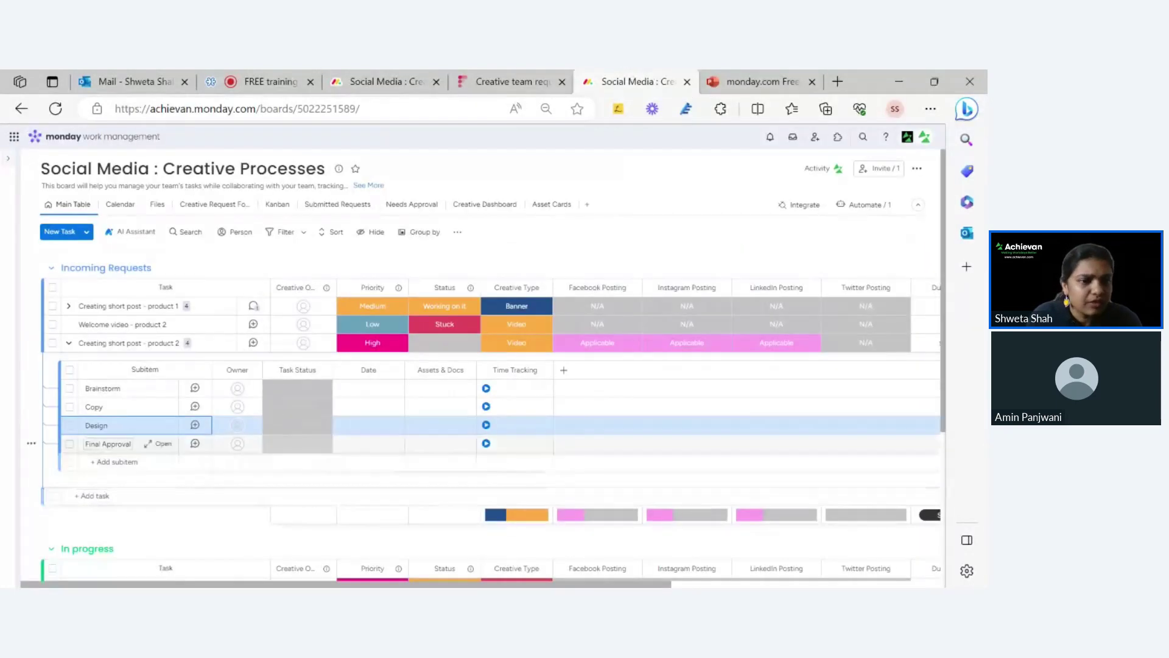
{"action": "key", "text": "ctrl+a"}
{"action": "key", "text": "ctrl+c"}
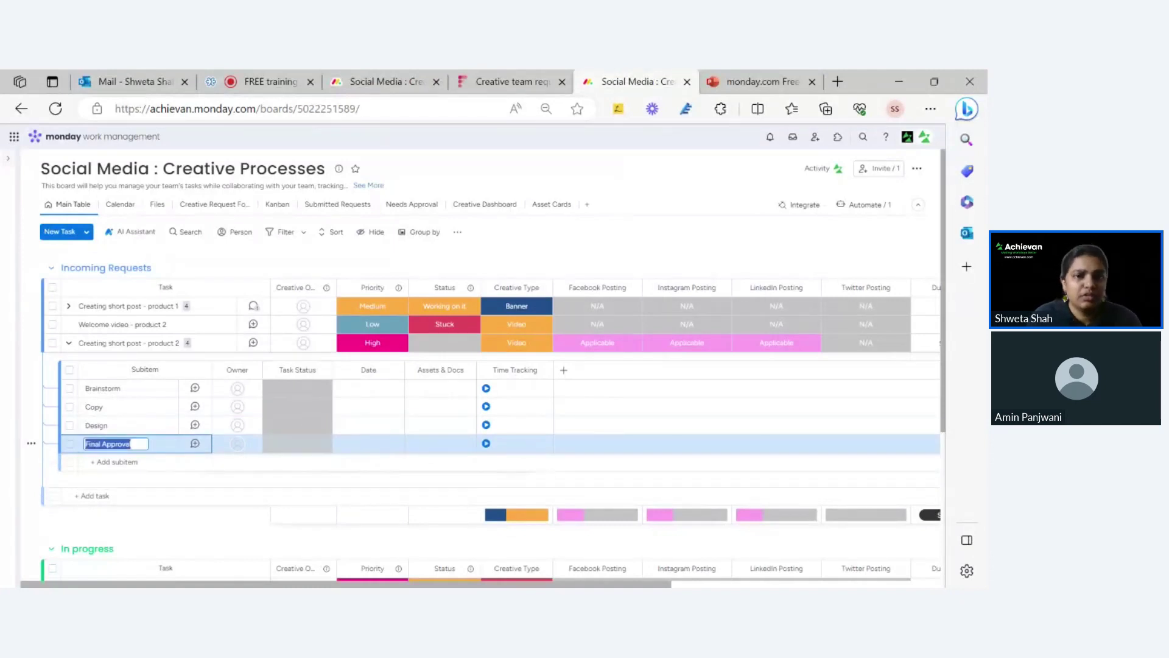
{"action": "left_click", "coordinate": [378, 81]}
{"action": "left_click", "coordinate": [379, 370]}
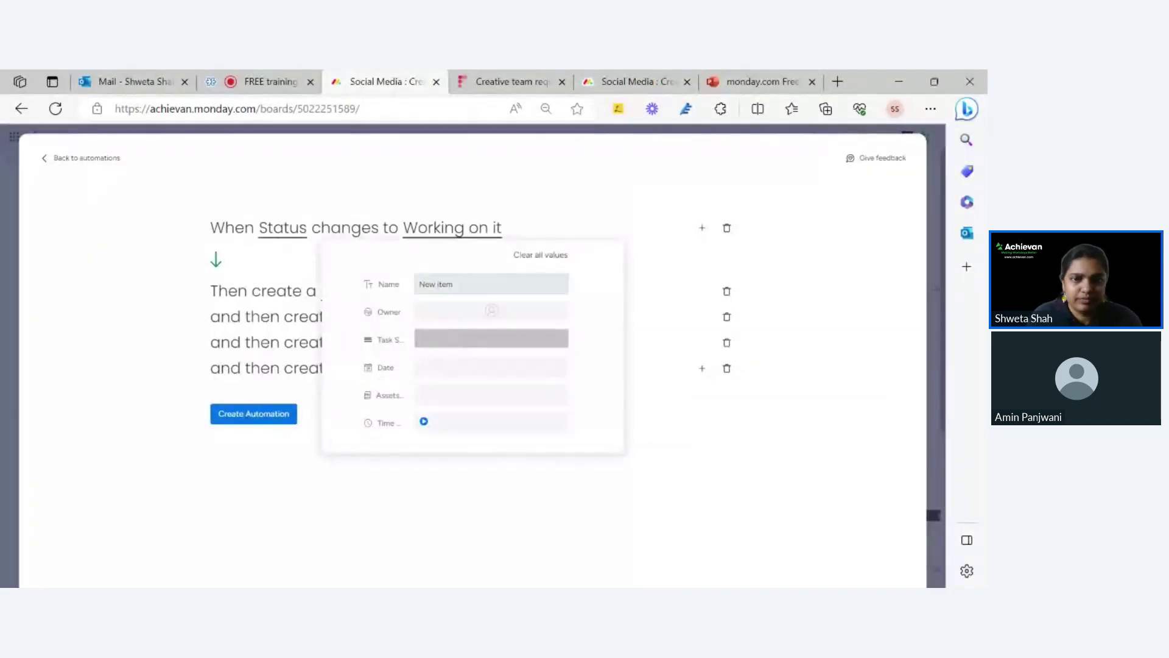
{"action": "left_click", "coordinate": [463, 284]}
{"action": "key", "text": "ctrl+v"}
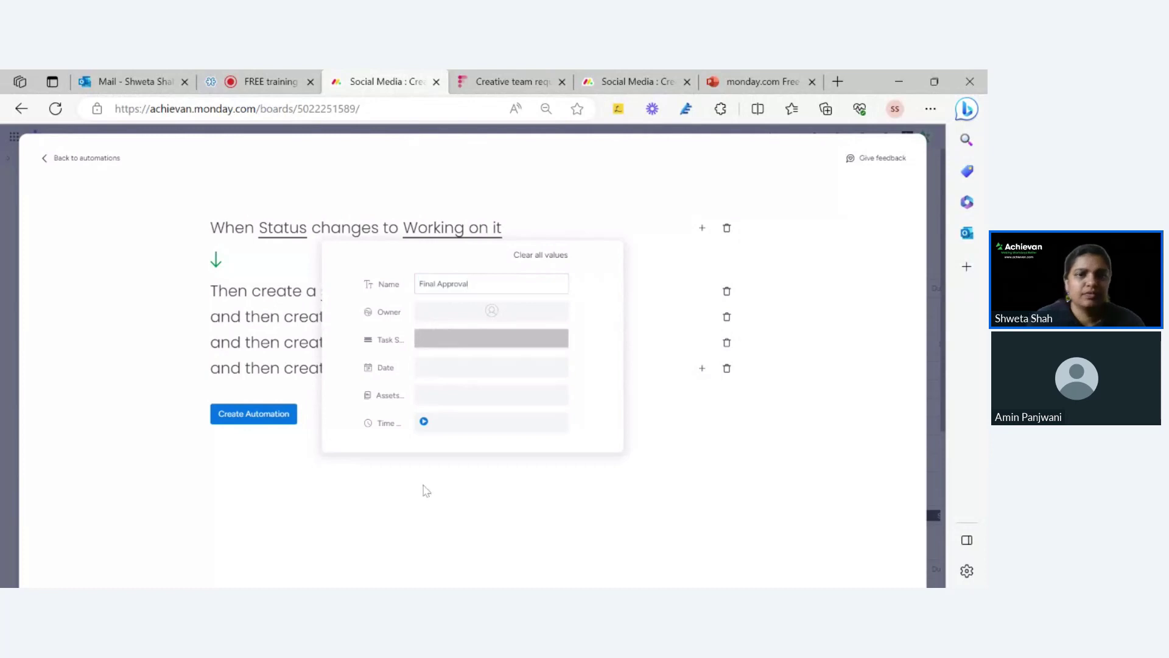
{"action": "left_click", "coordinate": [427, 491]}
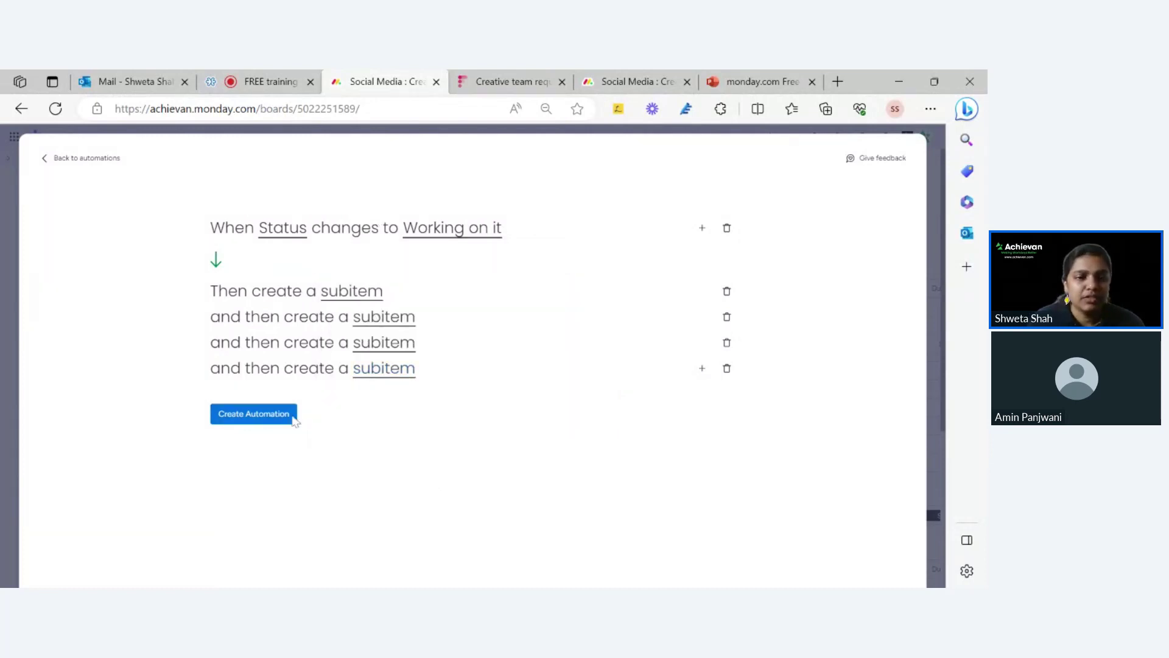
{"action": "left_click", "coordinate": [266, 420]}
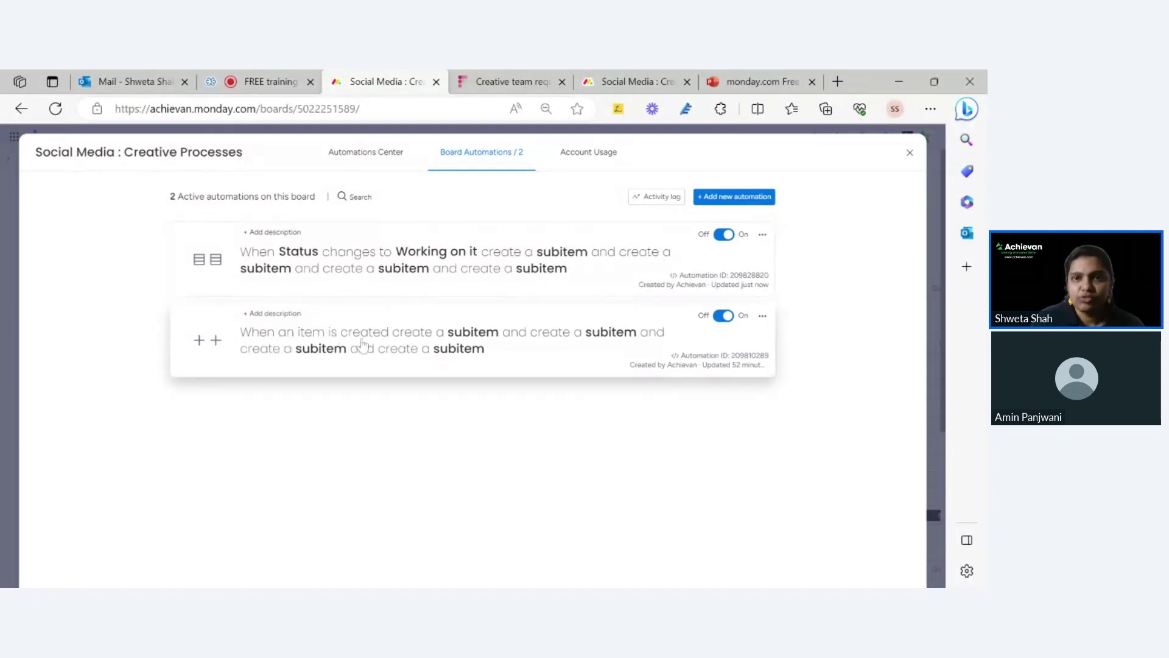
Collapse the subitems of "Creating short post - product 2" on the board and add a task named test to Incoming Requests
{"action": "left_click", "coordinate": [636, 81]}
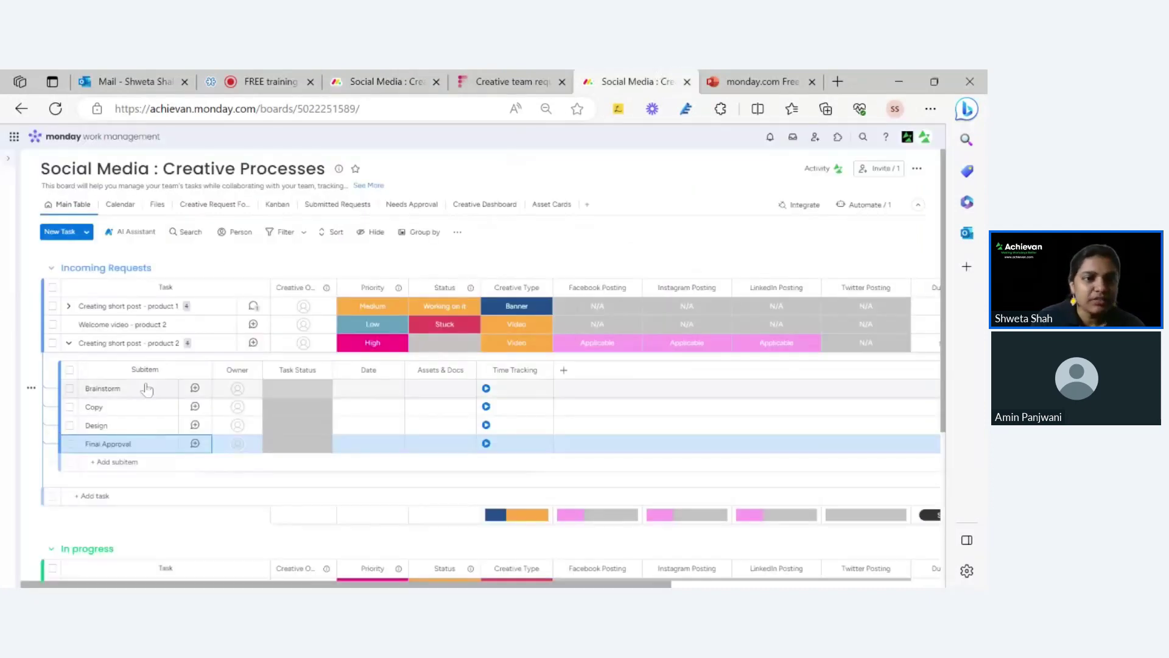
{"action": "left_click", "coordinate": [68, 343]}
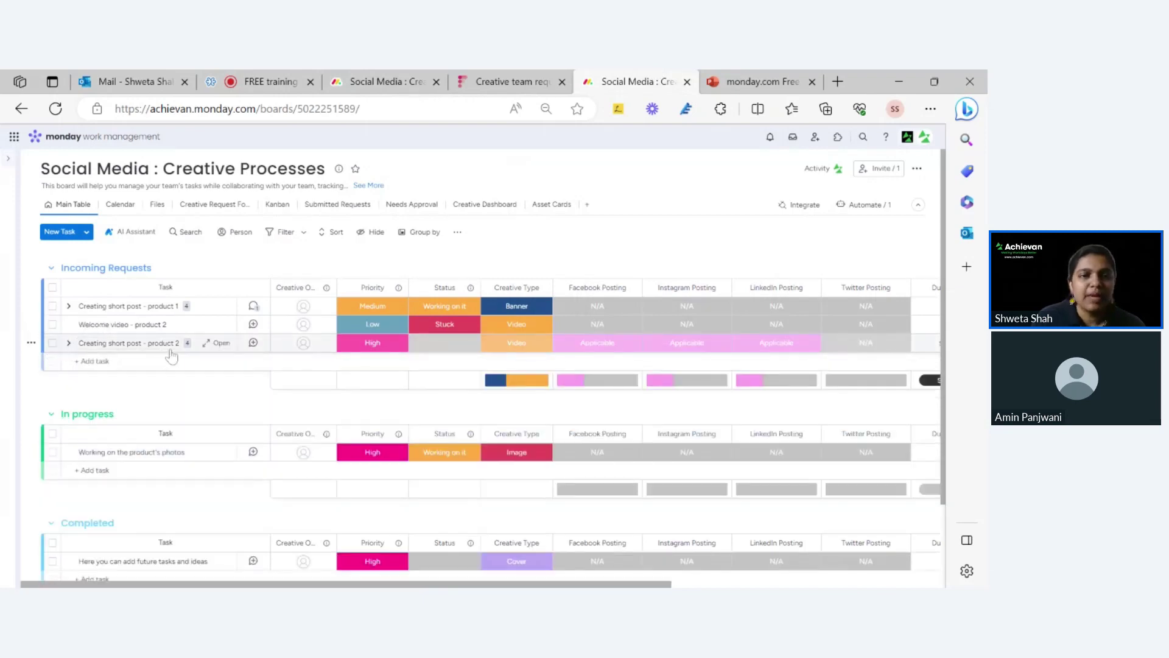
{"action": "left_click", "coordinate": [110, 359]}
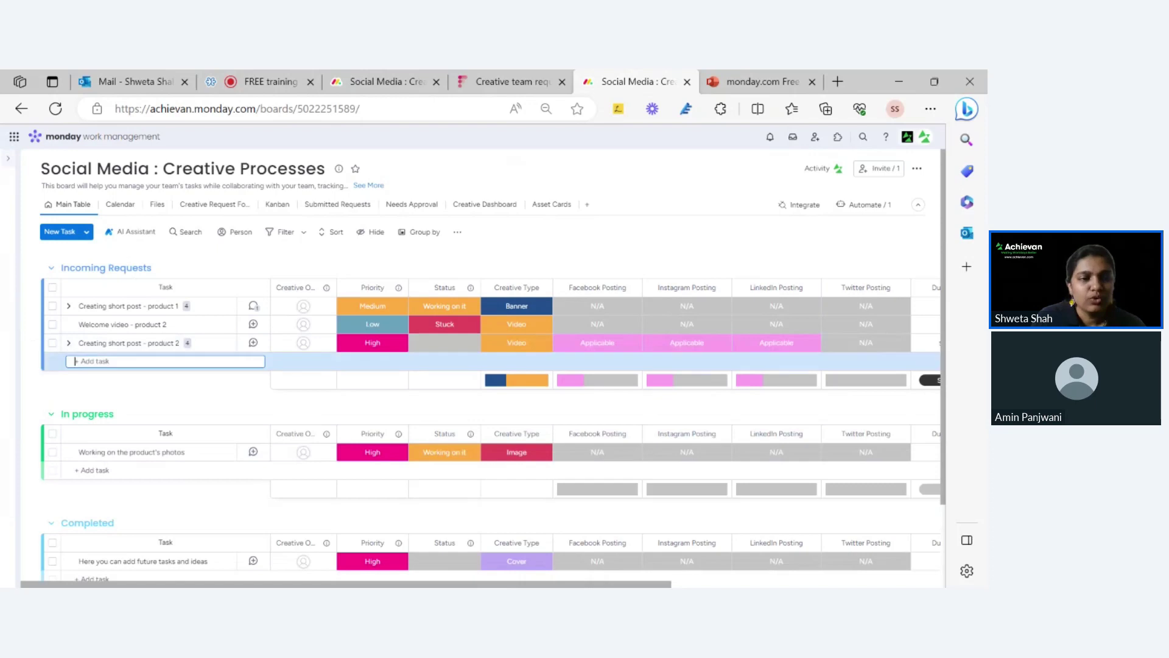
{"action": "type", "text": "tes"}
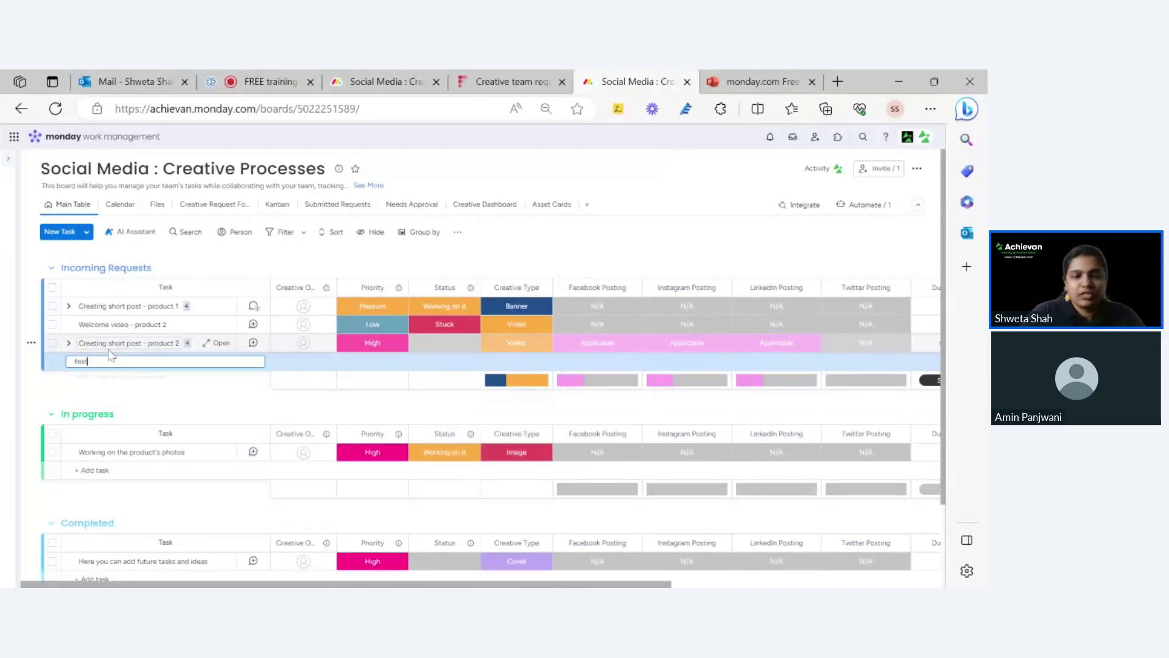
{"action": "type", "text": "t"}
{"action": "key", "text": "Return"}
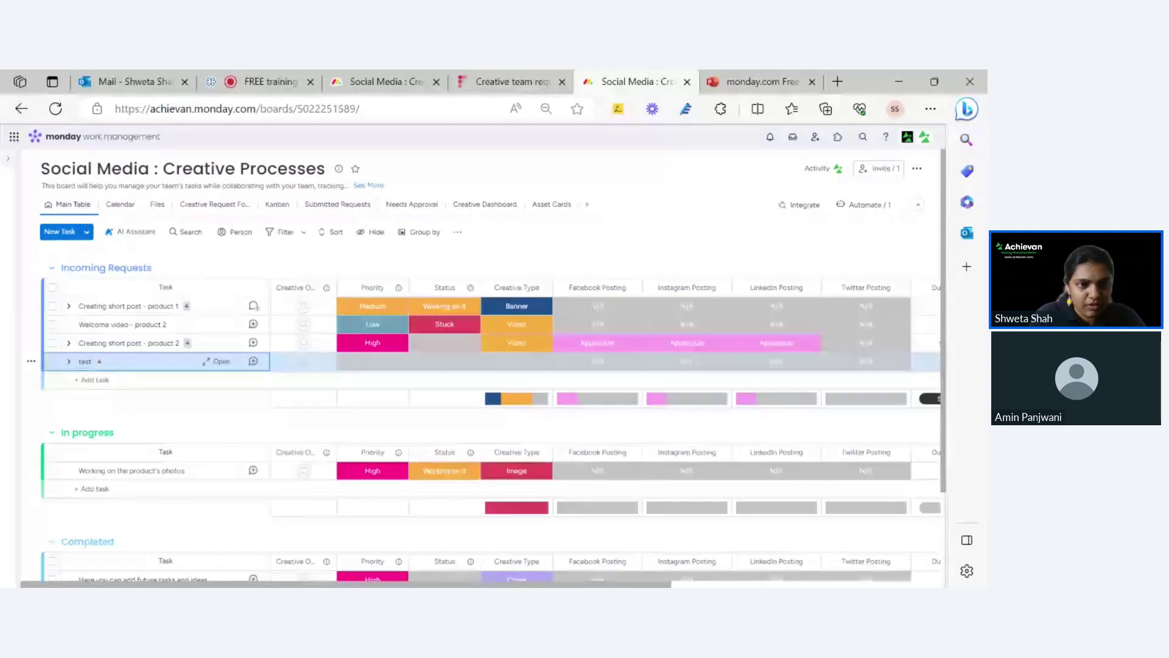
Check the subitems generated under the test task in Incoming Requests, and delete that task
{"action": "left_click", "coordinate": [100, 362]}
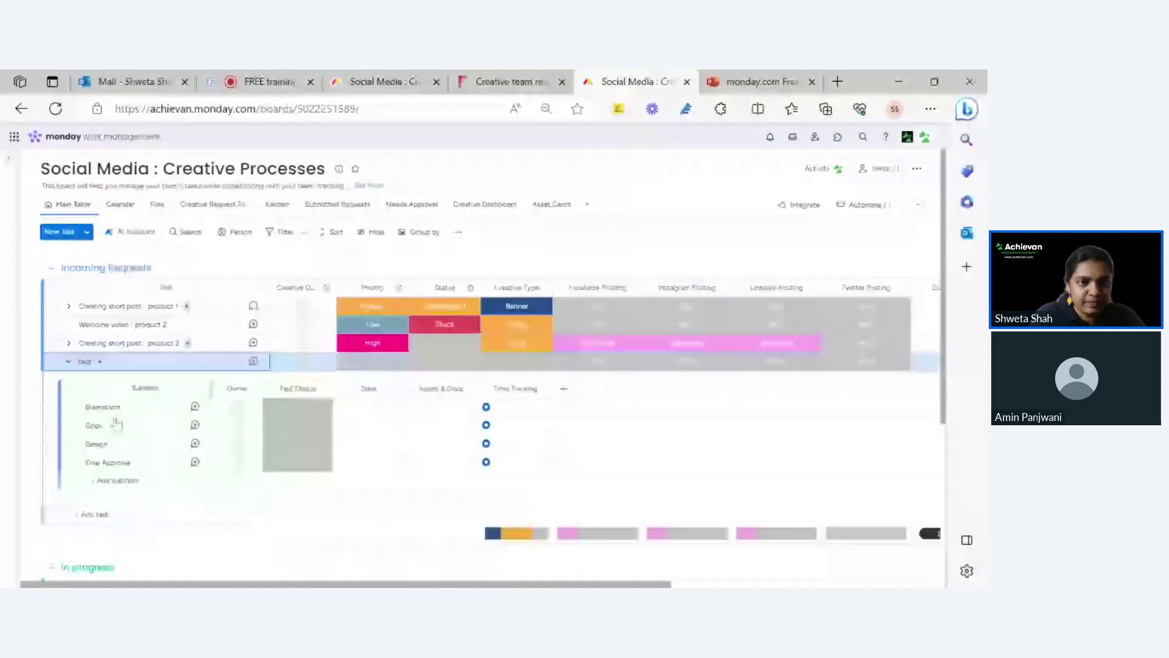
{"action": "left_click", "coordinate": [69, 362]}
{"action": "left_click", "coordinate": [52, 361]}
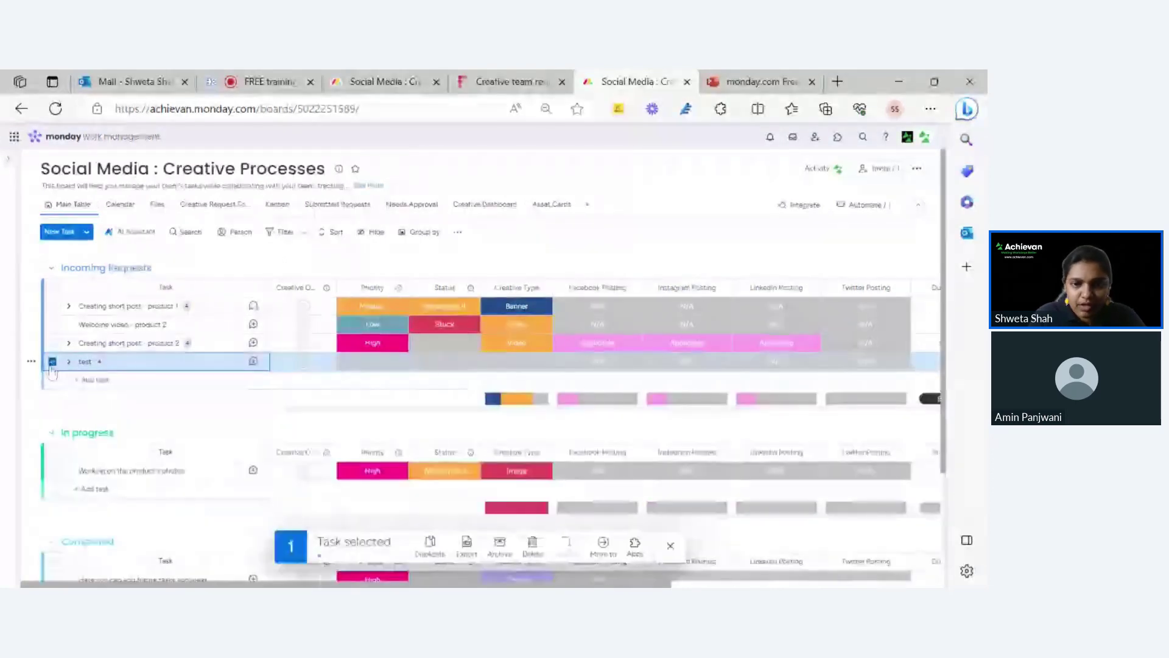
{"action": "left_click", "coordinate": [533, 548]}
{"action": "left_click", "coordinate": [588, 380]}
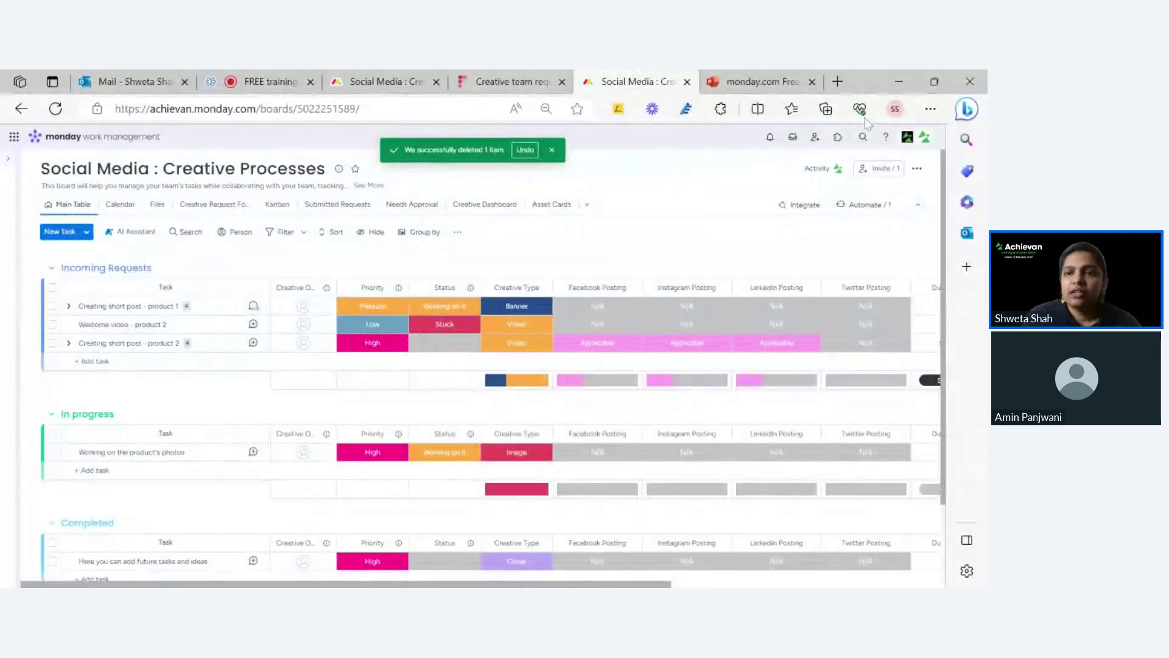
Turn off the board automation that creates subitems when an item is created, and return to the board
{"action": "left_click", "coordinate": [864, 205]}
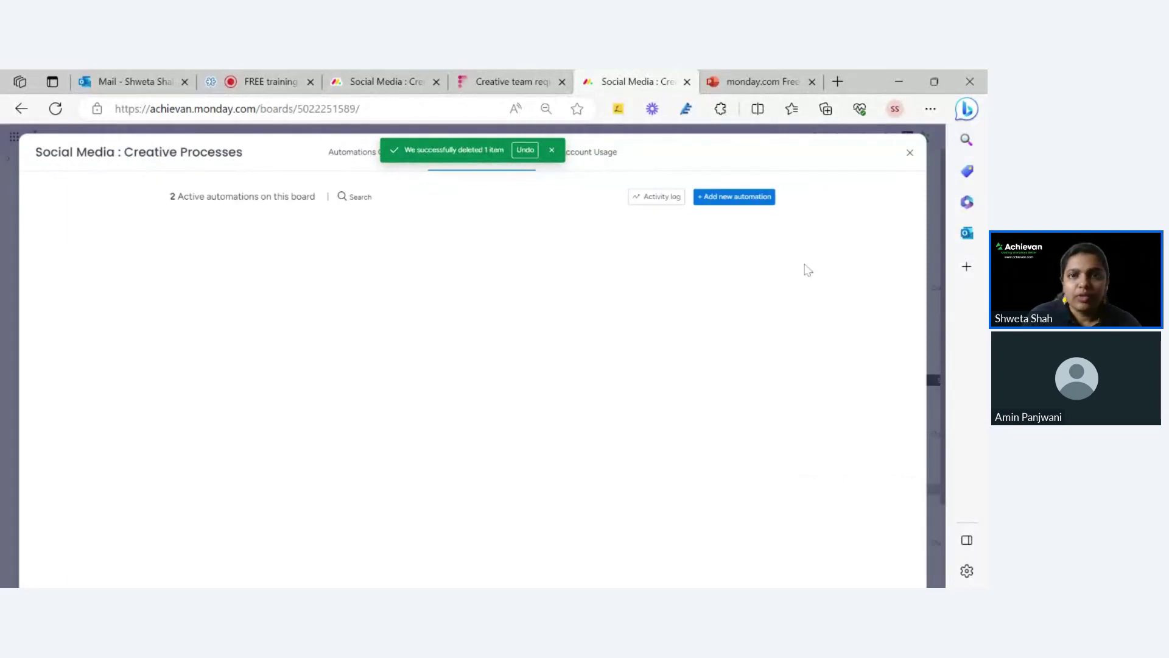
{"action": "left_click", "coordinate": [549, 151]}
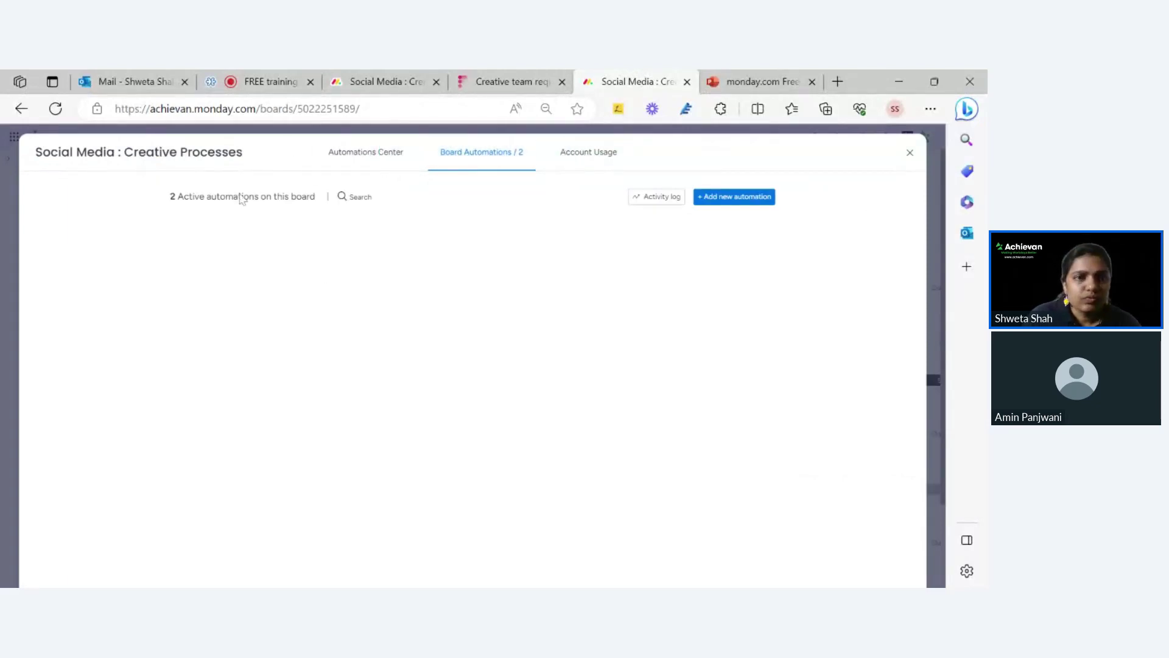
{"action": "left_click", "coordinate": [909, 158]}
{"action": "left_click", "coordinate": [889, 204]}
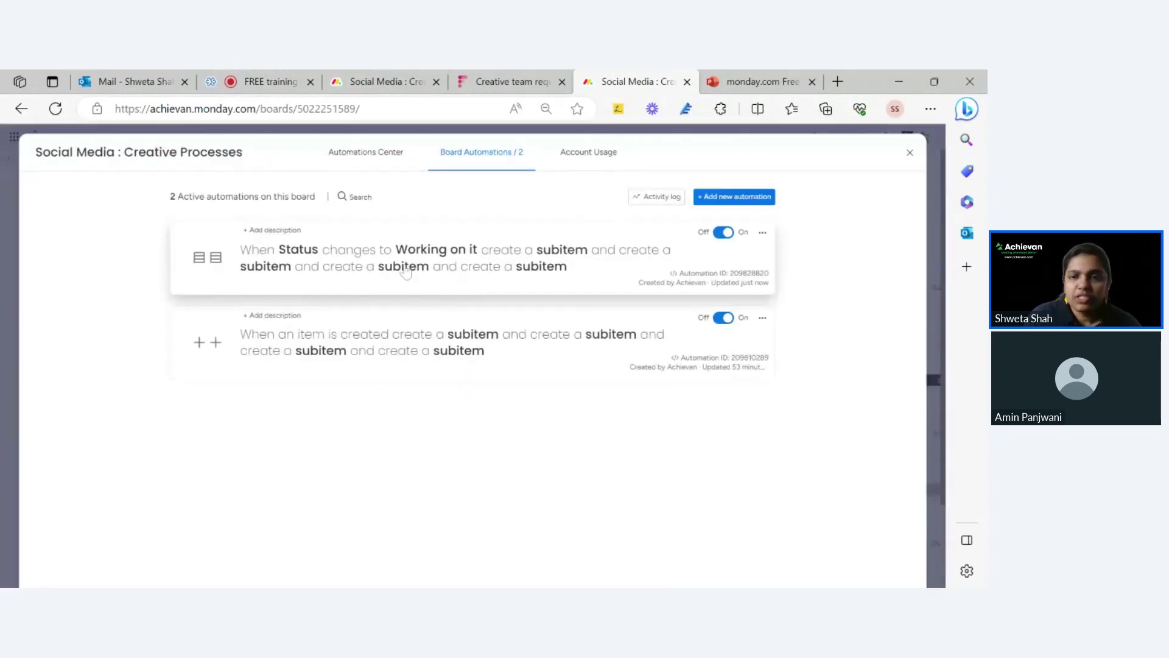
{"action": "left_click", "coordinate": [728, 321]}
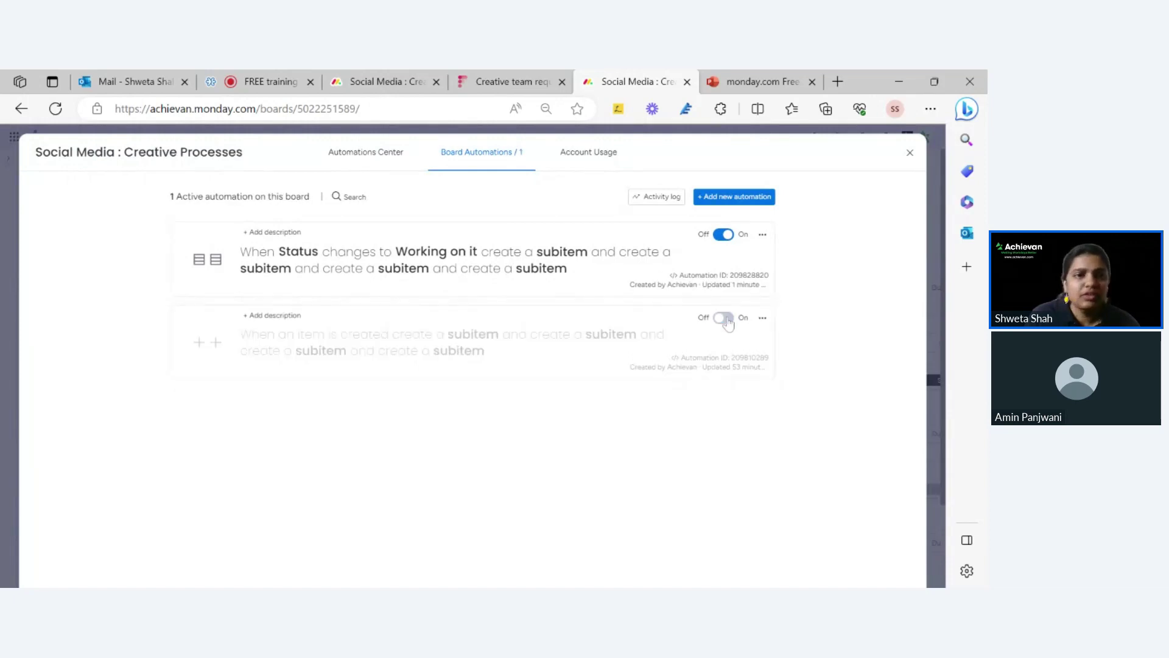
{"action": "left_click", "coordinate": [908, 157]}
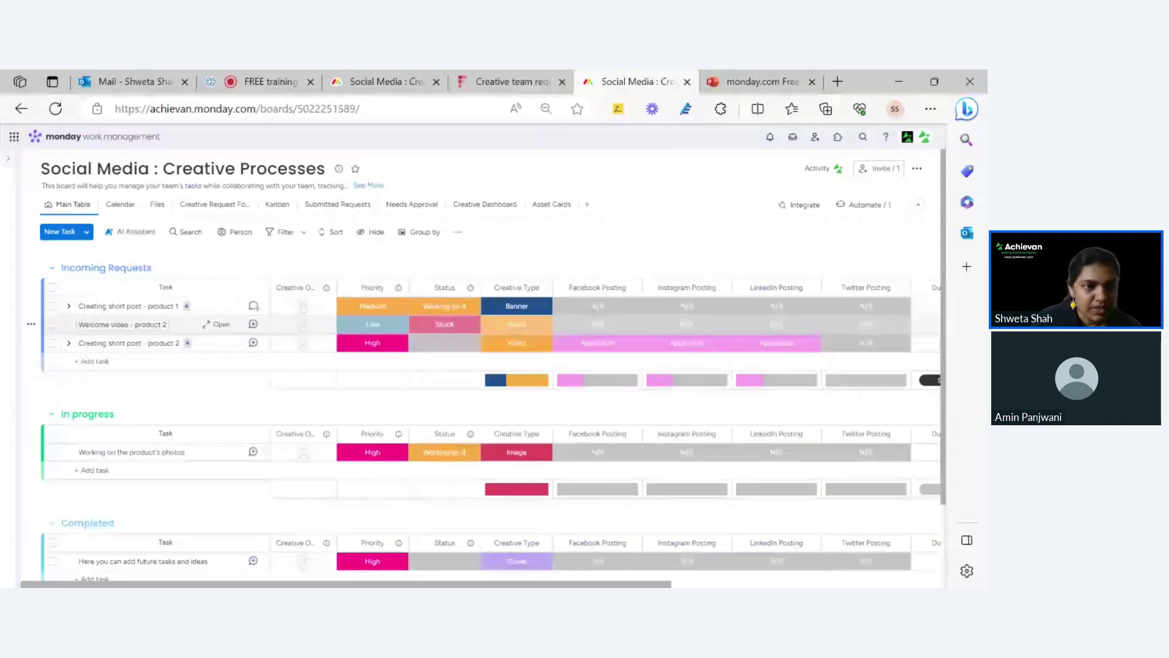
Move "Welcome video - product 2" below "Creating short post - product 2" and set its Status to the blank label
{"action": "left_click_drag", "start_coordinate": [94, 328], "coordinate": [94, 349]}
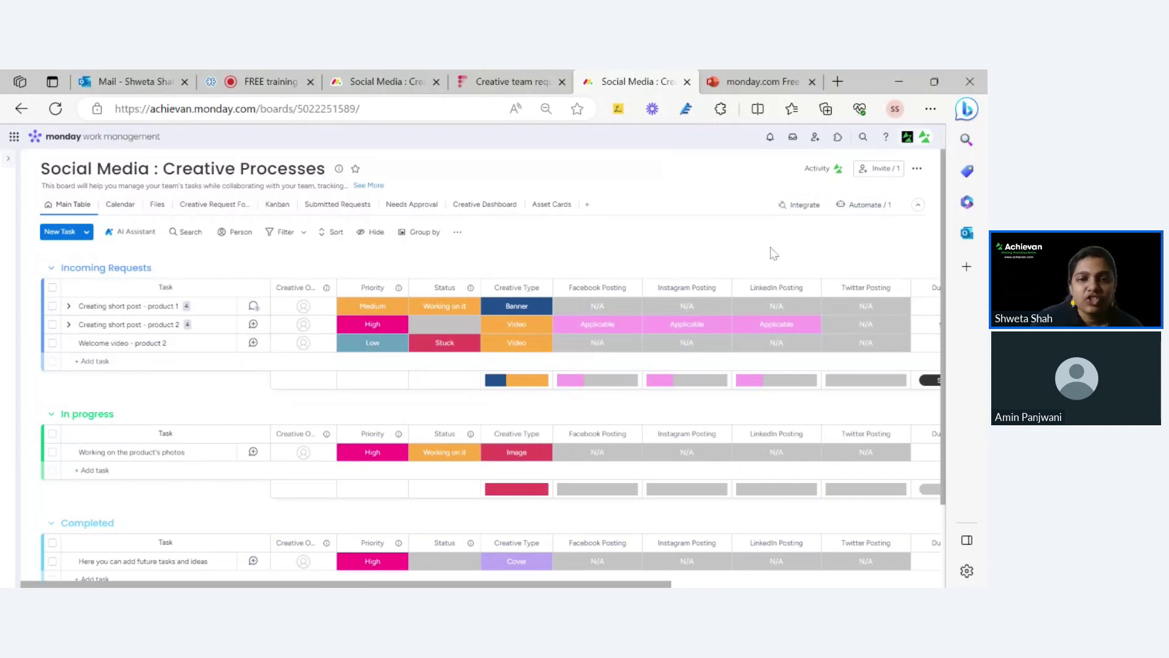
{"action": "left_click", "coordinate": [471, 346]}
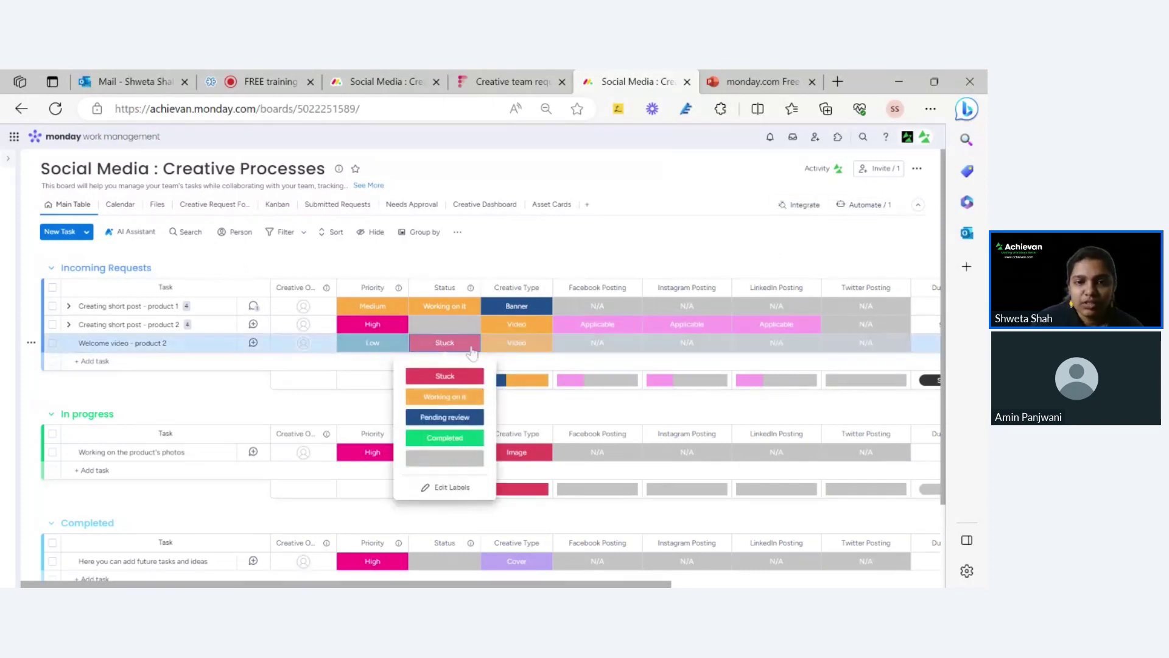
{"action": "left_click", "coordinate": [470, 346]}
{"action": "left_click", "coordinate": [463, 345]}
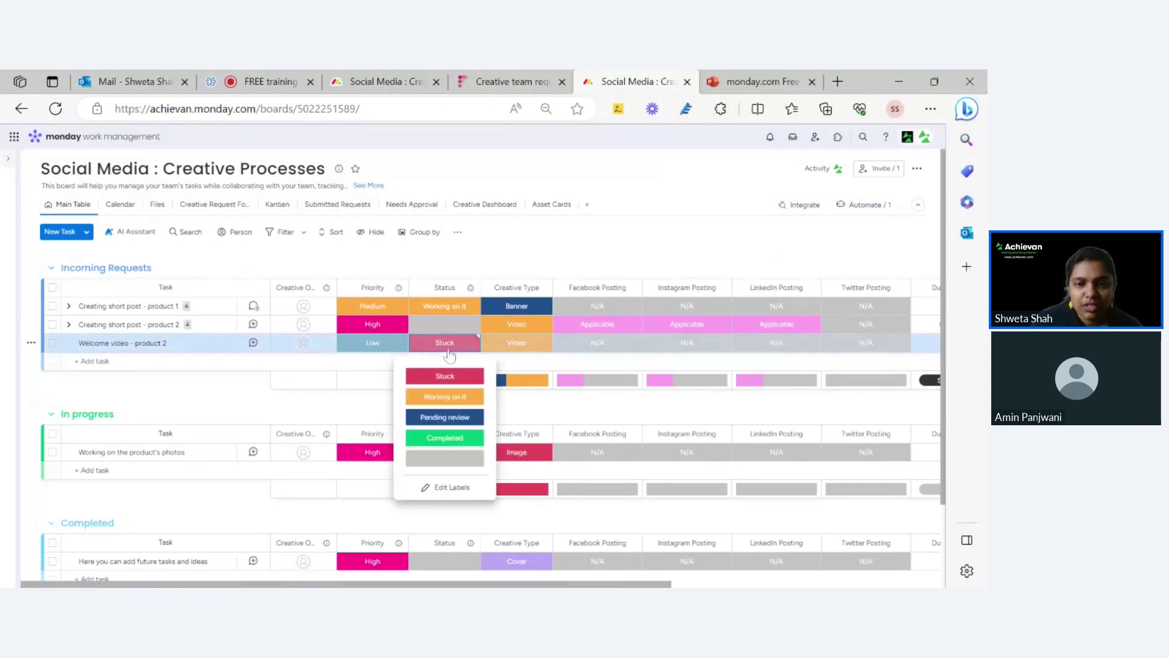
{"action": "left_click", "coordinate": [440, 460]}
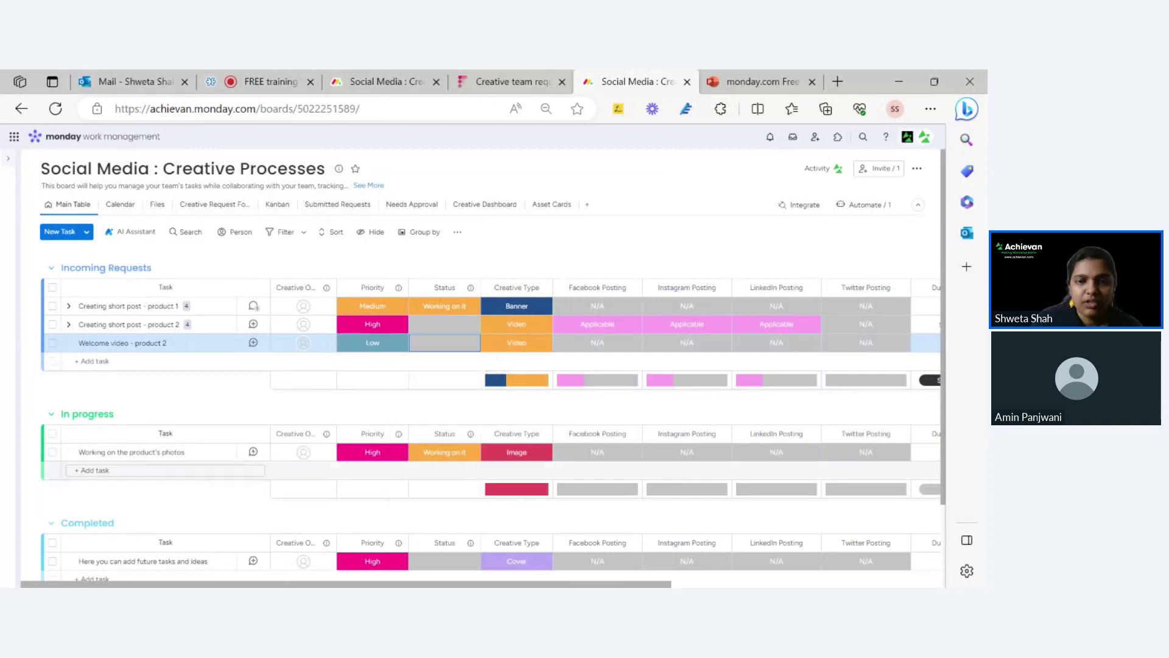
Review the active status-based automation and the Status labels available for "Welcome video - product 2"
{"action": "left_click", "coordinate": [871, 210]}
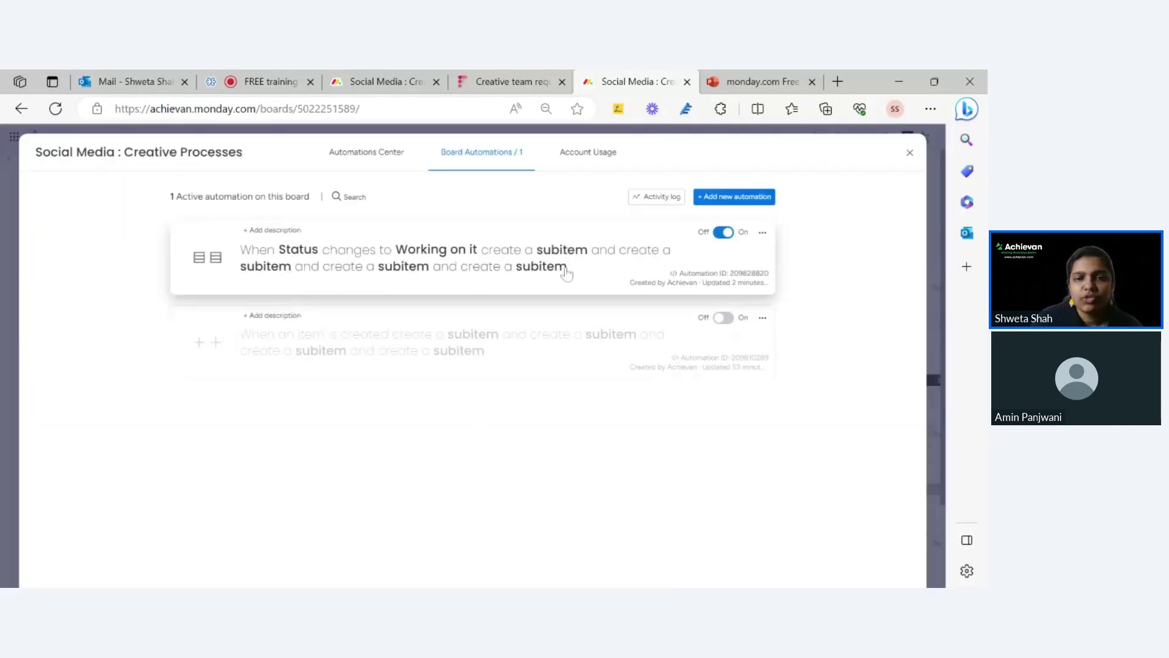
{"action": "left_click", "coordinate": [909, 153]}
{"action": "left_click", "coordinate": [444, 343]}
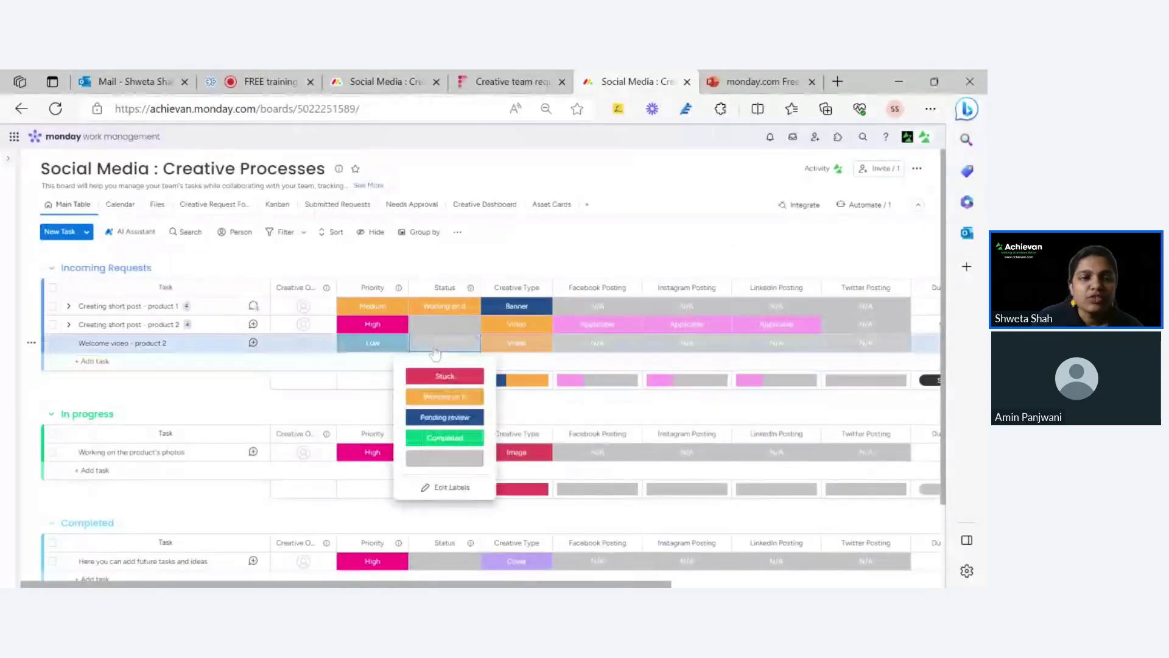
{"action": "left_click", "coordinate": [152, 393]}
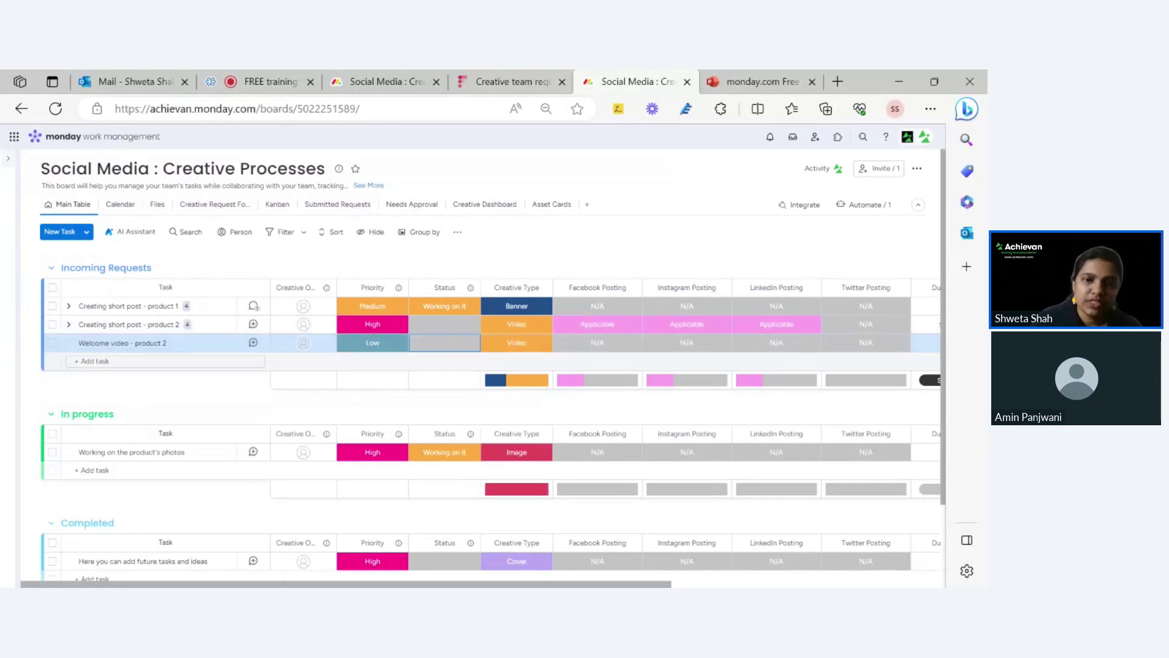
Add a new label named Approved to the Status column and check it in the label list
{"action": "left_click", "coordinate": [444, 342]}
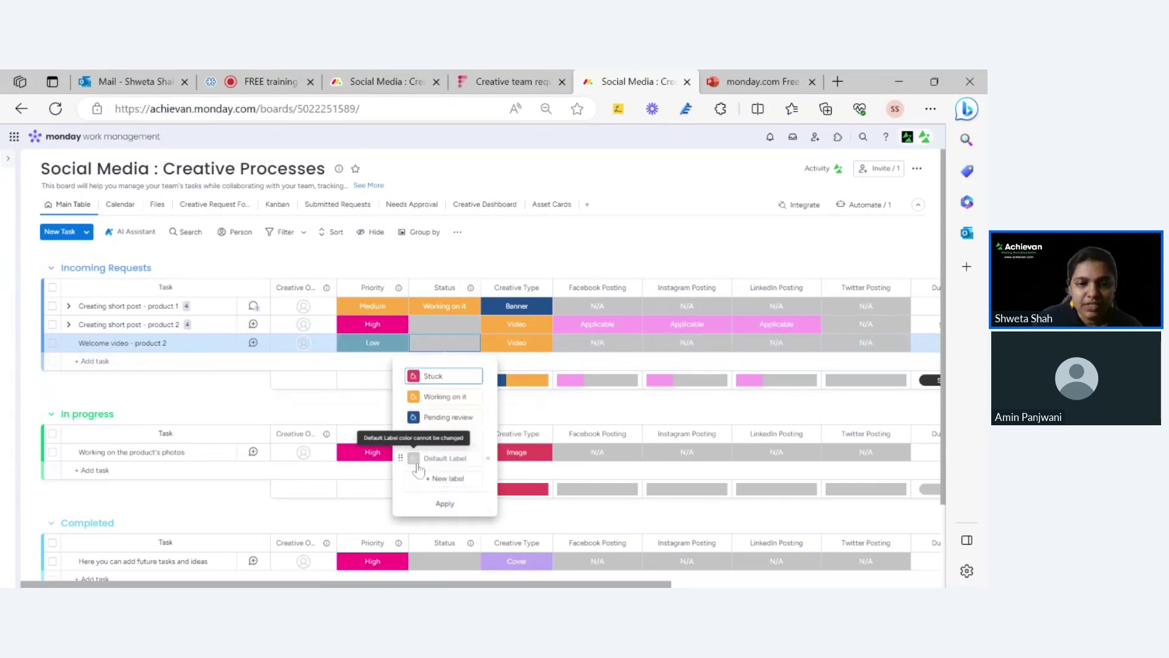
{"action": "left_click", "coordinate": [443, 478]}
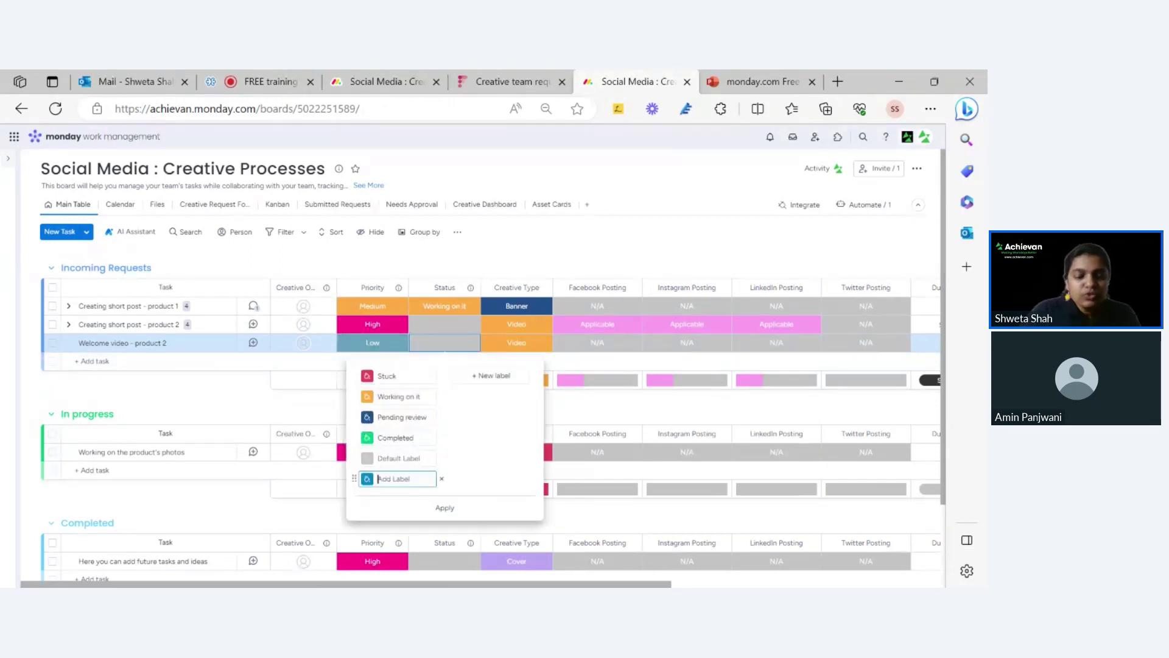
{"action": "type", "text": "Approved"}
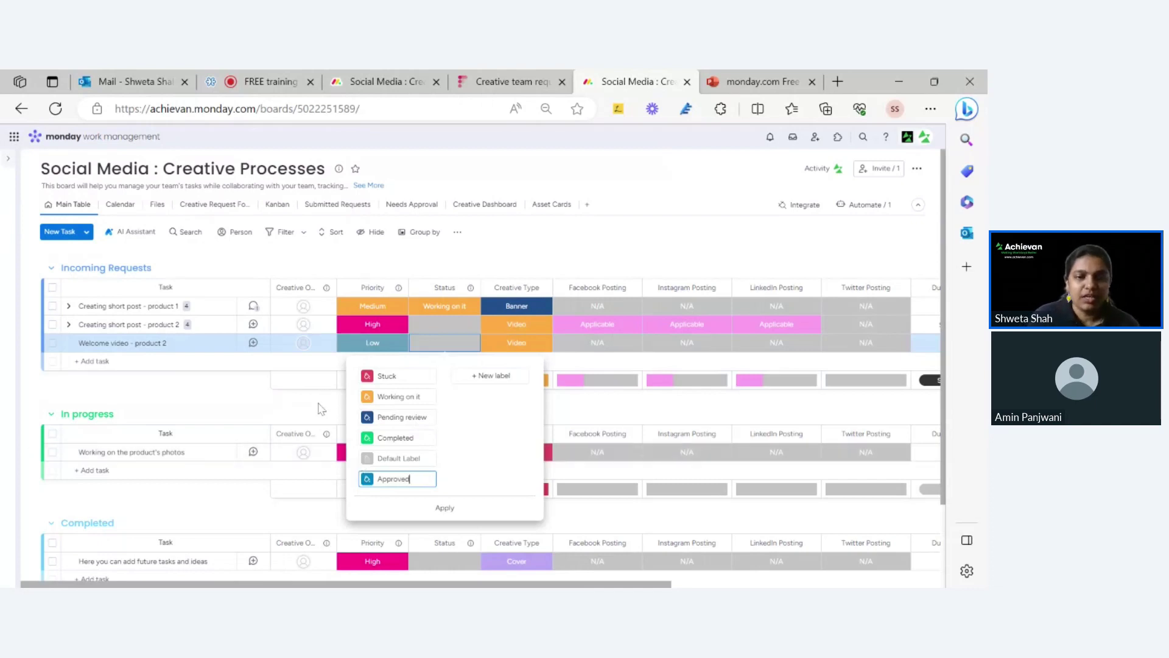
{"action": "left_click", "coordinate": [320, 408]}
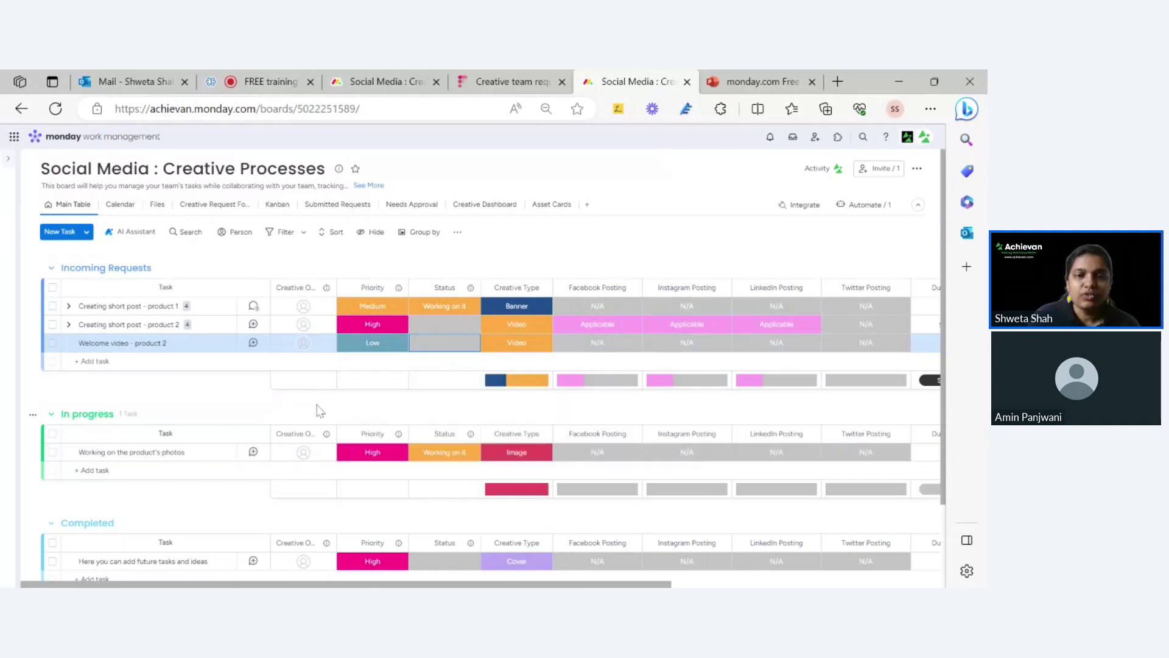
{"action": "left_click", "coordinate": [452, 346]}
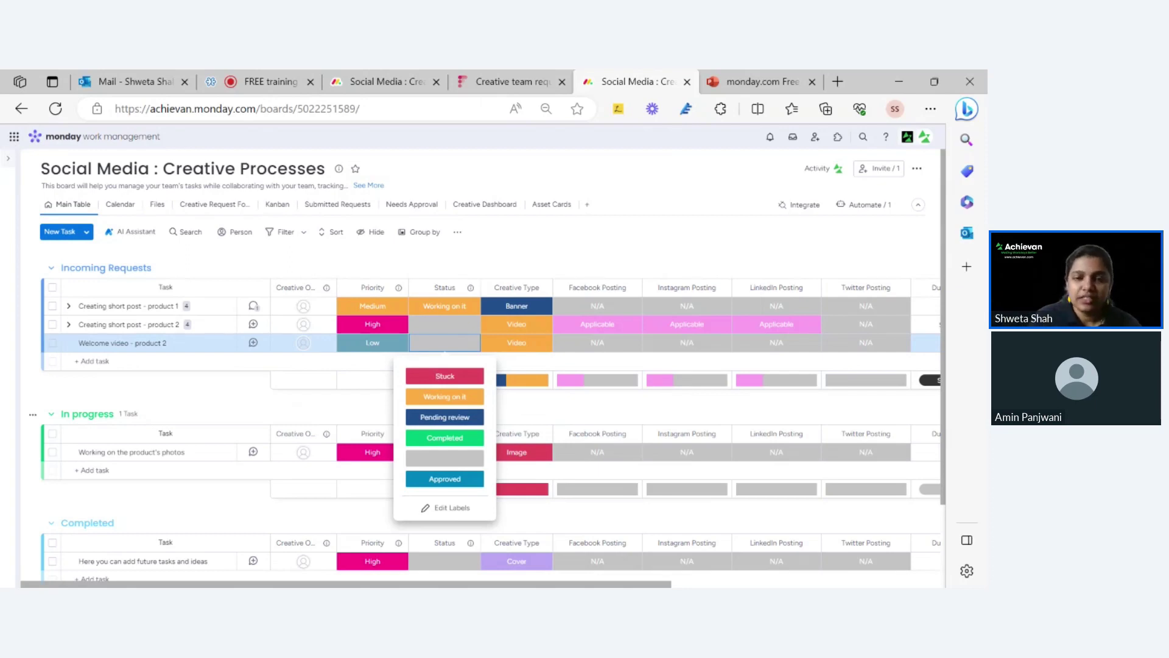
{"action": "left_click", "coordinate": [527, 409]}
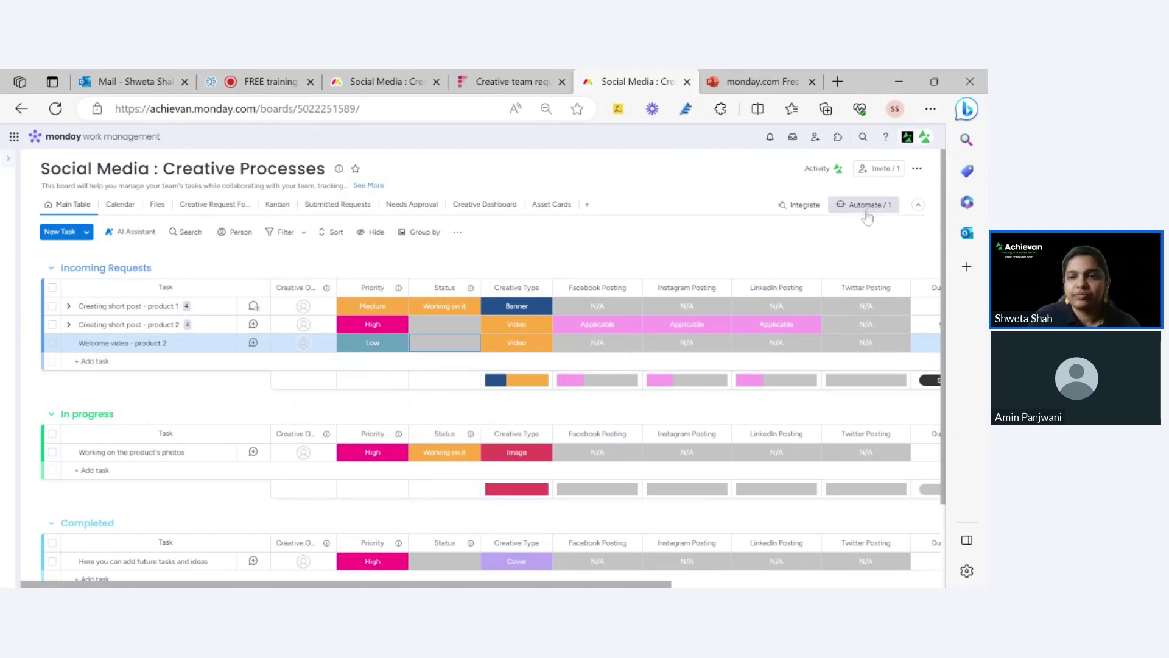
Change the status-based automation's trigger value to Approved, update the automation, and return to the board
{"action": "left_click", "coordinate": [446, 348]}
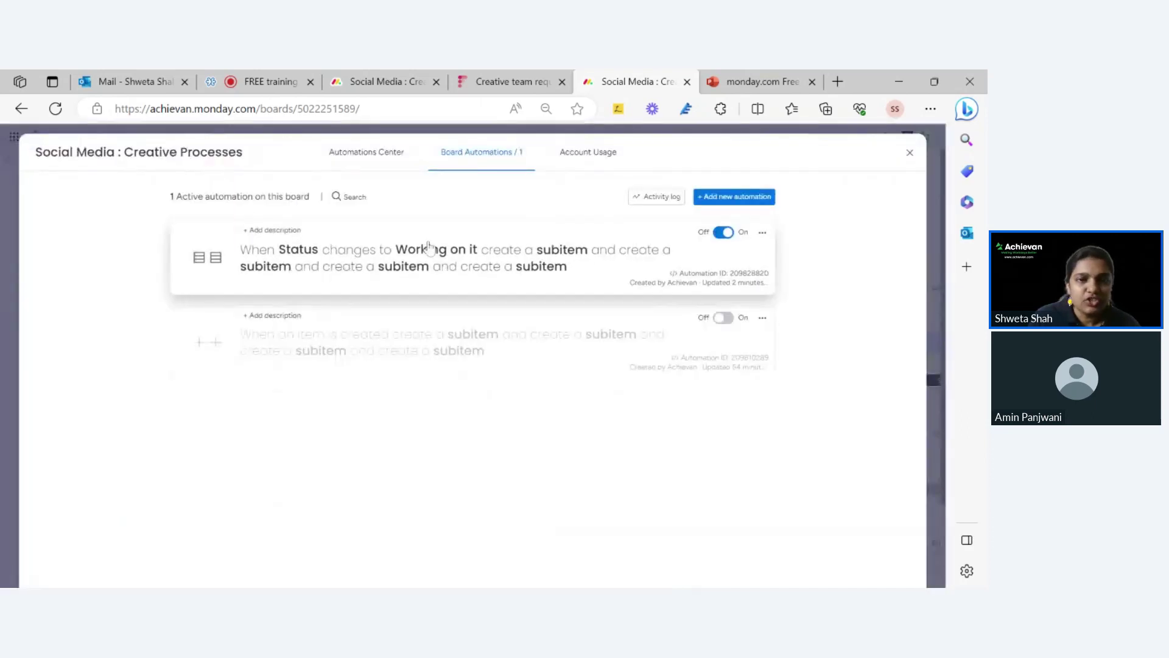
{"action": "left_click", "coordinate": [429, 246]}
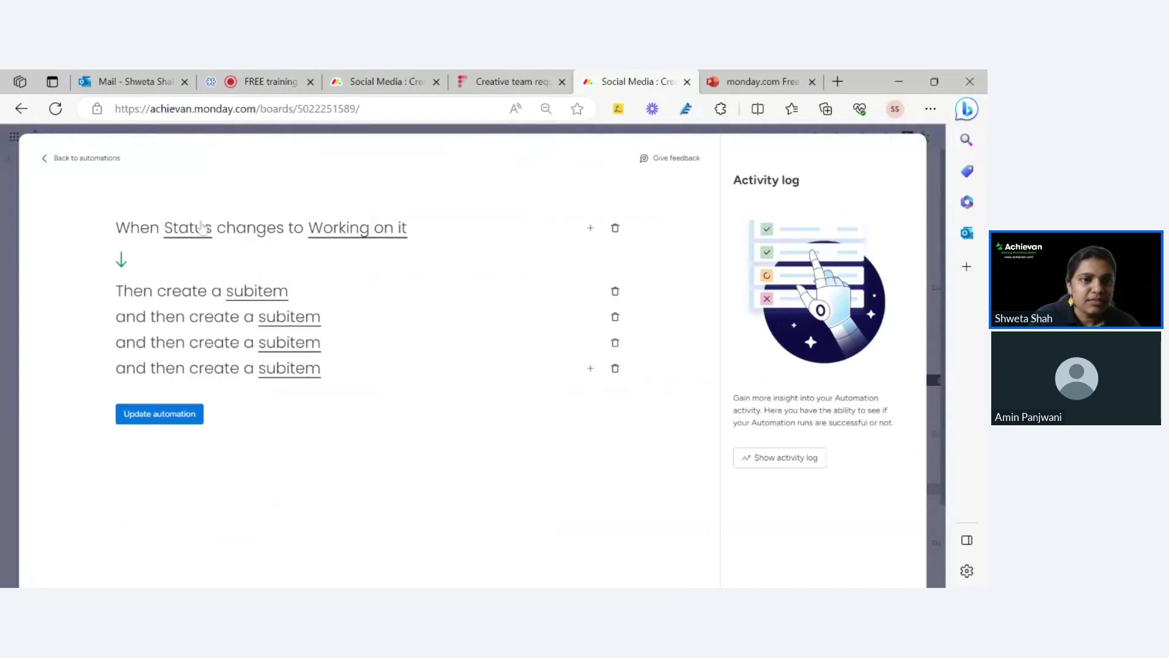
{"action": "left_click", "coordinate": [350, 230]}
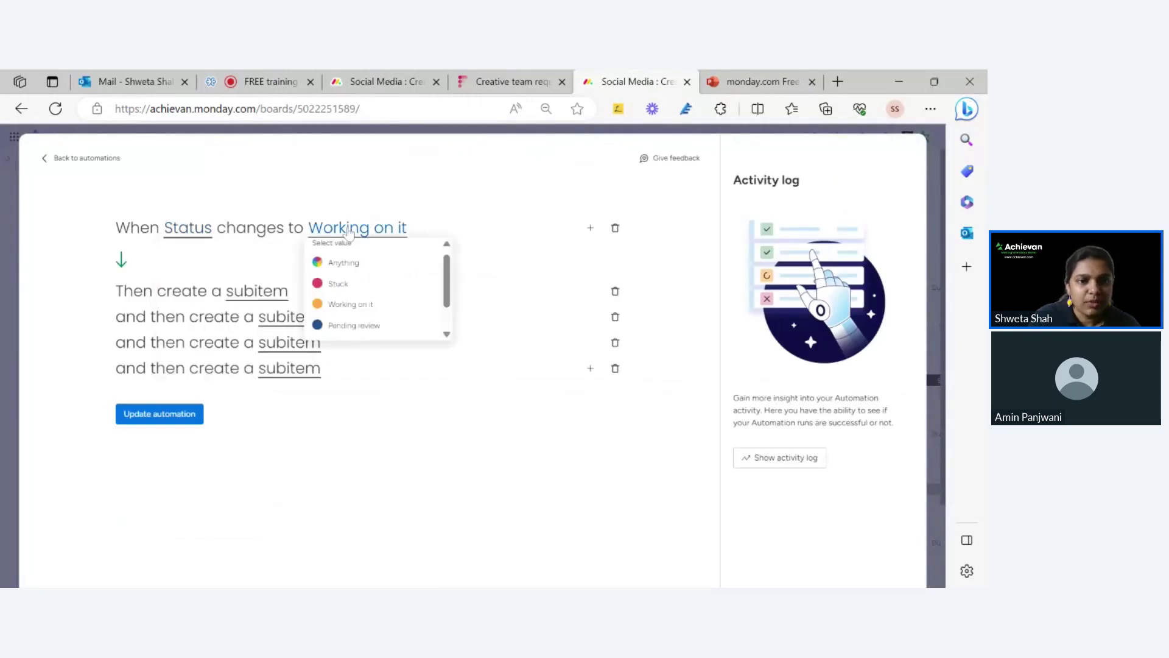
{"action": "scroll", "coordinate": [353, 329], "scroll_direction": "down", "scroll_amount": 2}
{"action": "left_click", "coordinate": [354, 330]}
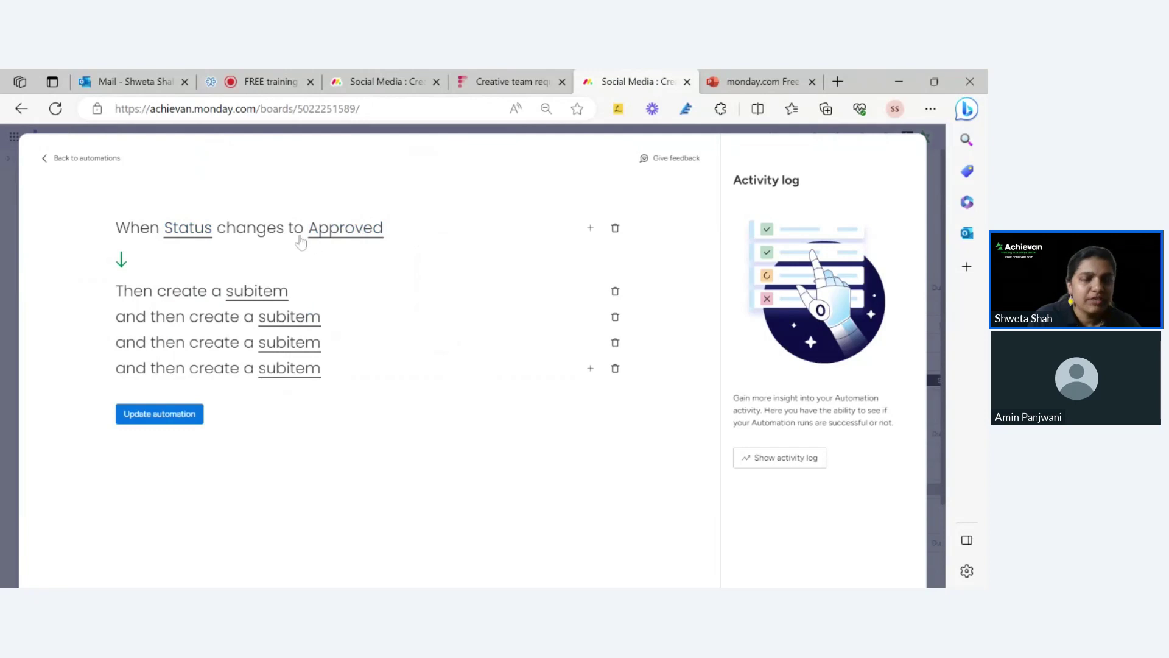
{"action": "left_click", "coordinate": [157, 420]}
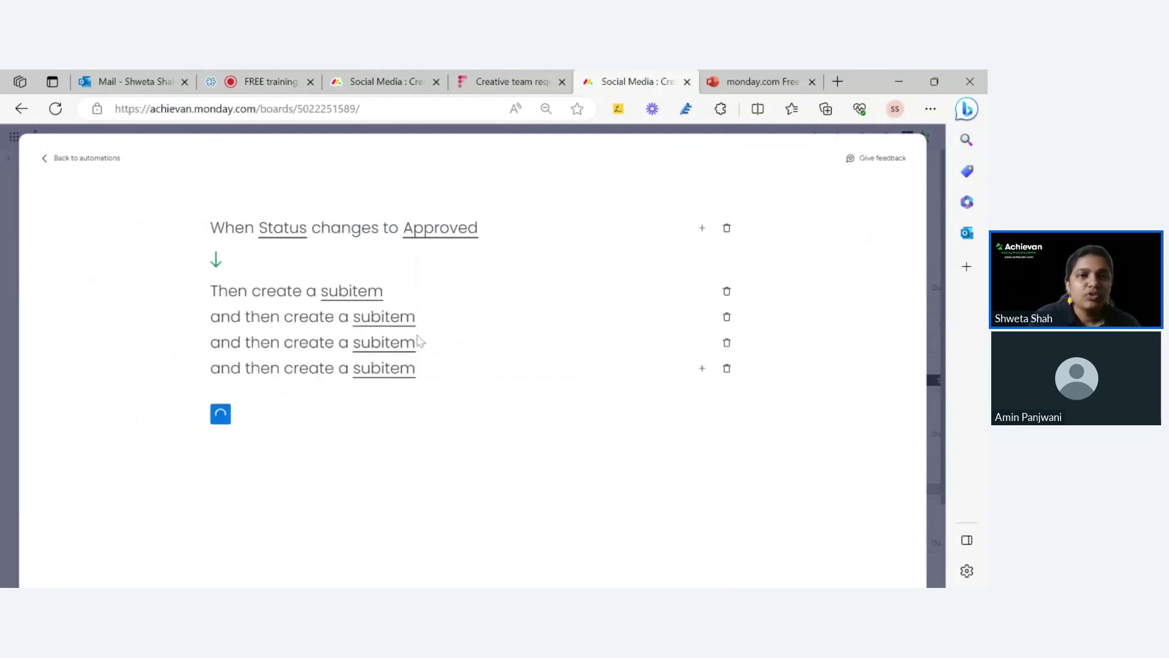
{"action": "left_click", "coordinate": [910, 152]}
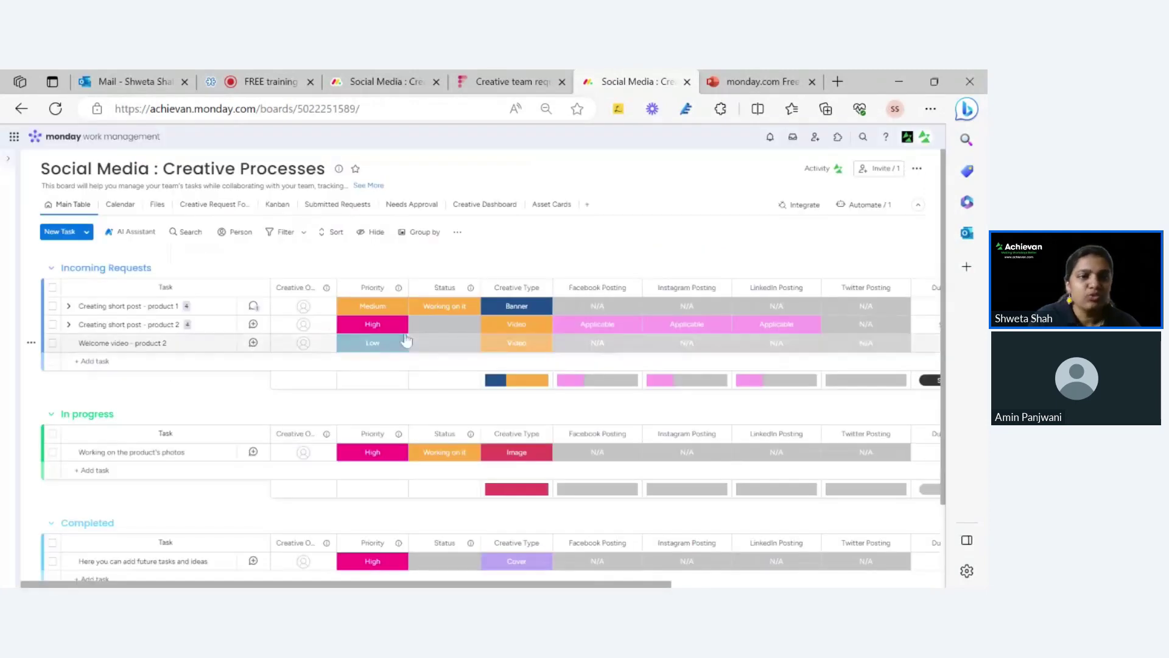
Set the Status of "Welcome video - product 2" to Approved to test the automation
{"action": "left_click", "coordinate": [447, 349]}
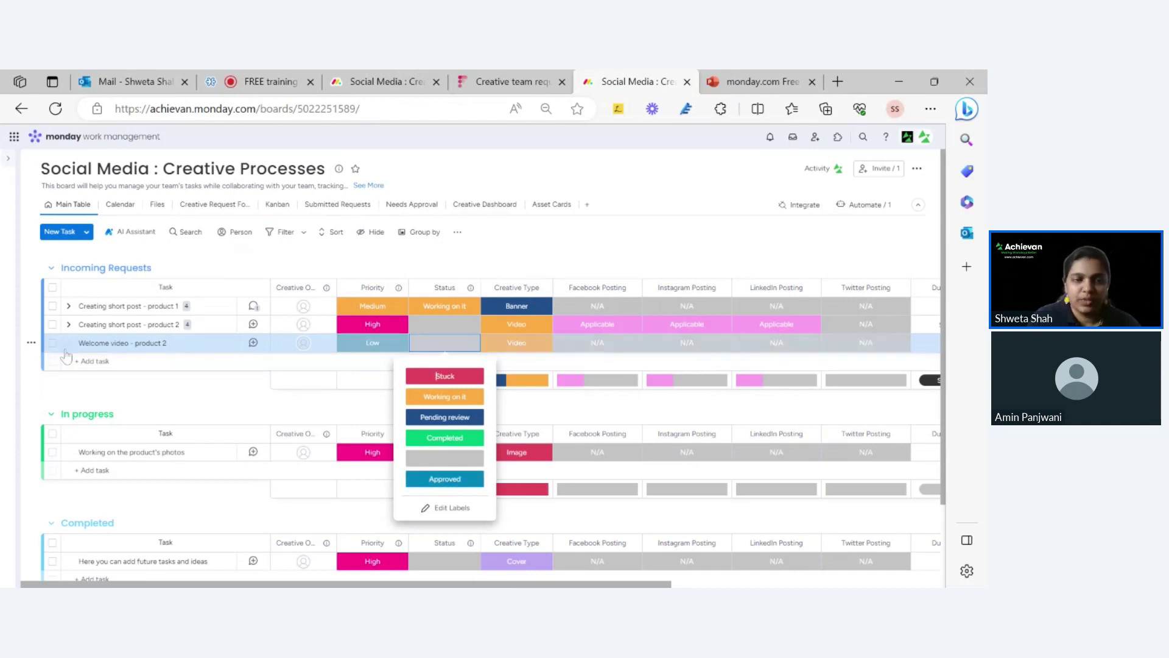
{"action": "left_click", "coordinate": [141, 398]}
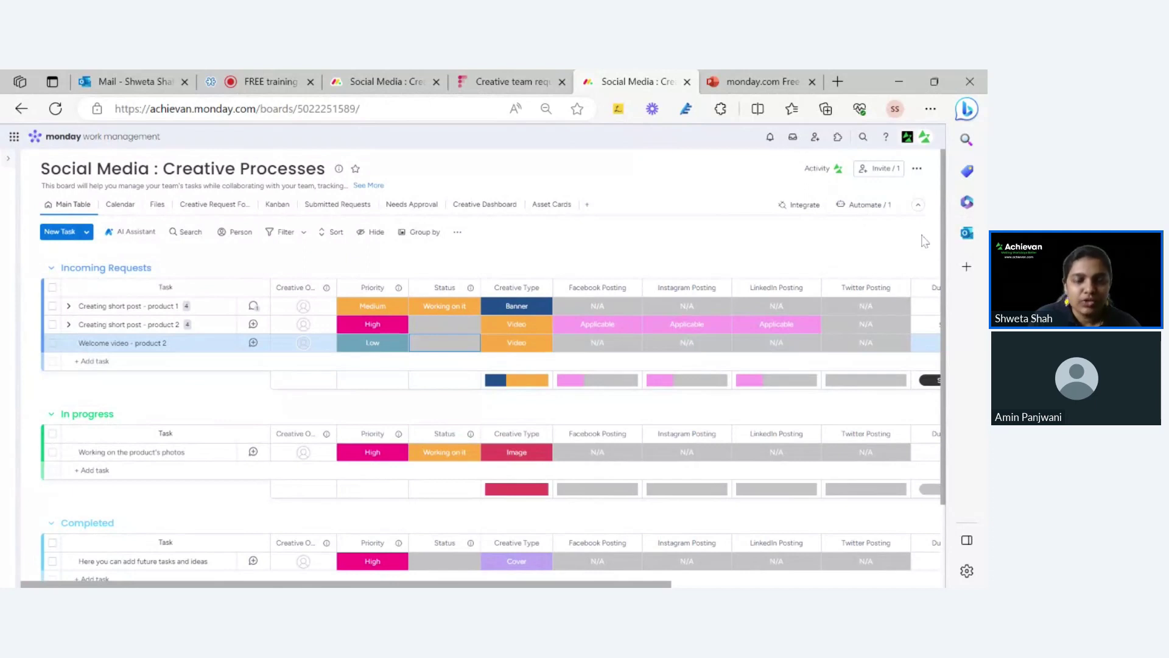
{"action": "left_click", "coordinate": [460, 349]}
{"action": "left_click", "coordinate": [445, 478]}
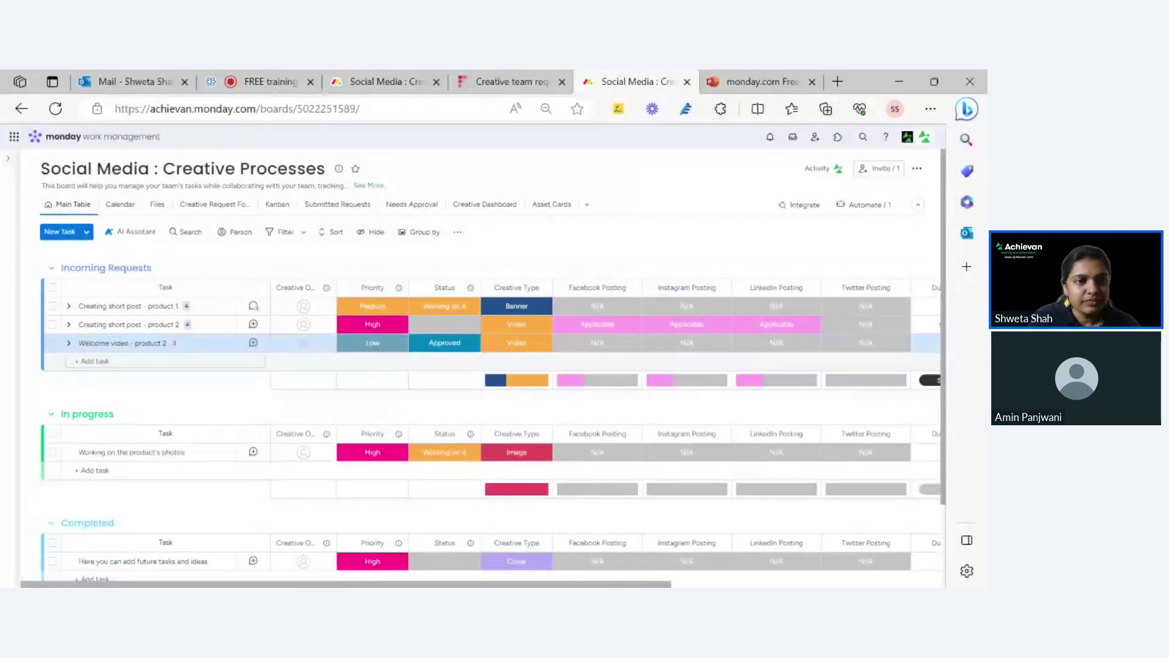
Expand "Welcome video - product 2" to examine its subitems and the Task Status options of Brainstorm
{"action": "left_click", "coordinate": [69, 342]}
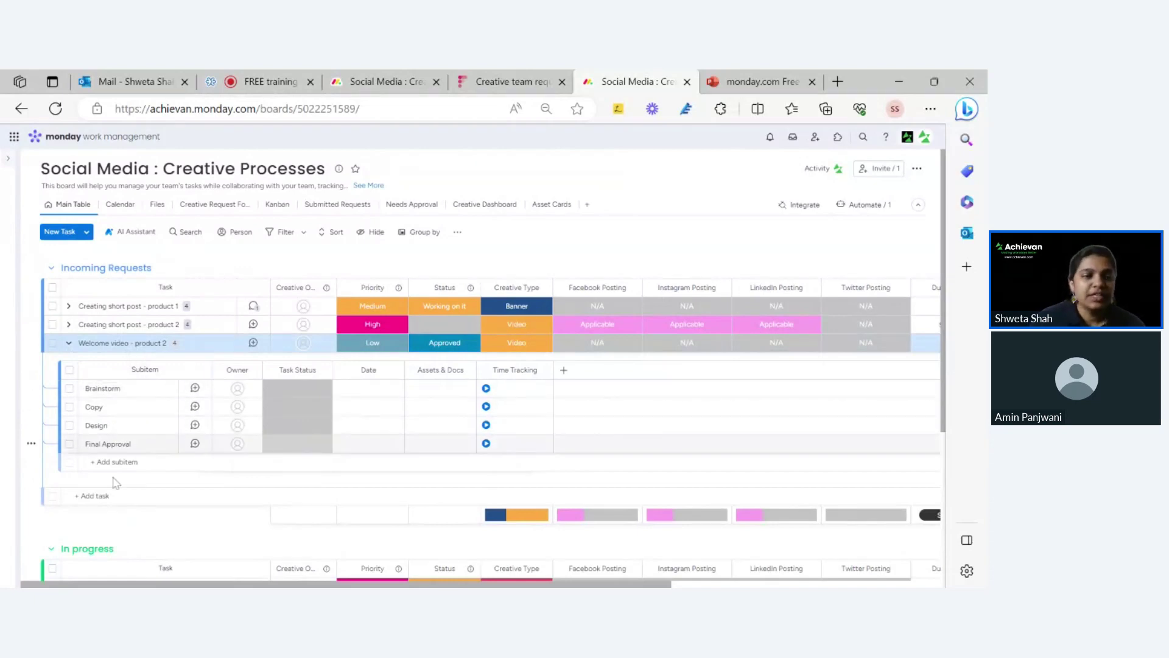
{"action": "left_click", "coordinate": [68, 343]}
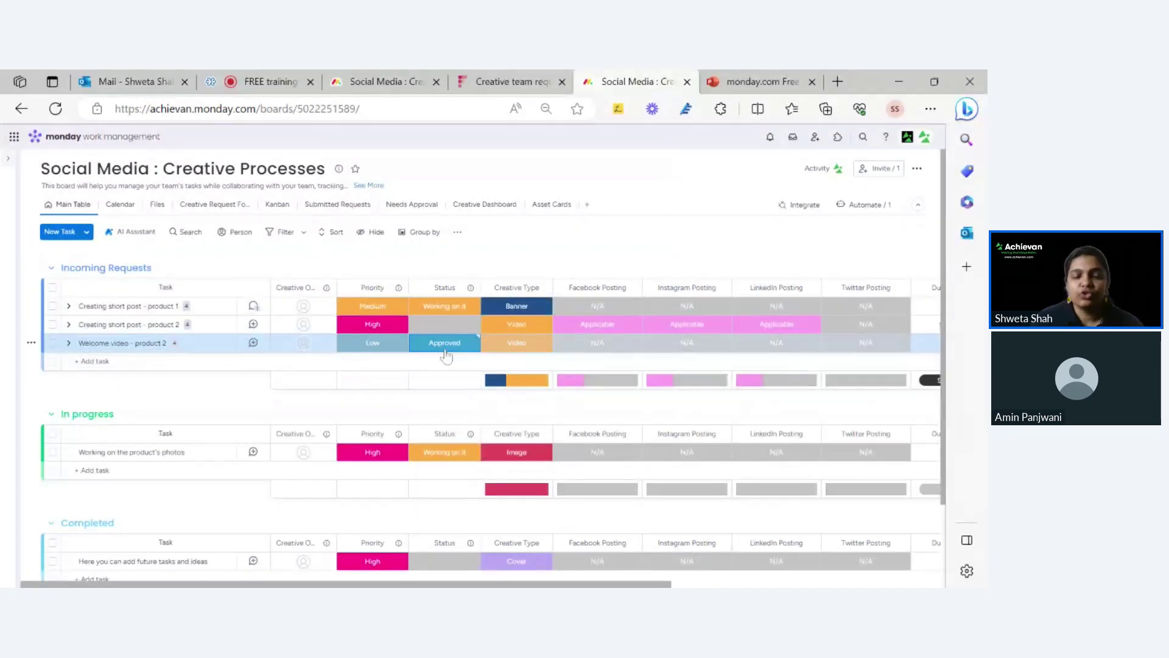
{"action": "left_click", "coordinate": [70, 344]}
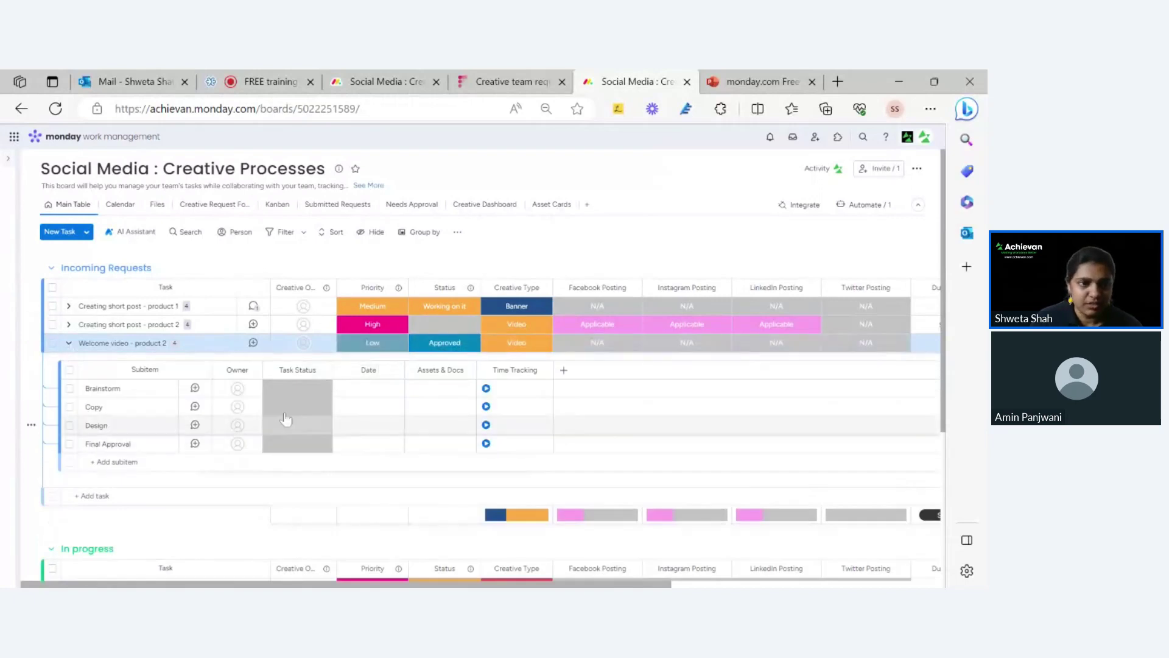
{"action": "left_click", "coordinate": [312, 390]}
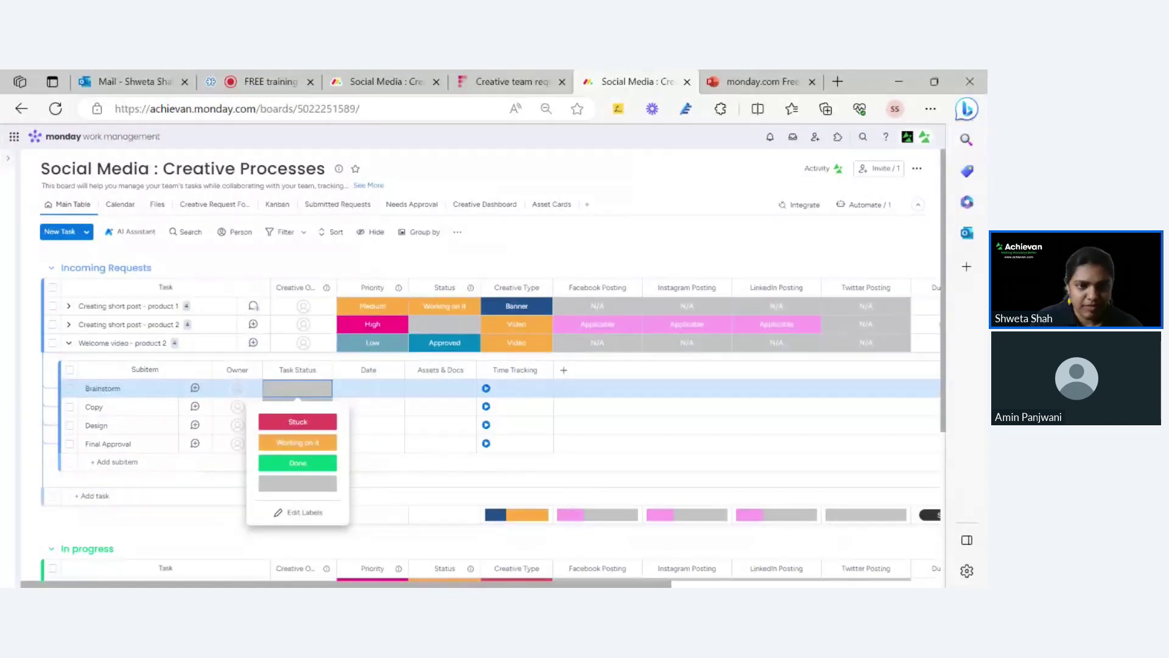
{"action": "left_click", "coordinate": [148, 531]}
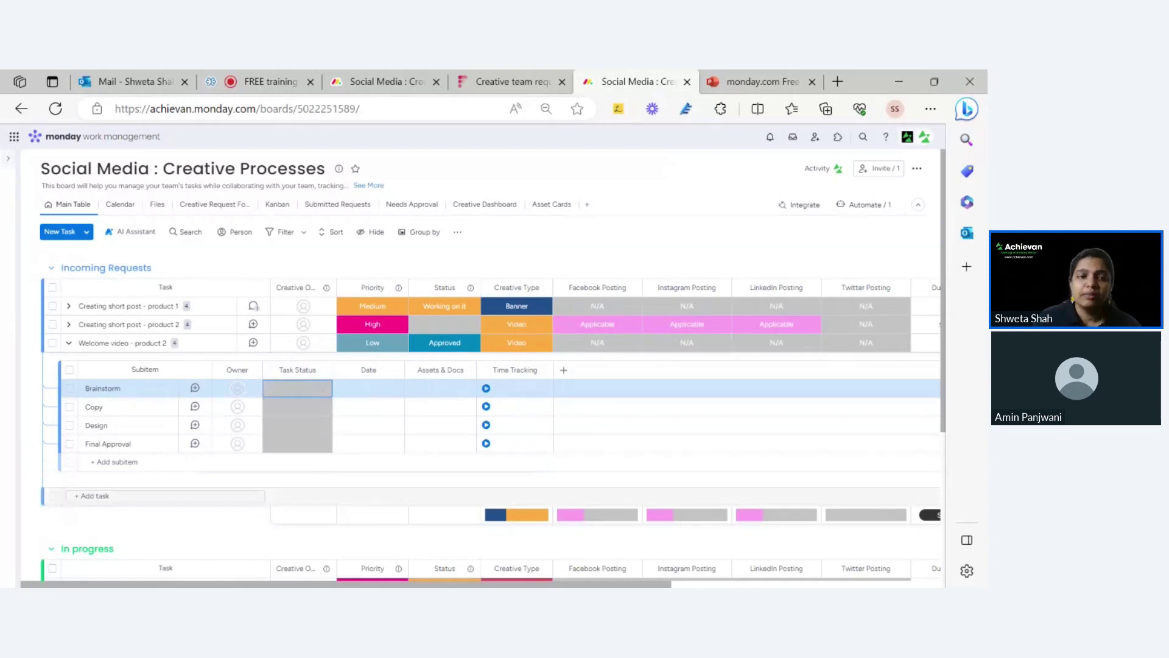
Collapse "Welcome video - product 2" and move it above "Creating short post - product 2" in Incoming Requests
{"action": "left_click", "coordinate": [69, 344]}
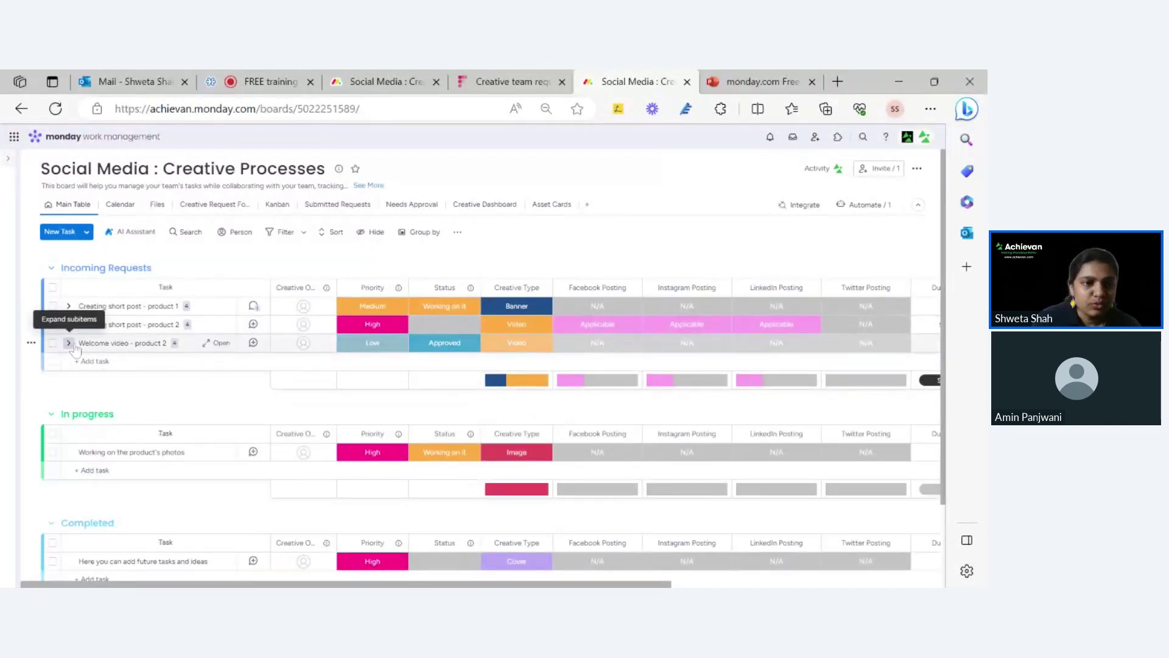
{"action": "left_click_drag", "start_coordinate": [56, 343], "coordinate": [57, 324]}
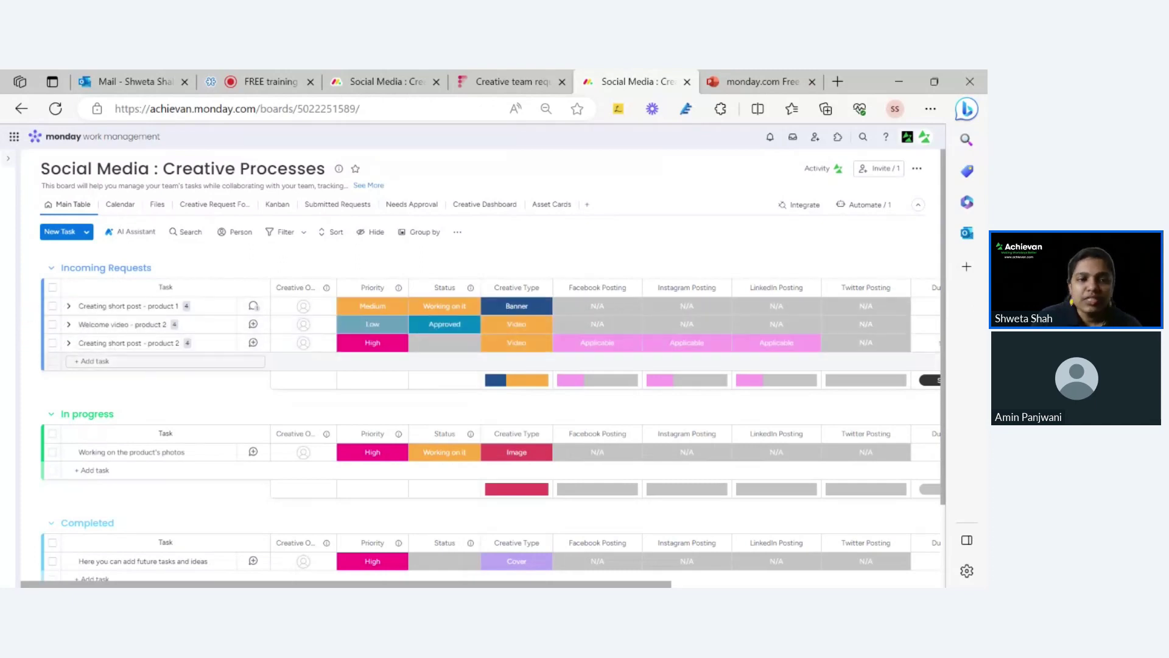
Expand "Creating short post - product 2" and examine the Task Status options of its Brainstorm subitem
{"action": "left_click", "coordinate": [69, 344]}
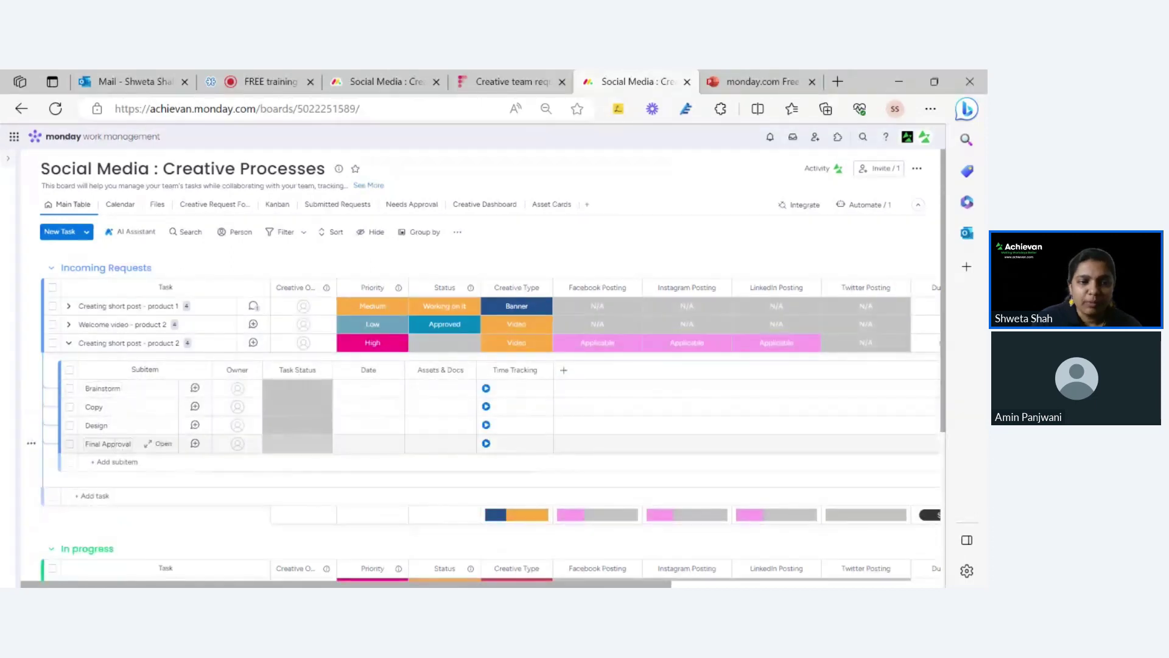
{"action": "left_click", "coordinate": [313, 393]}
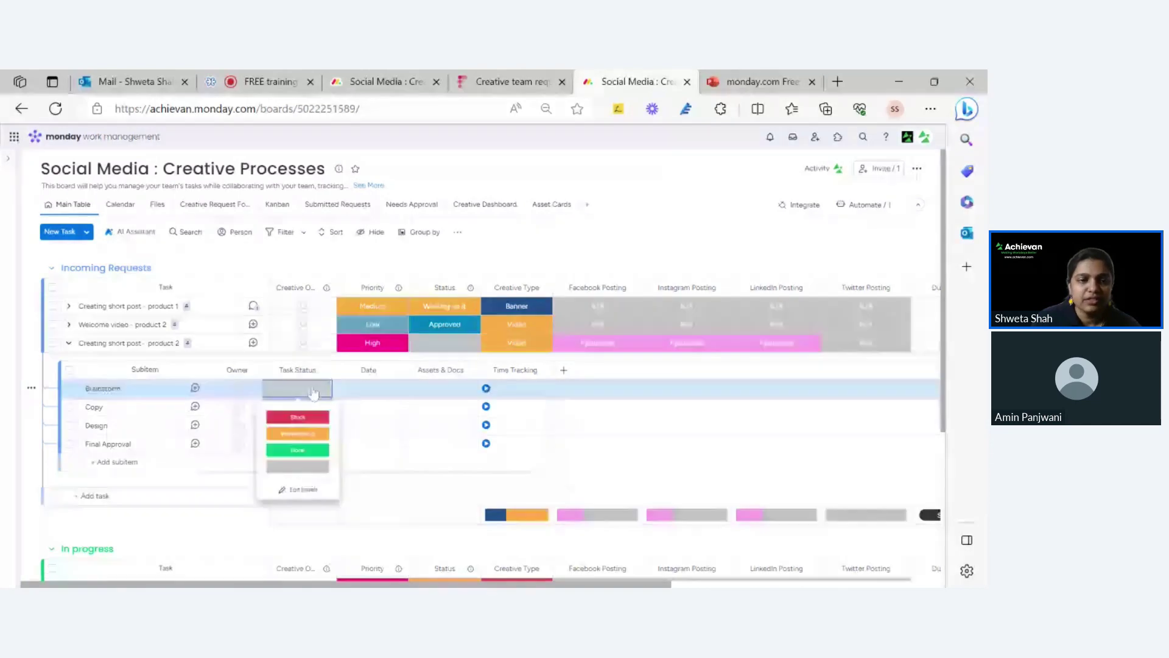
{"action": "left_click", "coordinate": [304, 389]}
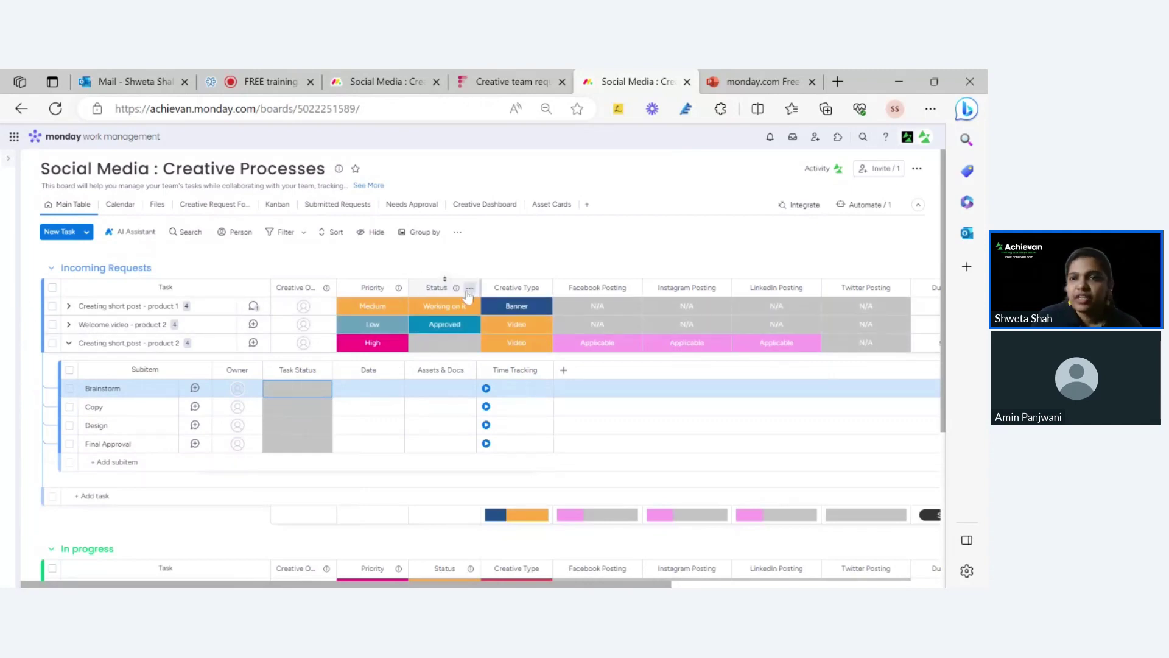
Reload the board and look through the Priority column's options
{"action": "left_click", "coordinate": [54, 111]}
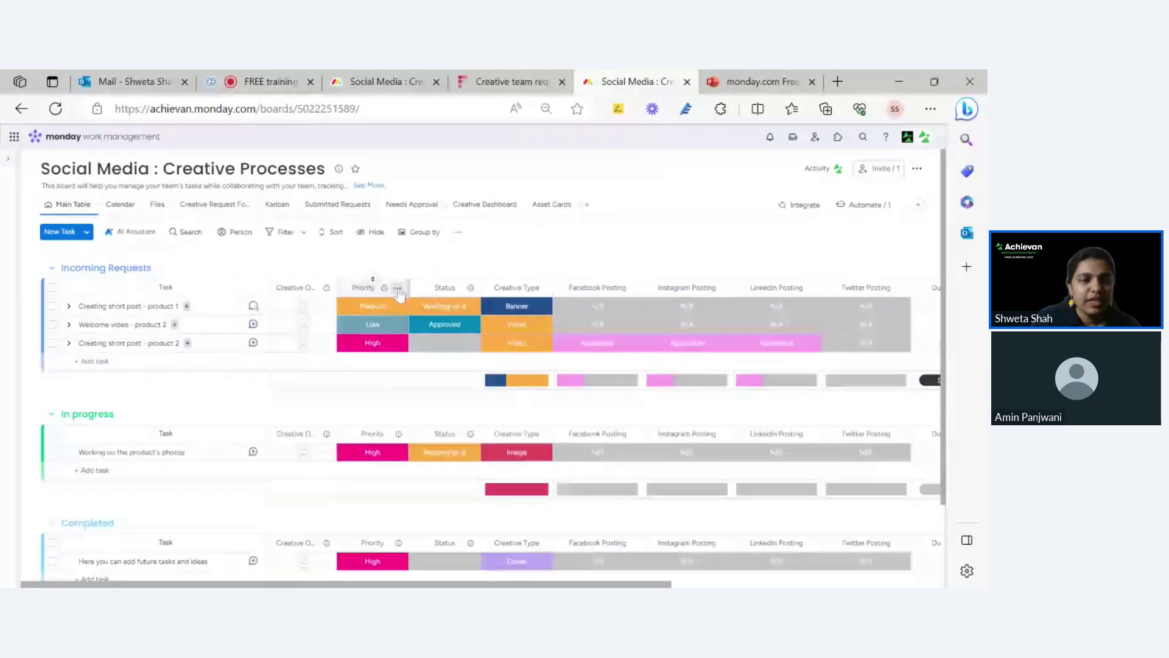
{"action": "left_click", "coordinate": [69, 342]}
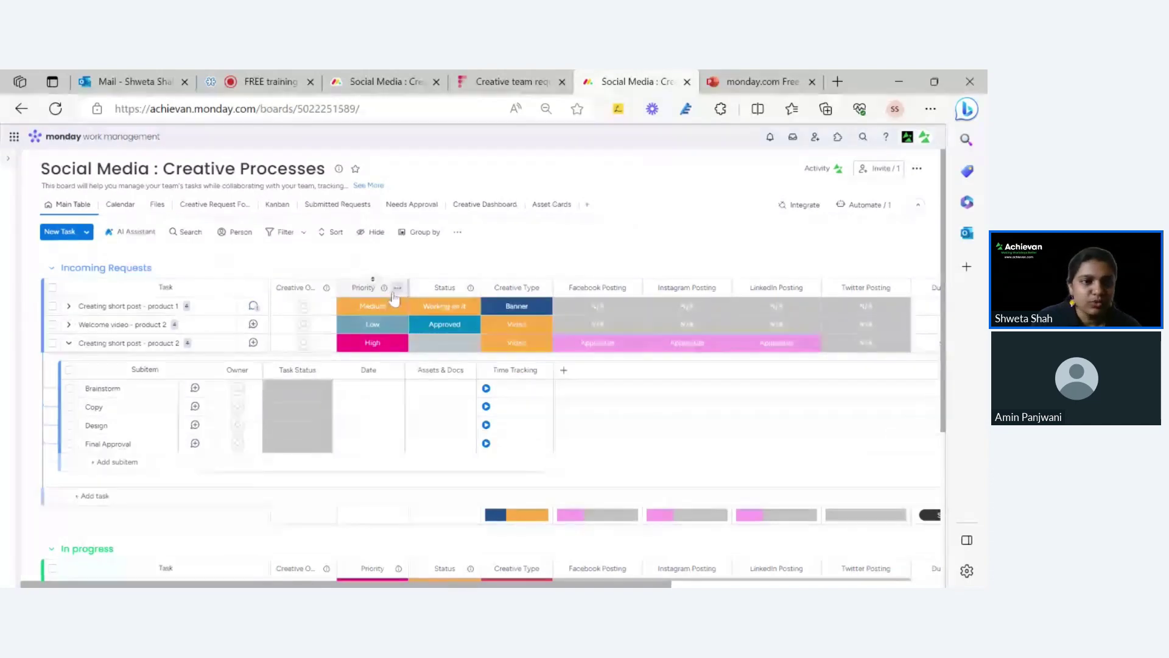
{"action": "left_click", "coordinate": [69, 343]}
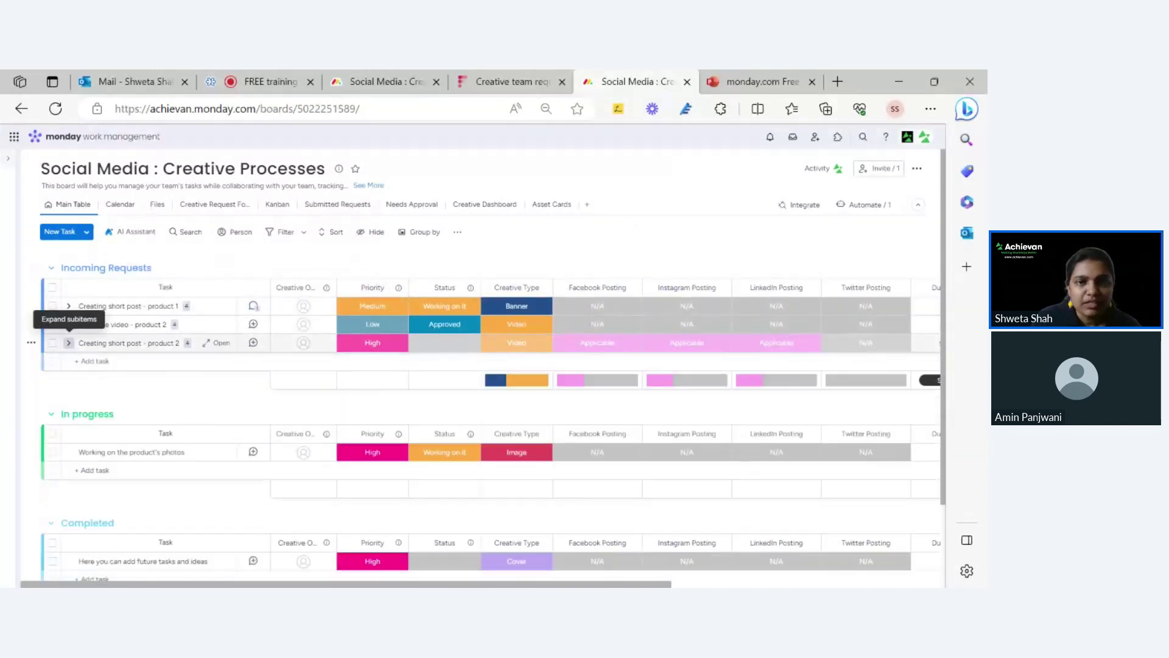
{"action": "left_click", "coordinate": [398, 288]}
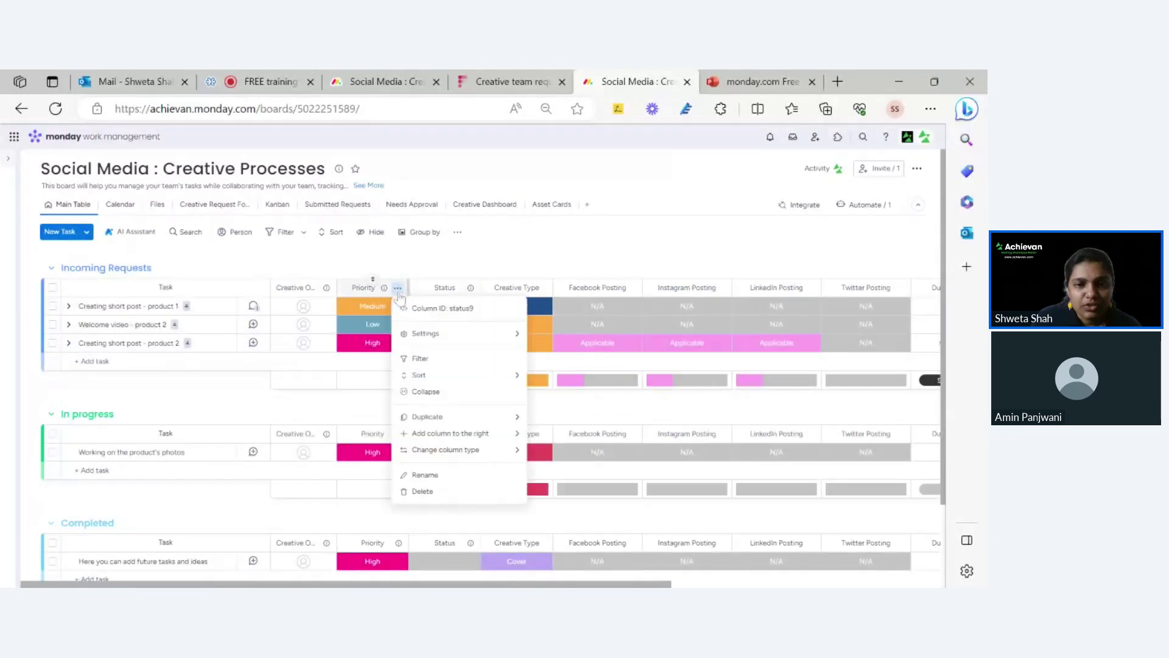
{"action": "left_click", "coordinate": [460, 255]}
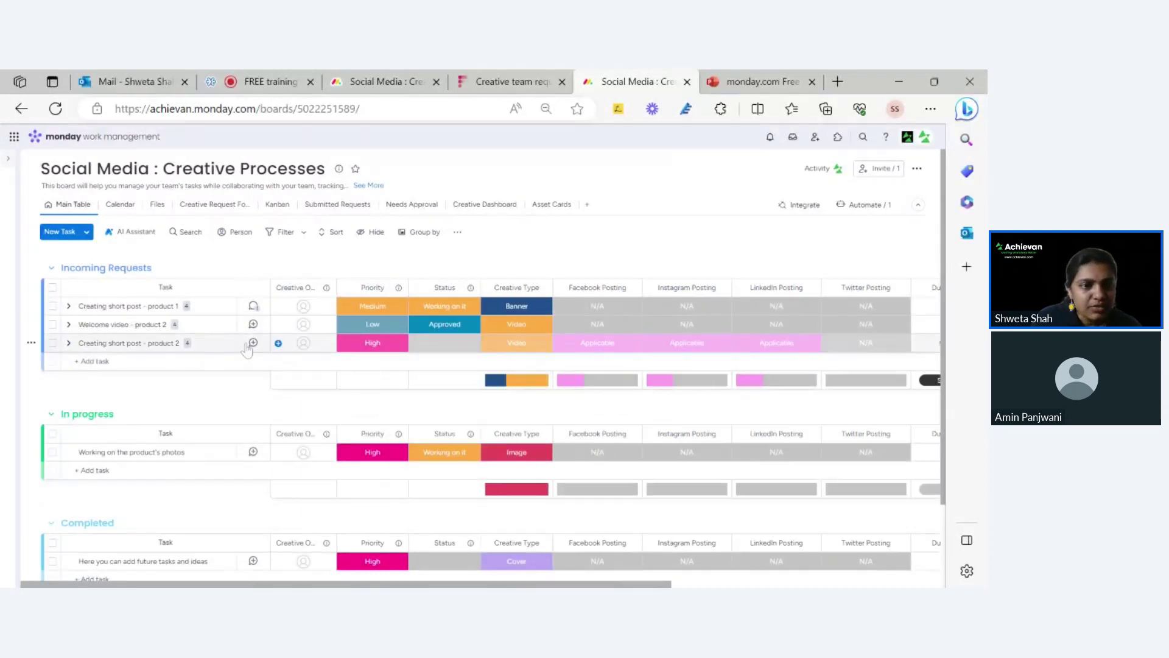
Show the summary of the subitems' Task Status column on the parent items and reload the board
{"action": "left_click", "coordinate": [69, 343]}
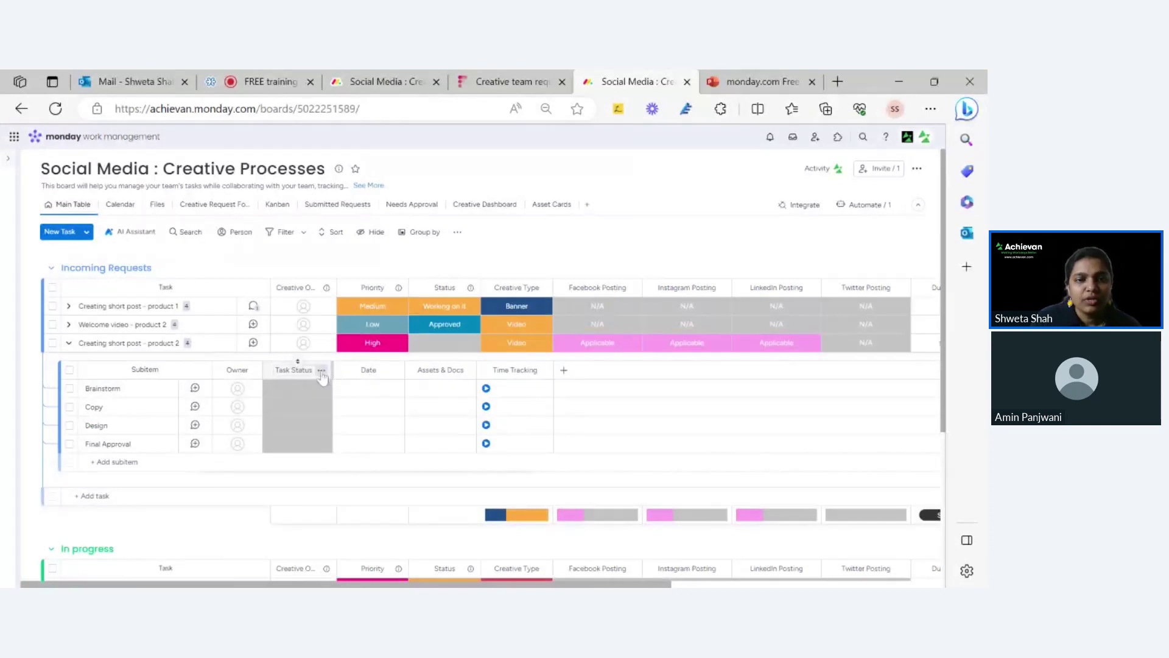
{"action": "left_click", "coordinate": [321, 372]}
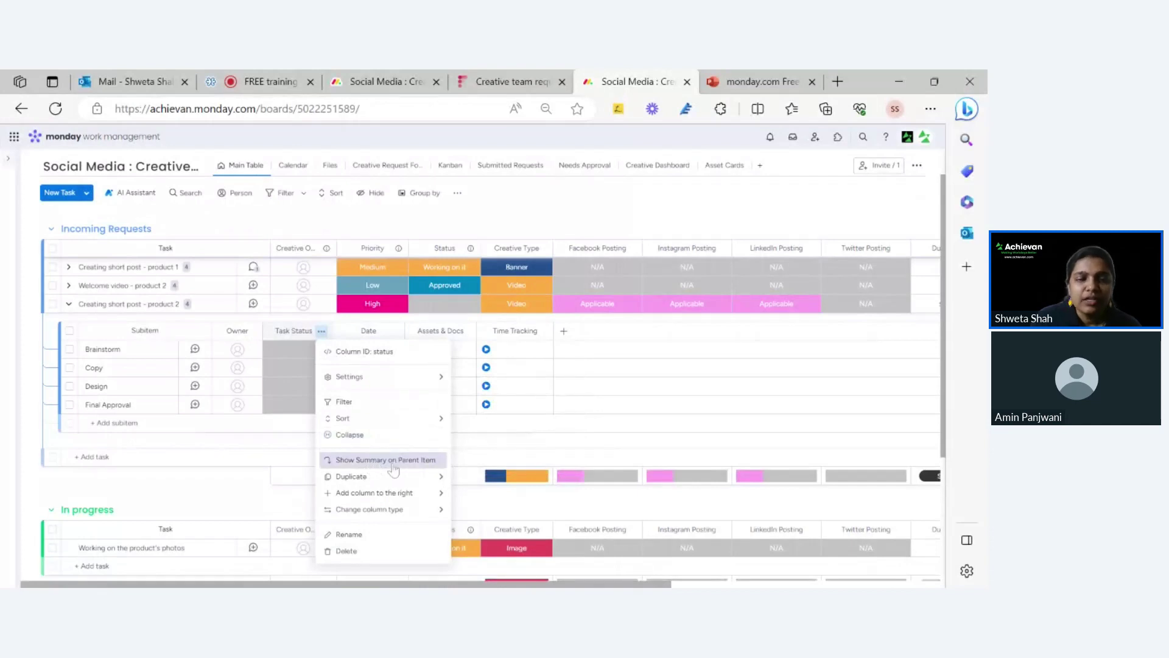
{"action": "left_click", "coordinate": [393, 461]}
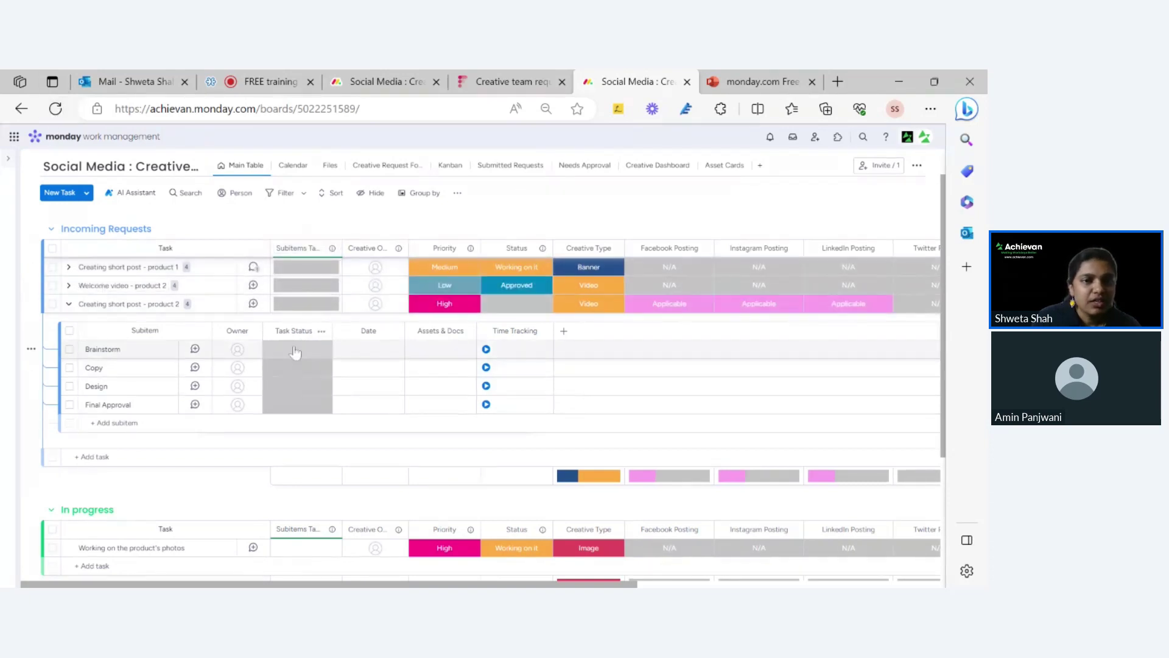
{"action": "left_click", "coordinate": [56, 108]}
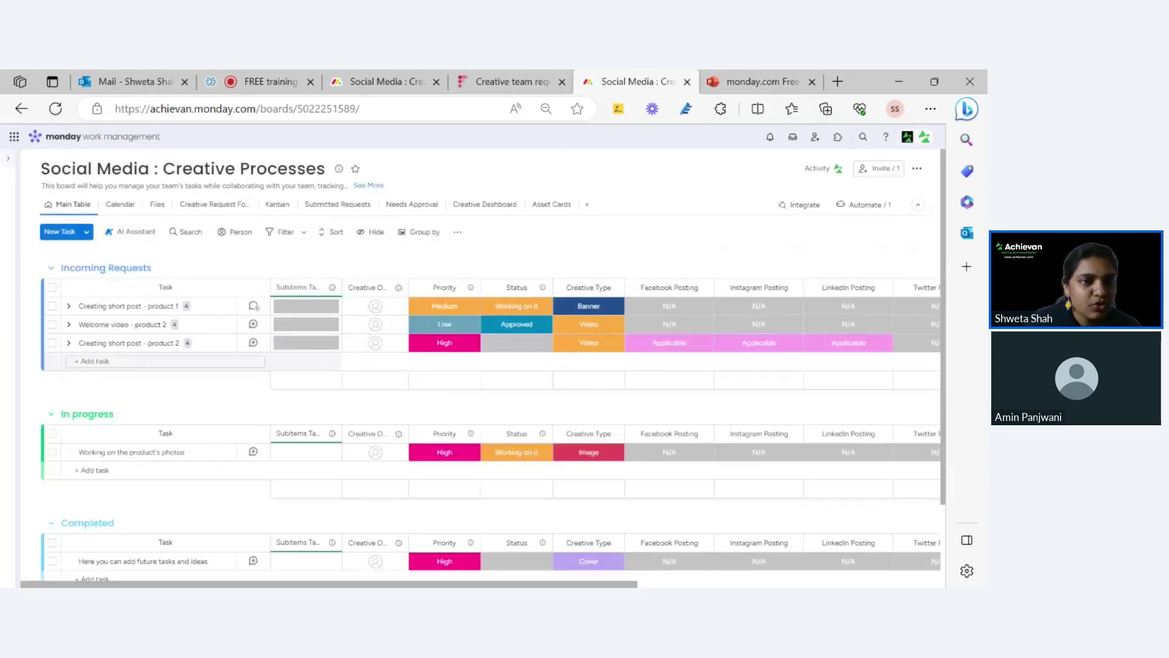
Set the Task Status of the Brainstorm subitem under "Creating short post - product 2" to Working on it
{"action": "left_click", "coordinate": [69, 343]}
{"action": "left_click", "coordinate": [69, 344]}
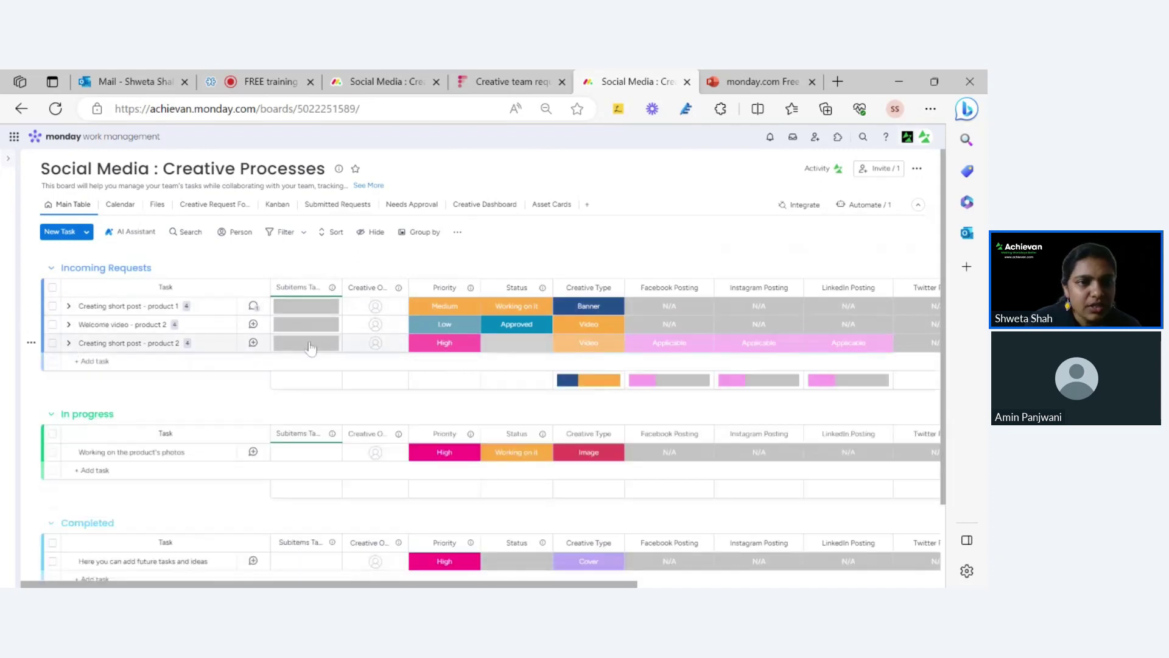
{"action": "left_click", "coordinate": [69, 344]}
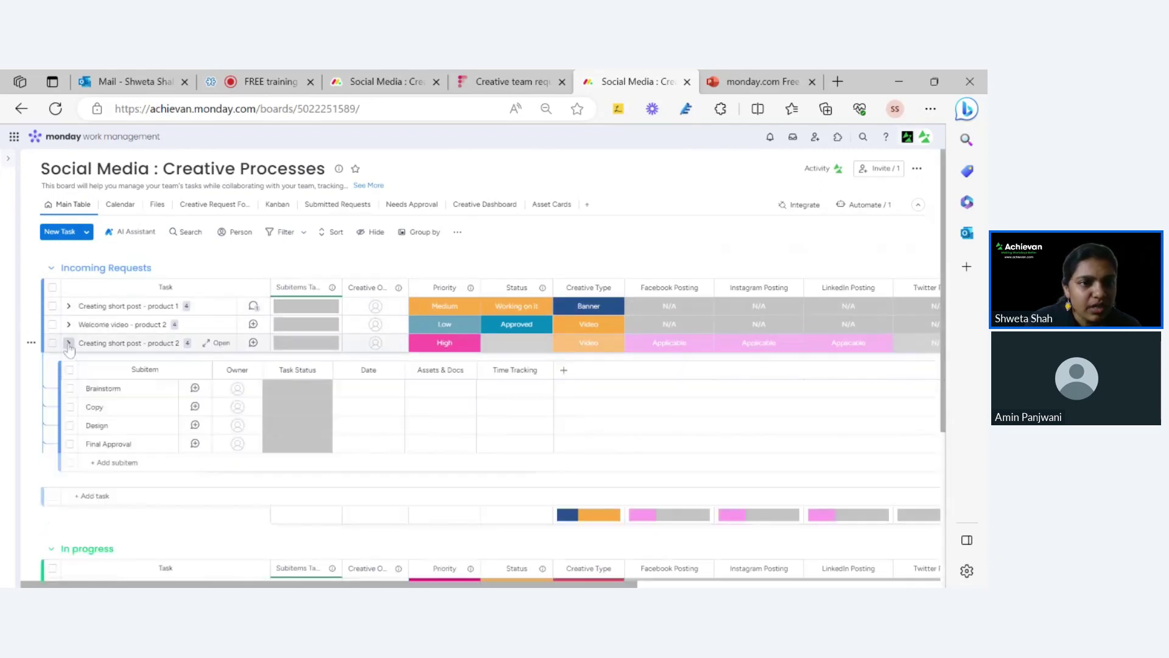
{"action": "left_click", "coordinate": [305, 393]}
{"action": "left_click", "coordinate": [297, 456]}
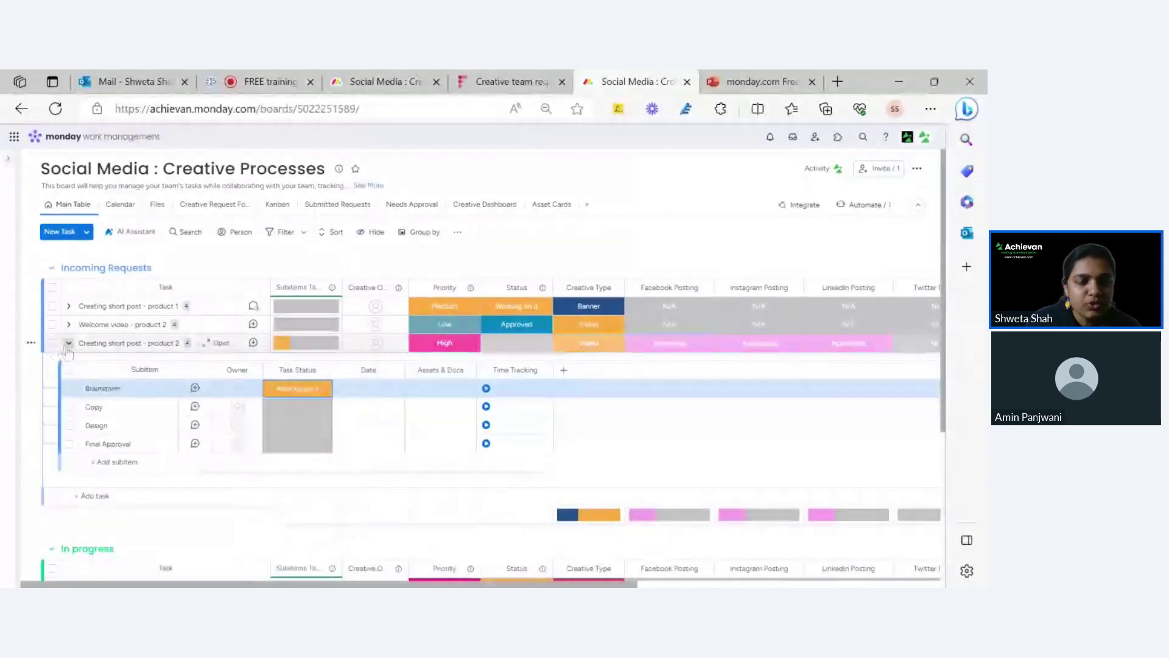
Collapse "Creating short post - product 2" and examine its Task Status summary and that column's full title
{"action": "left_click", "coordinate": [68, 346]}
{"action": "mouse_move", "coordinate": [305, 353]}
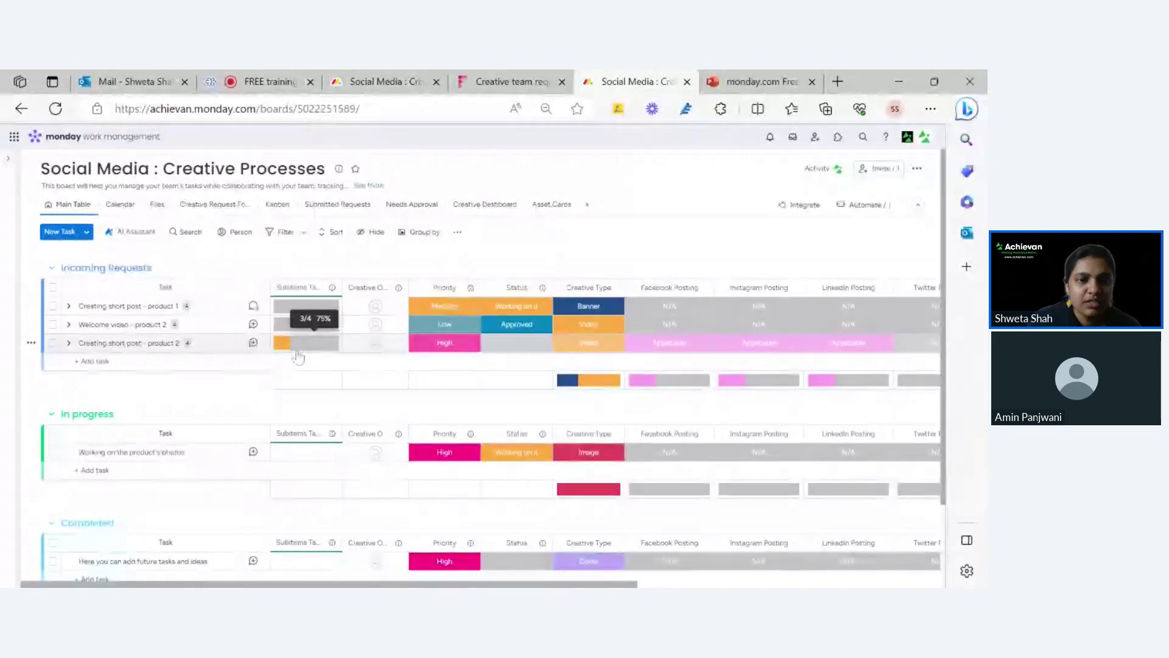
{"action": "left_click", "coordinate": [305, 285]}
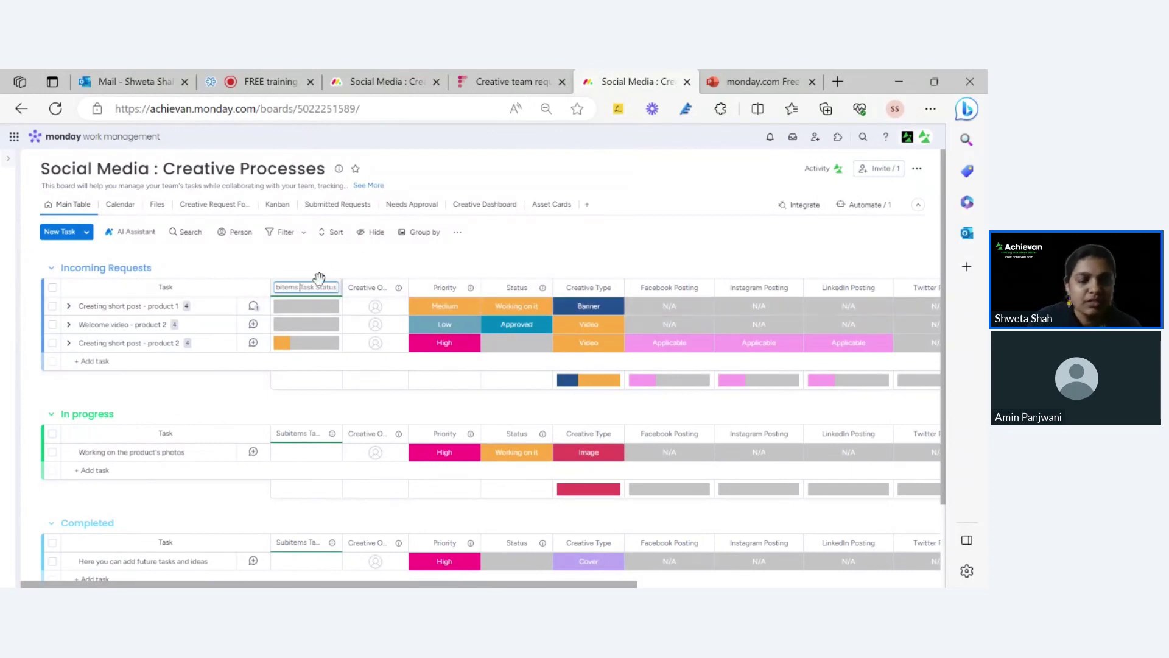
Set the subitem dates under "Creating short post - product 2": Brainstorm Aug 15, Copy Aug 24 and Final Approval Aug 31
{"action": "left_click", "coordinate": [69, 343]}
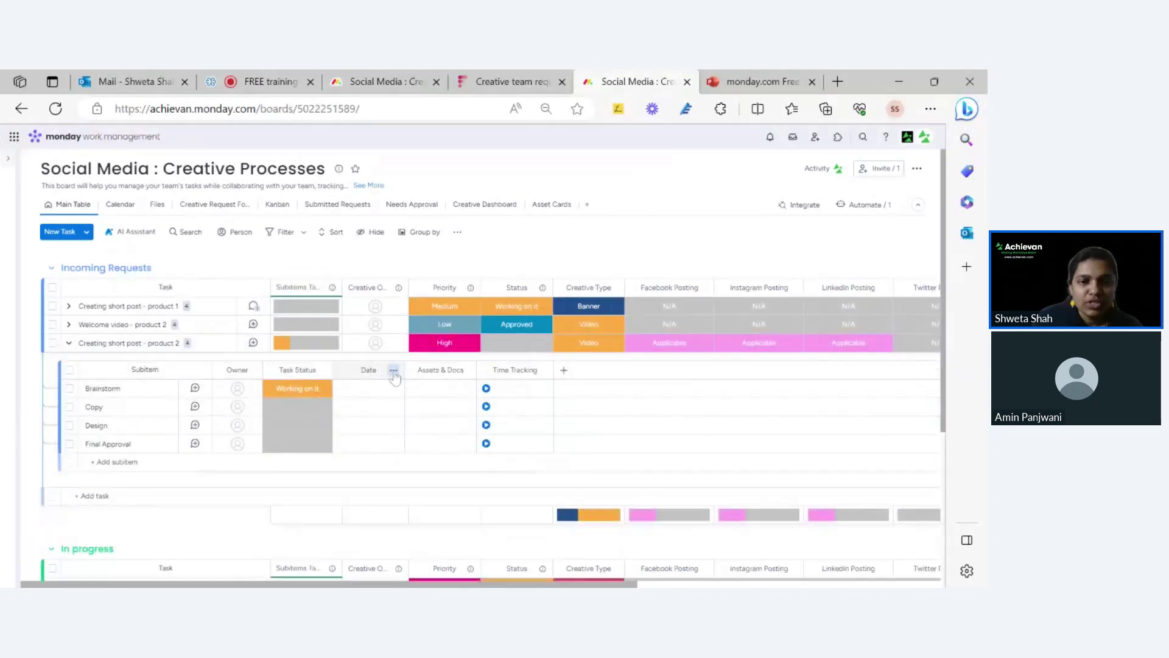
{"action": "left_click", "coordinate": [394, 370]}
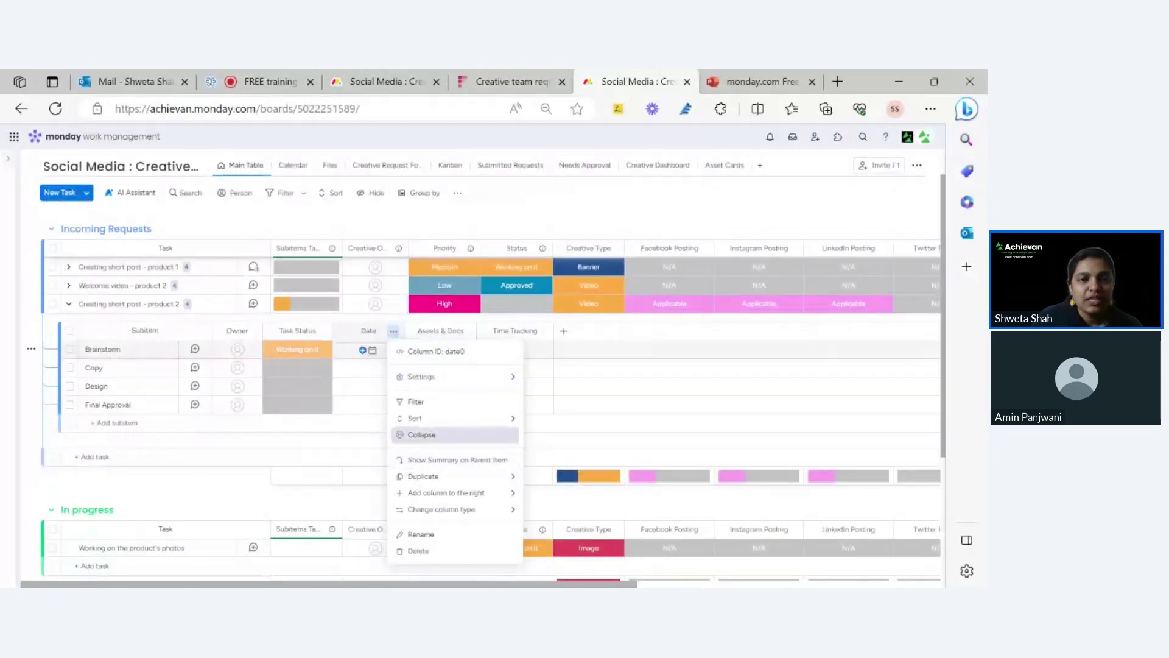
{"action": "left_click", "coordinate": [372, 349]}
{"action": "left_click", "coordinate": [375, 350]}
{"action": "left_click", "coordinate": [329, 472]}
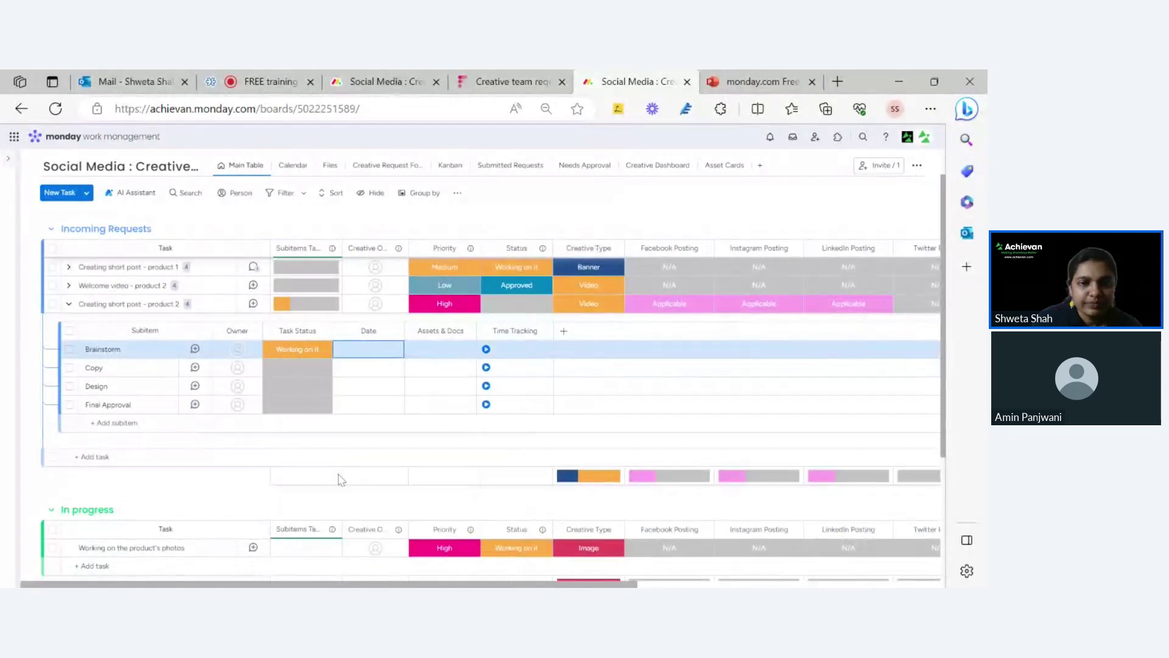
{"action": "left_click", "coordinate": [367, 367]}
{"action": "left_click", "coordinate": [369, 510]}
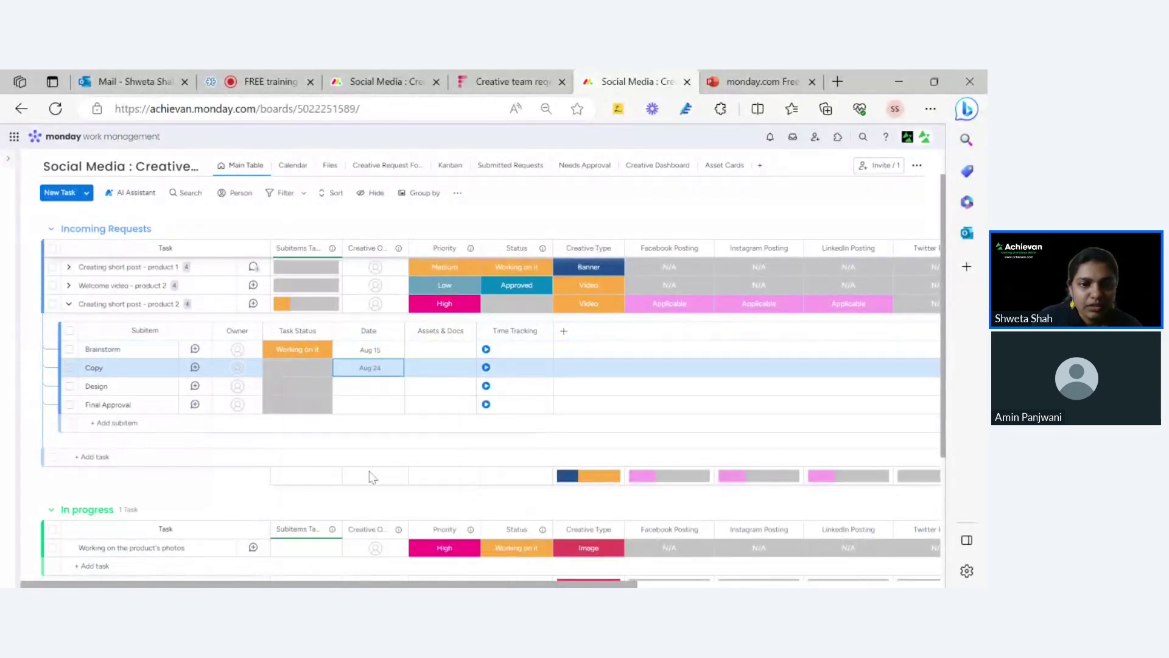
{"action": "left_click", "coordinate": [369, 404]}
{"action": "left_click", "coordinate": [368, 404]}
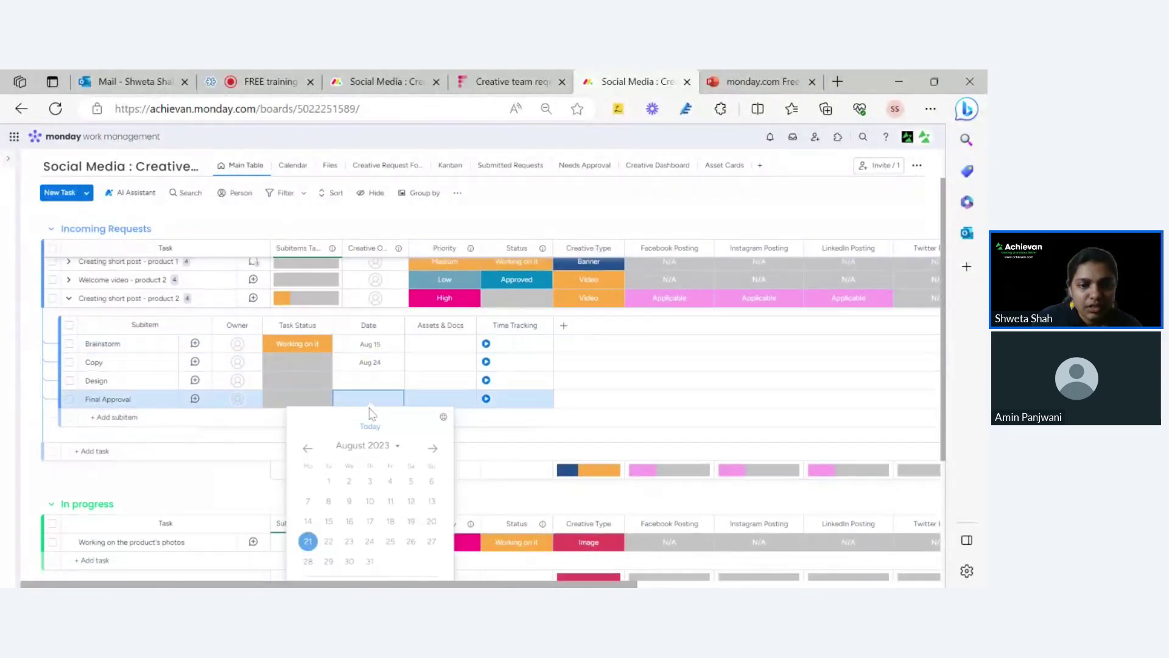
{"action": "left_click", "coordinate": [373, 563]}
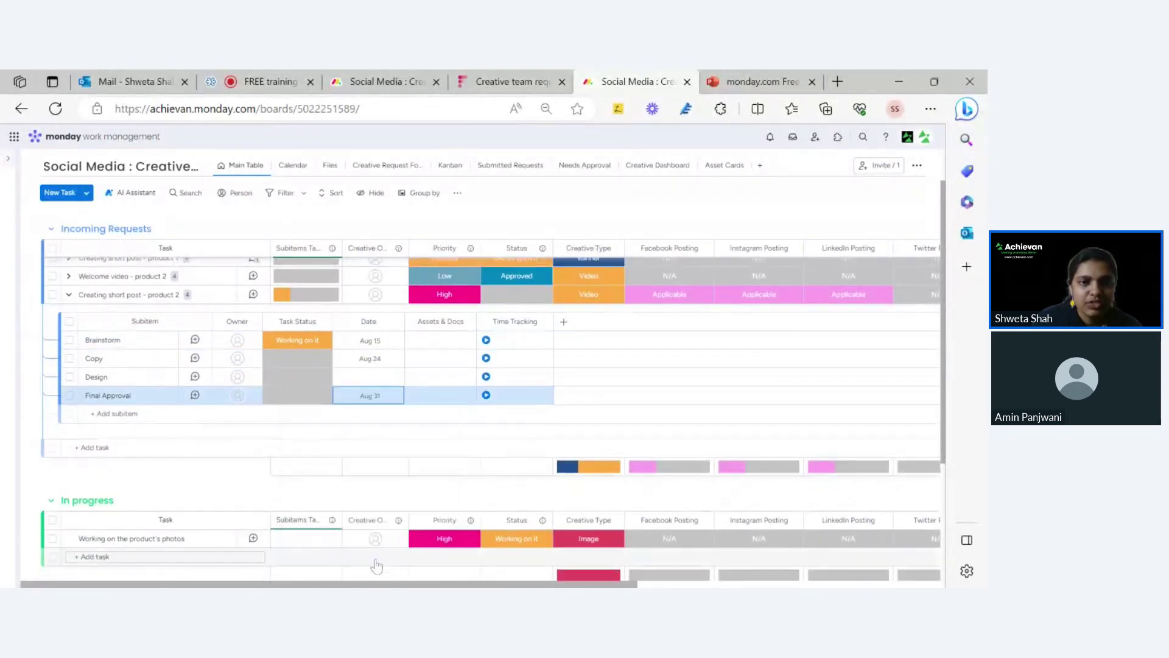
Show the summary of the subitems' Date column on the parent items and collapse "Creating short post - product 2"
{"action": "left_click", "coordinate": [394, 321]}
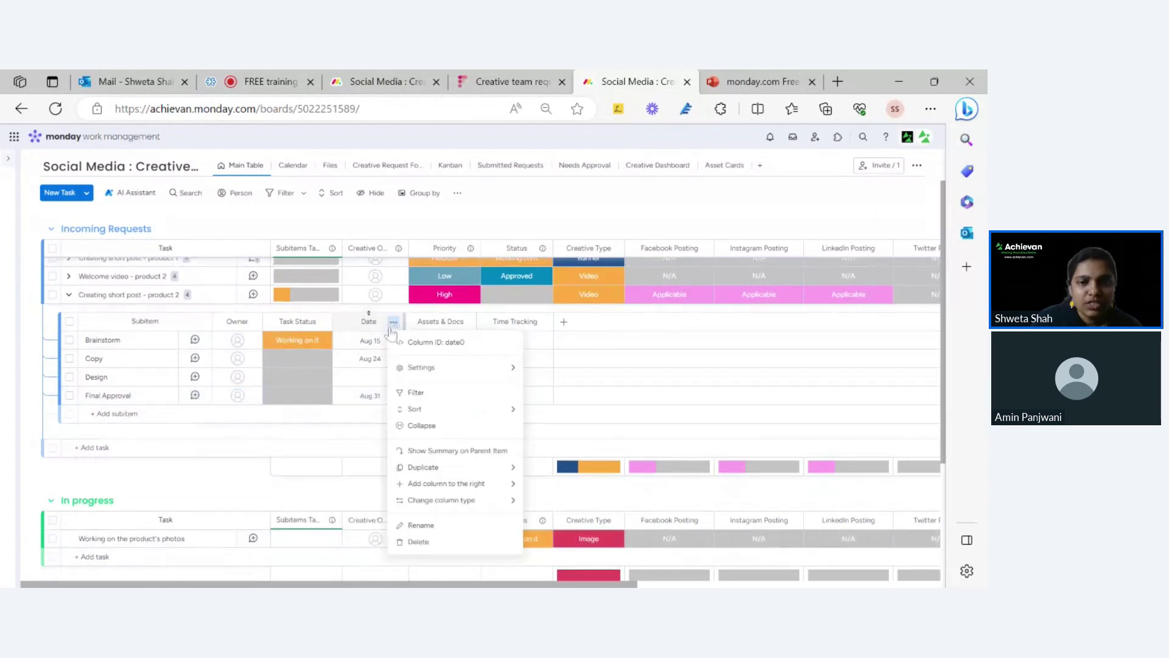
{"action": "left_click", "coordinate": [461, 451]}
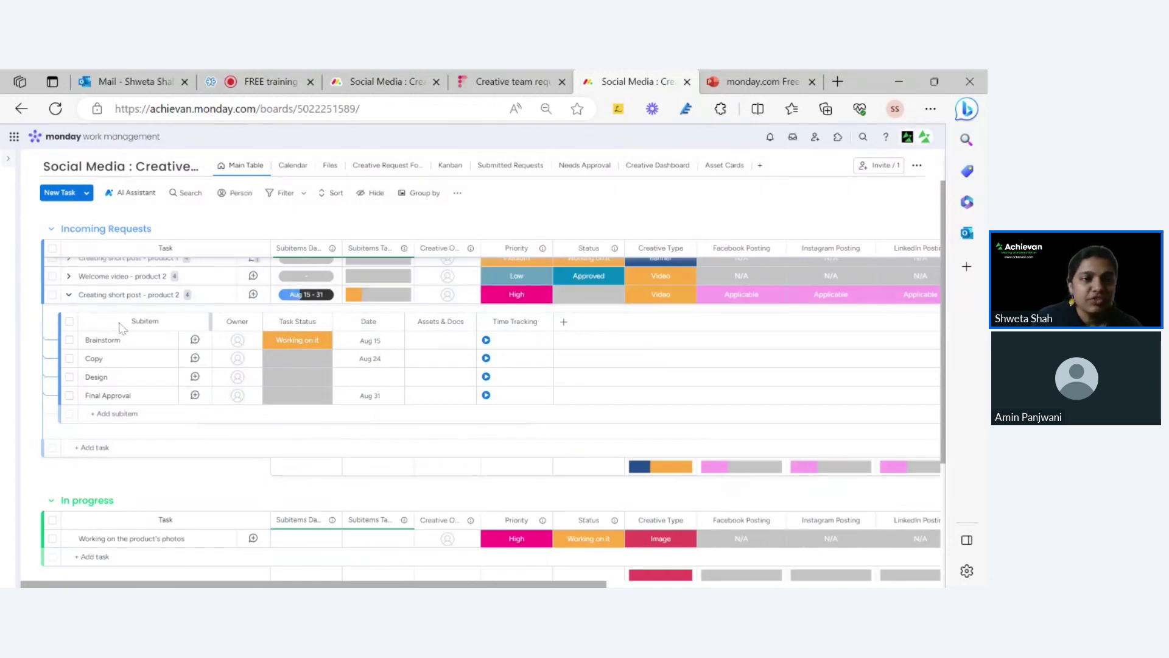
{"action": "left_click", "coordinate": [69, 295]}
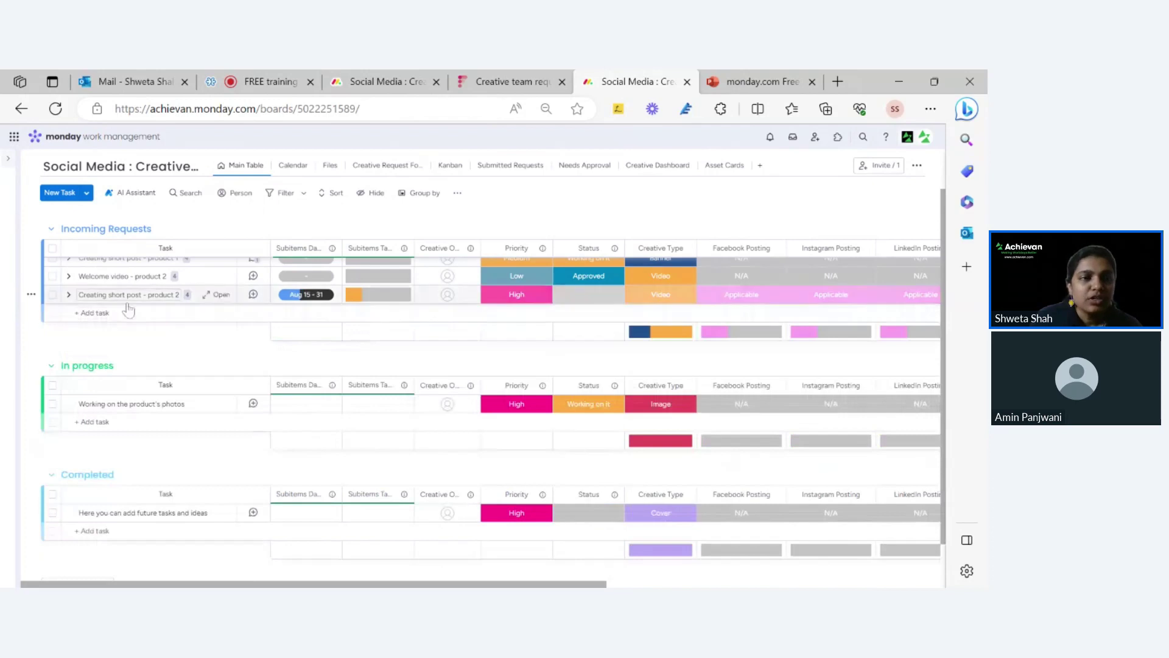
Compare the date and status summaries of "Creating short post - product 2" with its expanded subitems
{"action": "left_click", "coordinate": [69, 295]}
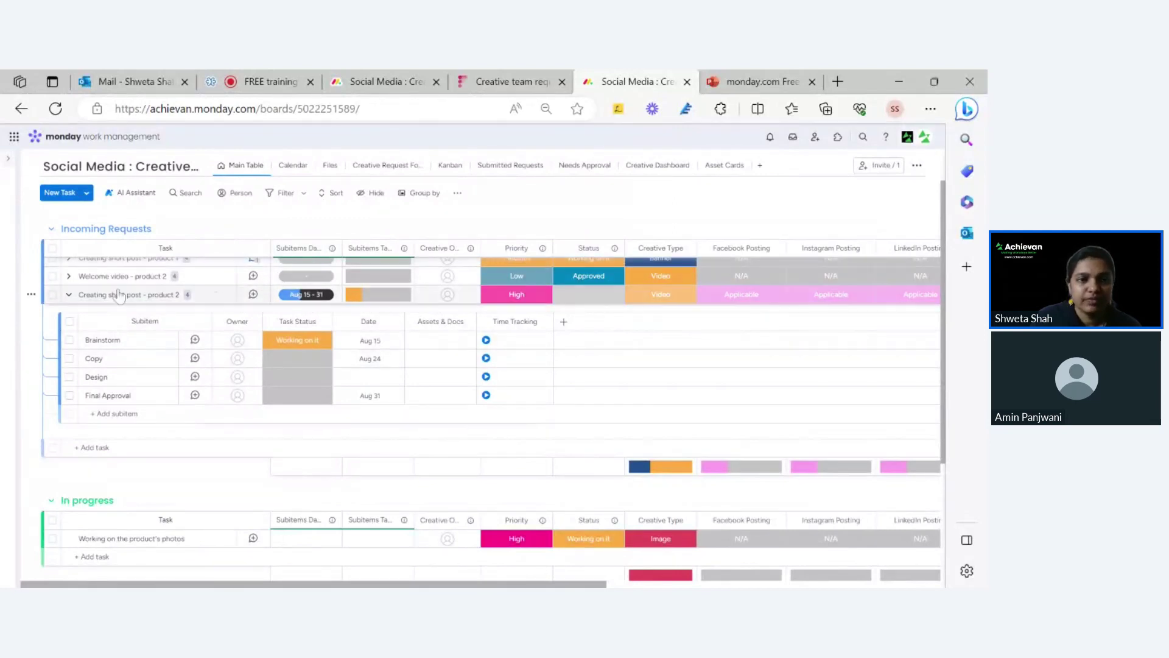
{"action": "left_click", "coordinate": [68, 294]}
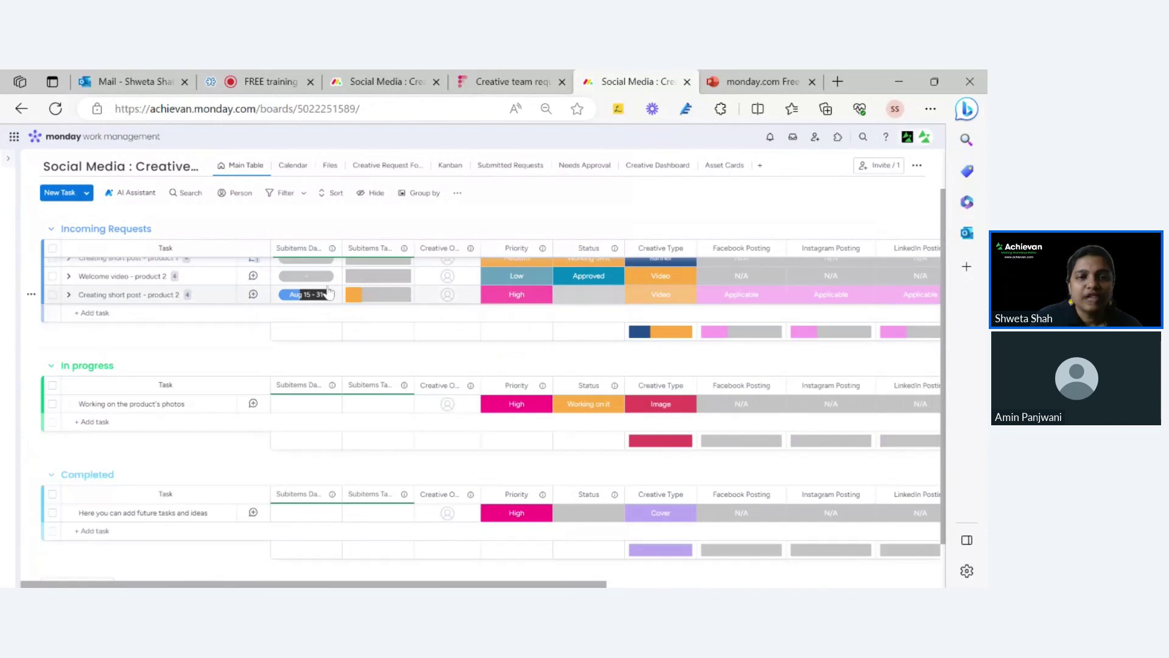
{"action": "scroll", "coordinate": [327, 292], "scroll_direction": "up", "scroll_amount": 1}
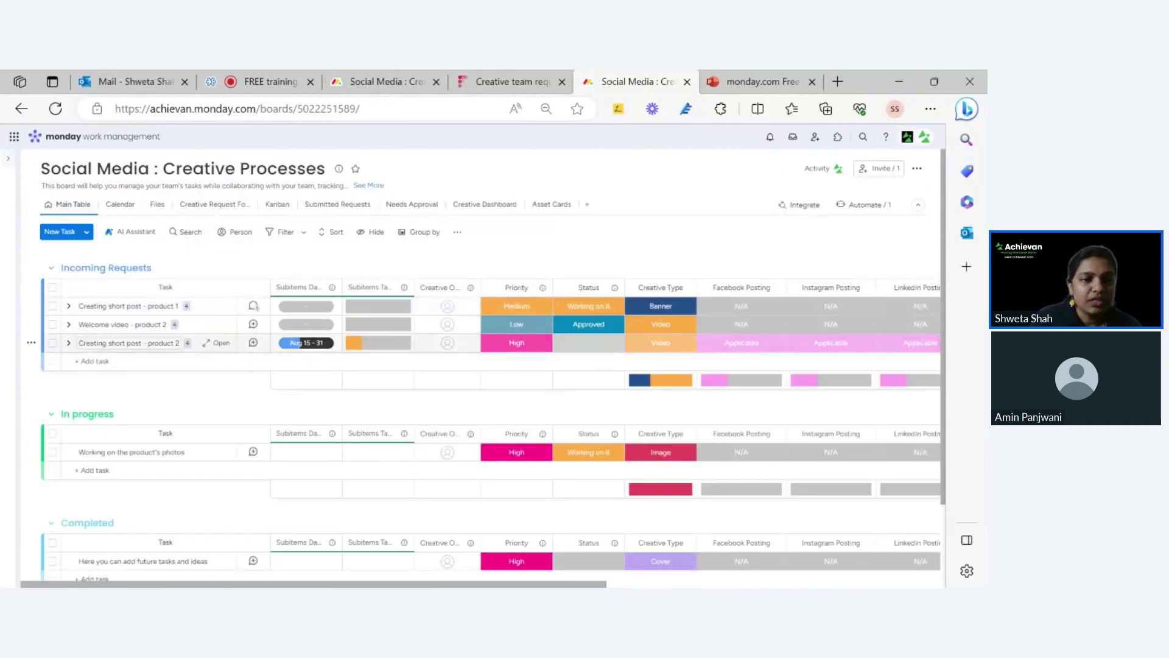
{"action": "left_click", "coordinate": [69, 343]}
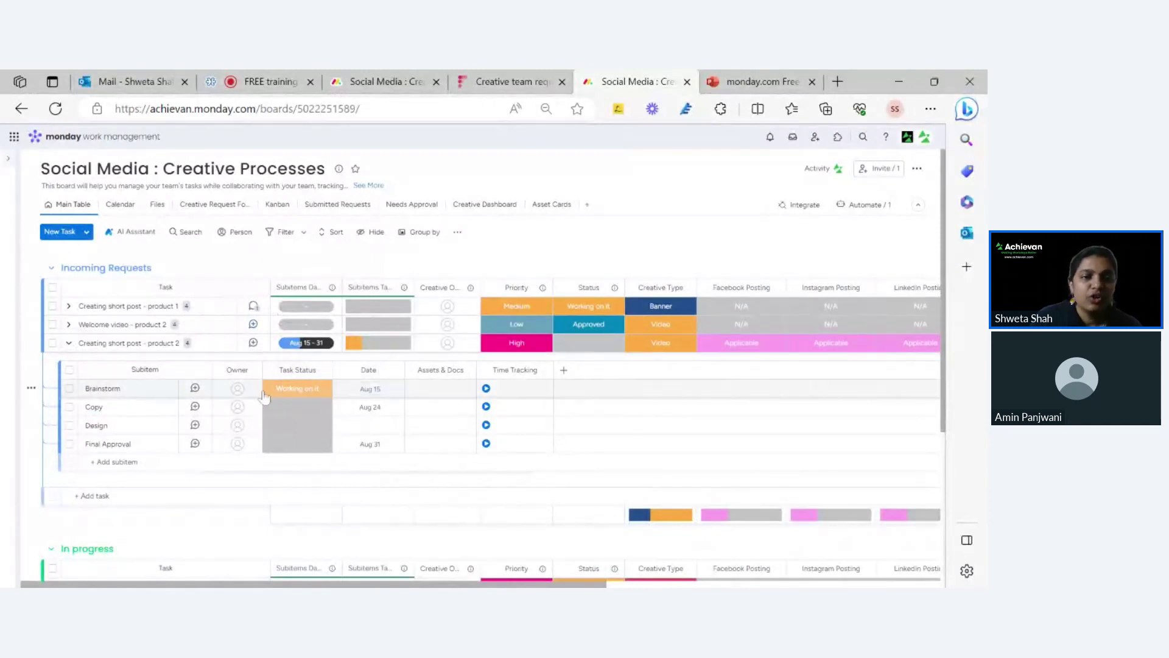
{"action": "left_click", "coordinate": [68, 343]}
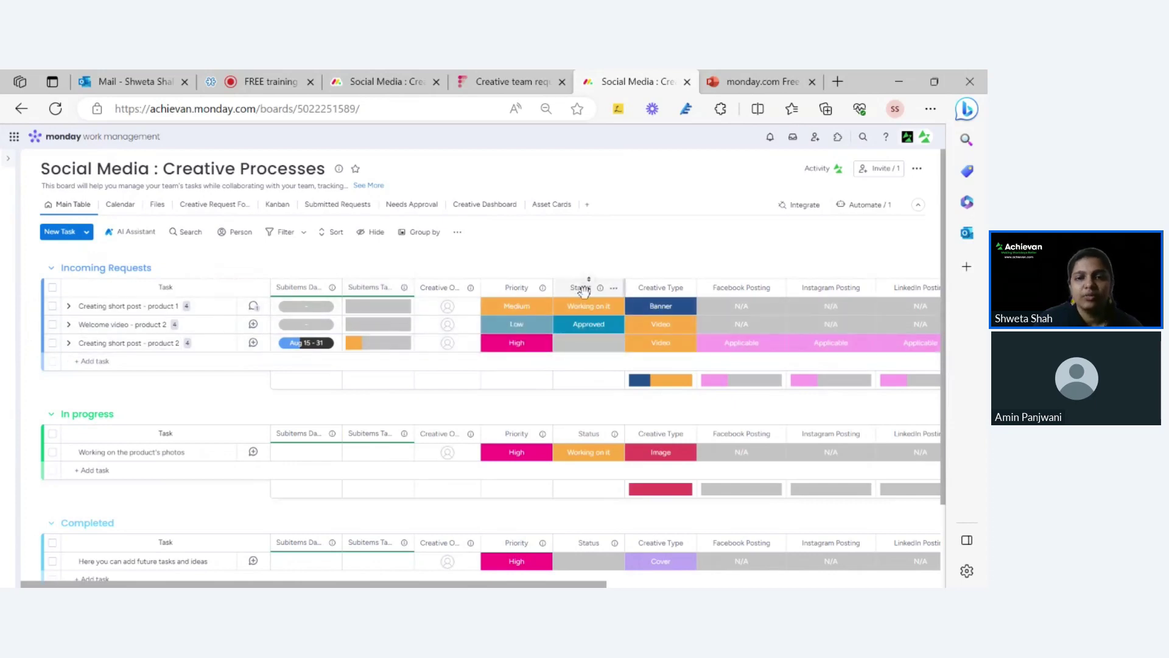
Examine the Status options of "Creating short post - product 2" and open the label editor
{"action": "left_click", "coordinate": [572, 350]}
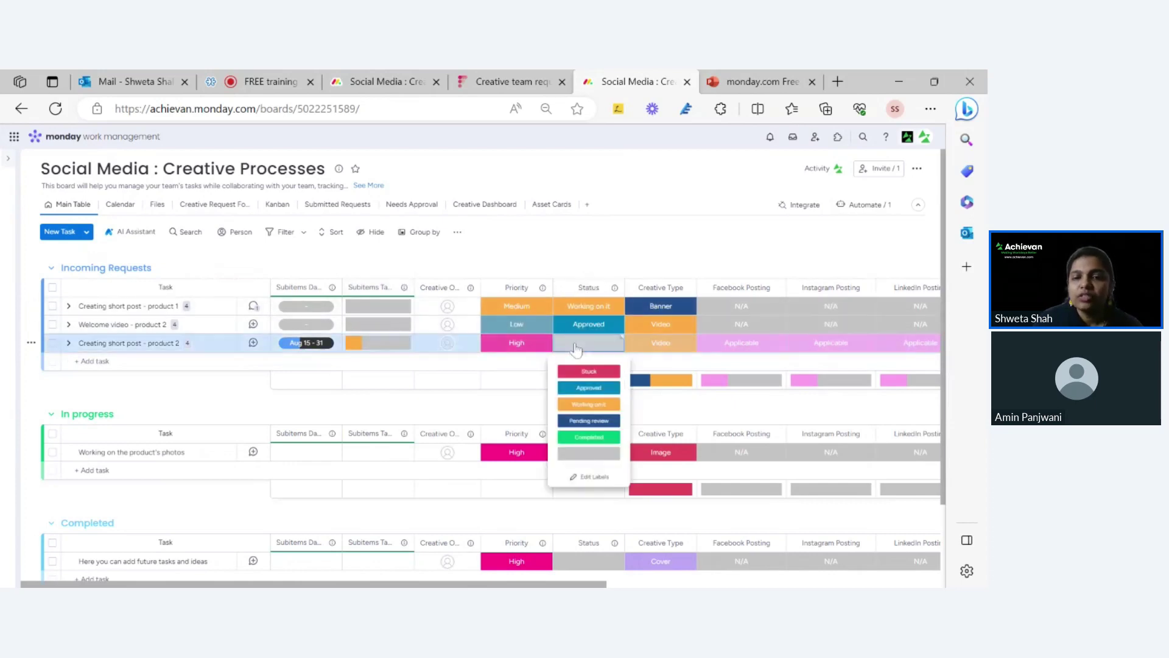
{"action": "left_click", "coordinate": [590, 475]}
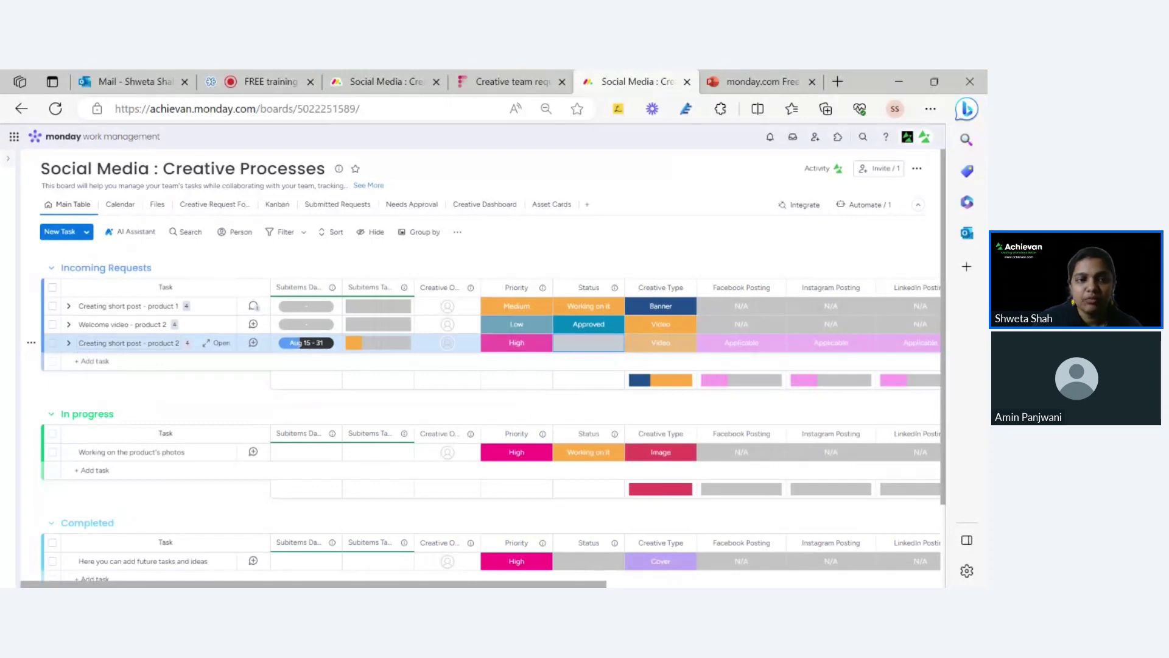
Compare the summaries of "Creating short post - product 2" with its expanded subitems and review the task's Status options
{"action": "left_click", "coordinate": [69, 342]}
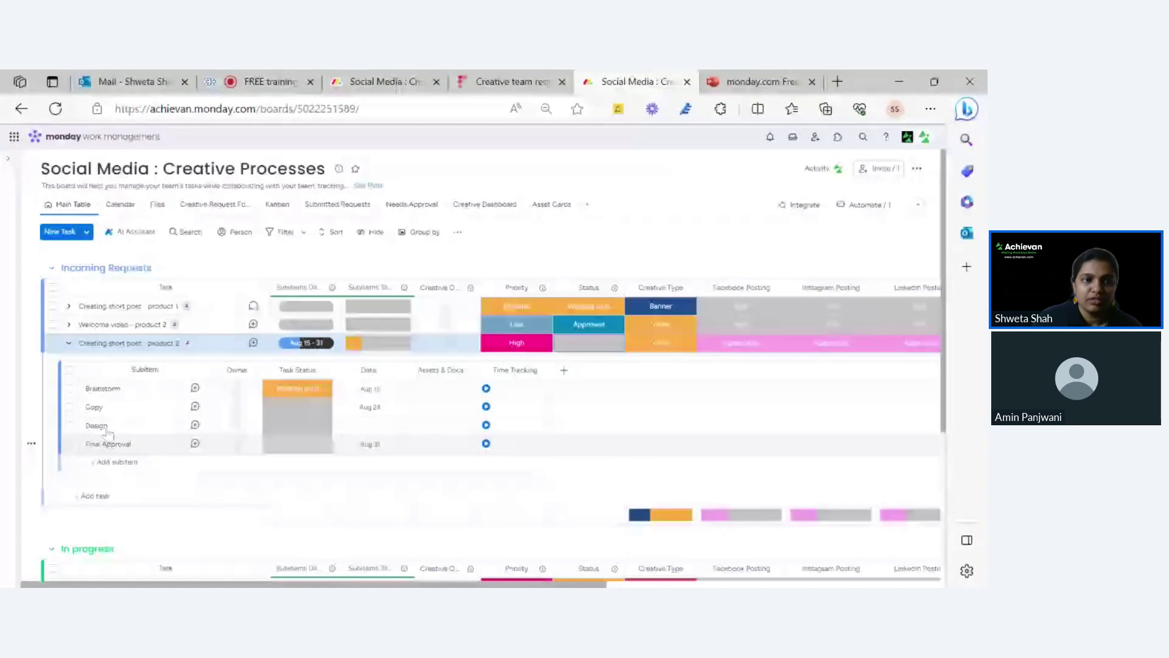
{"action": "left_click", "coordinate": [70, 344]}
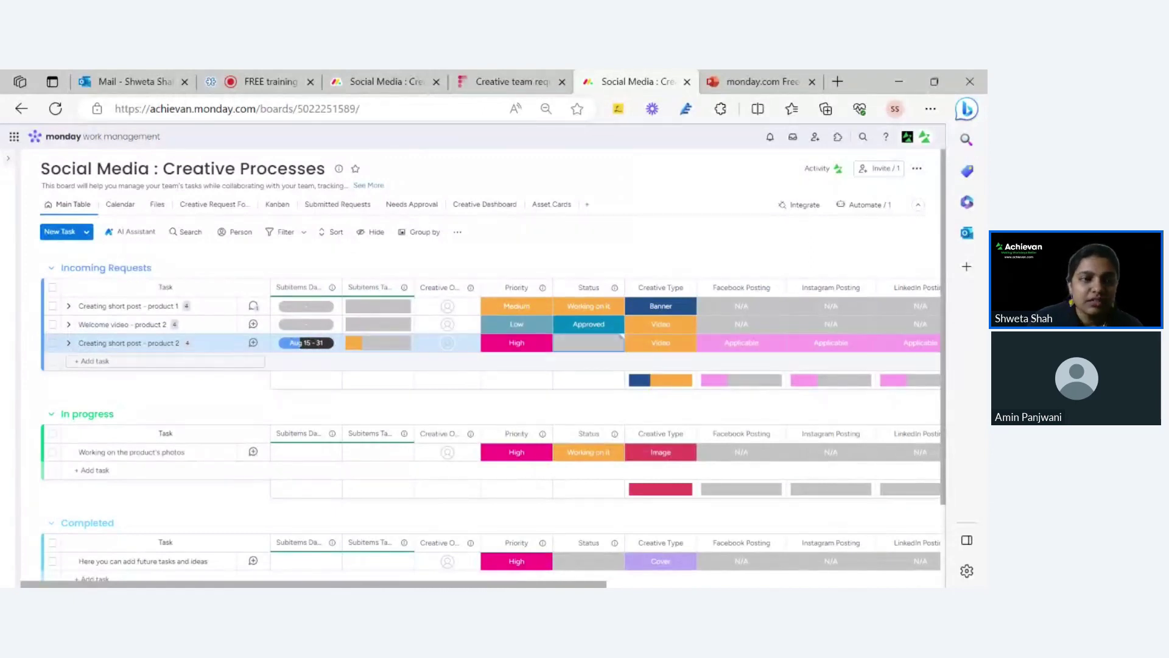
{"action": "left_click", "coordinate": [69, 343]}
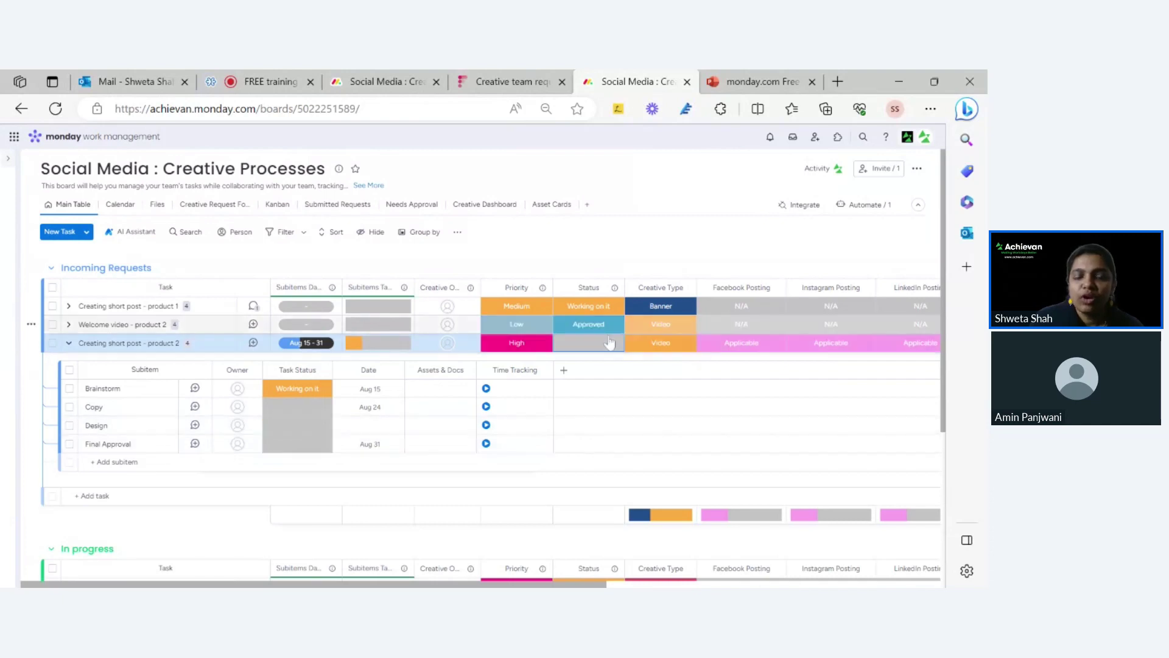
{"action": "mouse_move", "coordinate": [361, 347]}
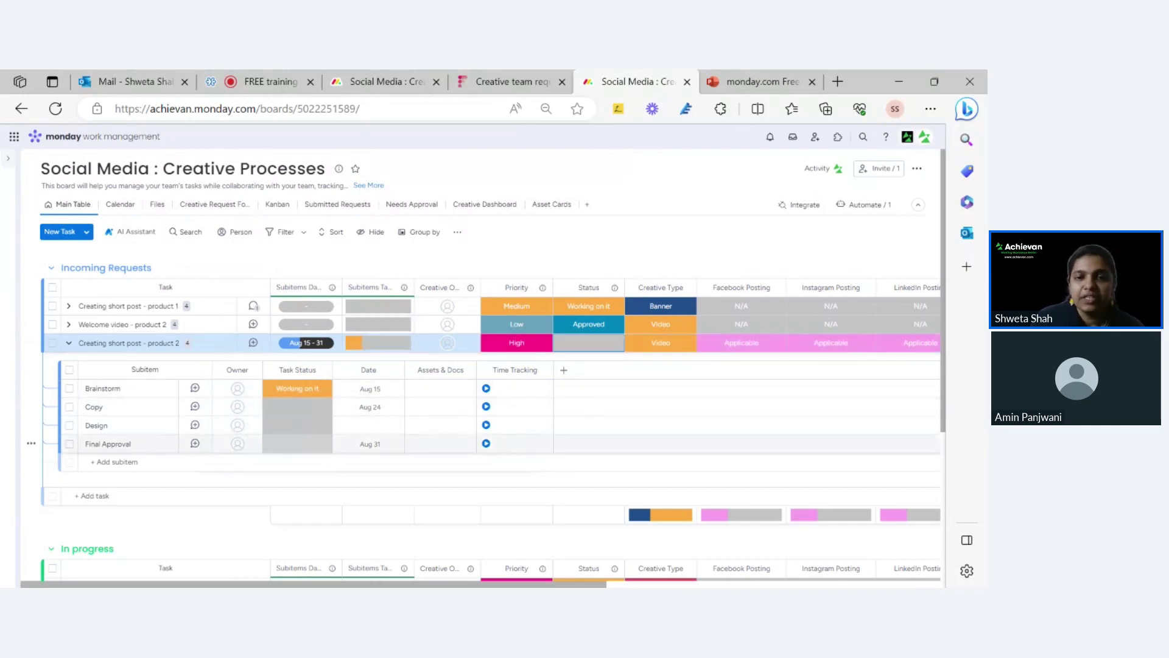
{"action": "left_click", "coordinate": [600, 344]}
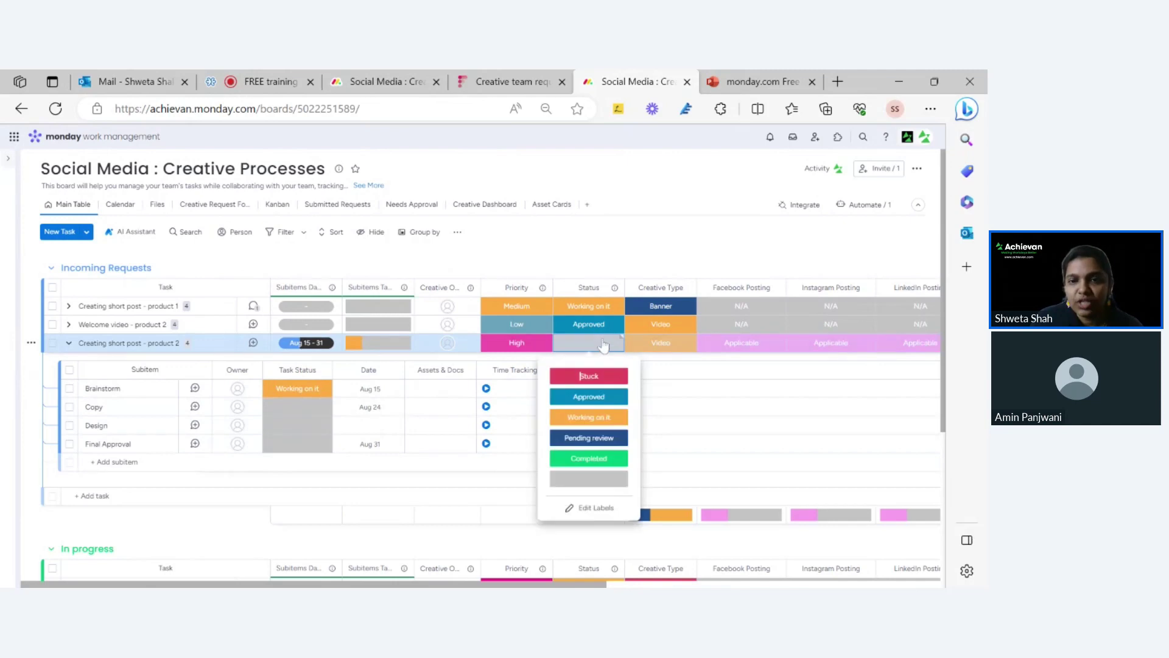
{"action": "left_click", "coordinate": [603, 255]}
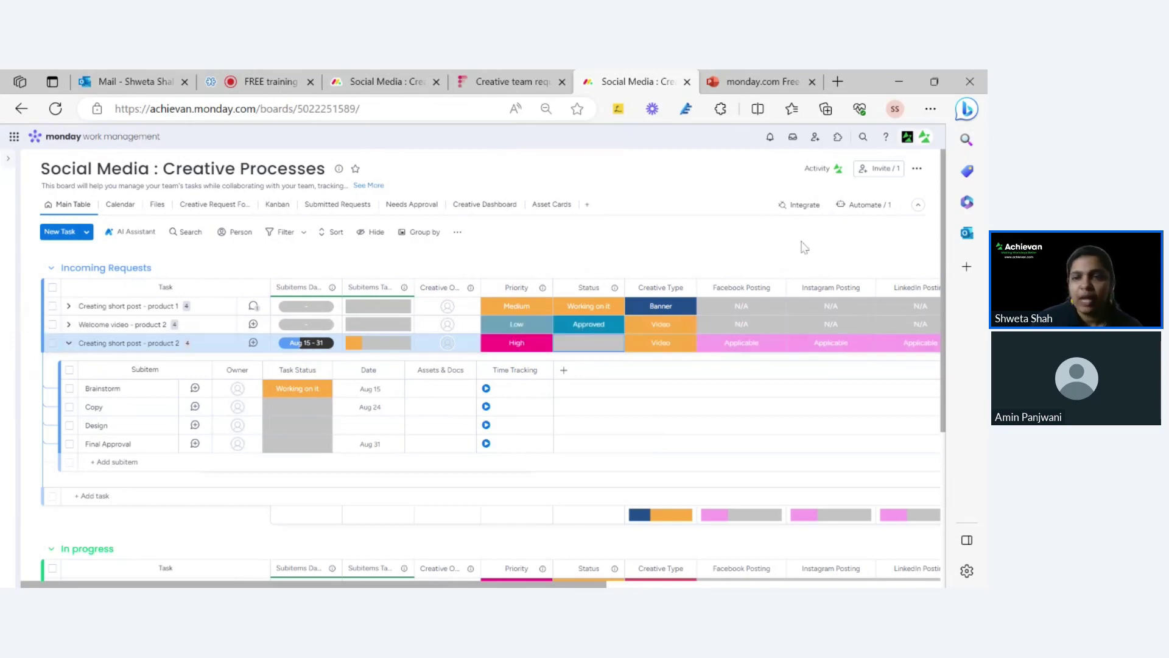
Start a new board automation from the Subitems template that changes an item's status when all its subitems have a given status
{"action": "left_click", "coordinate": [872, 209]}
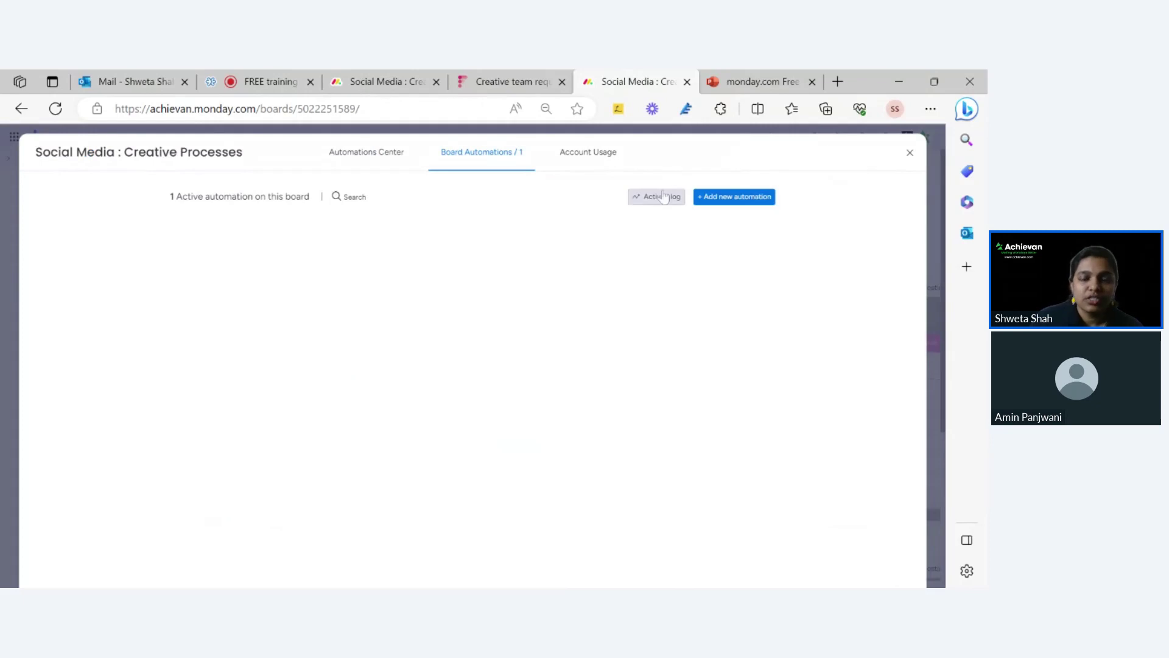
{"action": "left_click", "coordinate": [733, 197]}
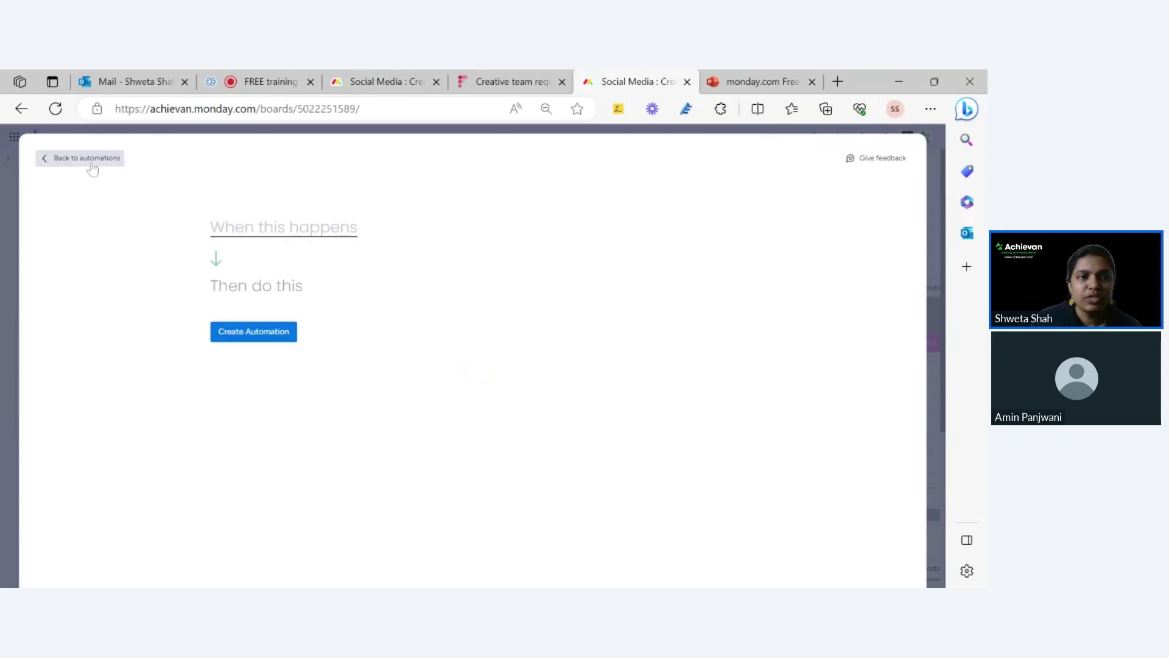
{"action": "left_click", "coordinate": [47, 158]}
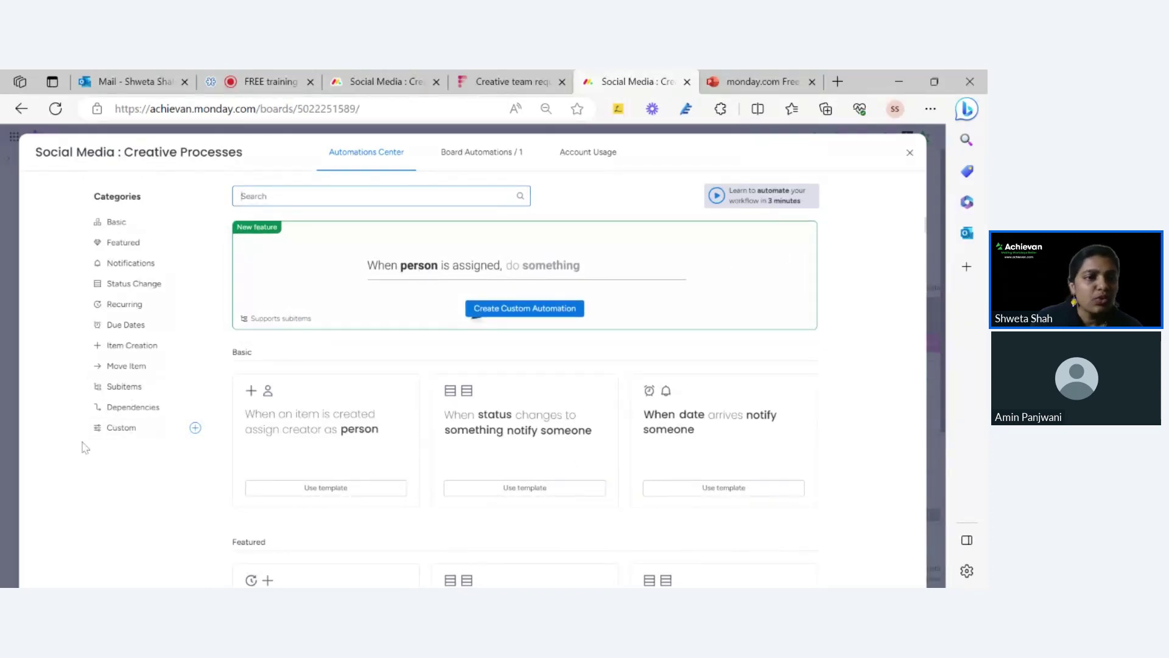
{"action": "left_click", "coordinate": [139, 390]}
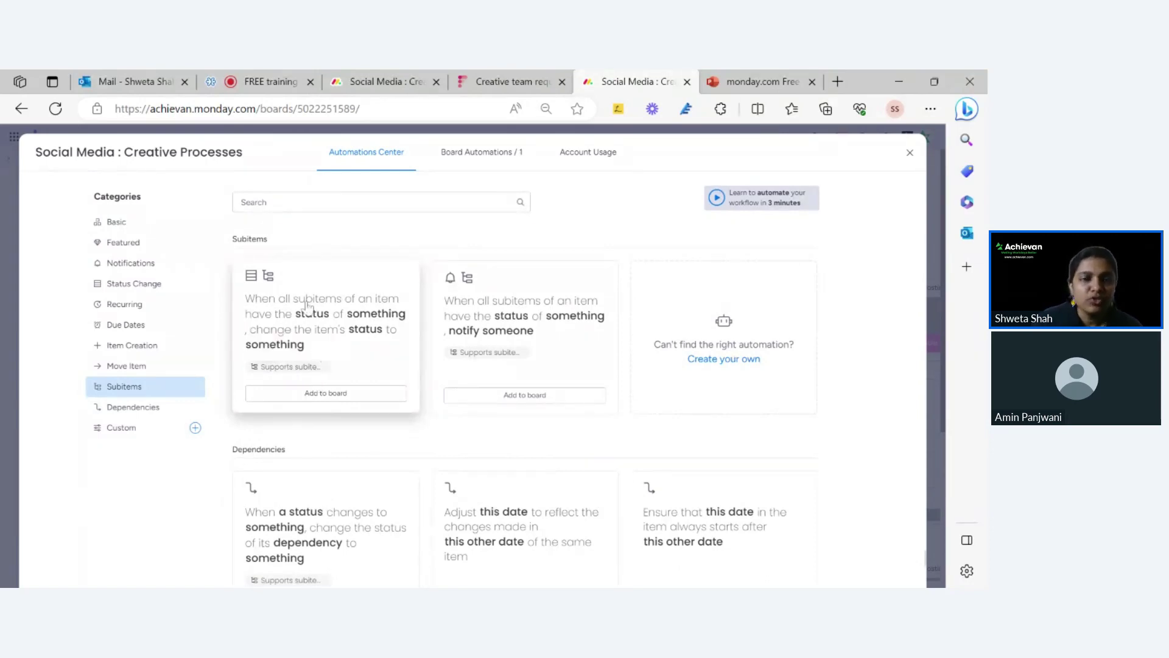
{"action": "left_click", "coordinate": [331, 334]}
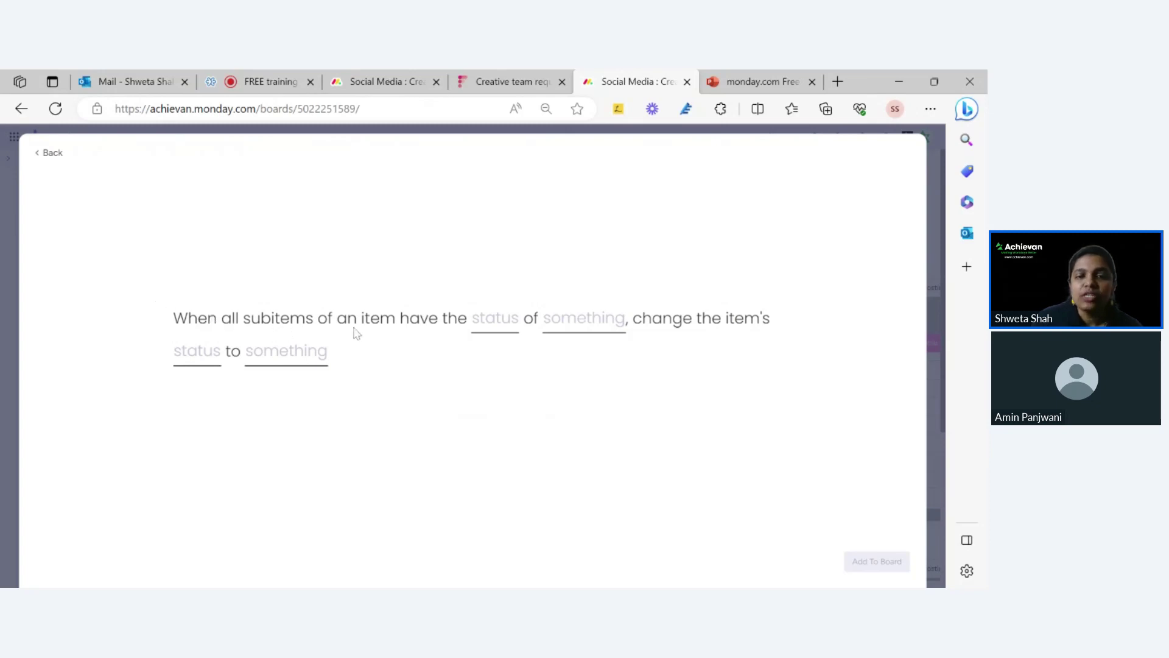
Set the automation's trigger to all subitems having a Task Status of Done
{"action": "left_click", "coordinate": [490, 329]}
{"action": "left_click", "coordinate": [503, 292]}
{"action": "left_click", "coordinate": [509, 341]}
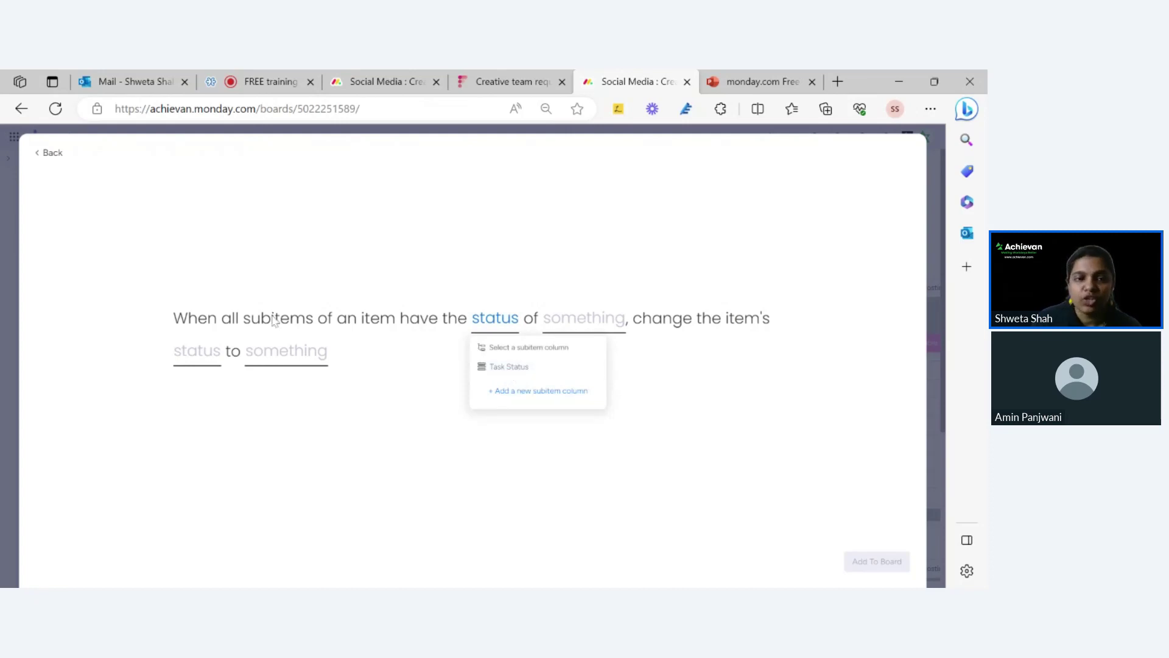
{"action": "left_click", "coordinate": [546, 368]}
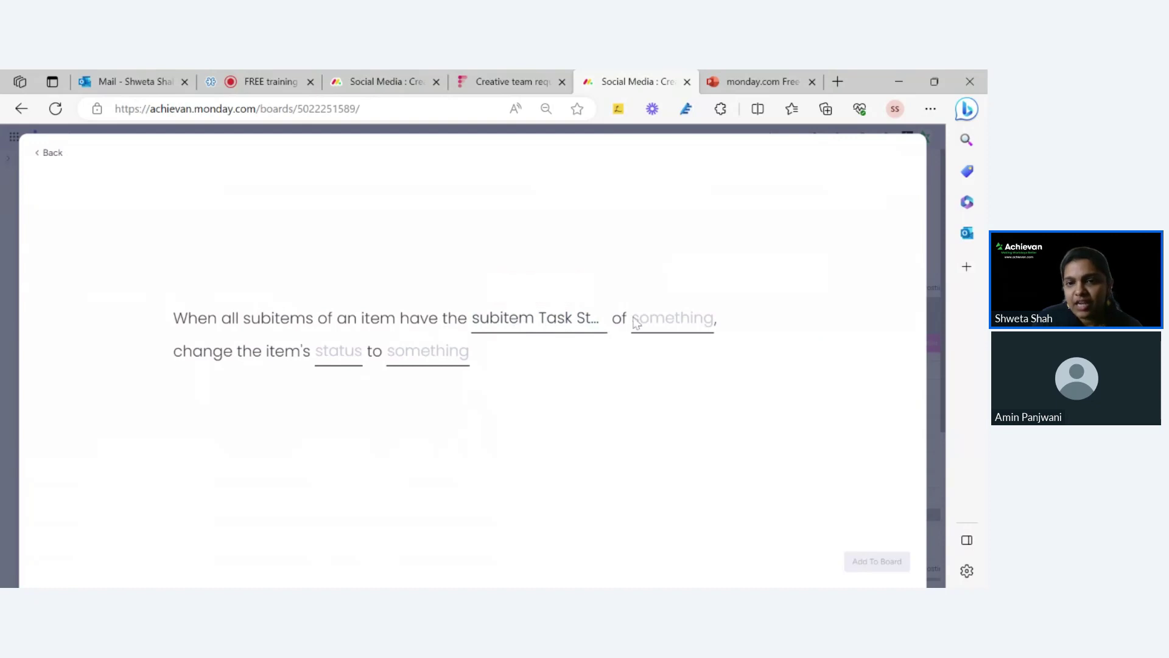
{"action": "left_click", "coordinate": [666, 319]}
{"action": "left_click", "coordinate": [659, 430]}
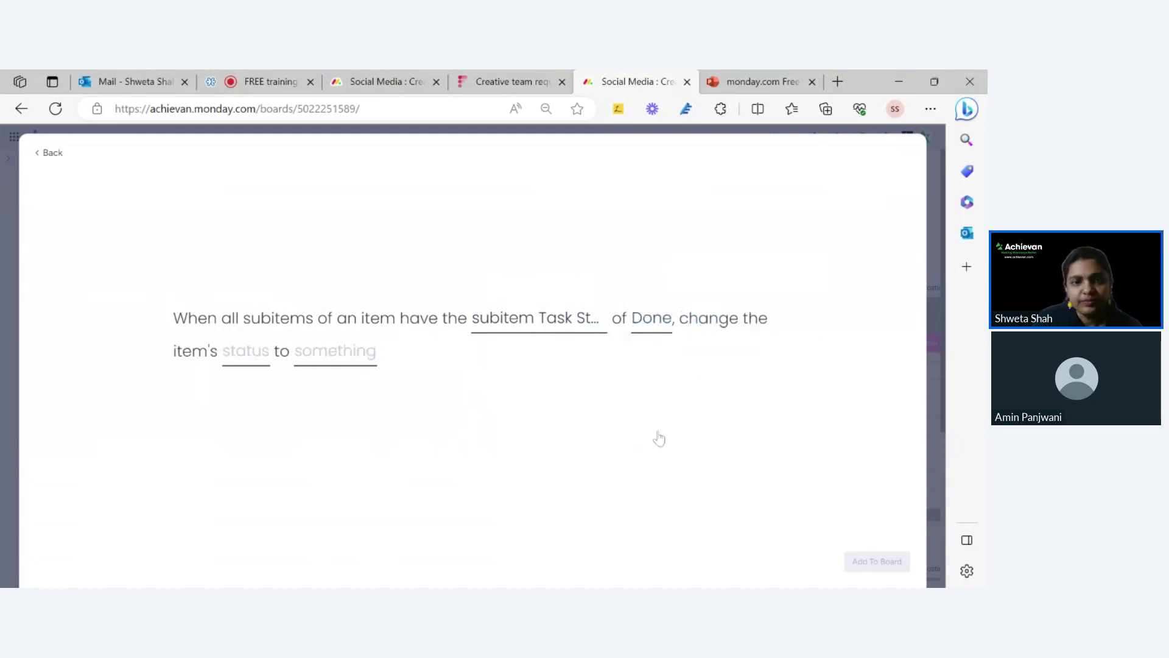
Set the automation to change the item's Status to Completed, add it to the board and return to the main table
{"action": "left_click", "coordinate": [260, 362]}
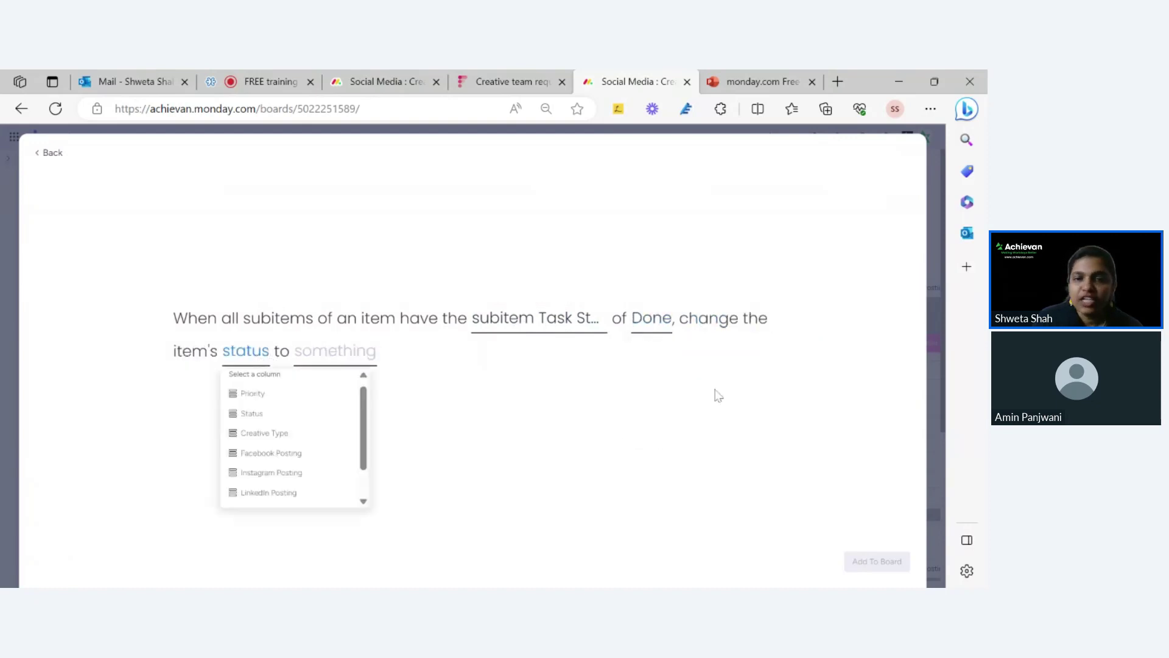
{"action": "left_click", "coordinate": [270, 414]}
{"action": "left_click", "coordinate": [368, 361]}
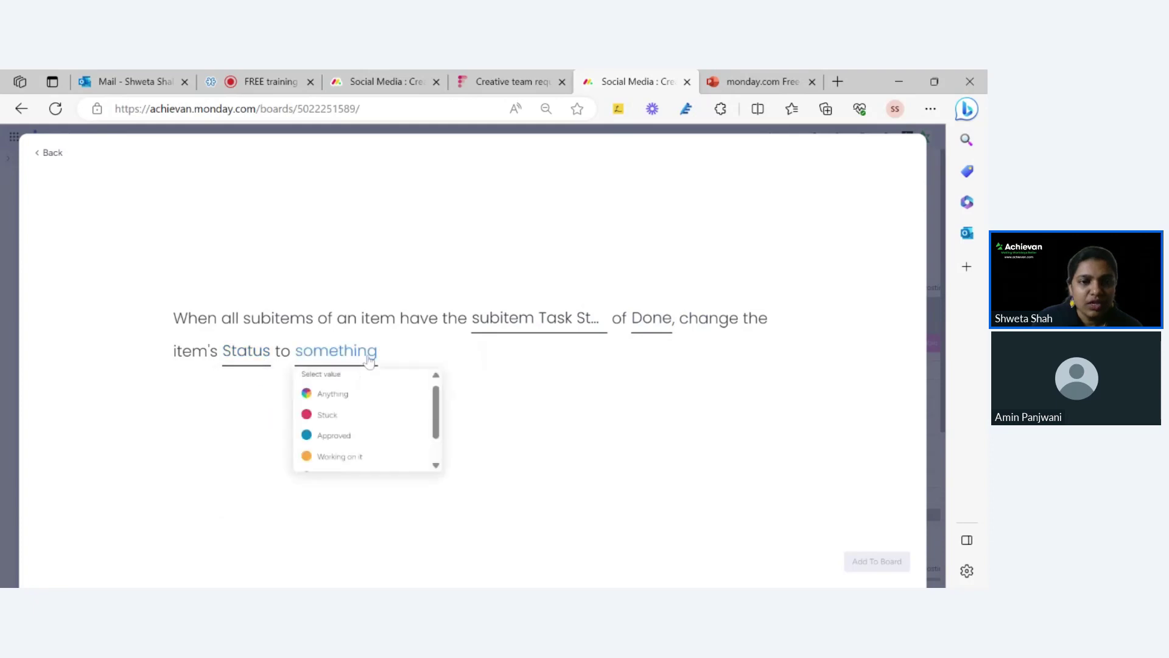
{"action": "scroll", "coordinate": [362, 460], "scroll_direction": "down", "scroll_amount": 2}
{"action": "left_click", "coordinate": [353, 459]}
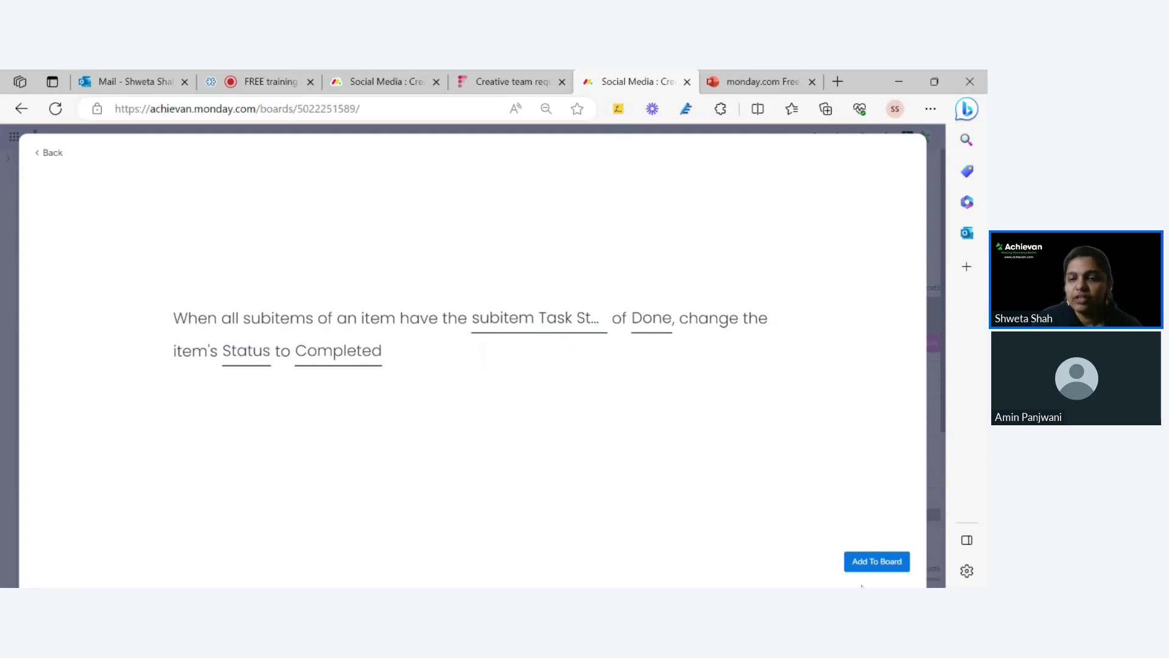
{"action": "left_click", "coordinate": [867, 562]}
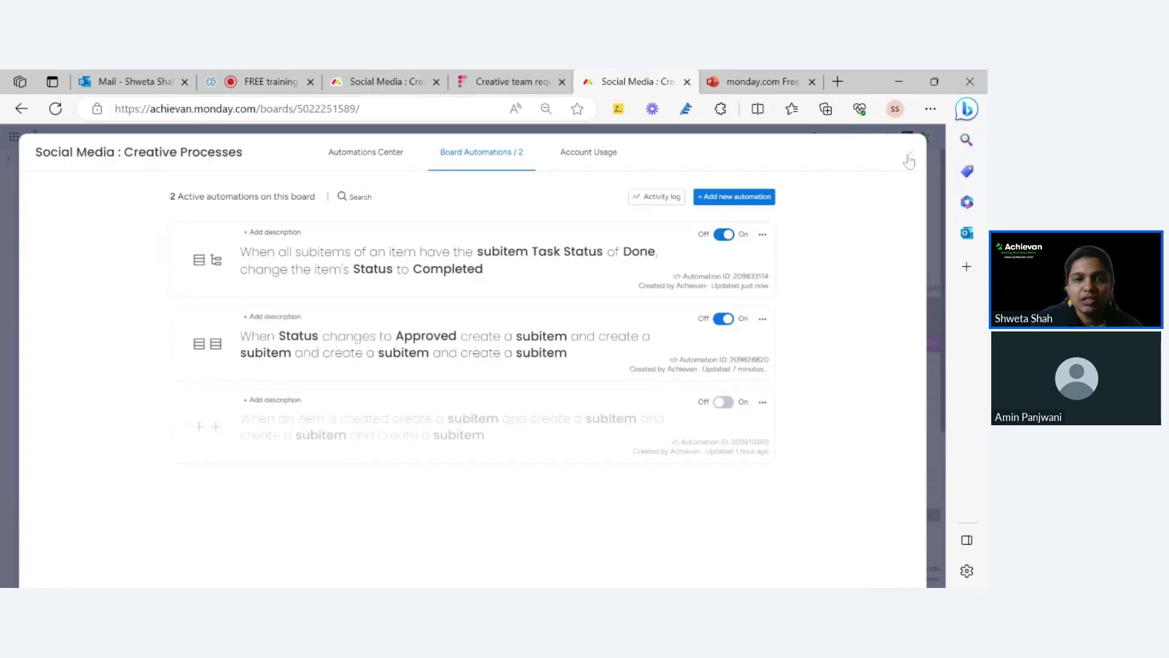
{"action": "left_click", "coordinate": [909, 159]}
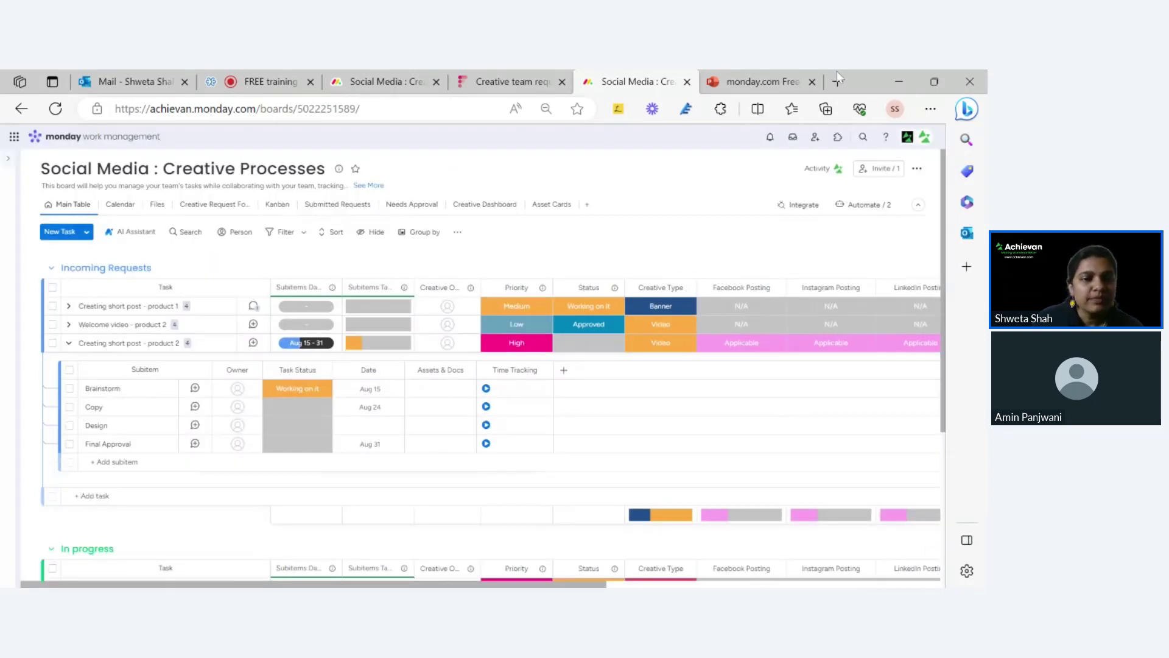
Set the Task Status of Brainstorm, Copy, Design and Final Approval under "Creating short post - product 2" to Done
{"action": "left_click", "coordinate": [307, 399]}
{"action": "left_click", "coordinate": [299, 463]}
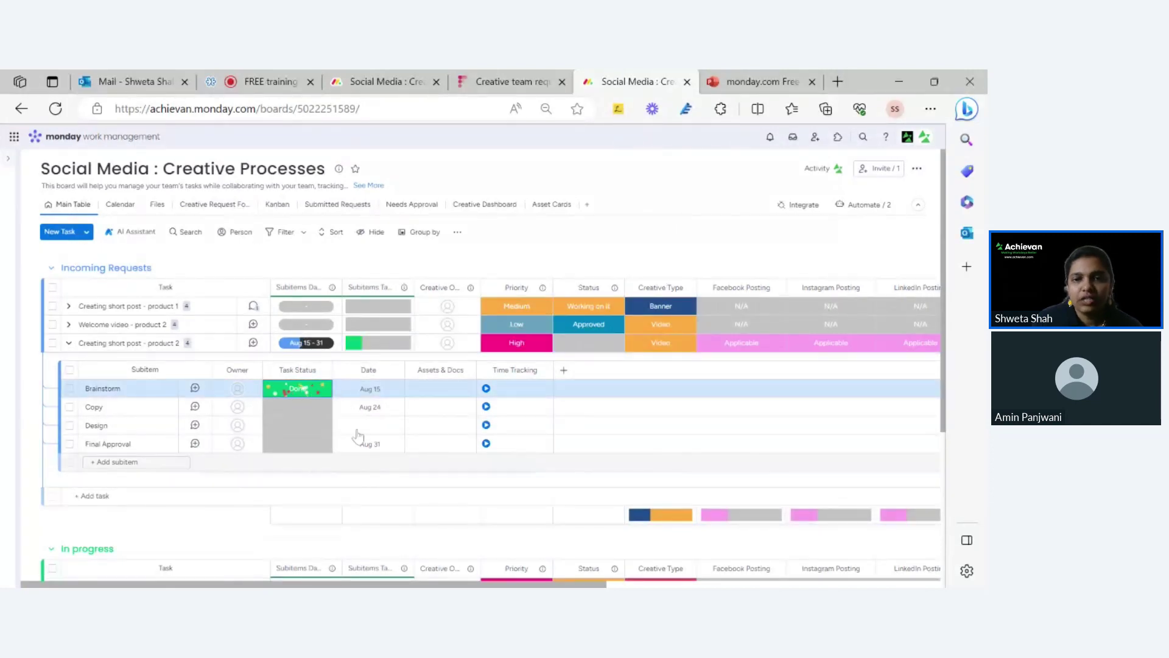
{"action": "left_click", "coordinate": [314, 408]}
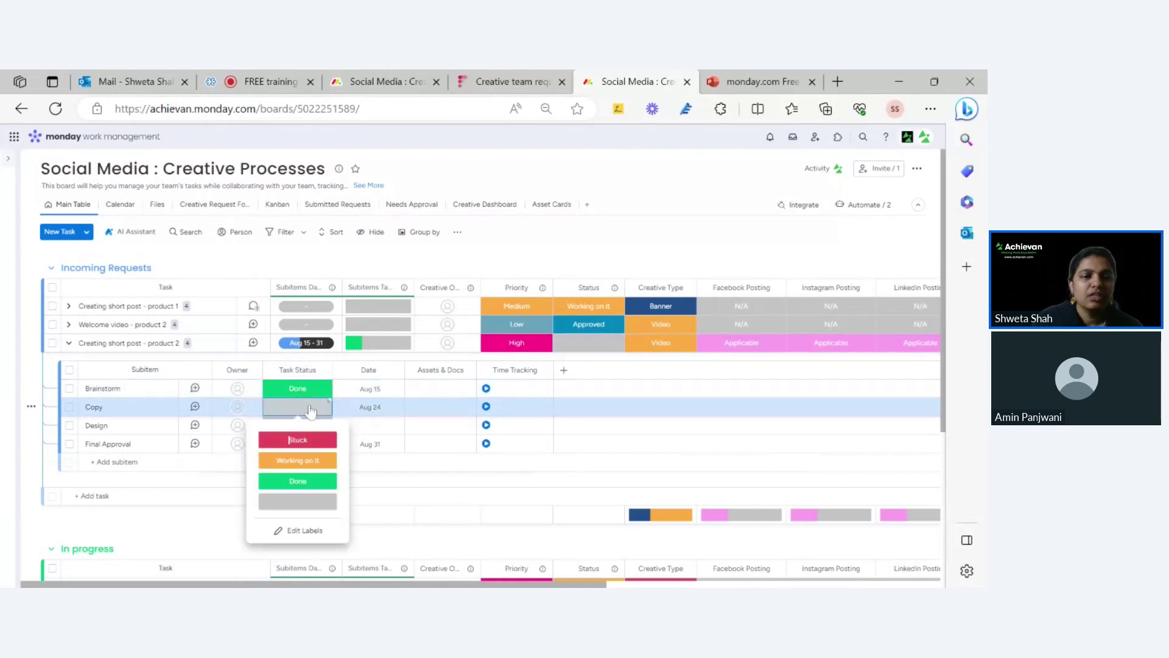
{"action": "left_click", "coordinate": [305, 482]}
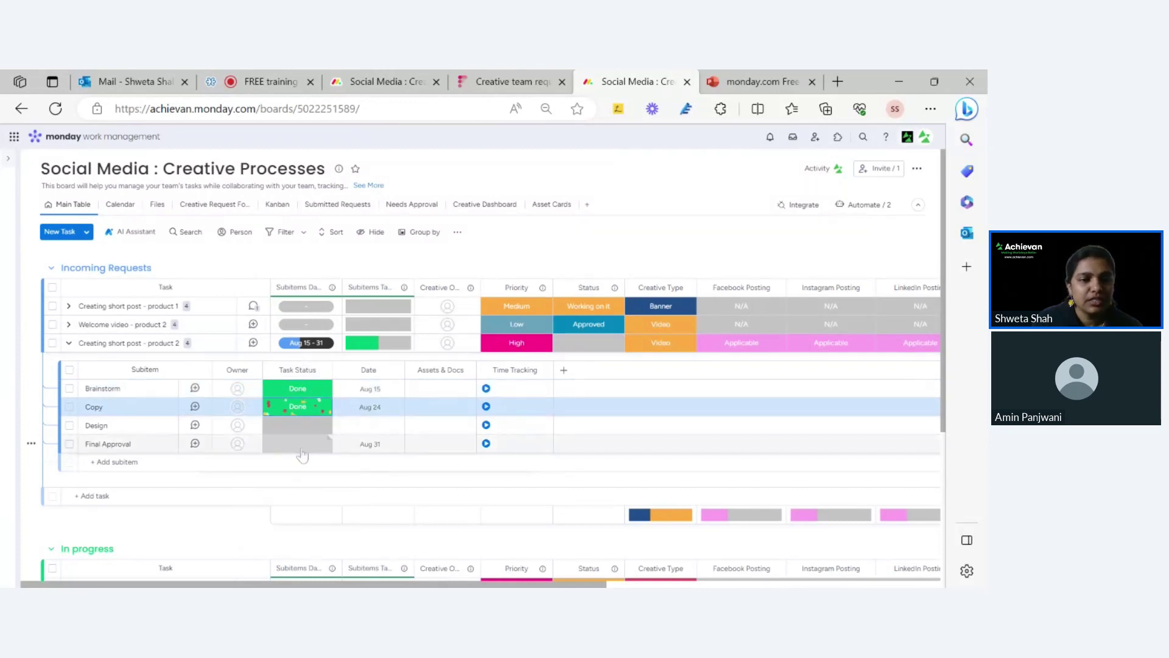
{"action": "left_click", "coordinate": [297, 425]}
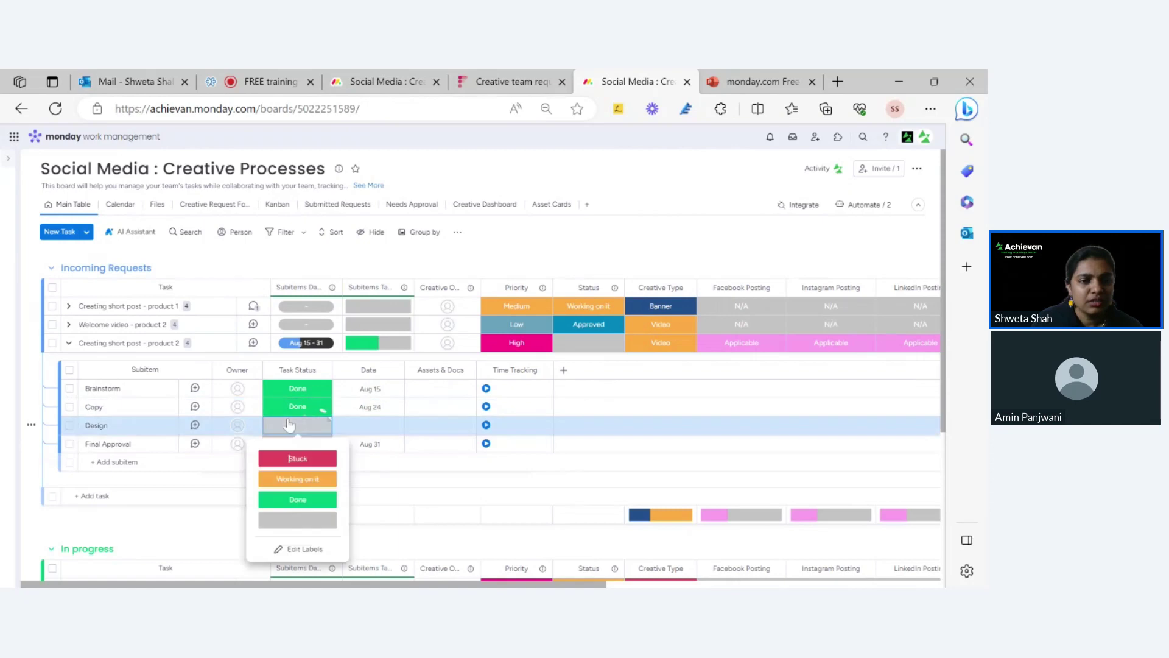
{"action": "left_click", "coordinate": [317, 503]}
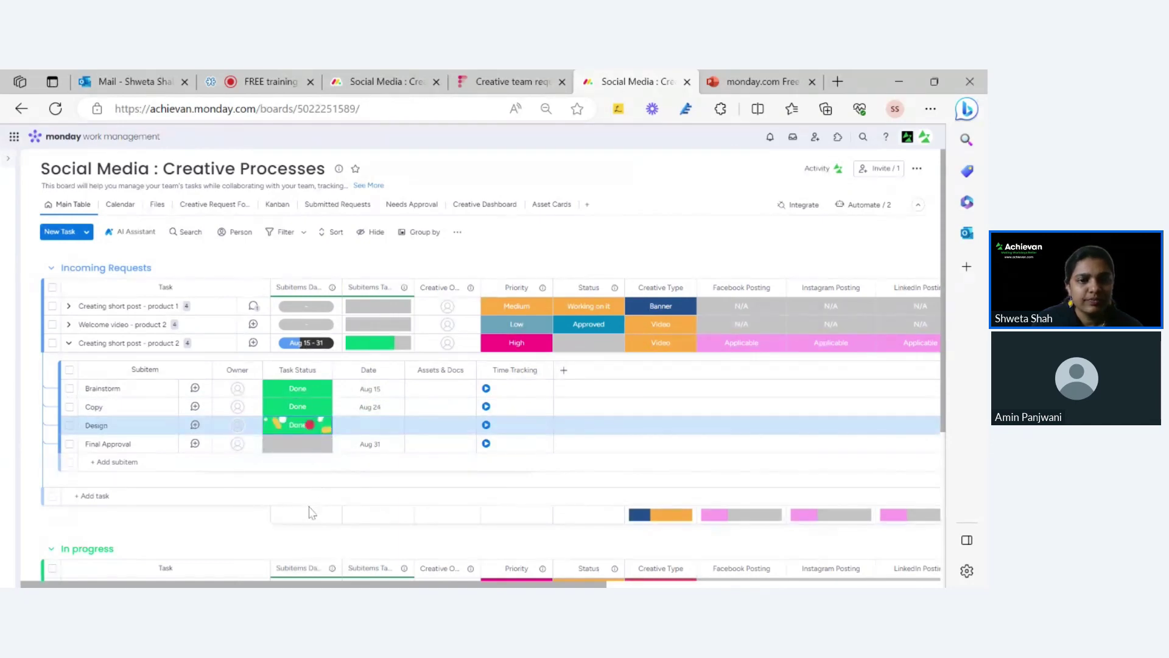
{"action": "left_click", "coordinate": [315, 448]}
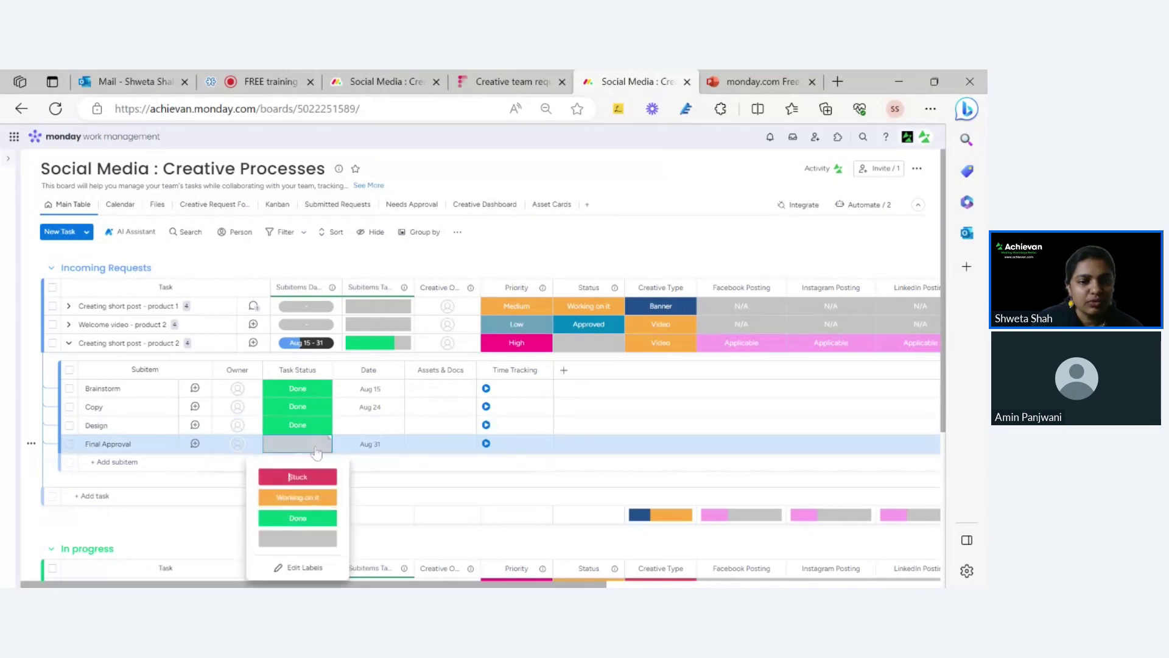
{"action": "left_click", "coordinate": [323, 523]}
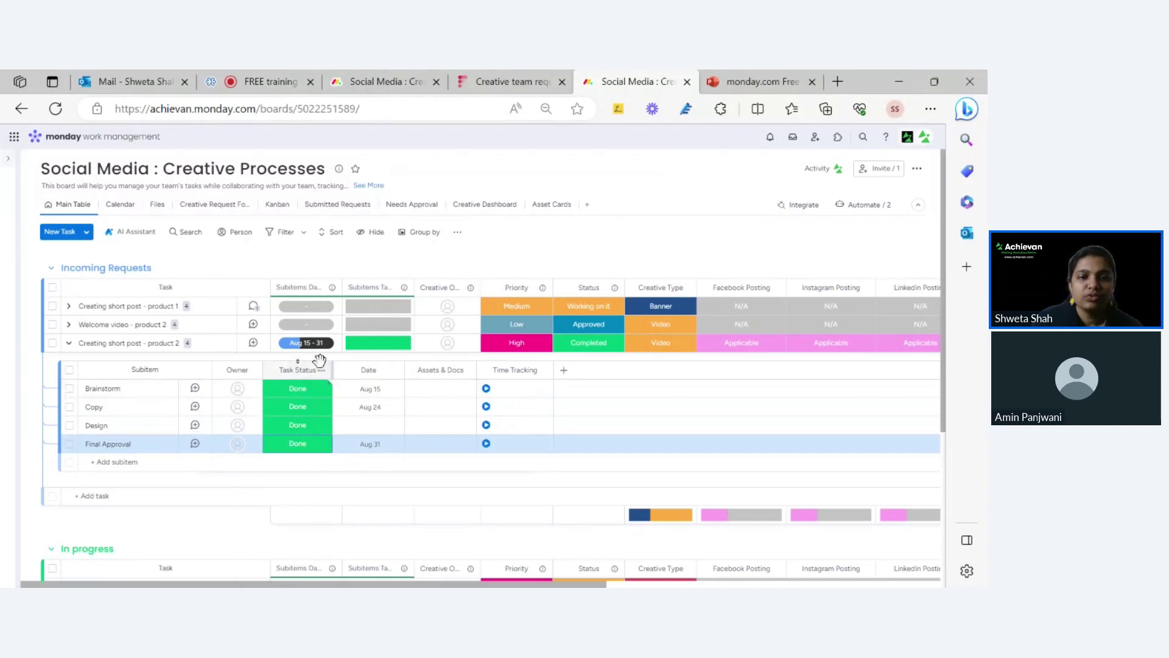
{"action": "mouse_move", "coordinate": [366, 345]}
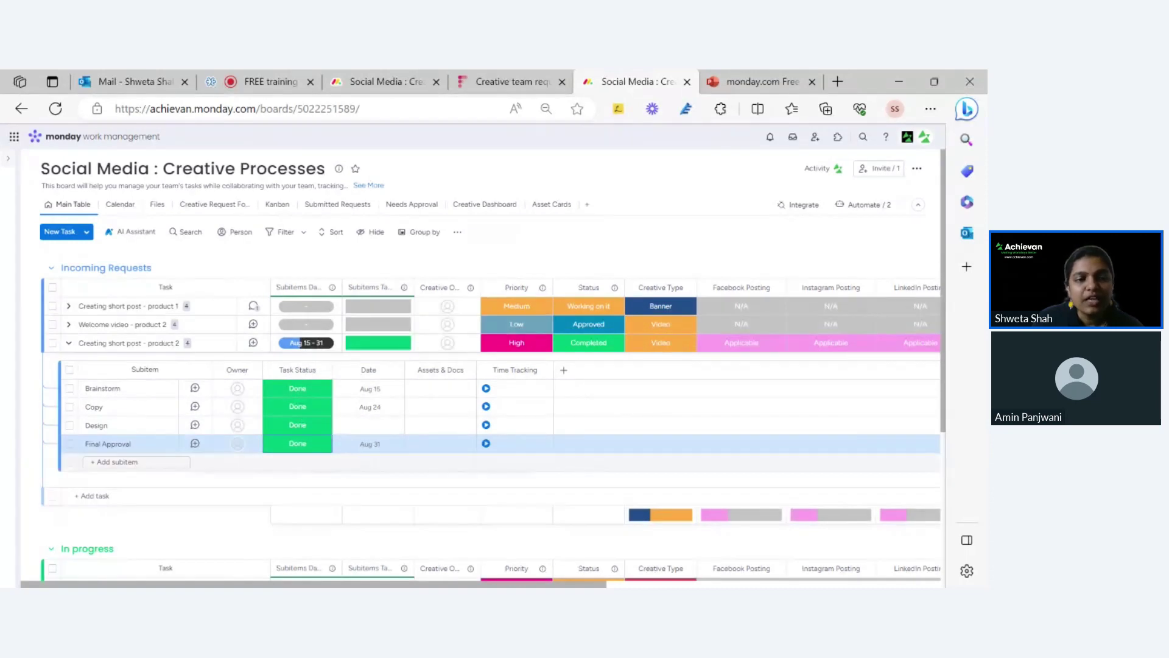
Add a subitem named "Subiem task" under "Creating short post - product 2" and set its Task Status to Done
{"action": "left_click", "coordinate": [116, 461]}
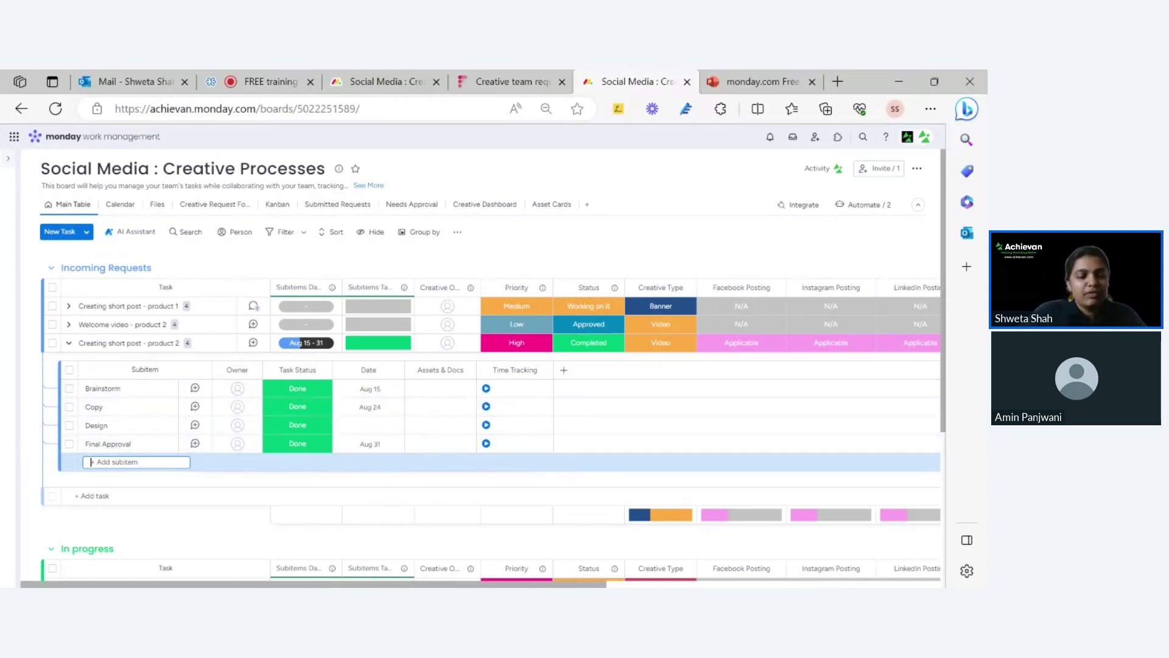
{"action": "type", "text": "S"}
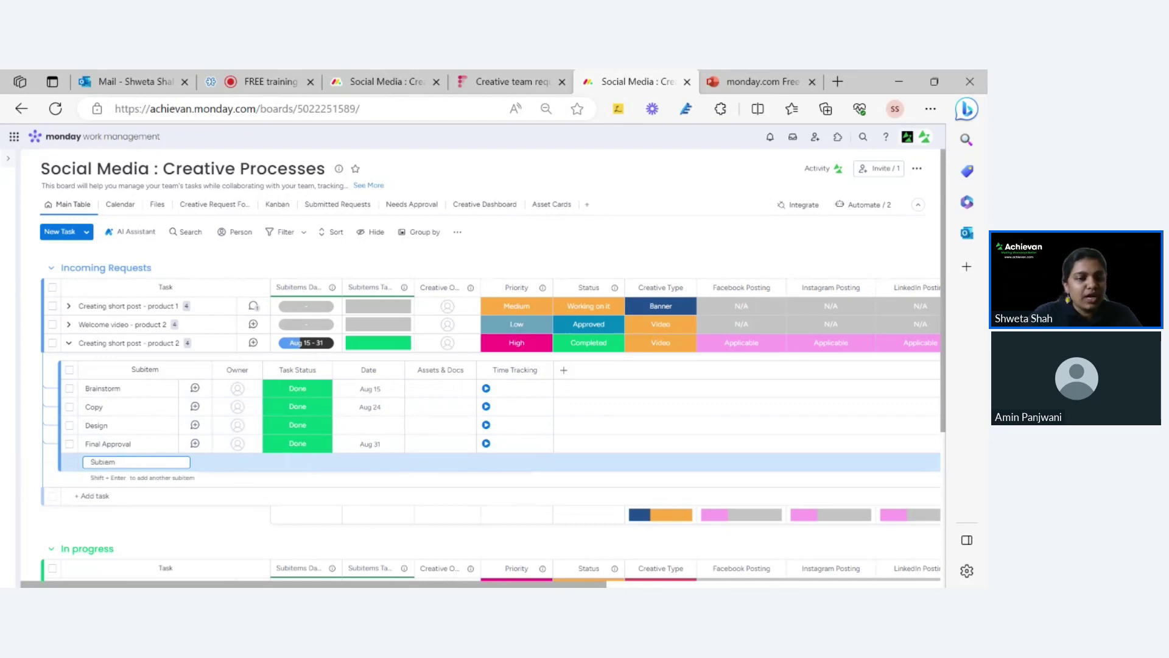
{"action": "type", "text": "ubitem task"}
{"action": "key", "text": "Return"}
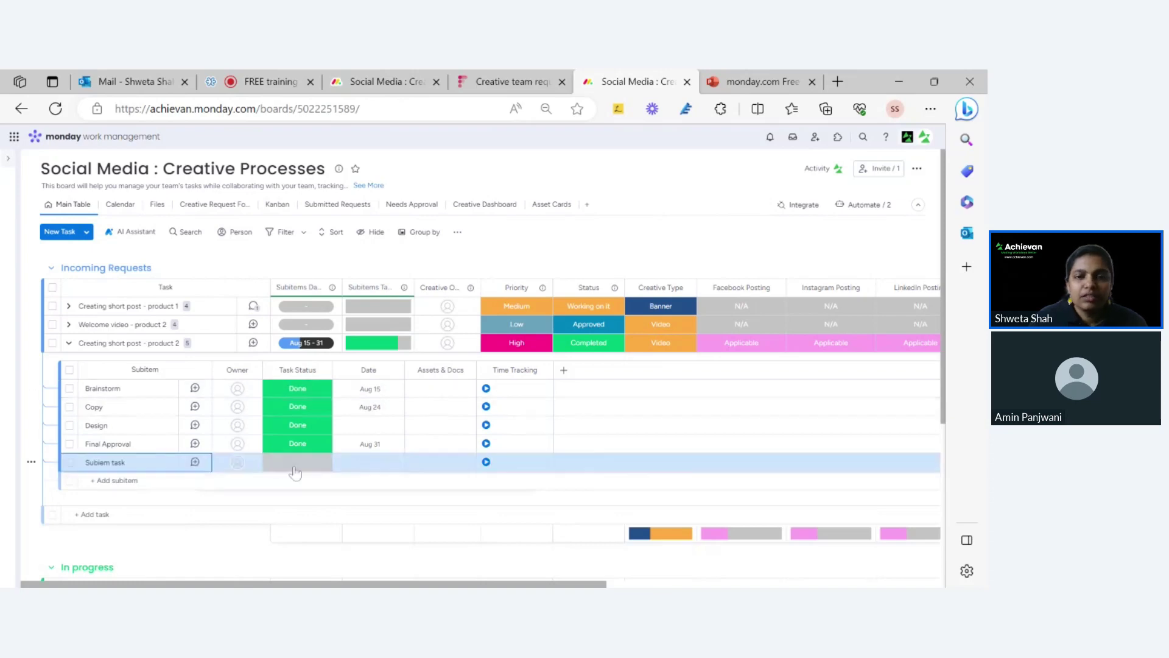
{"action": "left_click", "coordinate": [298, 465]}
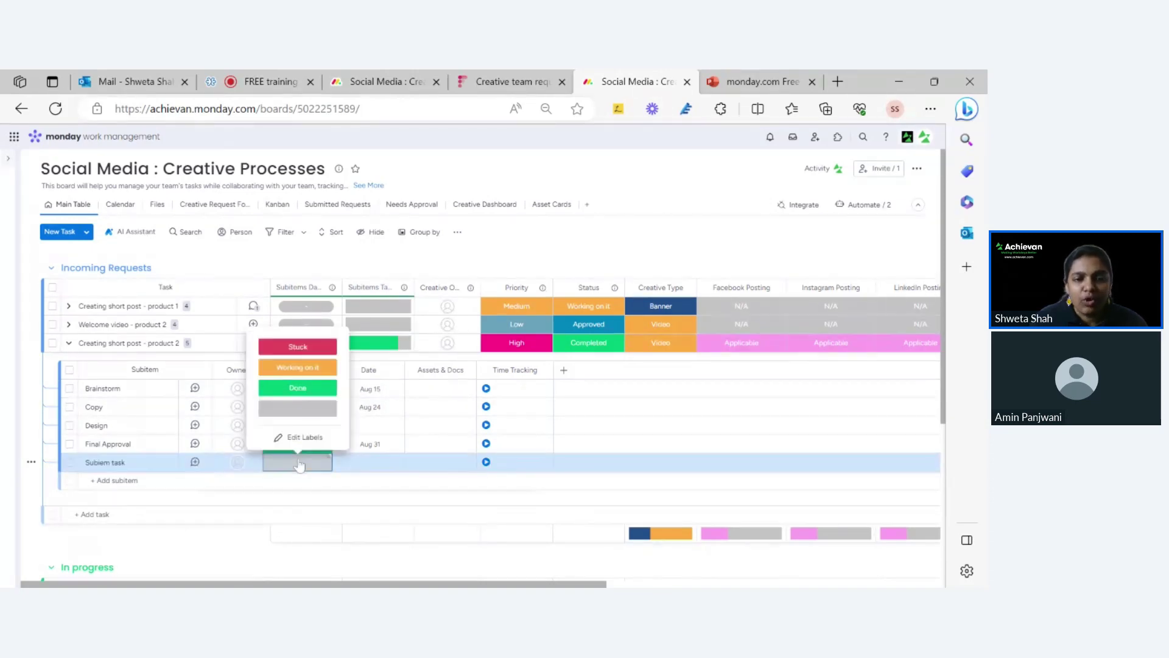
{"action": "left_click", "coordinate": [297, 387]}
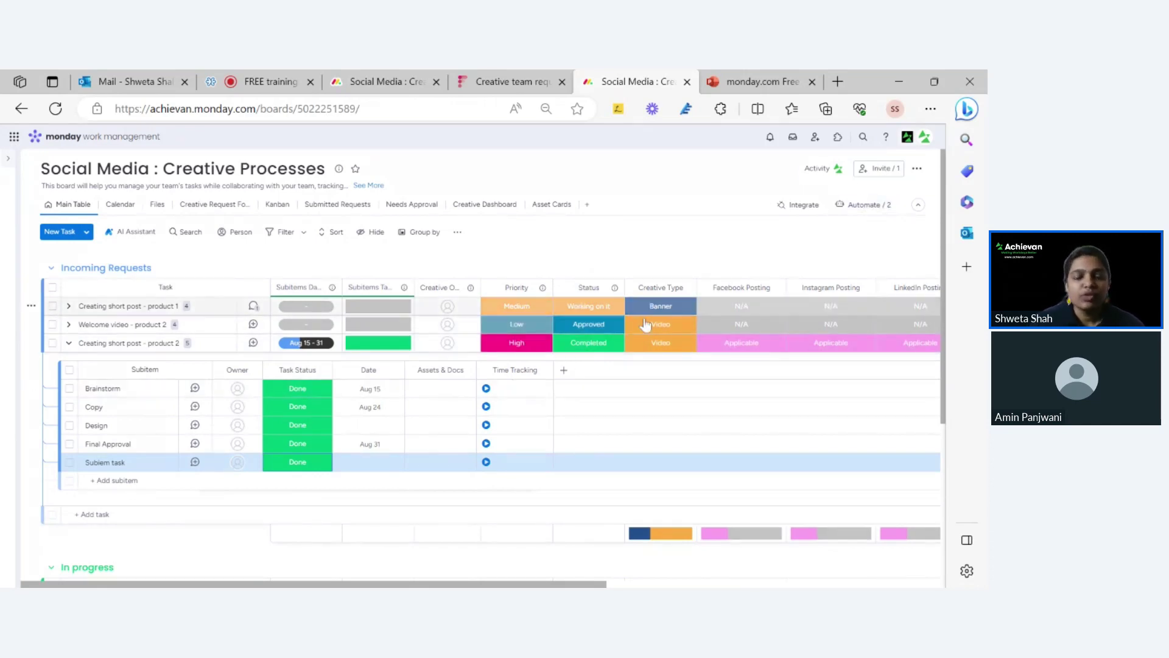
Start a new board automation from the Status Change template "When status changes to something, change another status to something", found by searching "another"
{"action": "left_click", "coordinate": [879, 210]}
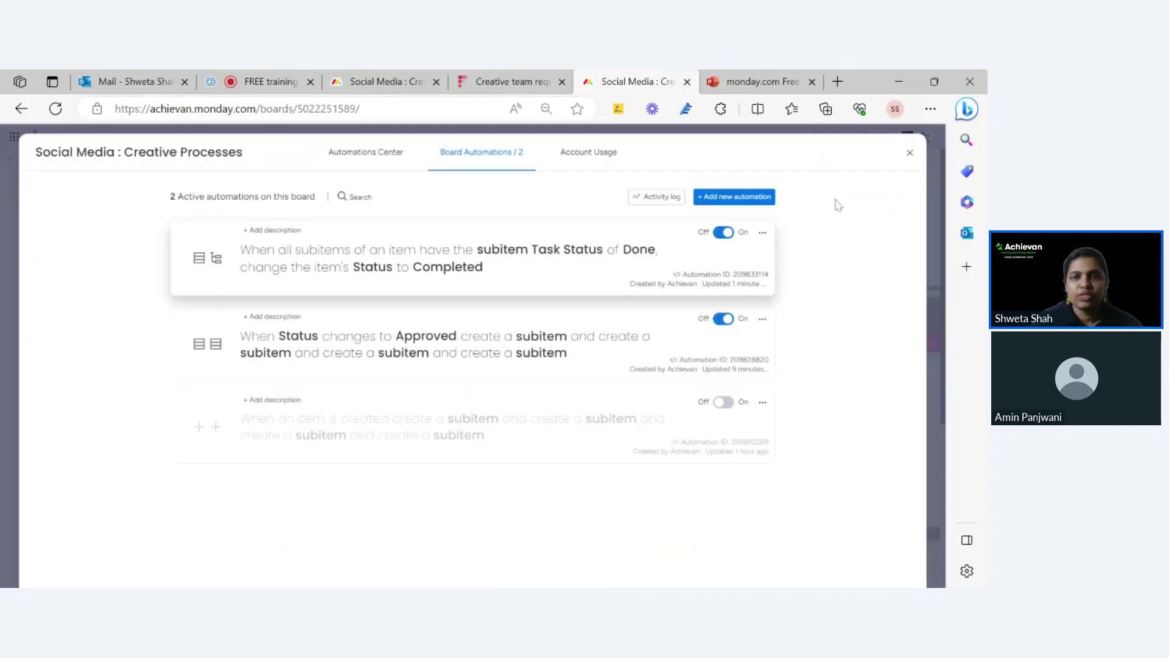
{"action": "left_click", "coordinate": [748, 195]}
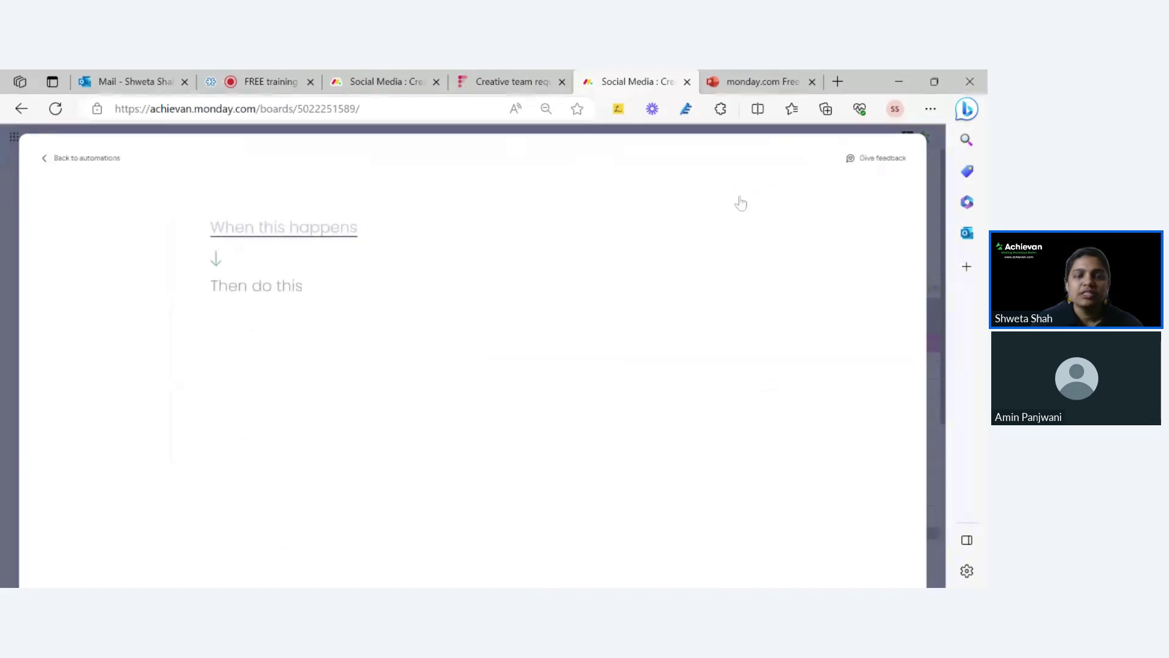
{"action": "left_click", "coordinate": [85, 158]}
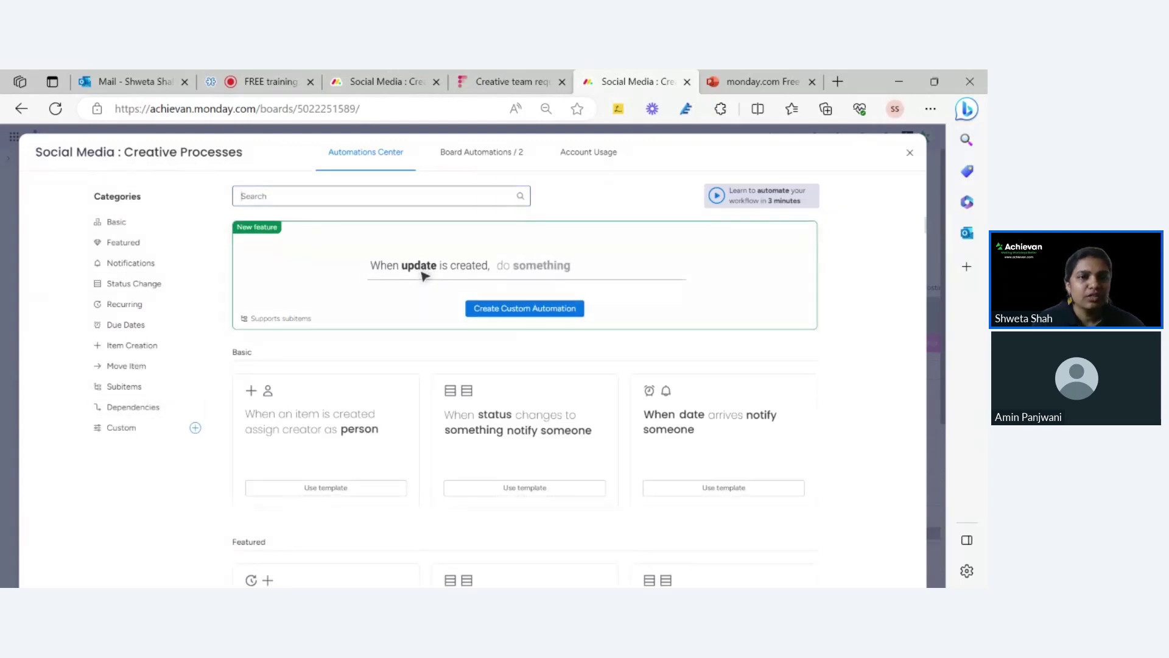
{"action": "type", "text": "another"}
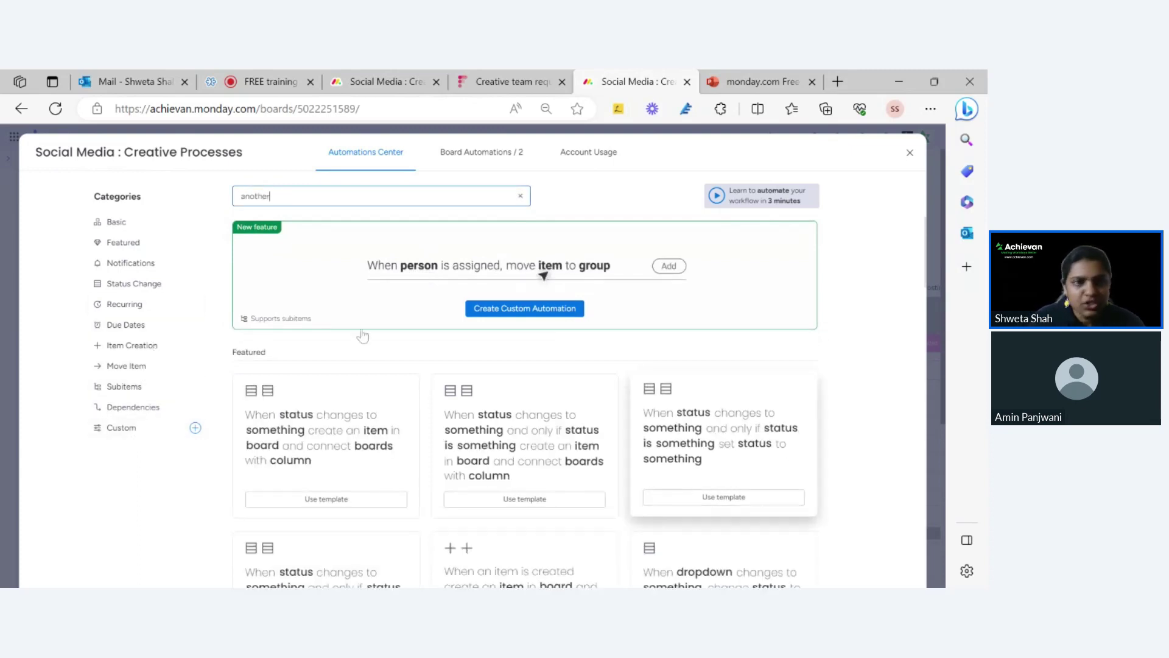
{"action": "left_click", "coordinate": [157, 289]}
{"action": "left_click", "coordinate": [152, 286]}
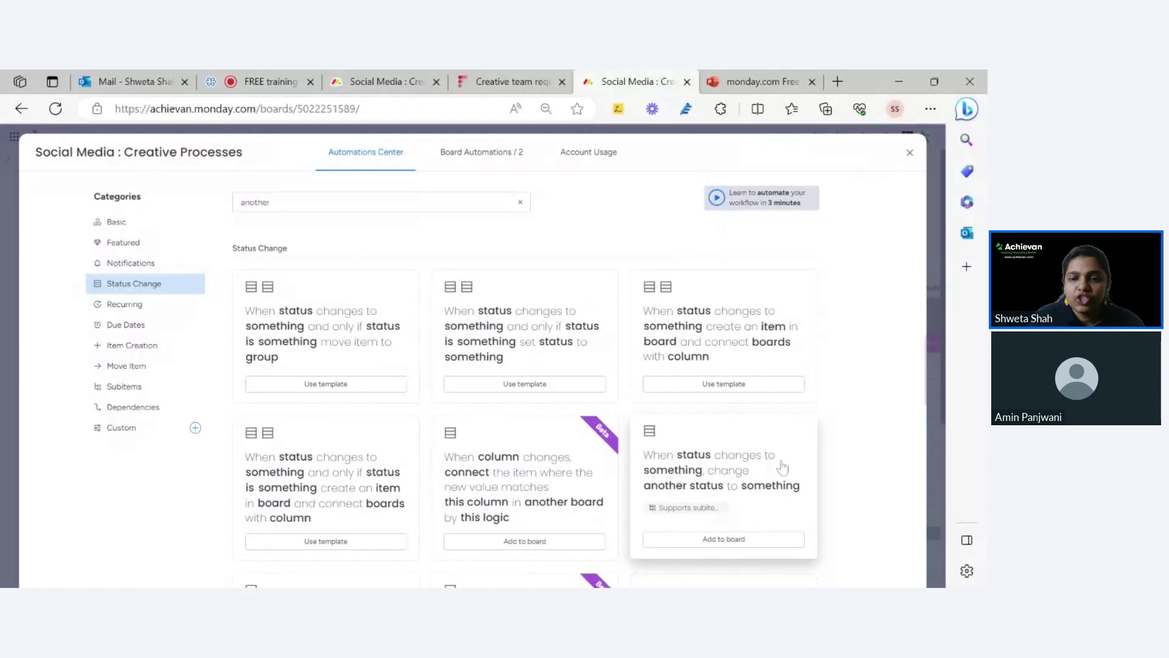
{"action": "left_click", "coordinate": [720, 489]}
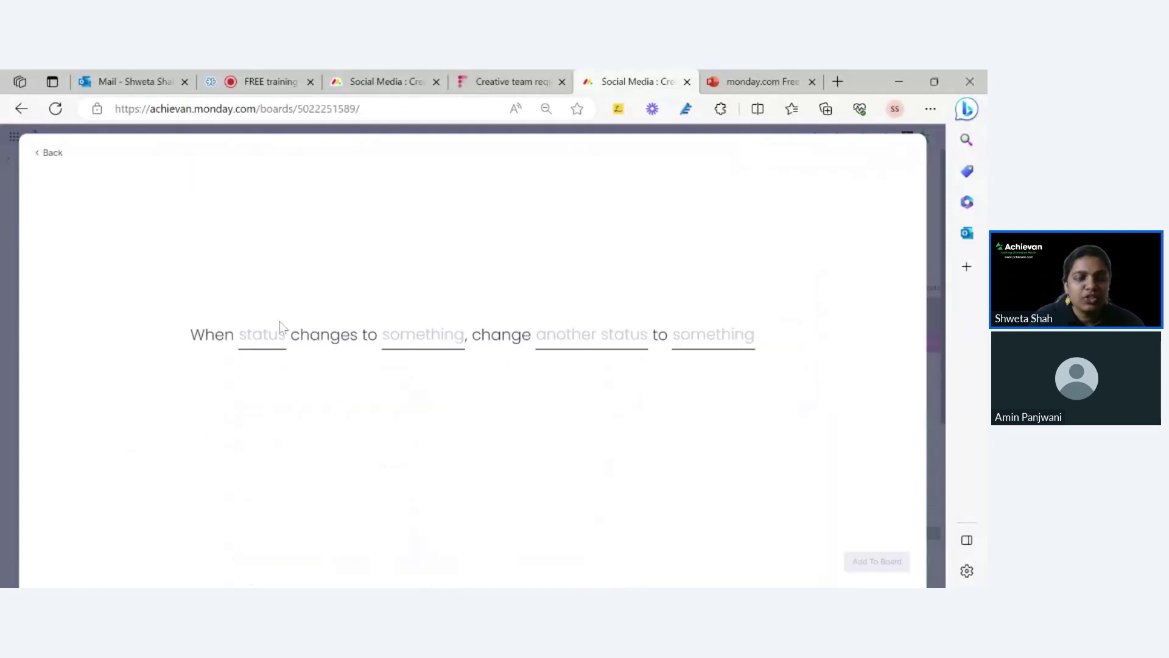
Set the automation's trigger to Subitems Task Status changing to Working on it
{"action": "left_click", "coordinate": [262, 343]}
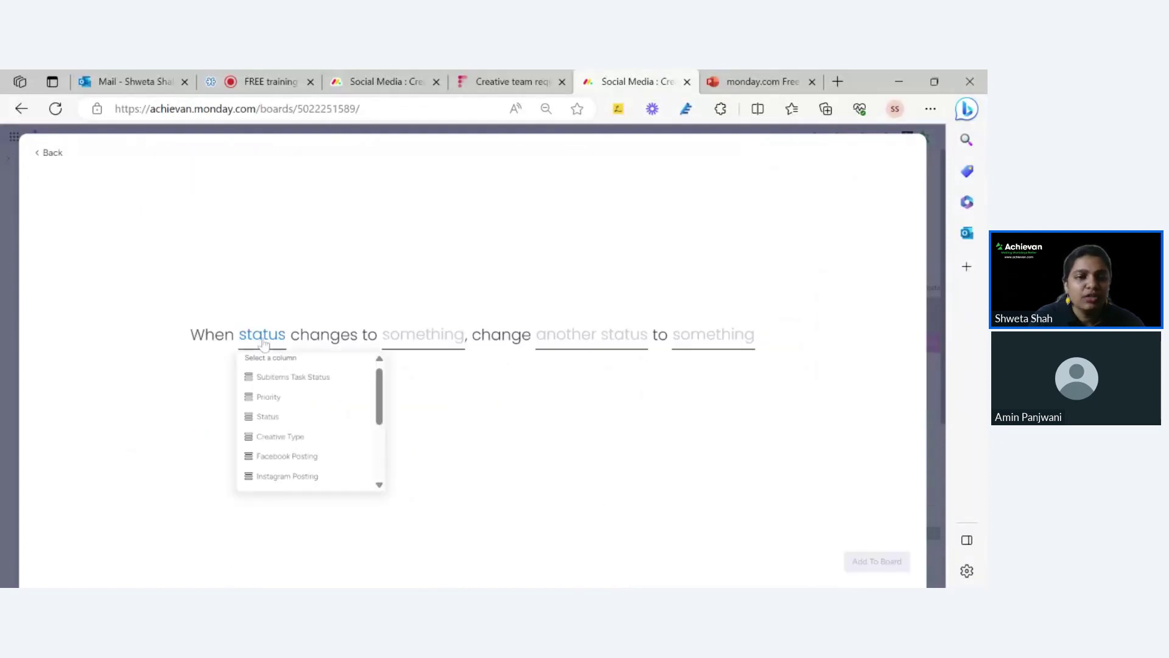
{"action": "left_click", "coordinate": [286, 423]}
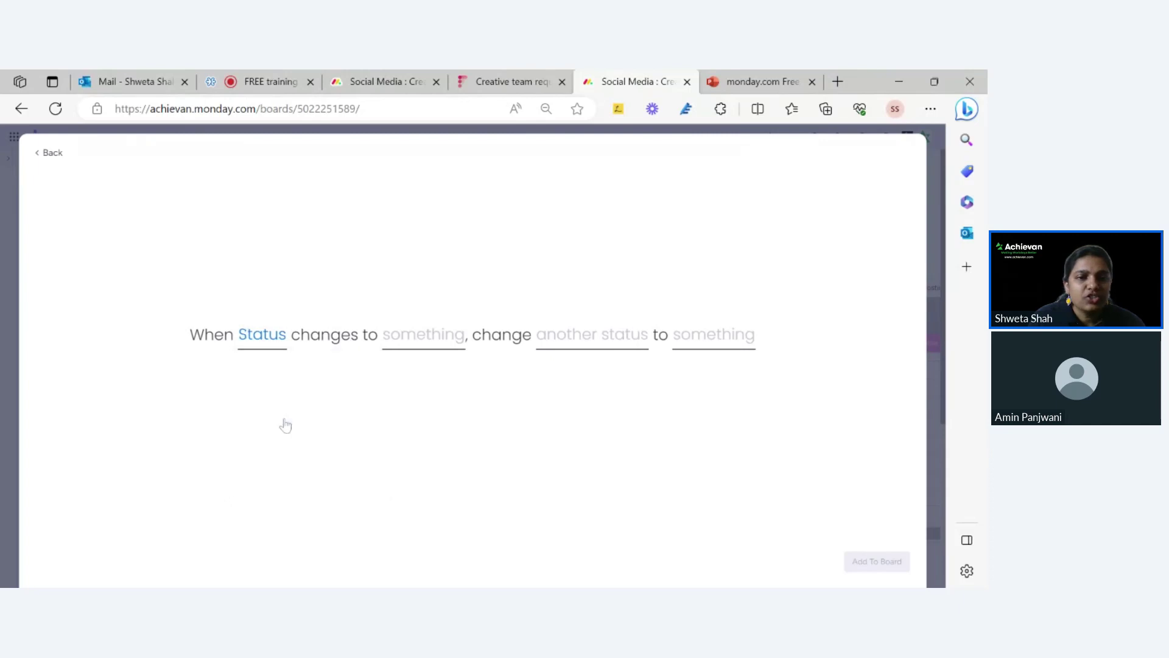
{"action": "left_click", "coordinate": [423, 336]}
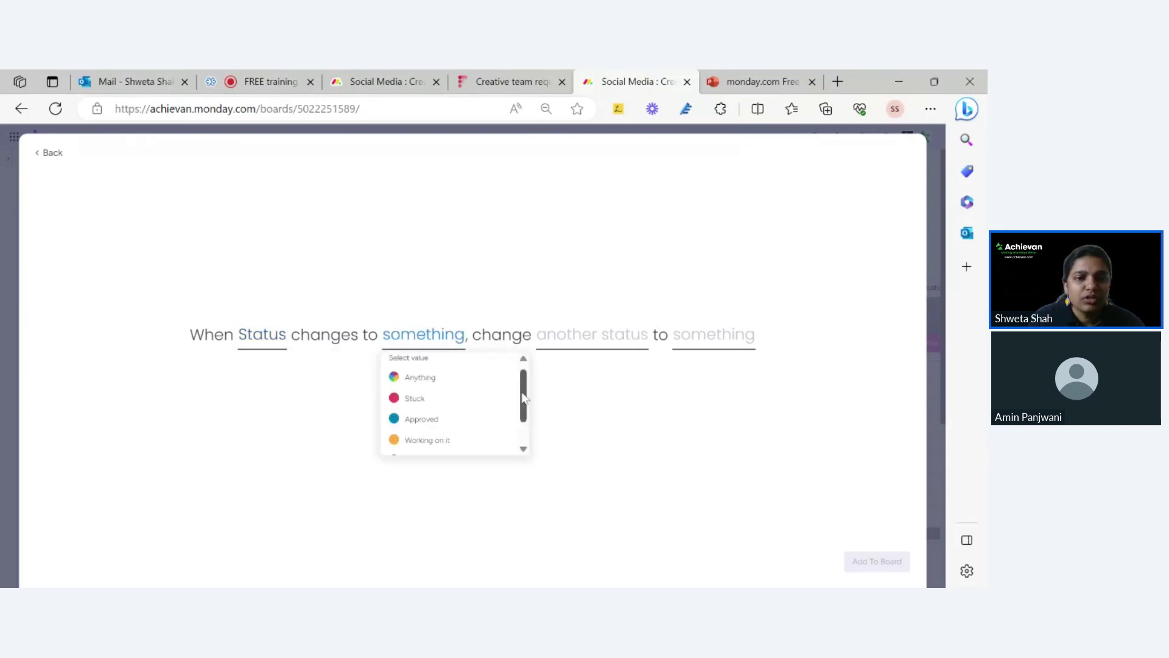
{"action": "left_click", "coordinate": [264, 338]}
{"action": "left_click", "coordinate": [263, 337]}
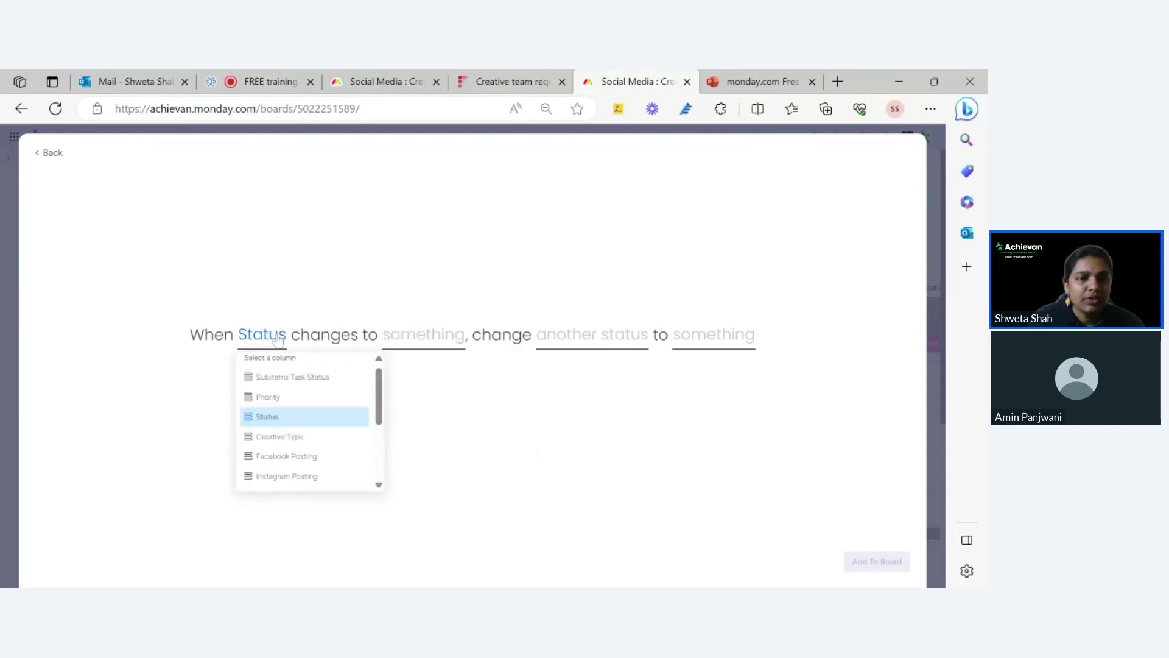
{"action": "left_click", "coordinate": [272, 342]}
{"action": "left_click", "coordinate": [272, 342]}
{"action": "left_click", "coordinate": [317, 384]}
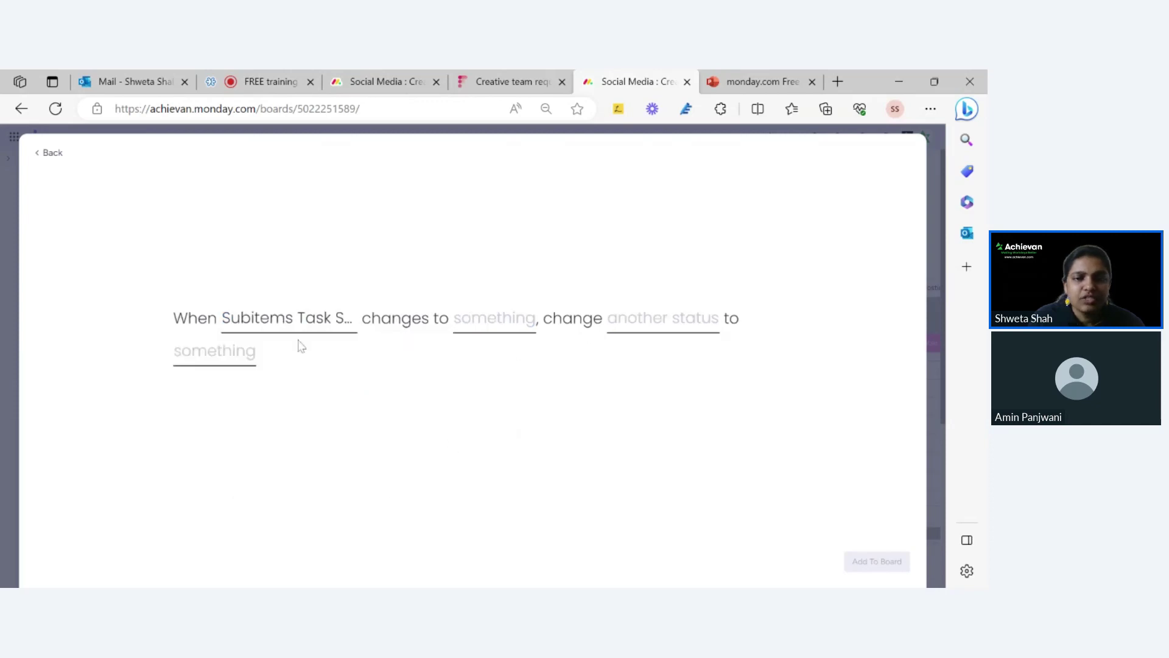
{"action": "left_click", "coordinate": [527, 328]}
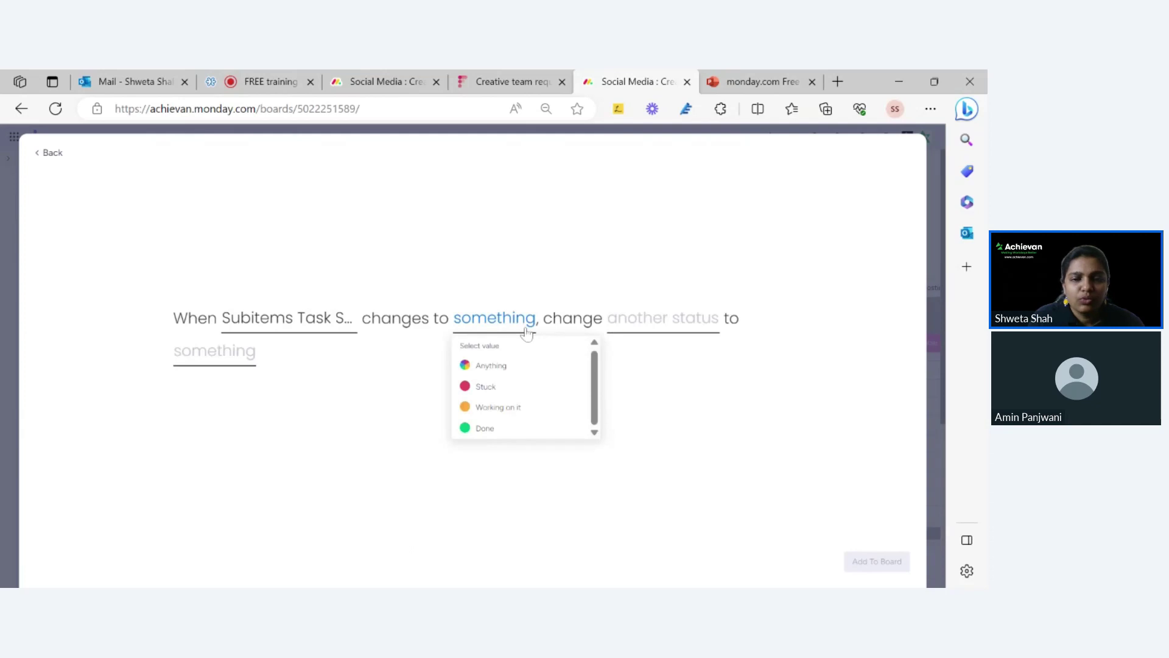
{"action": "left_click", "coordinate": [514, 410]}
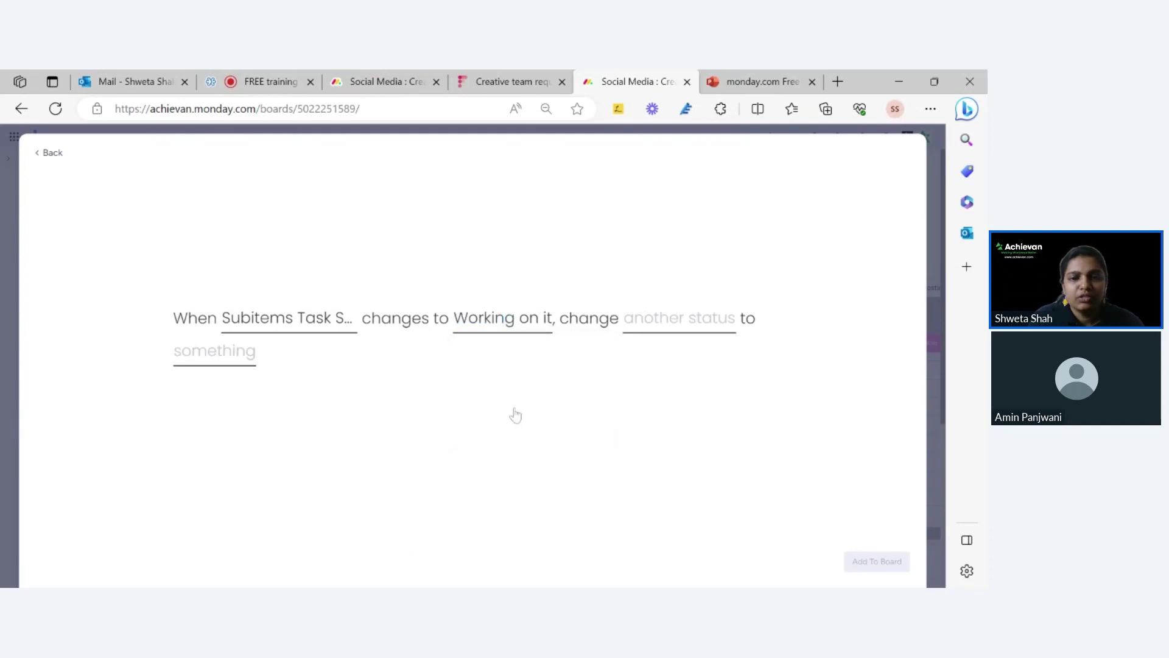
Set the automation to change Status to Working on it, add it to the board and return to the main table
{"action": "left_click", "coordinate": [702, 333]}
{"action": "left_click", "coordinate": [627, 375]}
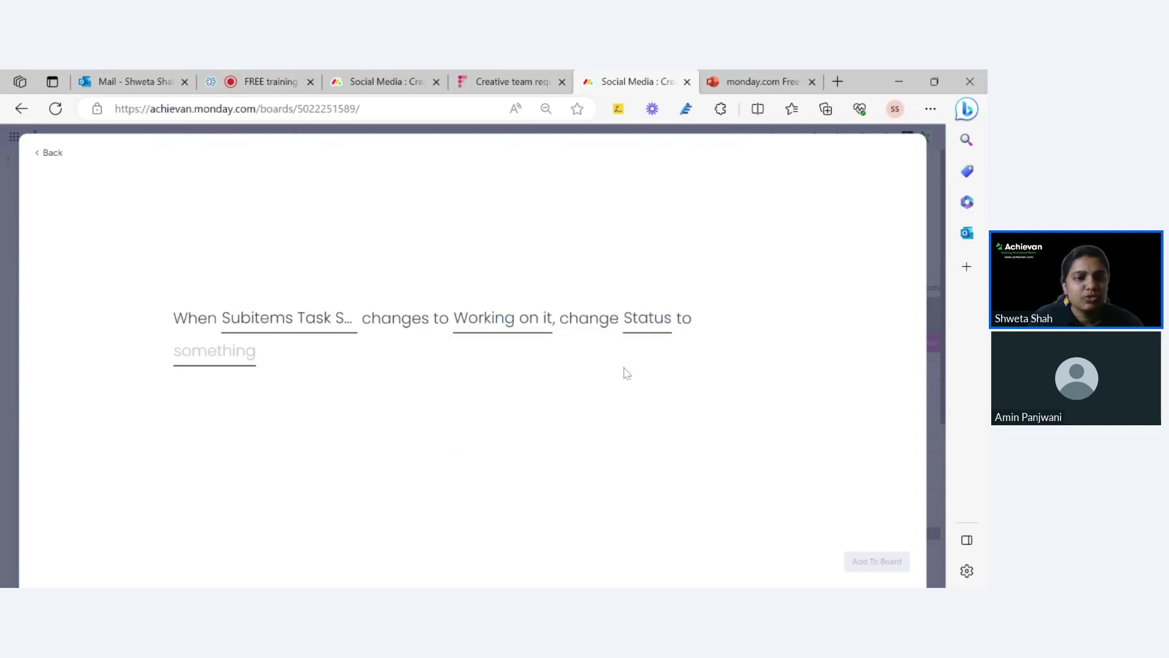
{"action": "left_click", "coordinate": [226, 354]}
{"action": "left_click", "coordinate": [237, 436]}
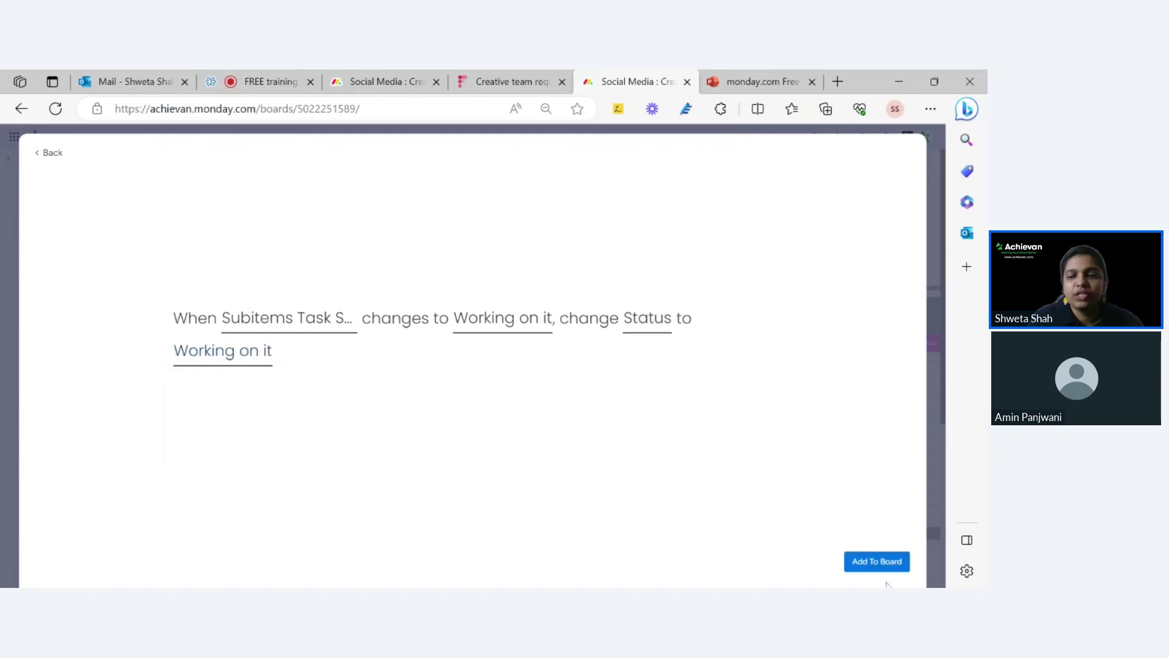
{"action": "left_click", "coordinate": [888, 563]}
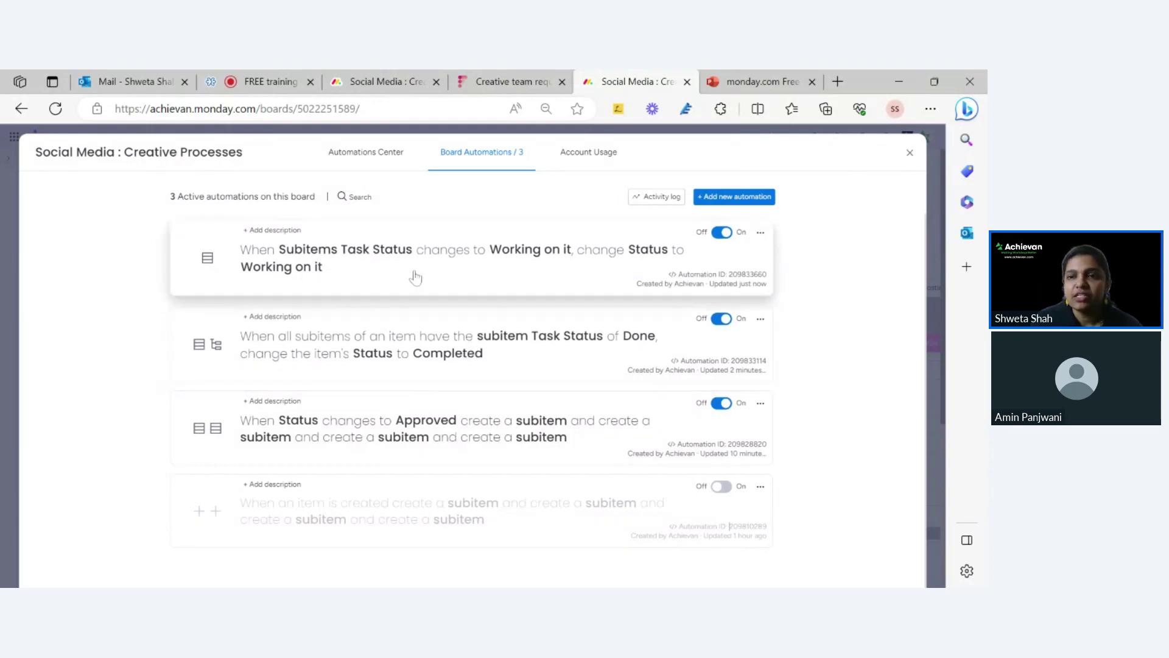
{"action": "left_click", "coordinate": [910, 157]}
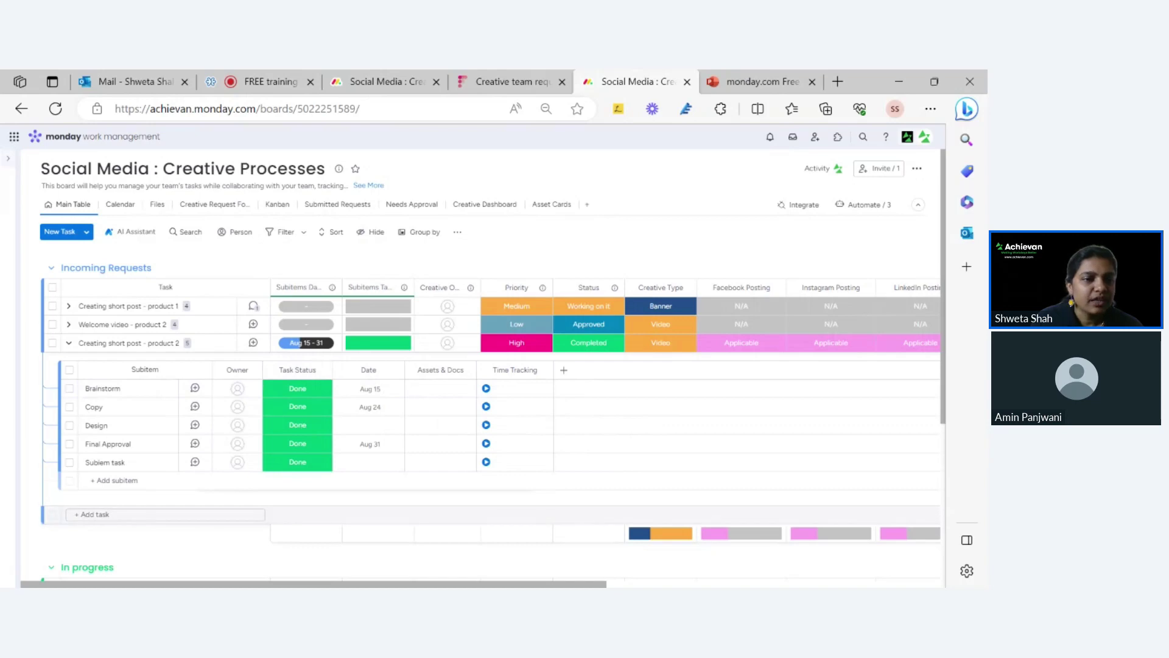
Clear the Status of "Welcome video - product 2" and set its Brainstorm subitem's Task Status to Working on it
{"action": "left_click", "coordinate": [69, 325]}
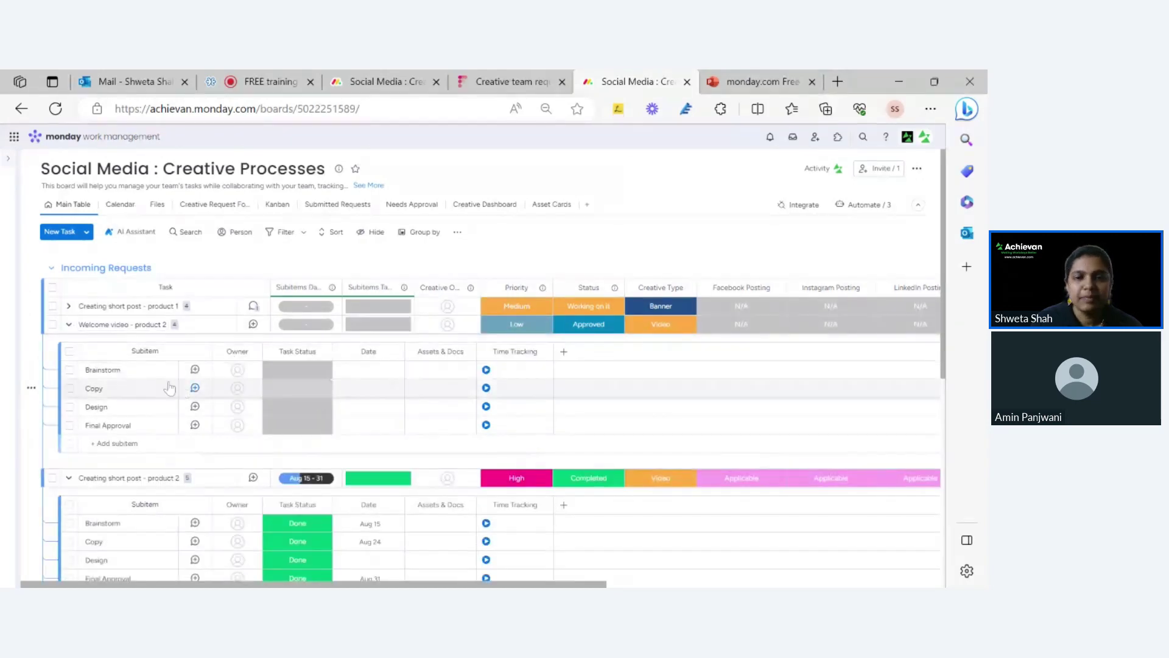
{"action": "left_click", "coordinate": [606, 329]}
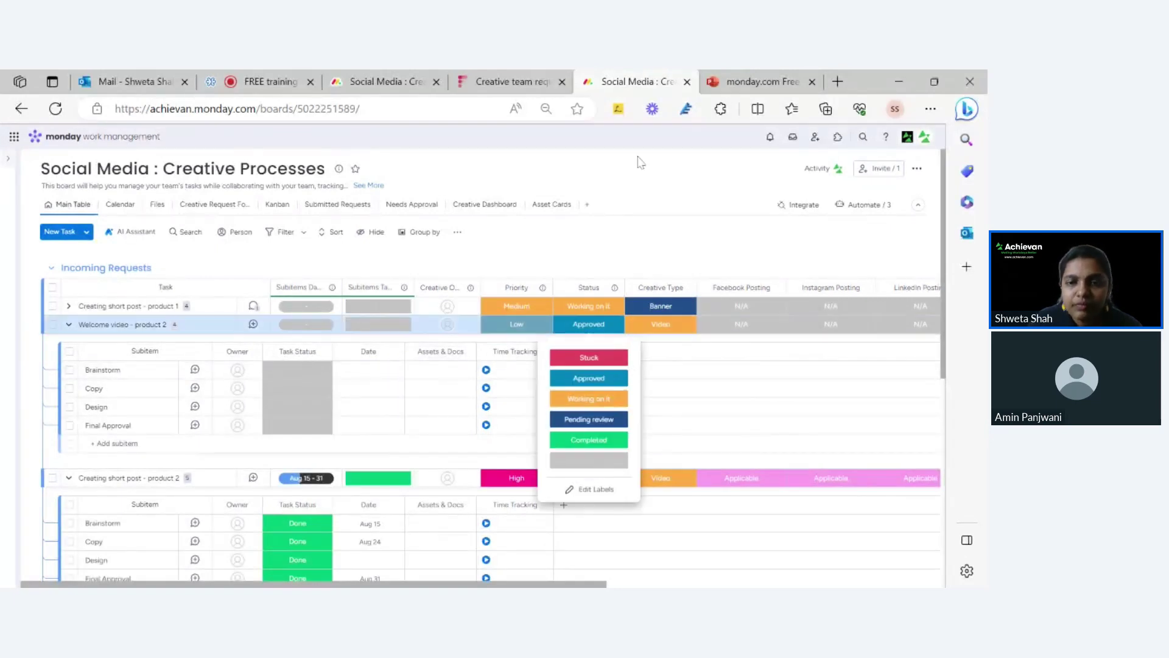
{"action": "left_click", "coordinate": [589, 460]}
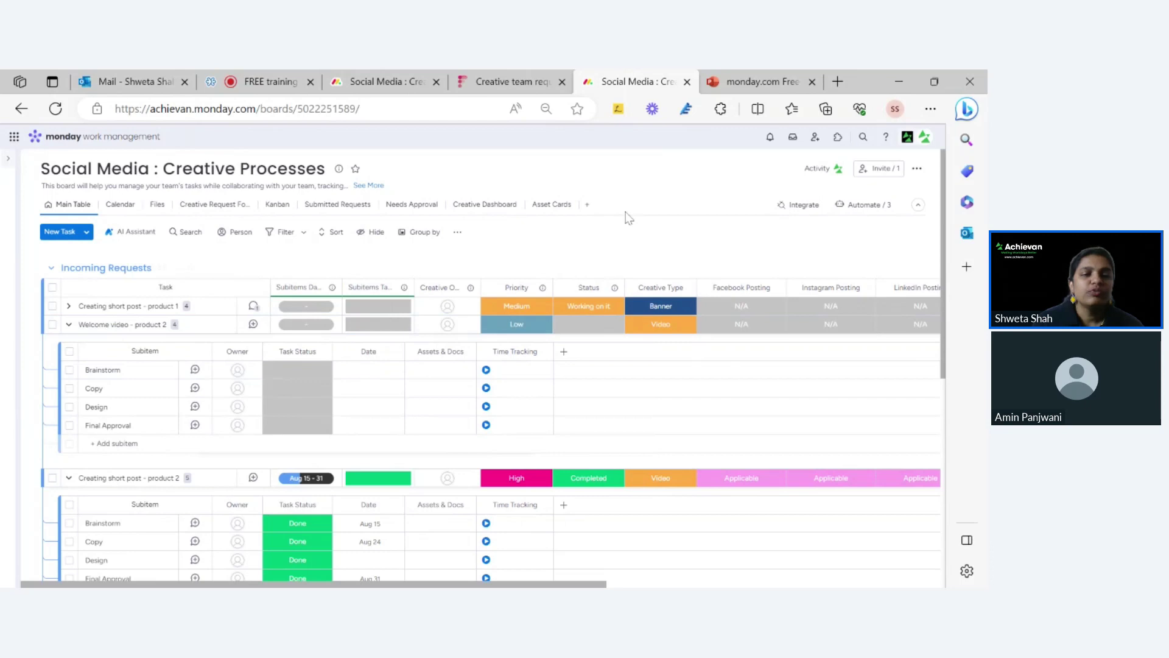
{"action": "left_click", "coordinate": [298, 369]}
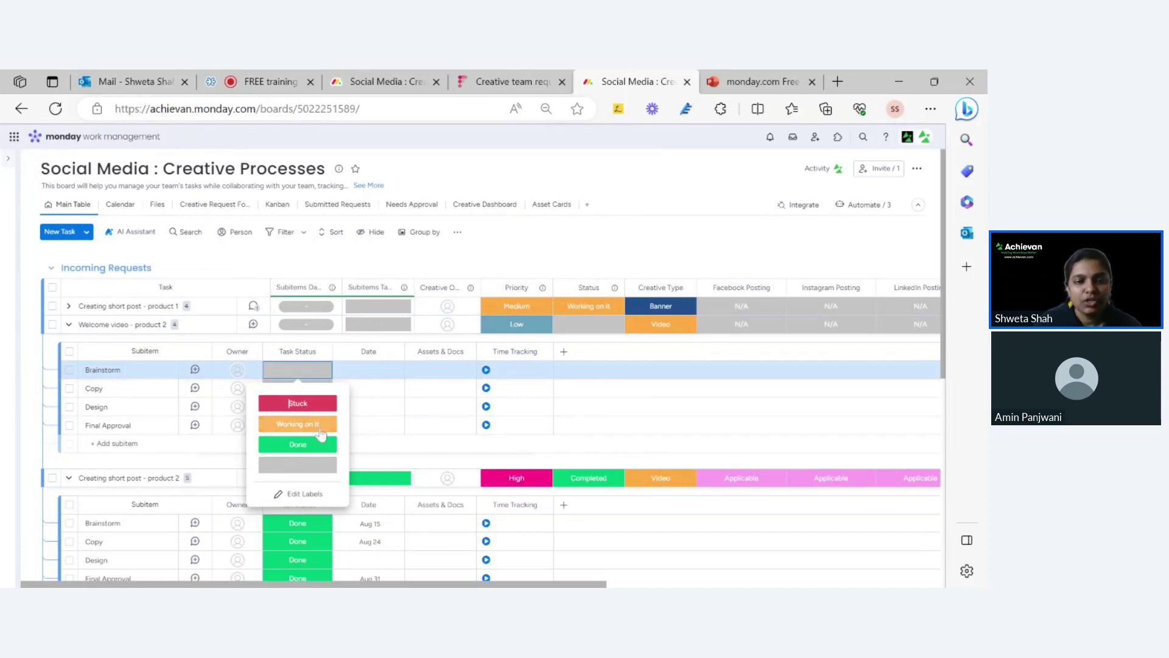
{"action": "left_click", "coordinate": [298, 423]}
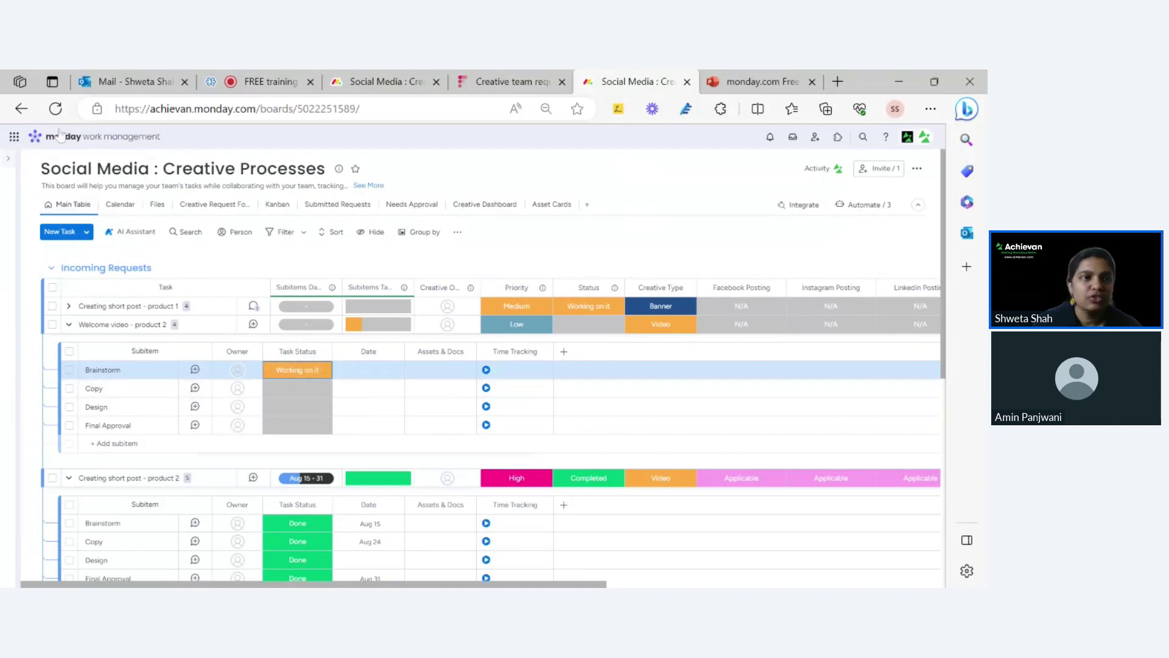
Reload the board, check the Status of "Welcome video - product 2" and review the board's active automations
{"action": "left_click", "coordinate": [56, 109]}
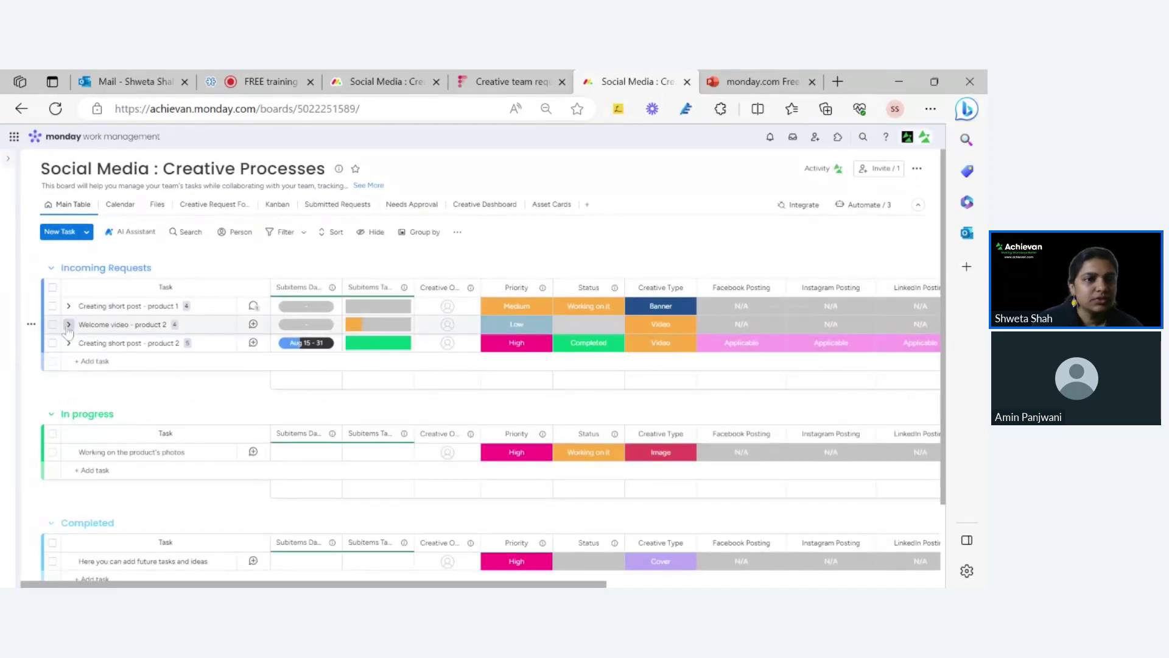
{"action": "left_click", "coordinate": [69, 325]}
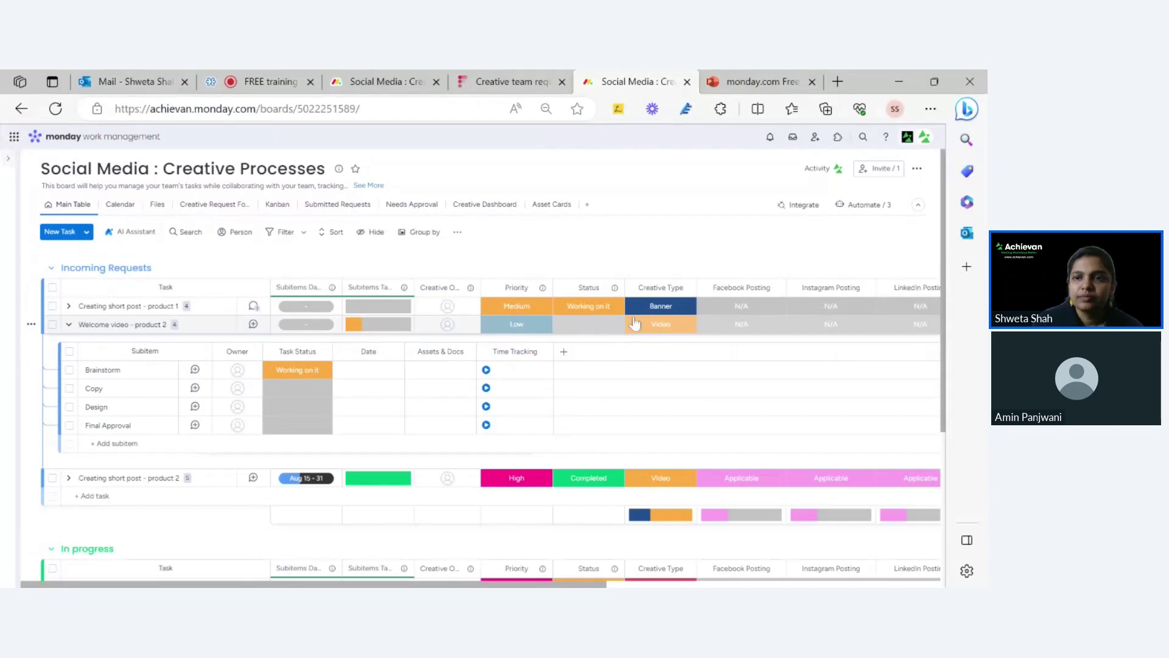
{"action": "left_click", "coordinate": [870, 205]}
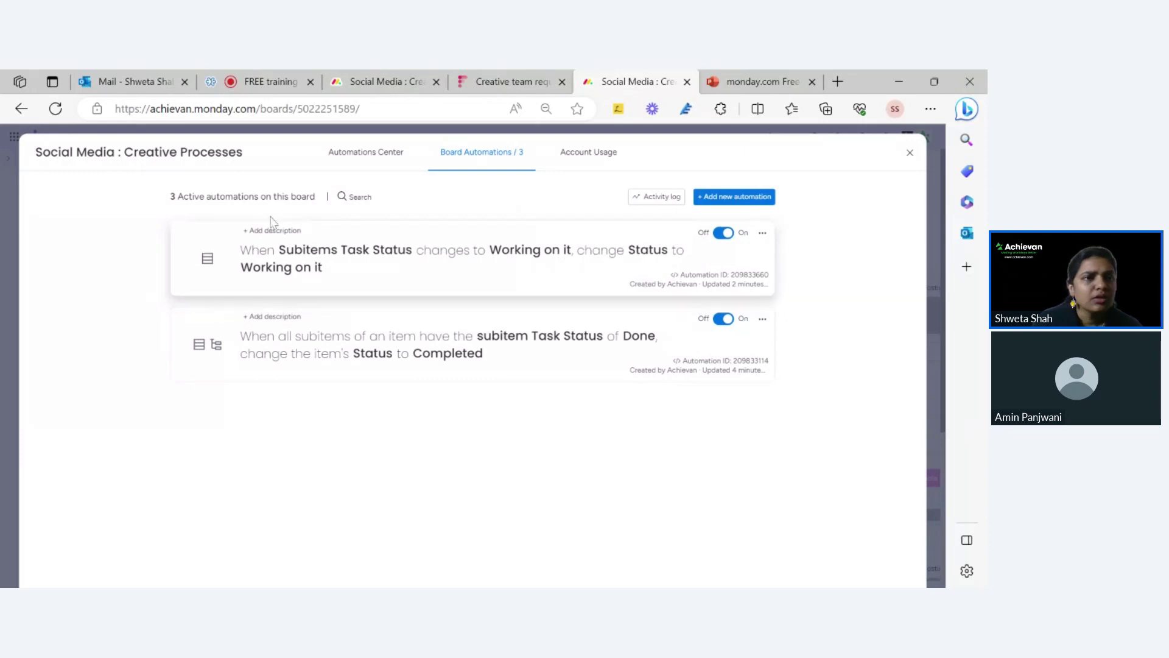
{"action": "key", "text": "Escape"}
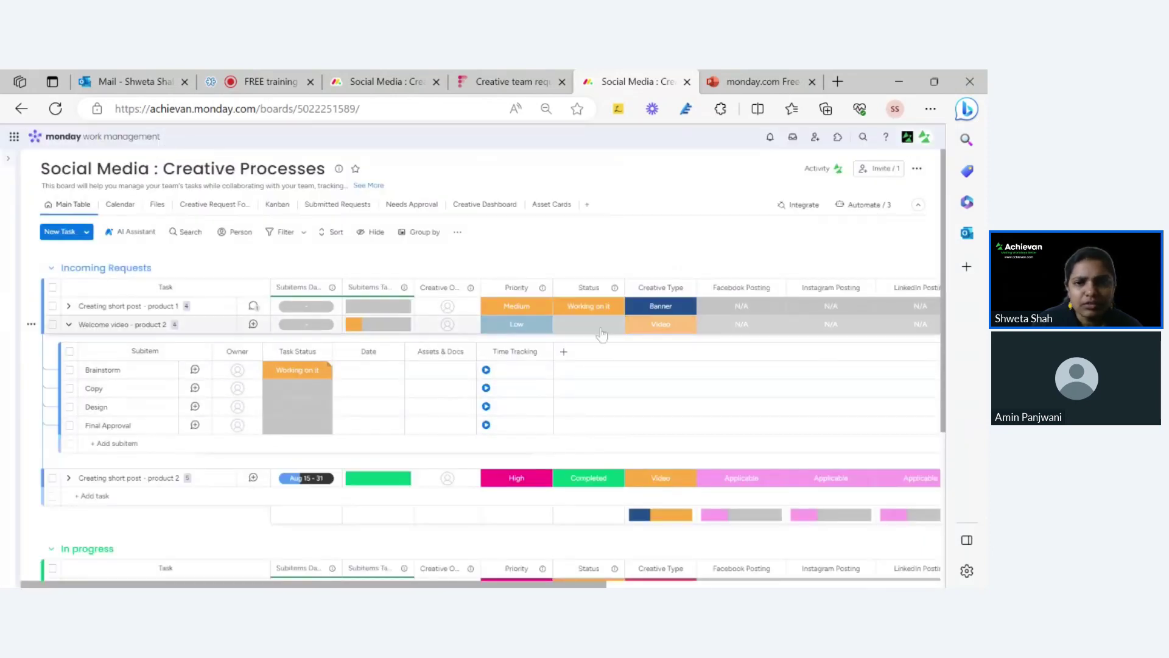
Clear Brainstorm's Task Status under "Welcome video - product 2", reload the board and set it to Working on it again
{"action": "left_click", "coordinate": [307, 373]}
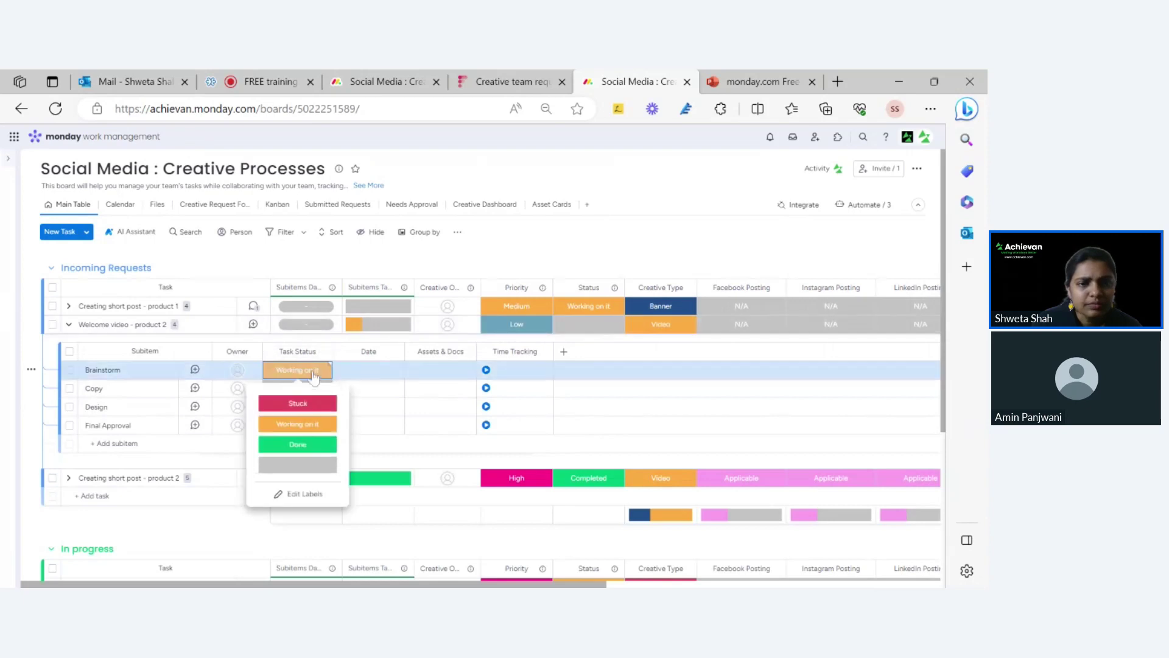
{"action": "left_click", "coordinate": [298, 465]}
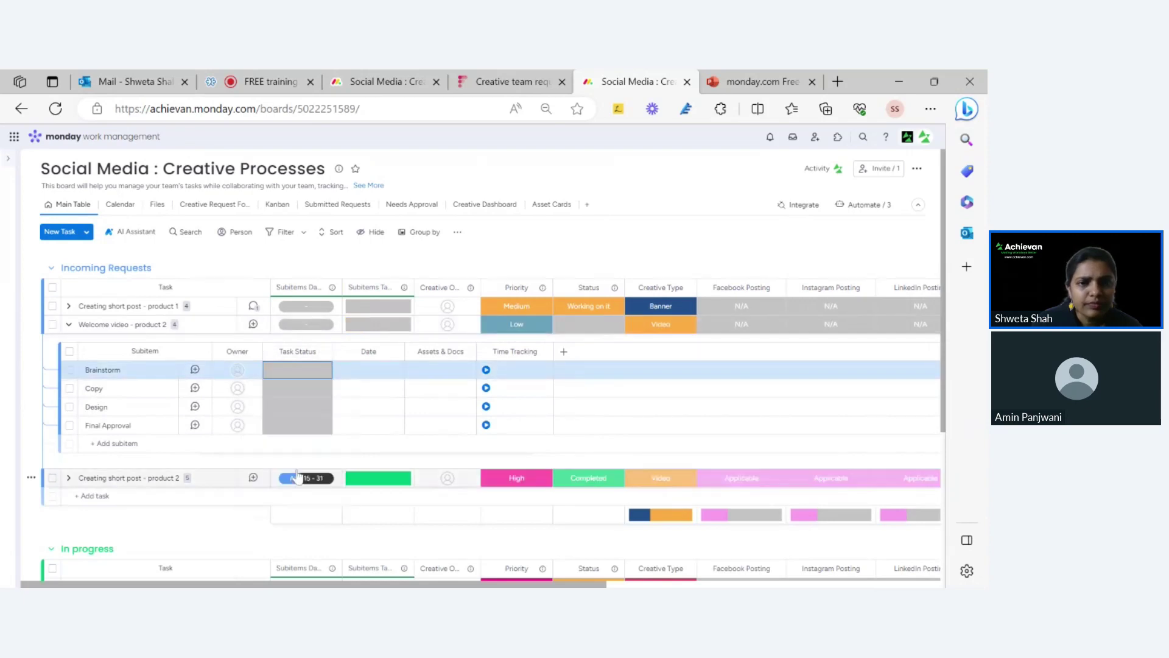
{"action": "left_click", "coordinate": [57, 111]}
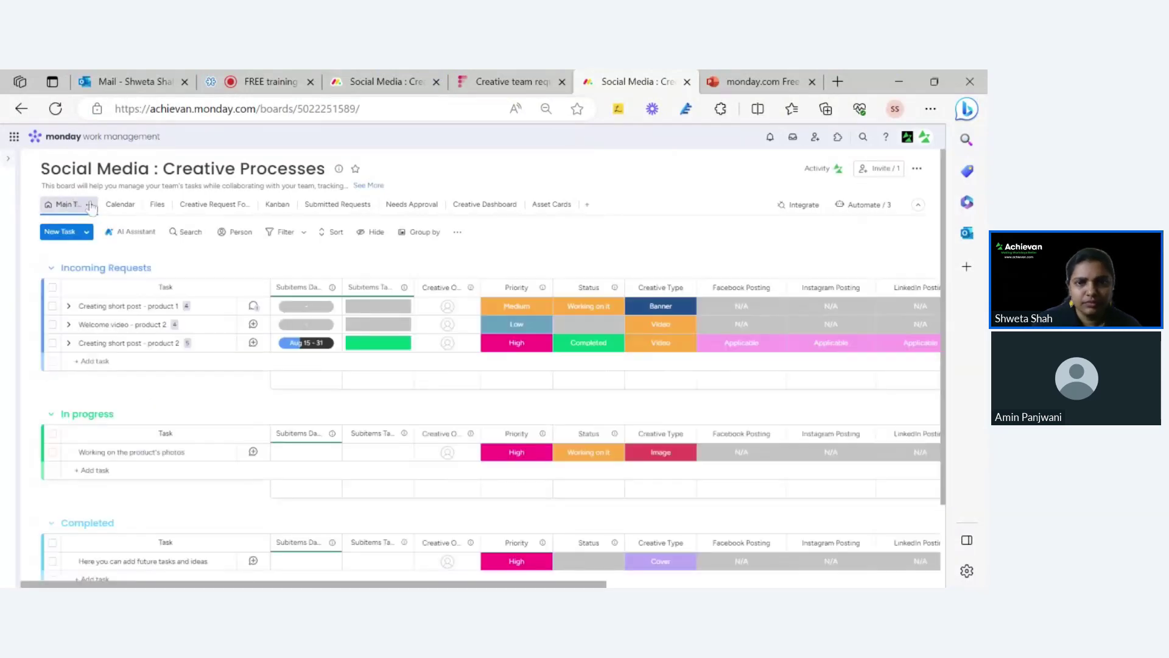
{"action": "left_click", "coordinate": [69, 325]}
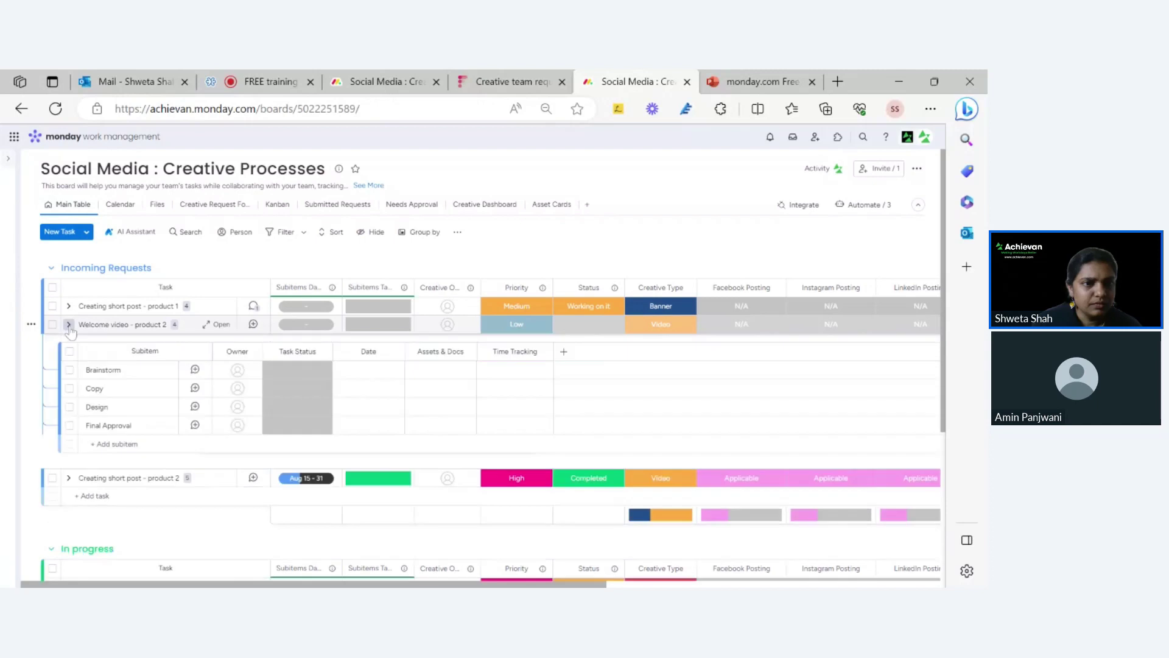
{"action": "left_click", "coordinate": [309, 375]}
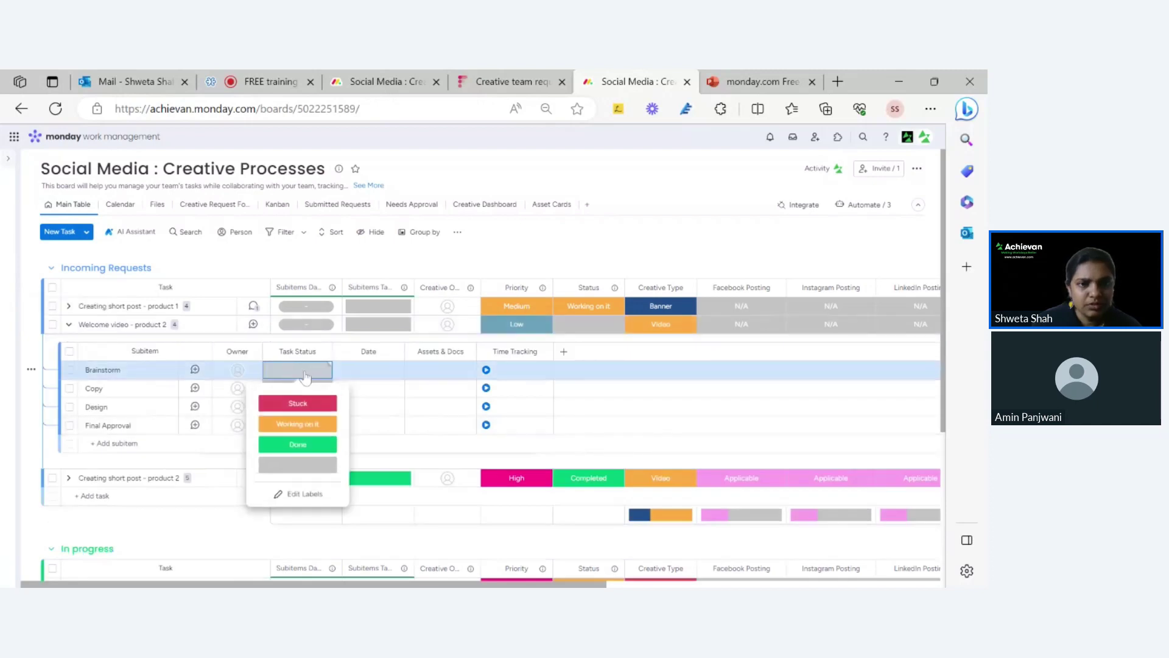
{"action": "left_click", "coordinate": [318, 425]}
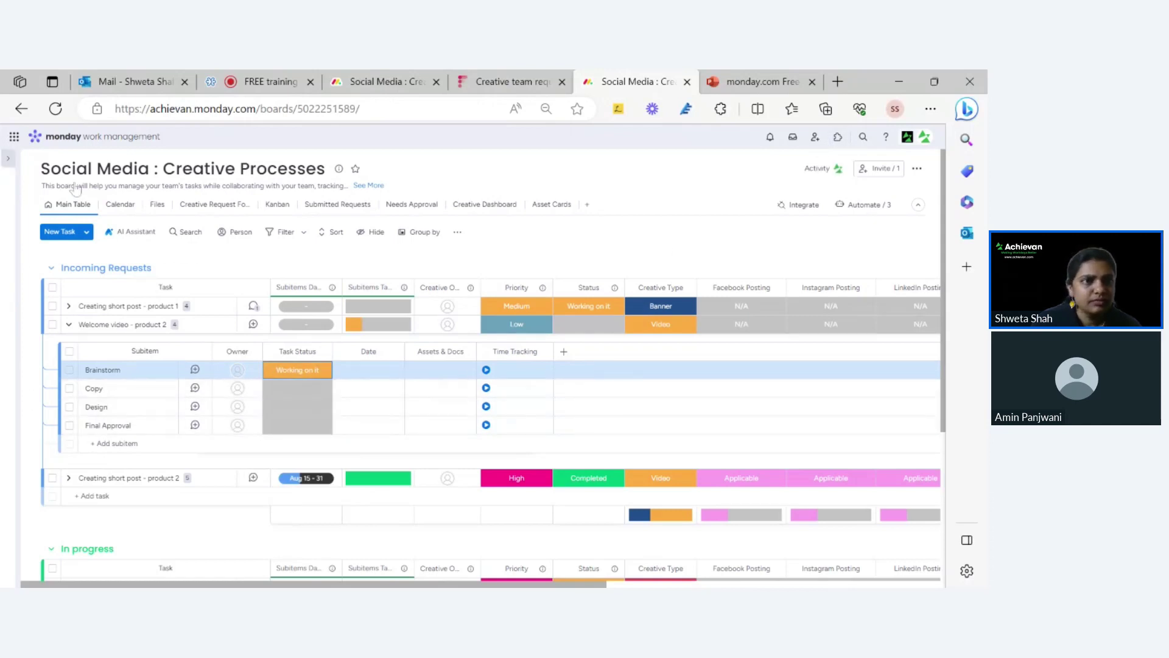
Reload the board, check the subitems and Status of "Welcome video - product 2" and review the board's automations
{"action": "left_click", "coordinate": [57, 115]}
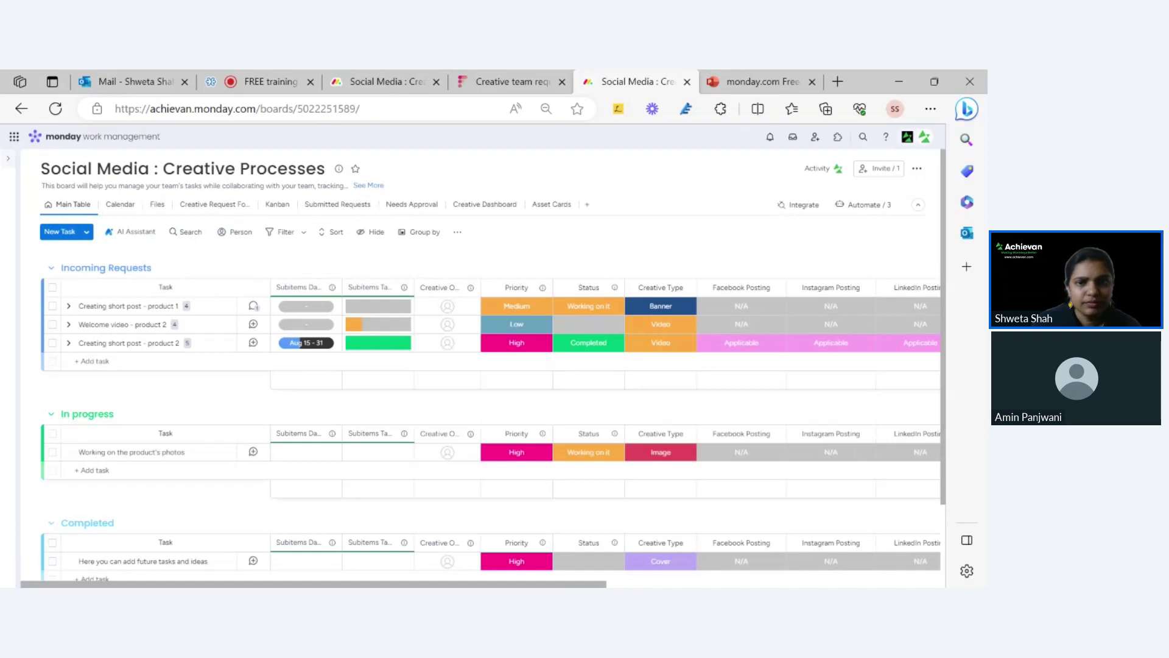
{"action": "left_click", "coordinate": [68, 324]}
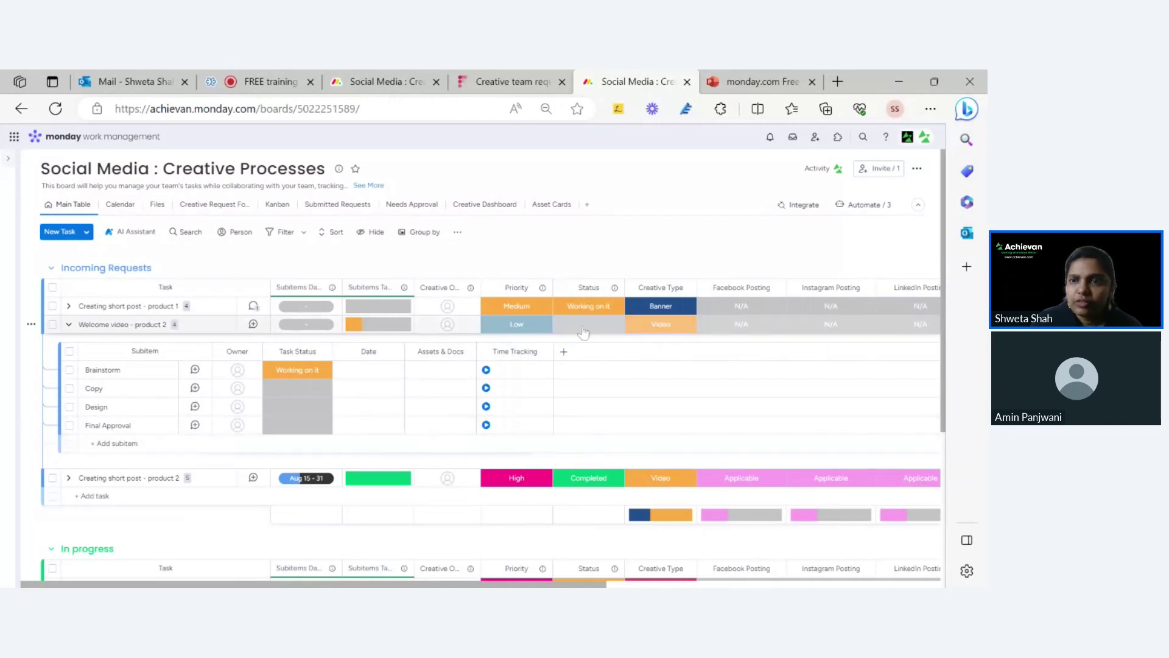
{"action": "left_click", "coordinate": [860, 210]}
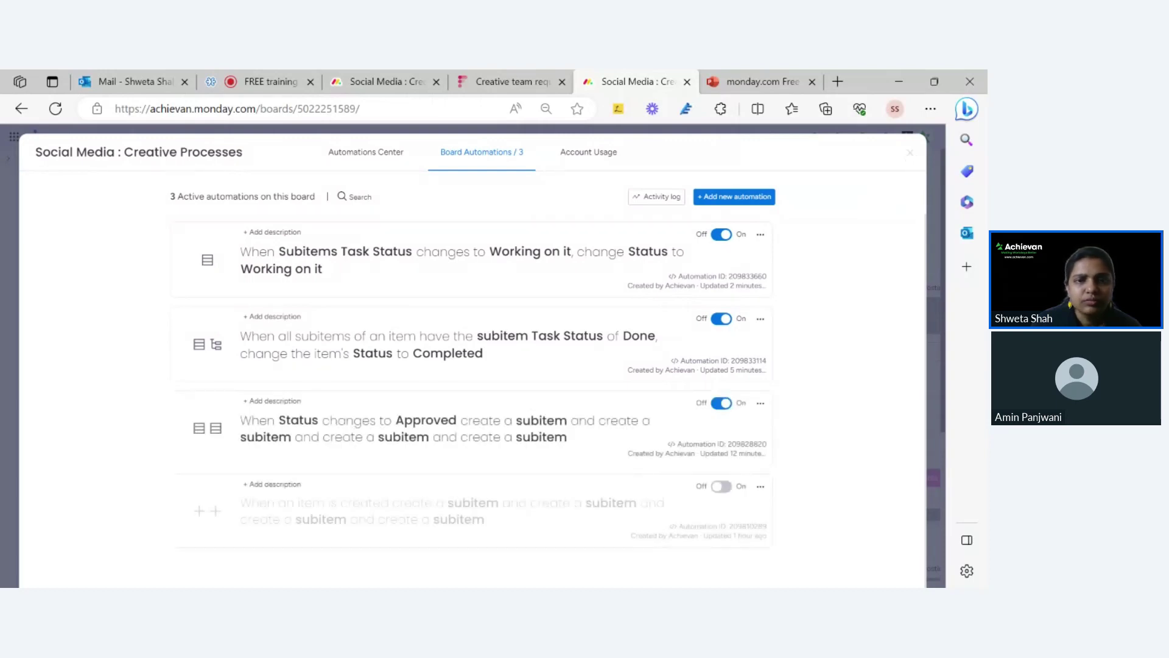
{"action": "key", "text": "Escape"}
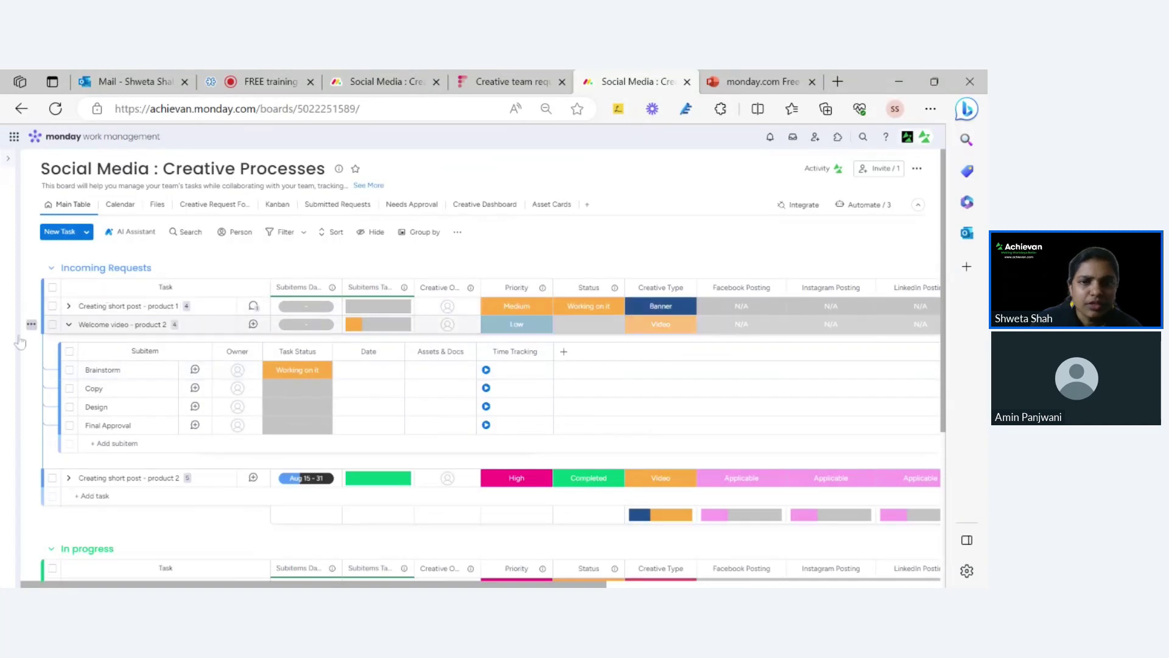
Add a task named "test" at the end of the Incoming Requests group
{"action": "scroll", "coordinate": [55, 512], "scroll_direction": "down", "scroll_amount": 3}
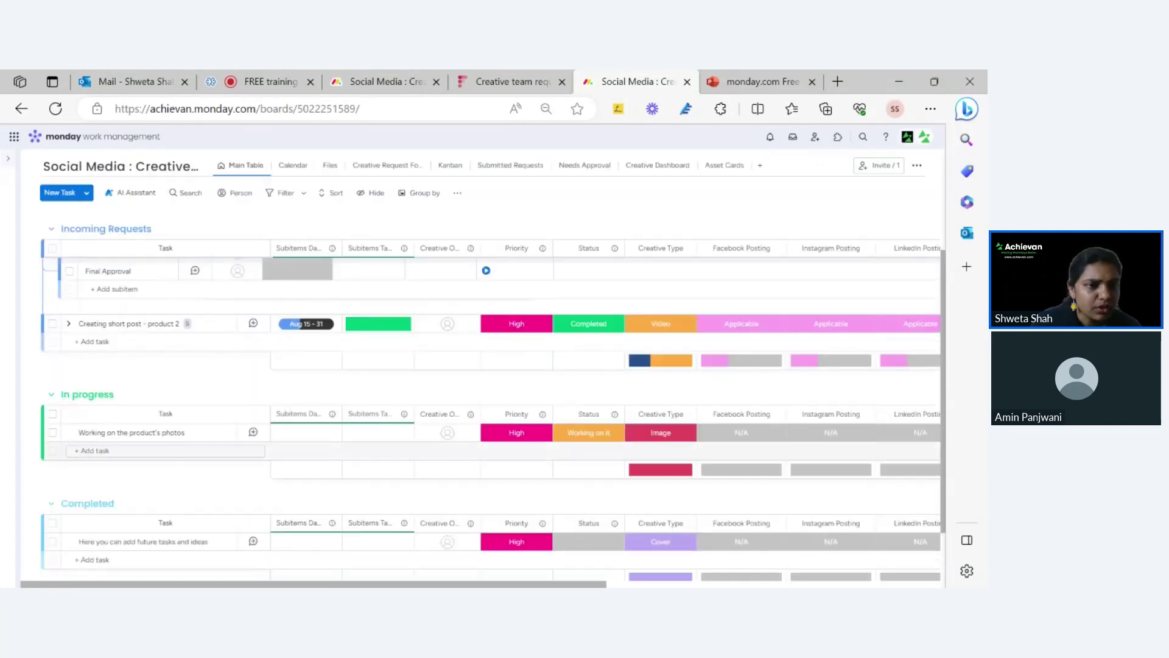
{"action": "scroll", "coordinate": [128, 353], "scroll_direction": "up", "scroll_amount": 1}
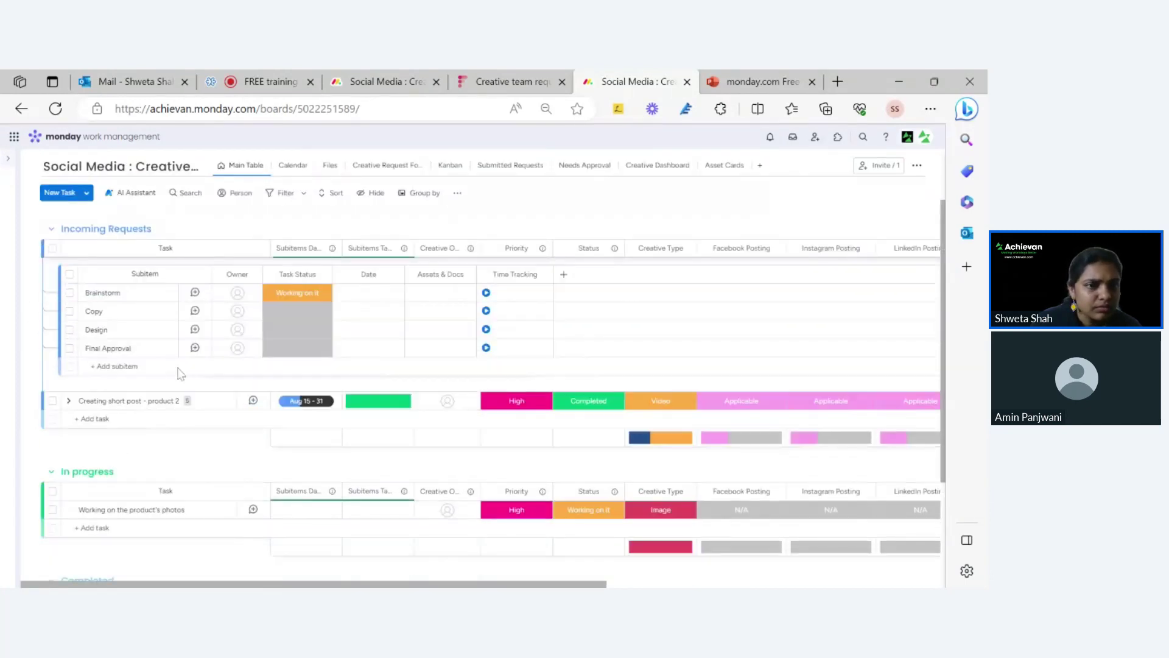
{"action": "scroll", "coordinate": [73, 399], "scroll_direction": "up", "scroll_amount": 2}
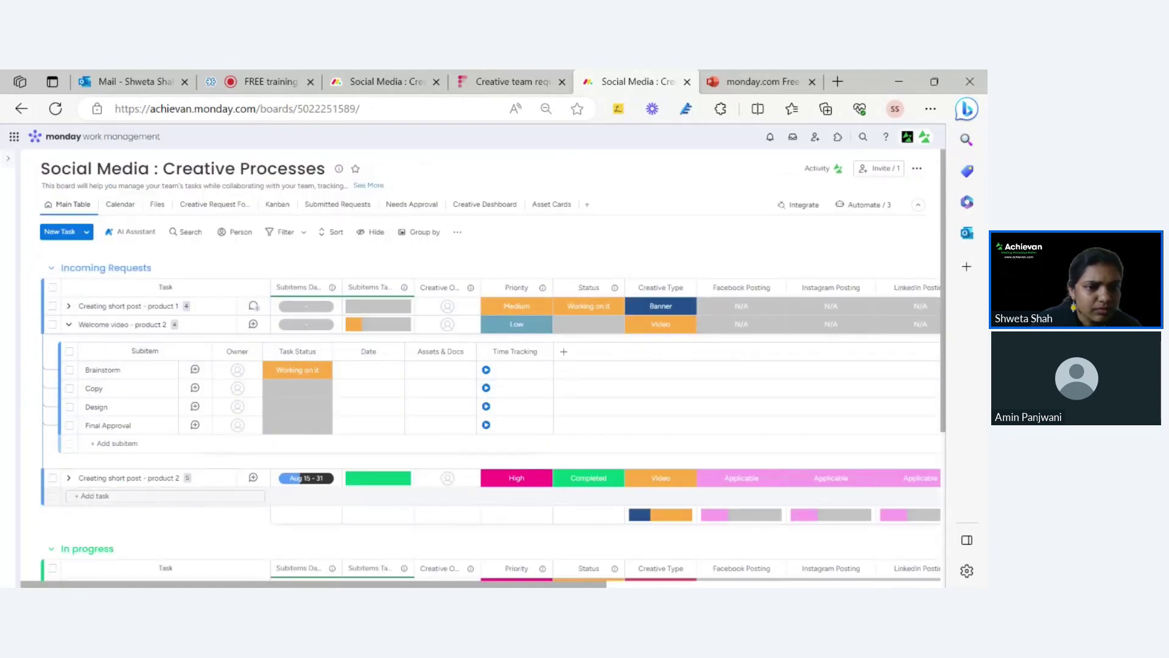
{"action": "left_click", "coordinate": [95, 496]}
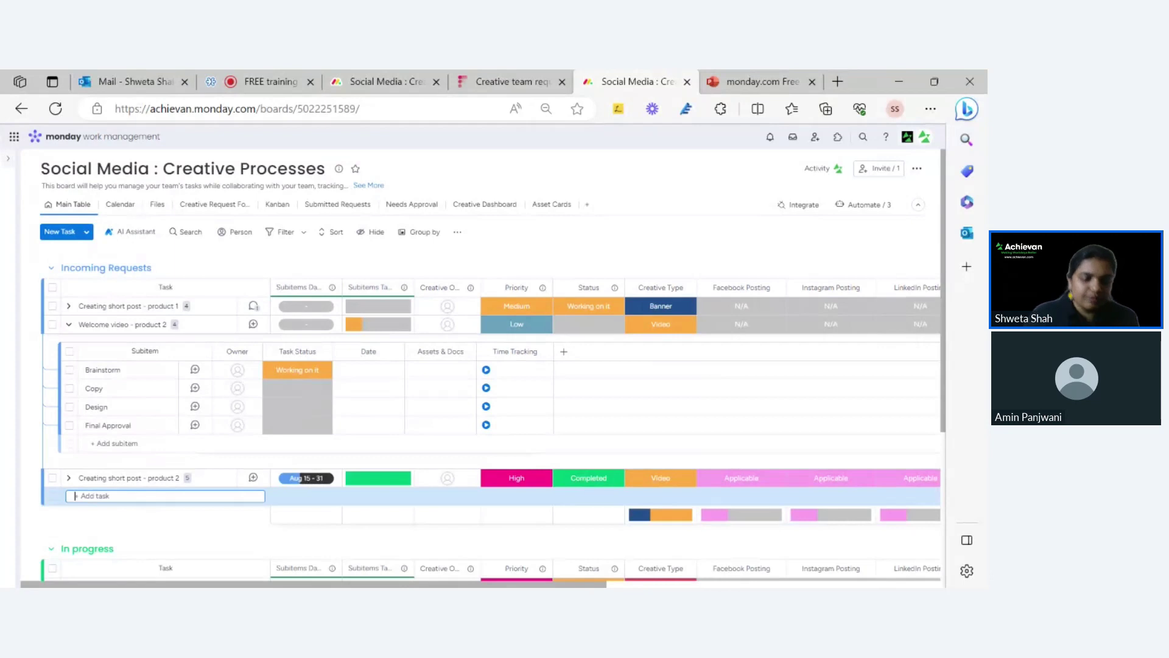
{"action": "key", "text": "Return"}
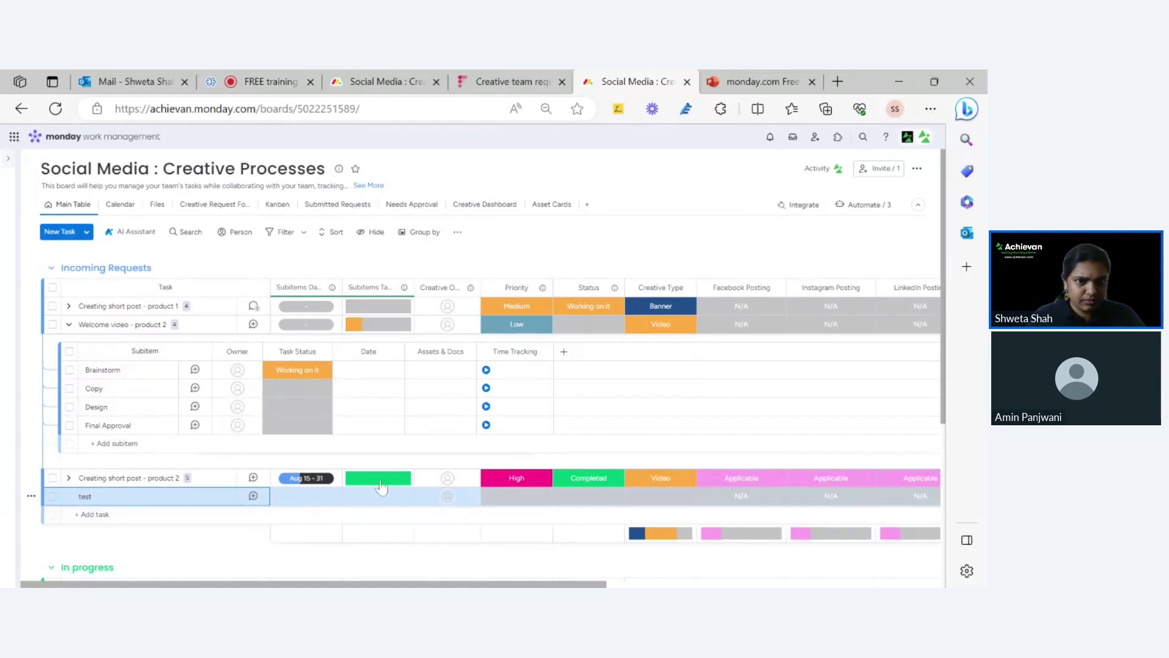
Turn off the automation creating subitems when Status changes to Approved and turn on the one creating subitems when an item is created
{"action": "left_click", "coordinate": [875, 211]}
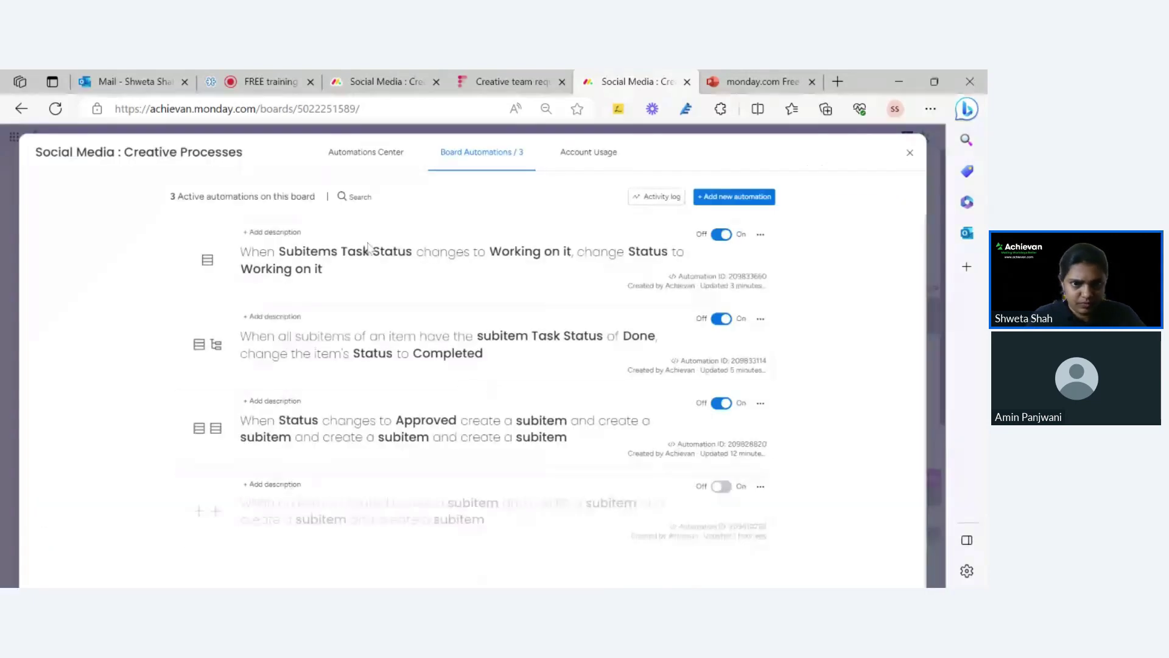
{"action": "left_click", "coordinate": [727, 403]}
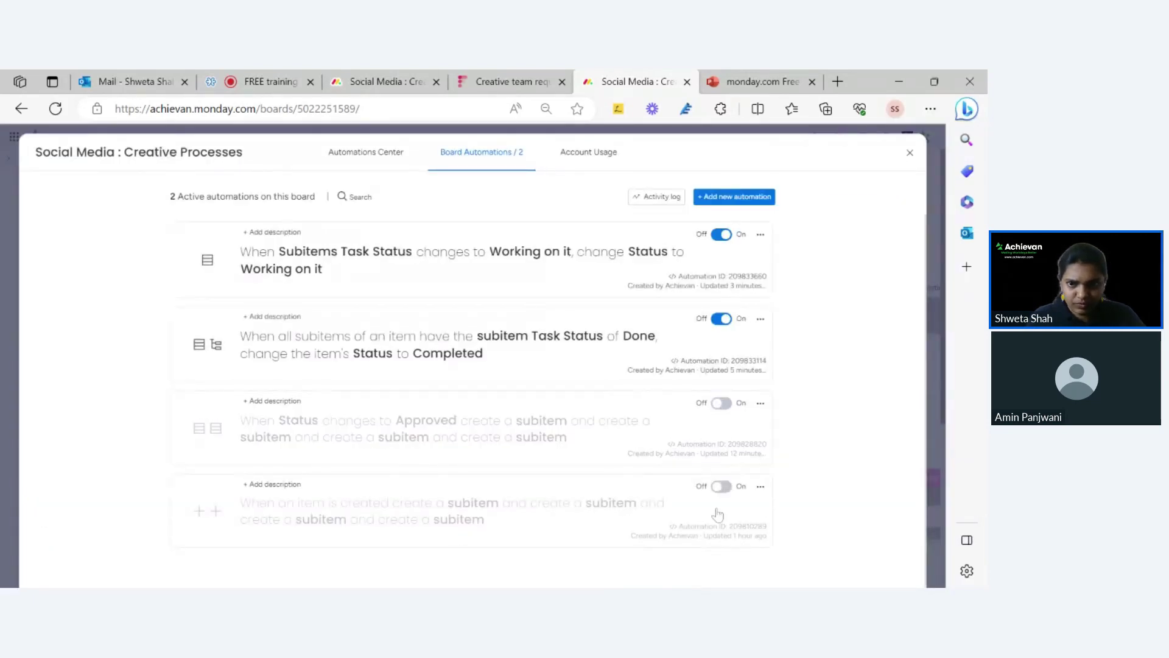
{"action": "left_click", "coordinate": [720, 490]}
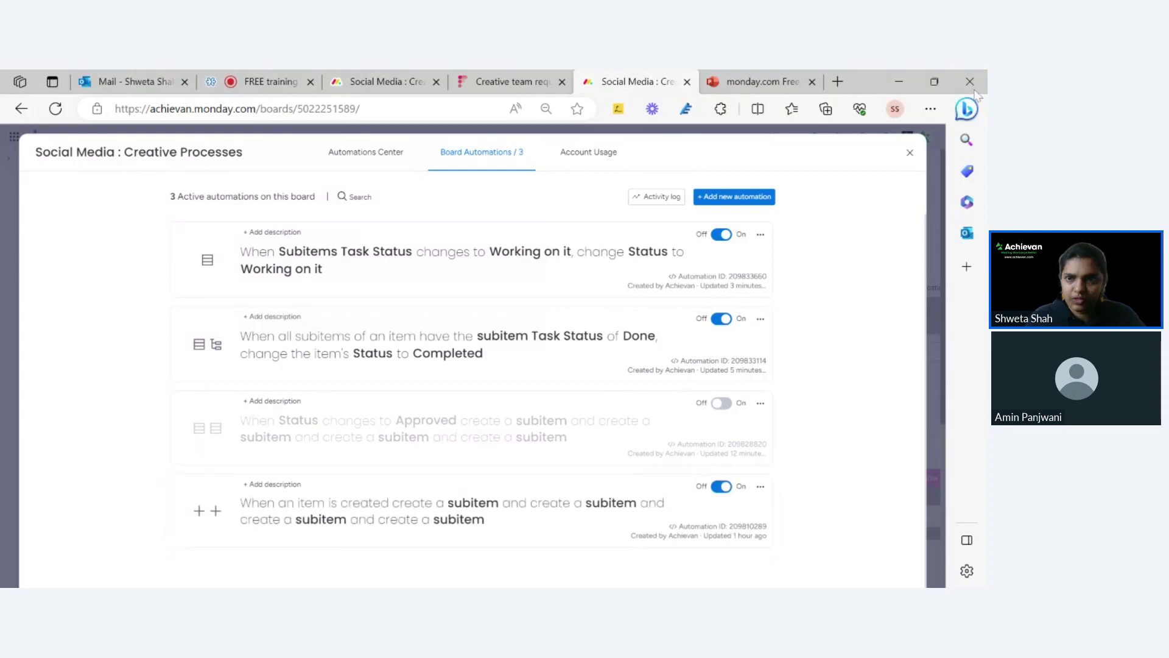
{"action": "left_click", "coordinate": [911, 154]}
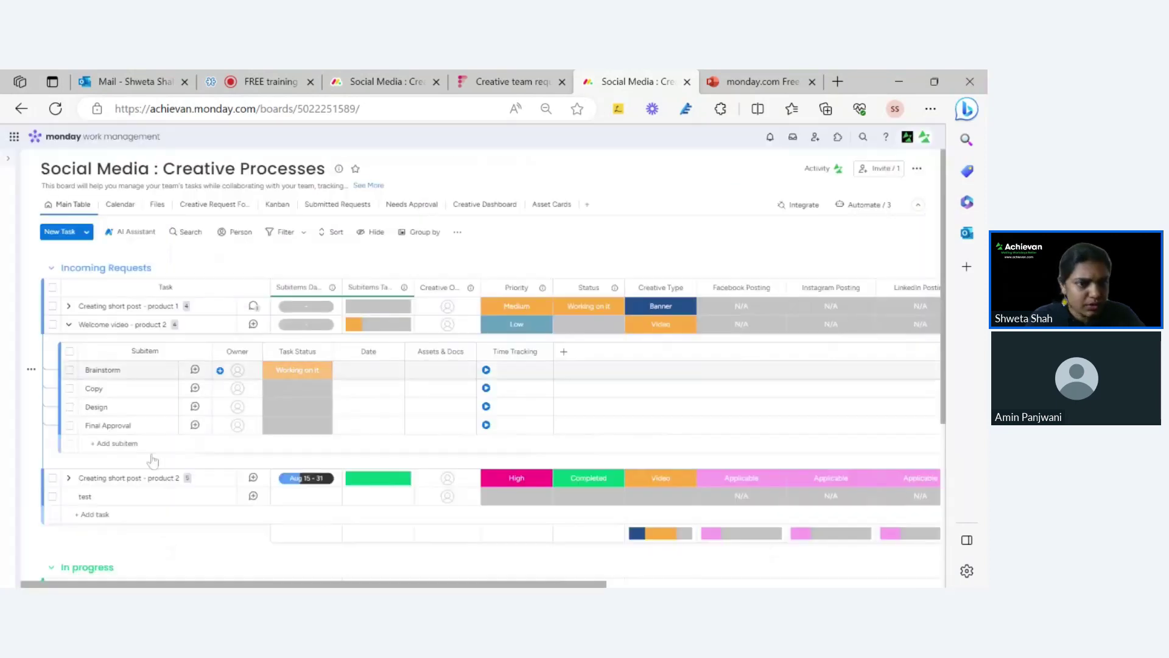
Delete the "test" task from the Incoming Requests group
{"action": "left_click", "coordinate": [52, 496]}
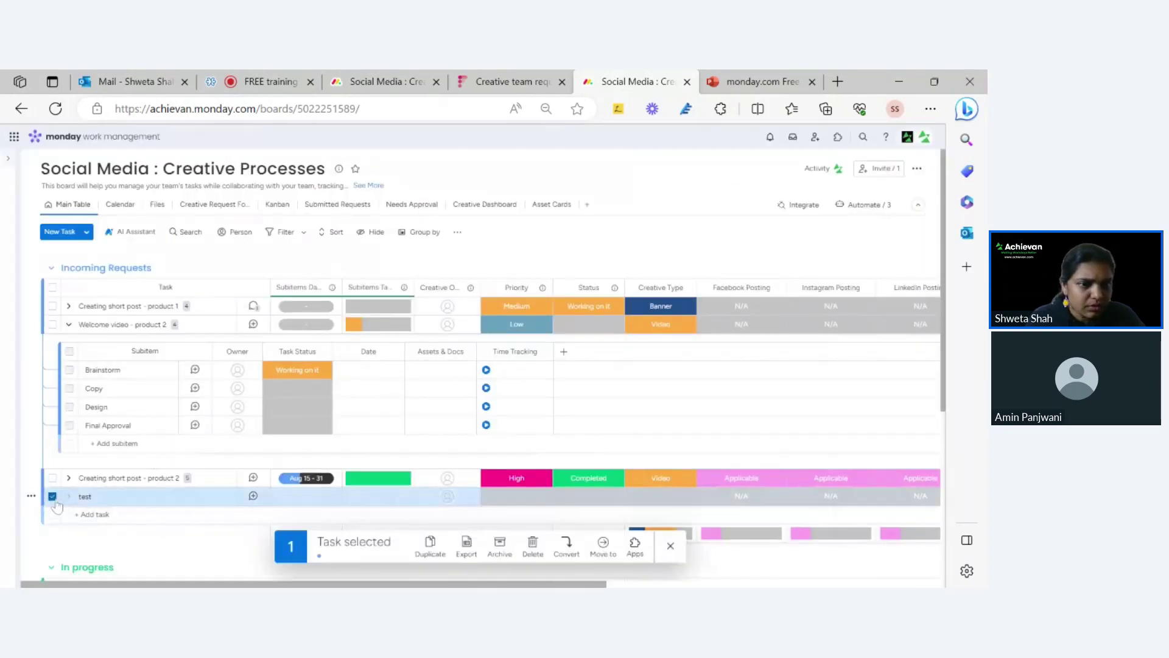
{"action": "left_click", "coordinate": [541, 553]}
{"action": "left_click", "coordinate": [574, 380]}
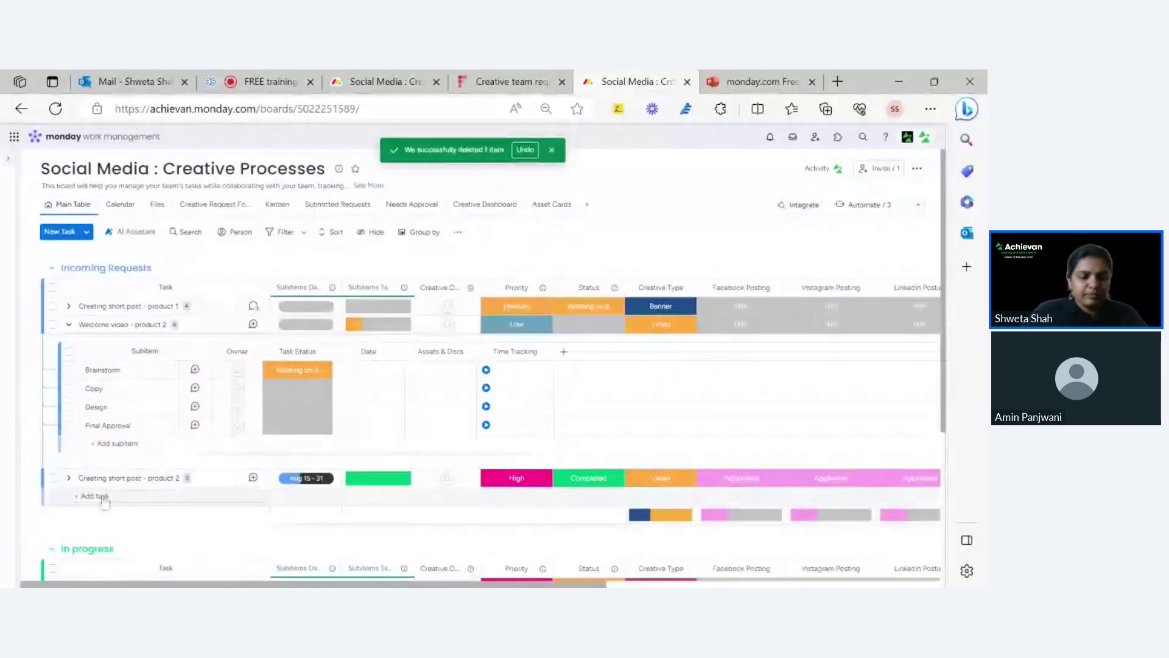
Create a new "test" task in the Incoming Requests group and dismiss the deletion notice
{"action": "left_click", "coordinate": [85, 495]}
{"action": "type", "text": "test"}
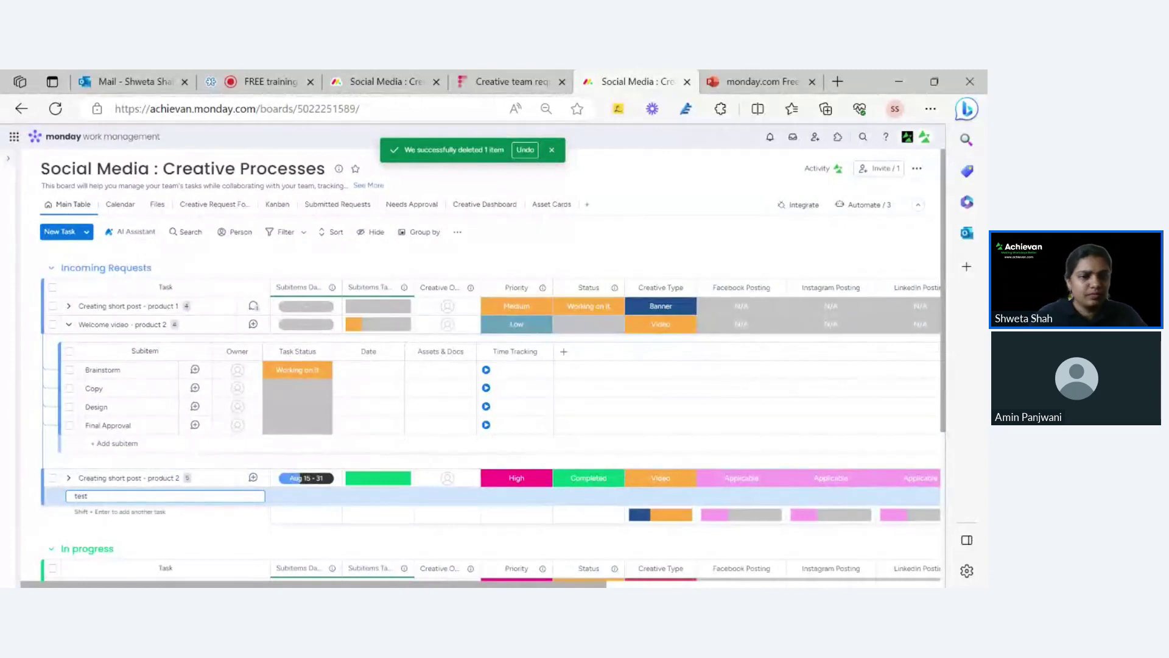
{"action": "key", "text": "Return"}
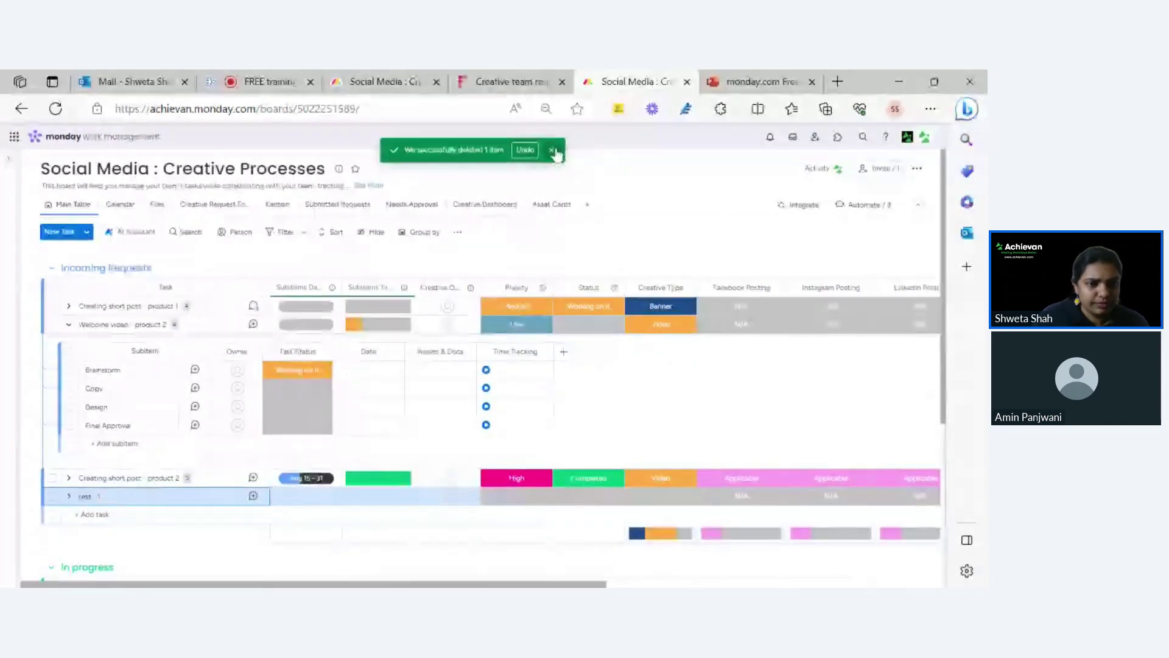
{"action": "left_click", "coordinate": [553, 150]}
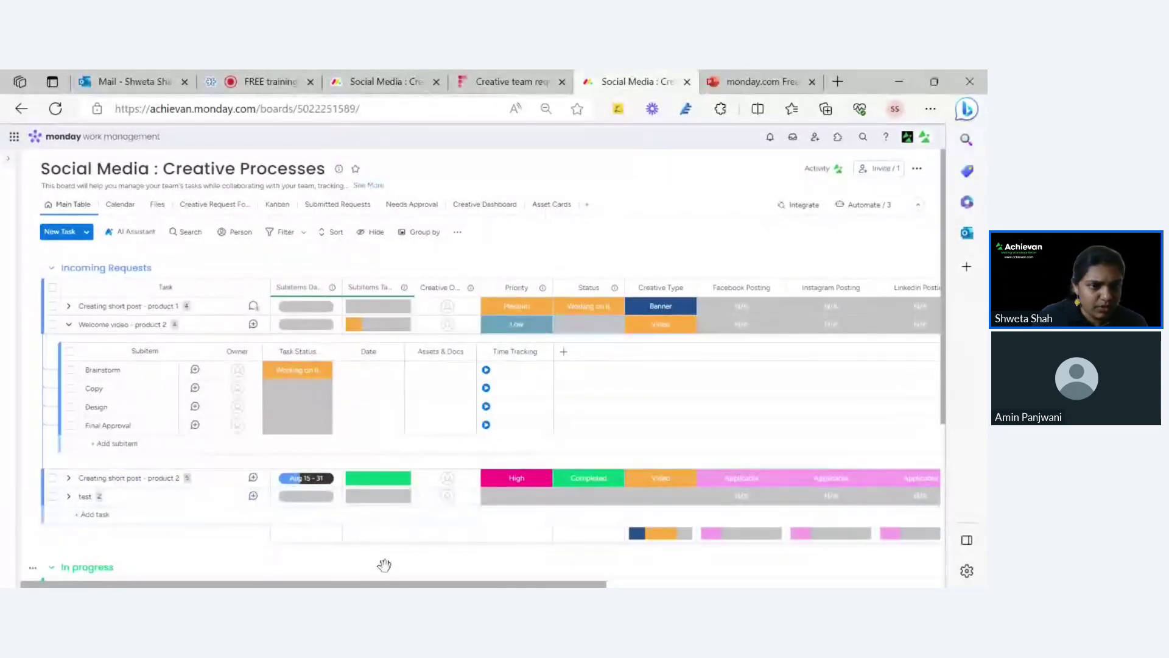
Expand the "test" task, set its Brainstorm subitem's Task Status to Working on it and reload the board
{"action": "left_click", "coordinate": [69, 496]}
{"action": "scroll", "coordinate": [335, 485], "scroll_direction": "down", "scroll_amount": 2}
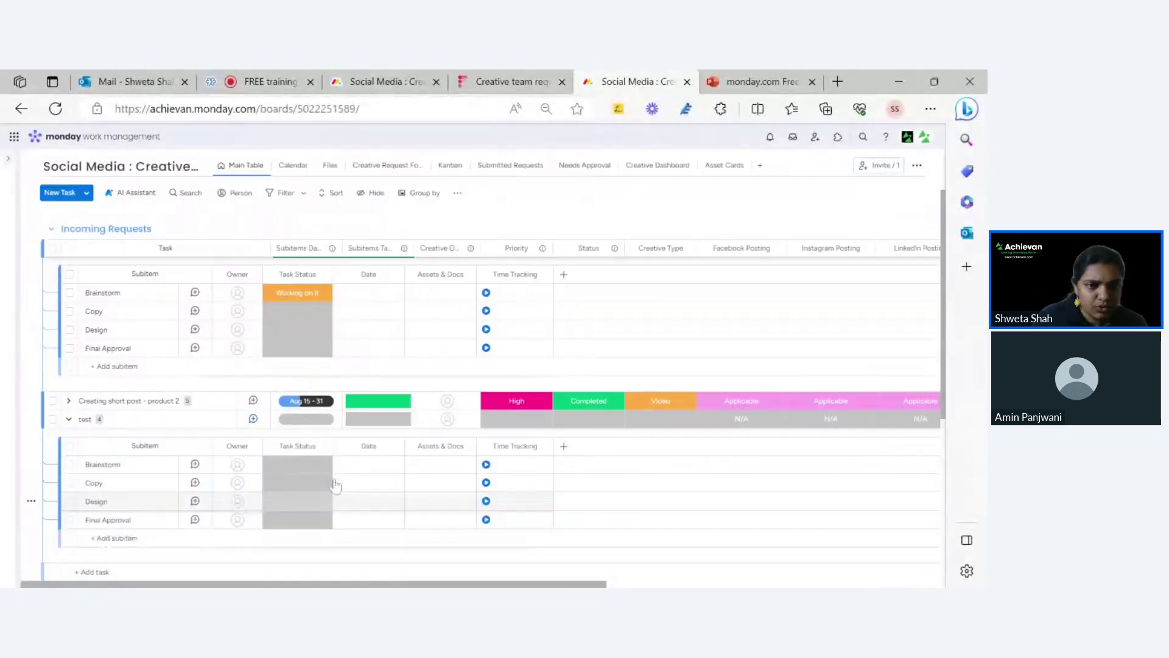
{"action": "left_click", "coordinate": [313, 470]}
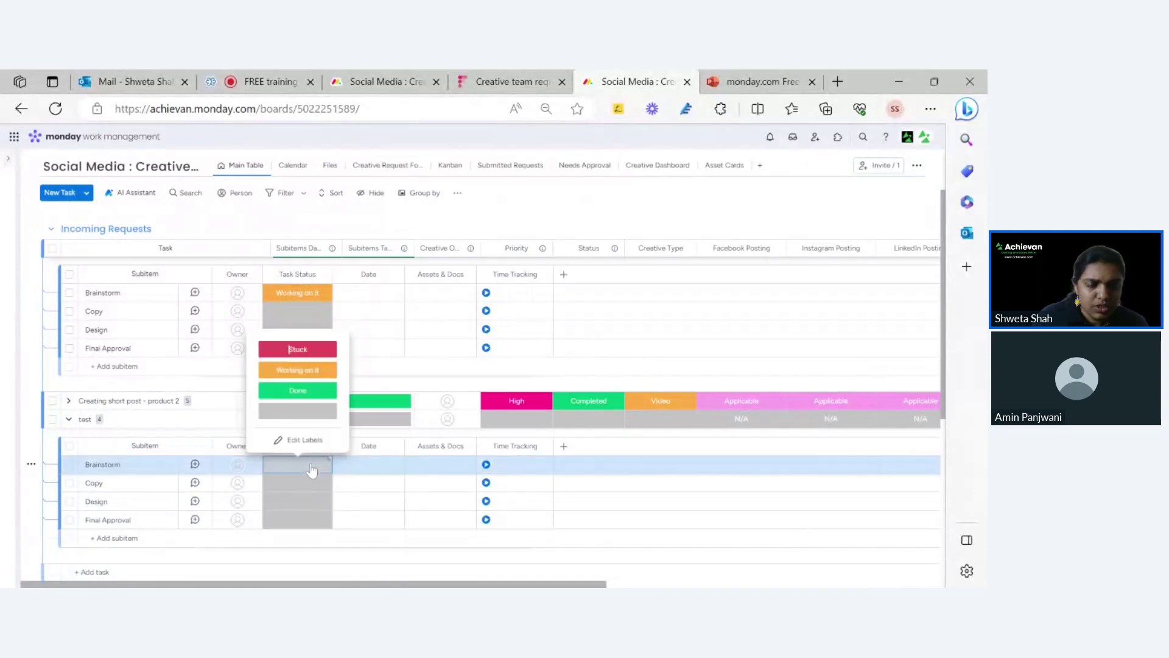
{"action": "left_click", "coordinate": [314, 376]}
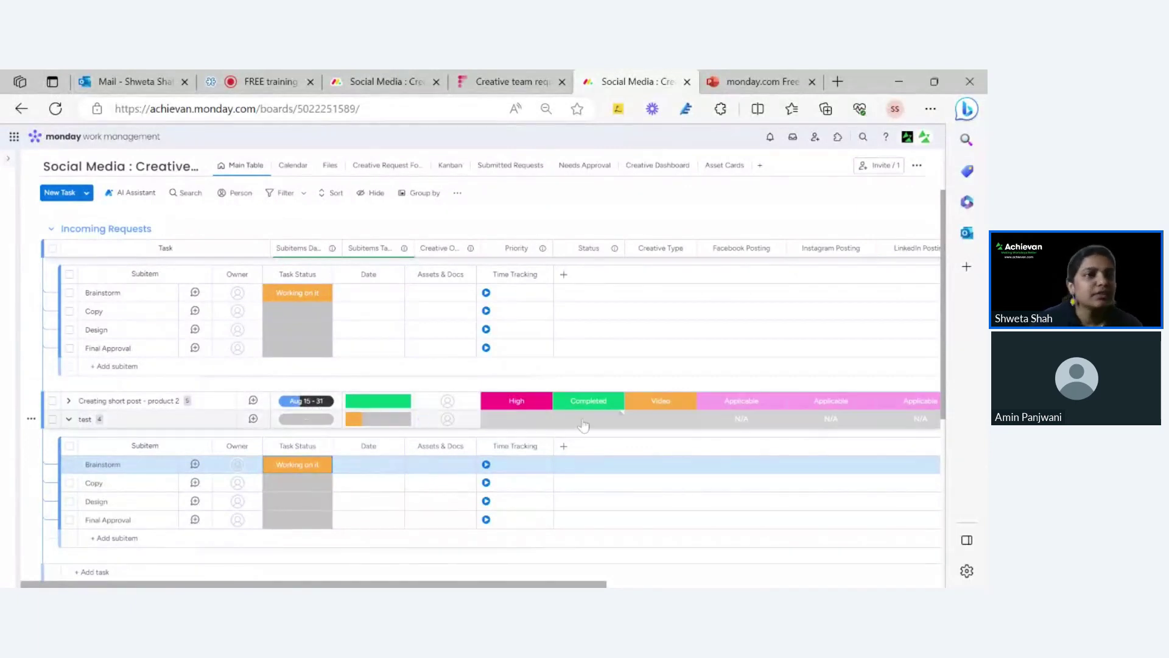
{"action": "left_click", "coordinate": [57, 117]}
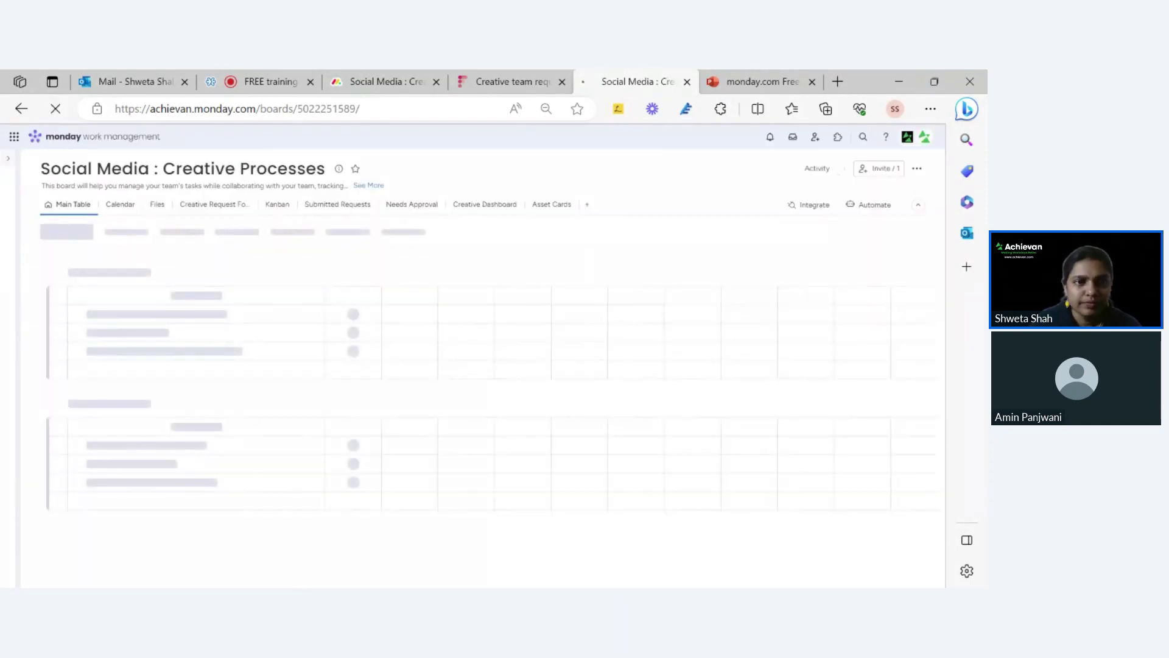